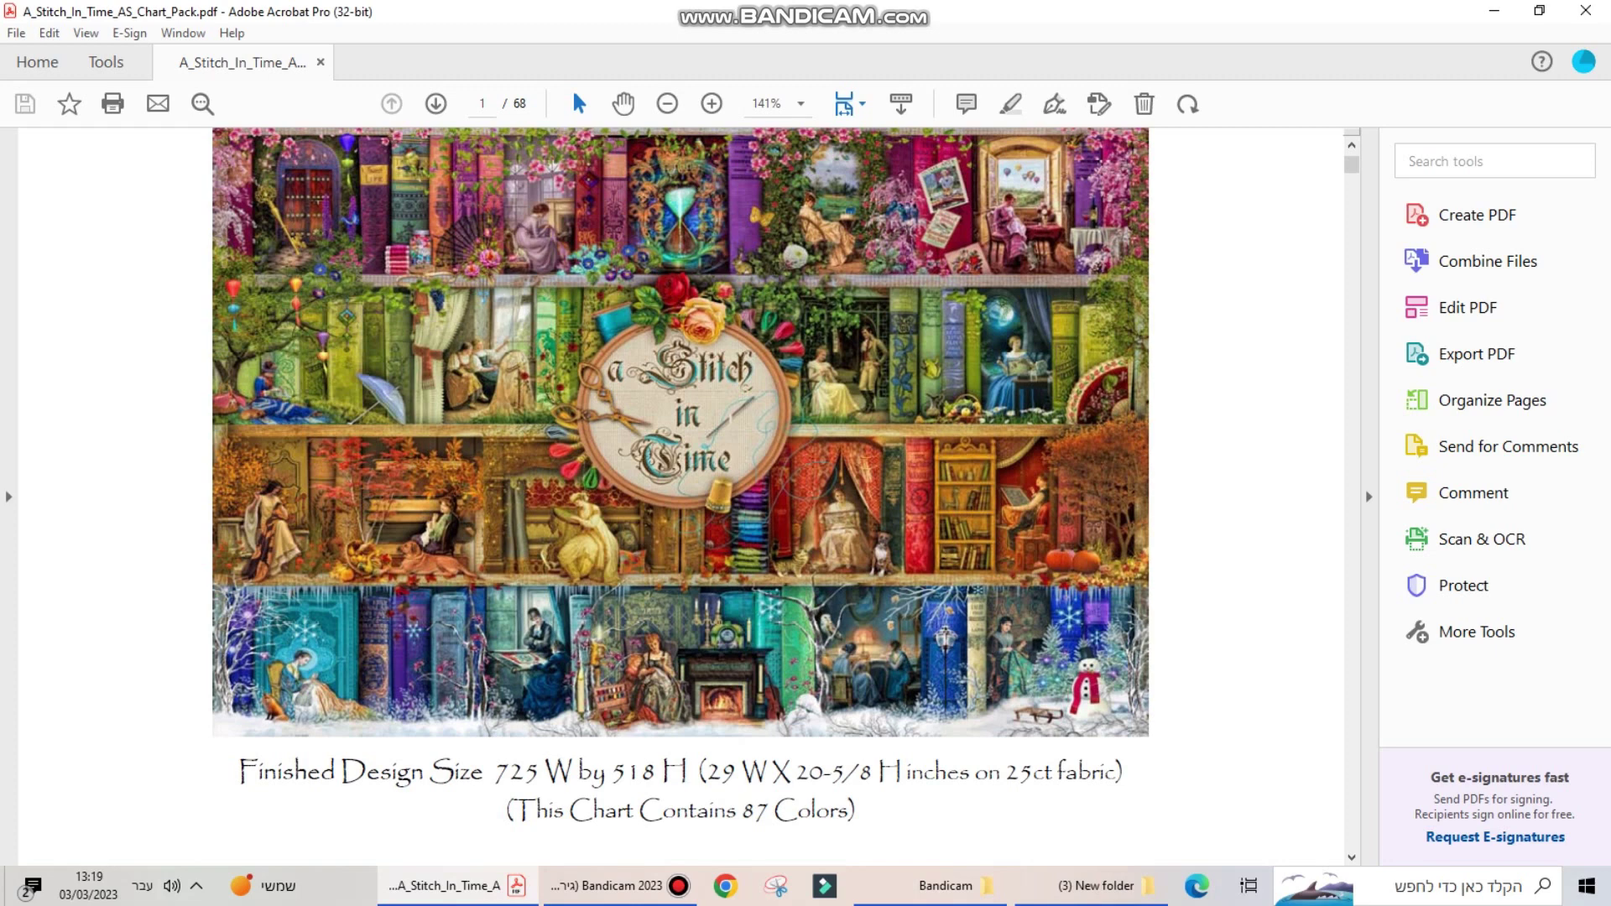
# Step: Review the chart pack's cover, chart instructions and floss list of DMC colors and symbols
pyautogui.scroll(1, 681, 495)
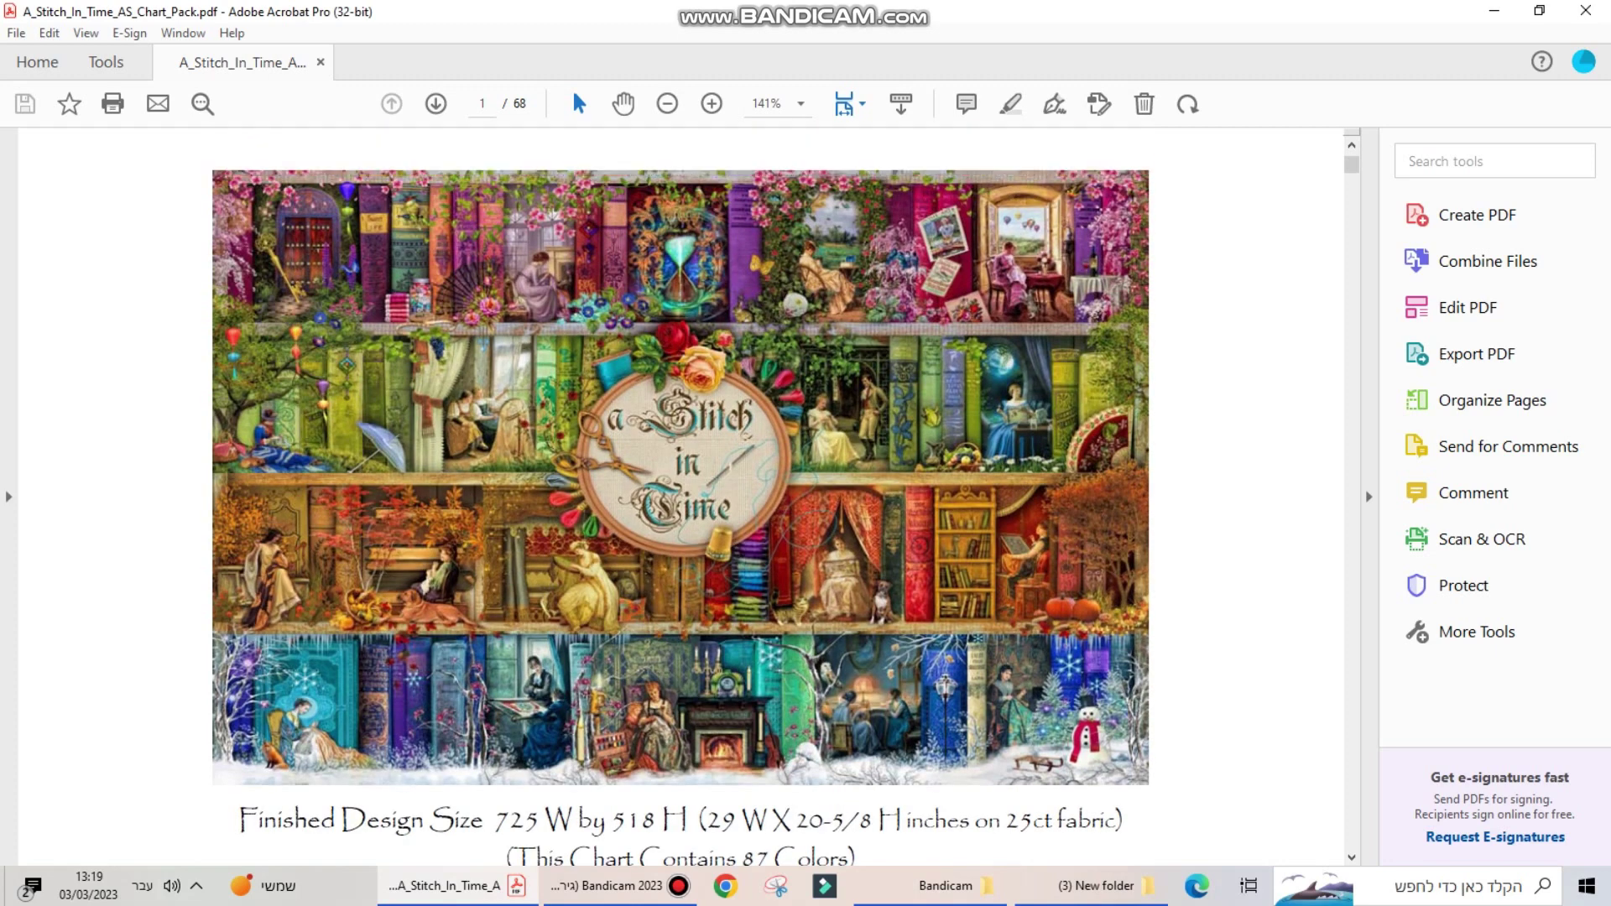
pyautogui.scroll(-1, 681, 495)
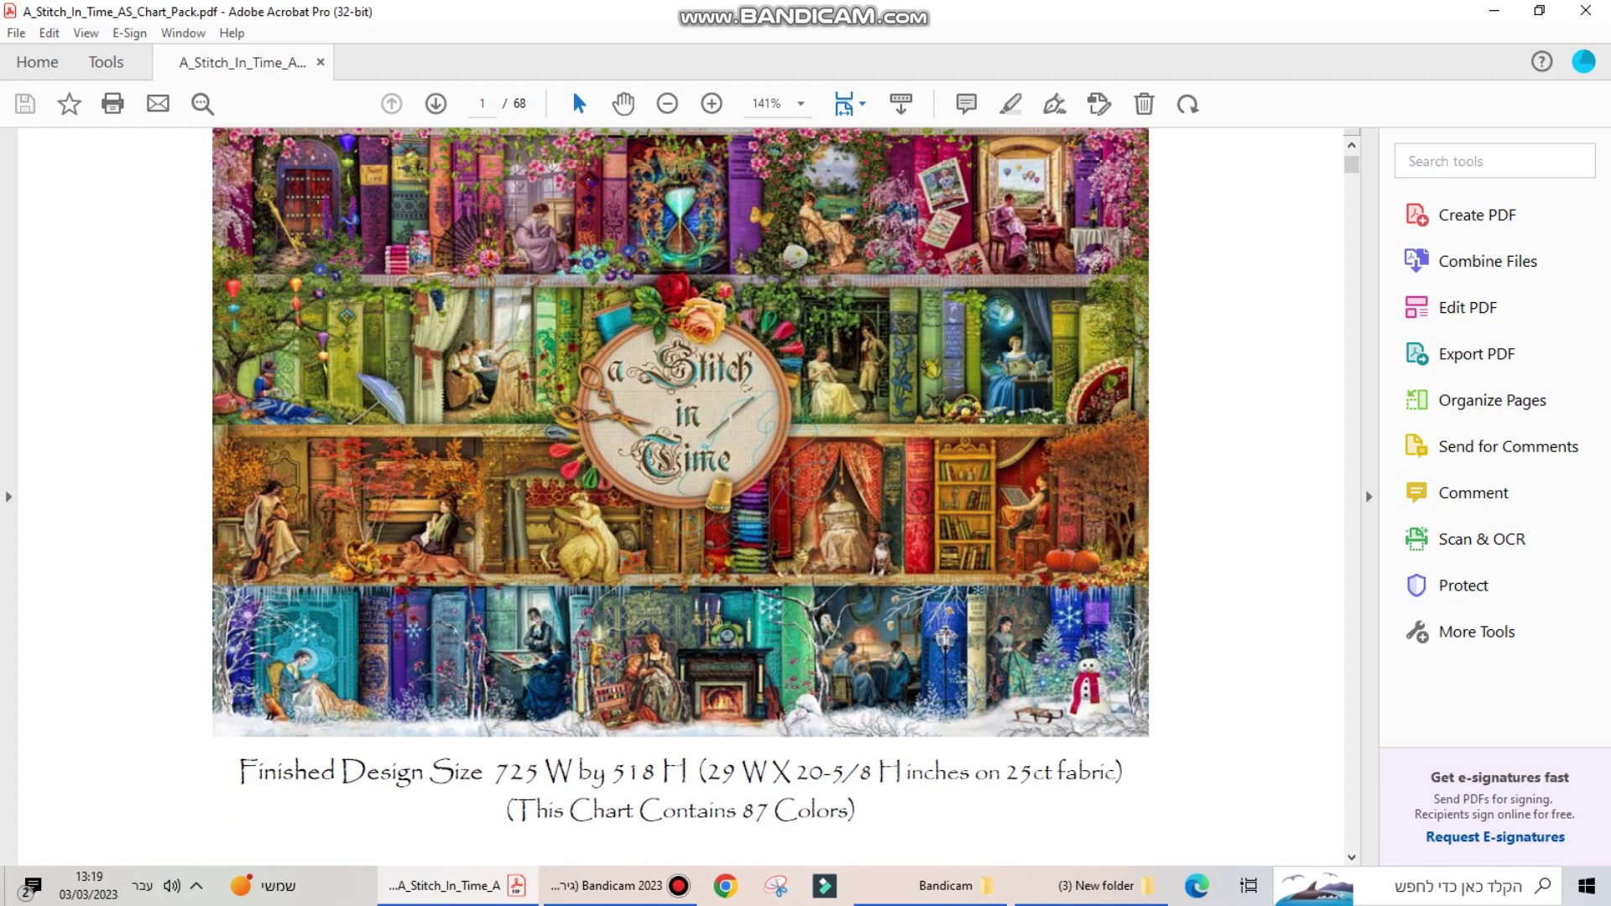
pyautogui.scroll(-2, 681, 495)
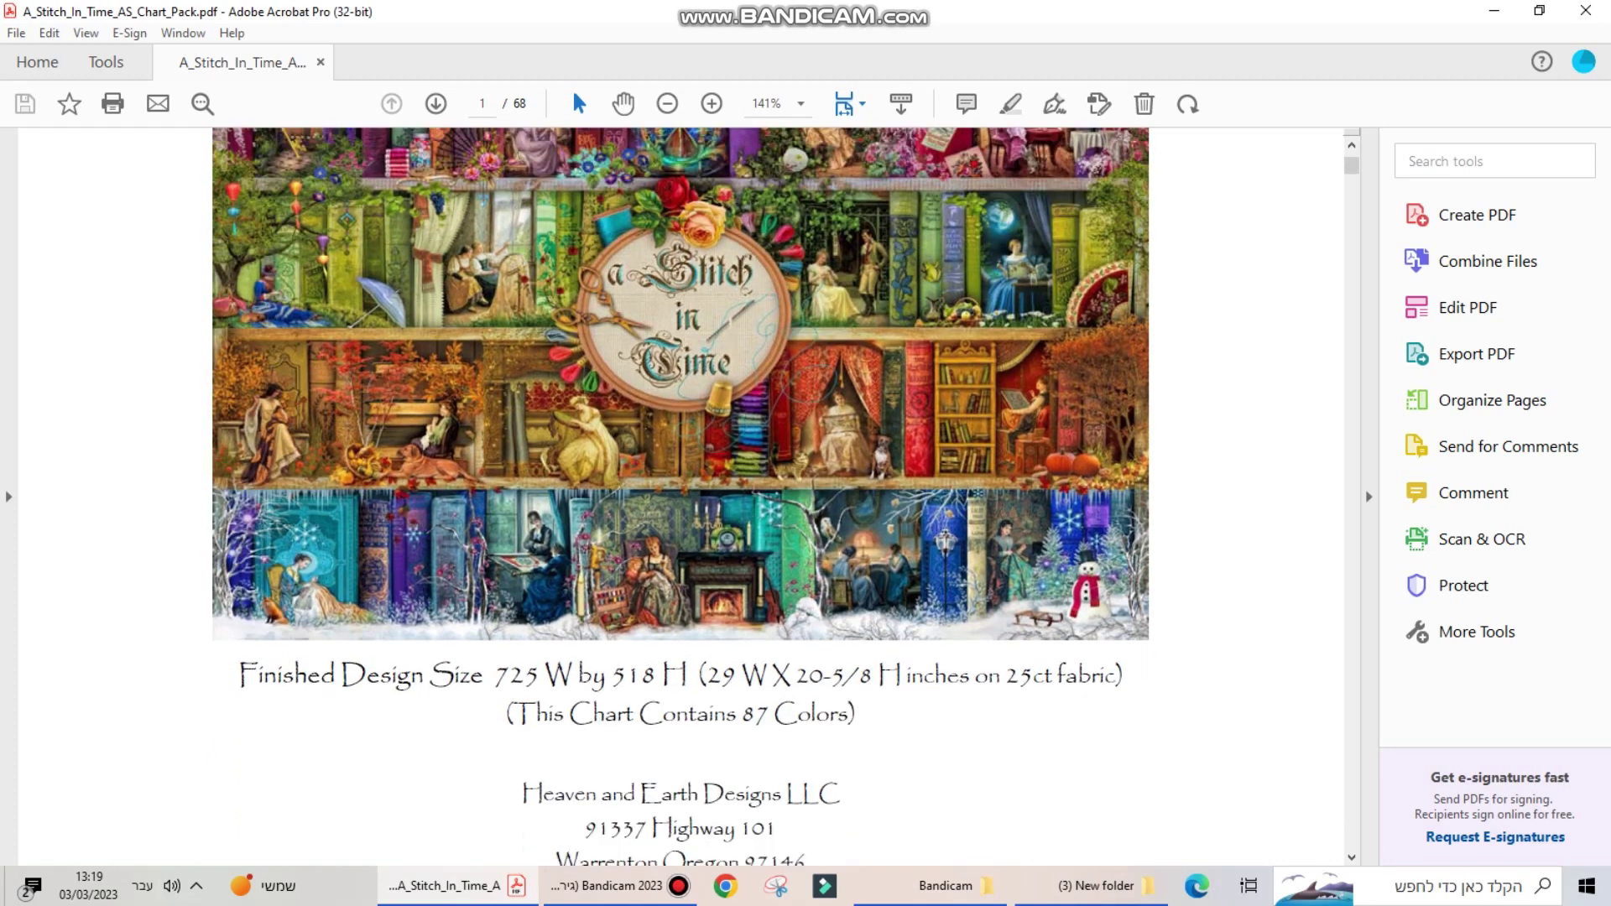
pyautogui.scroll(-11, 680, 495)
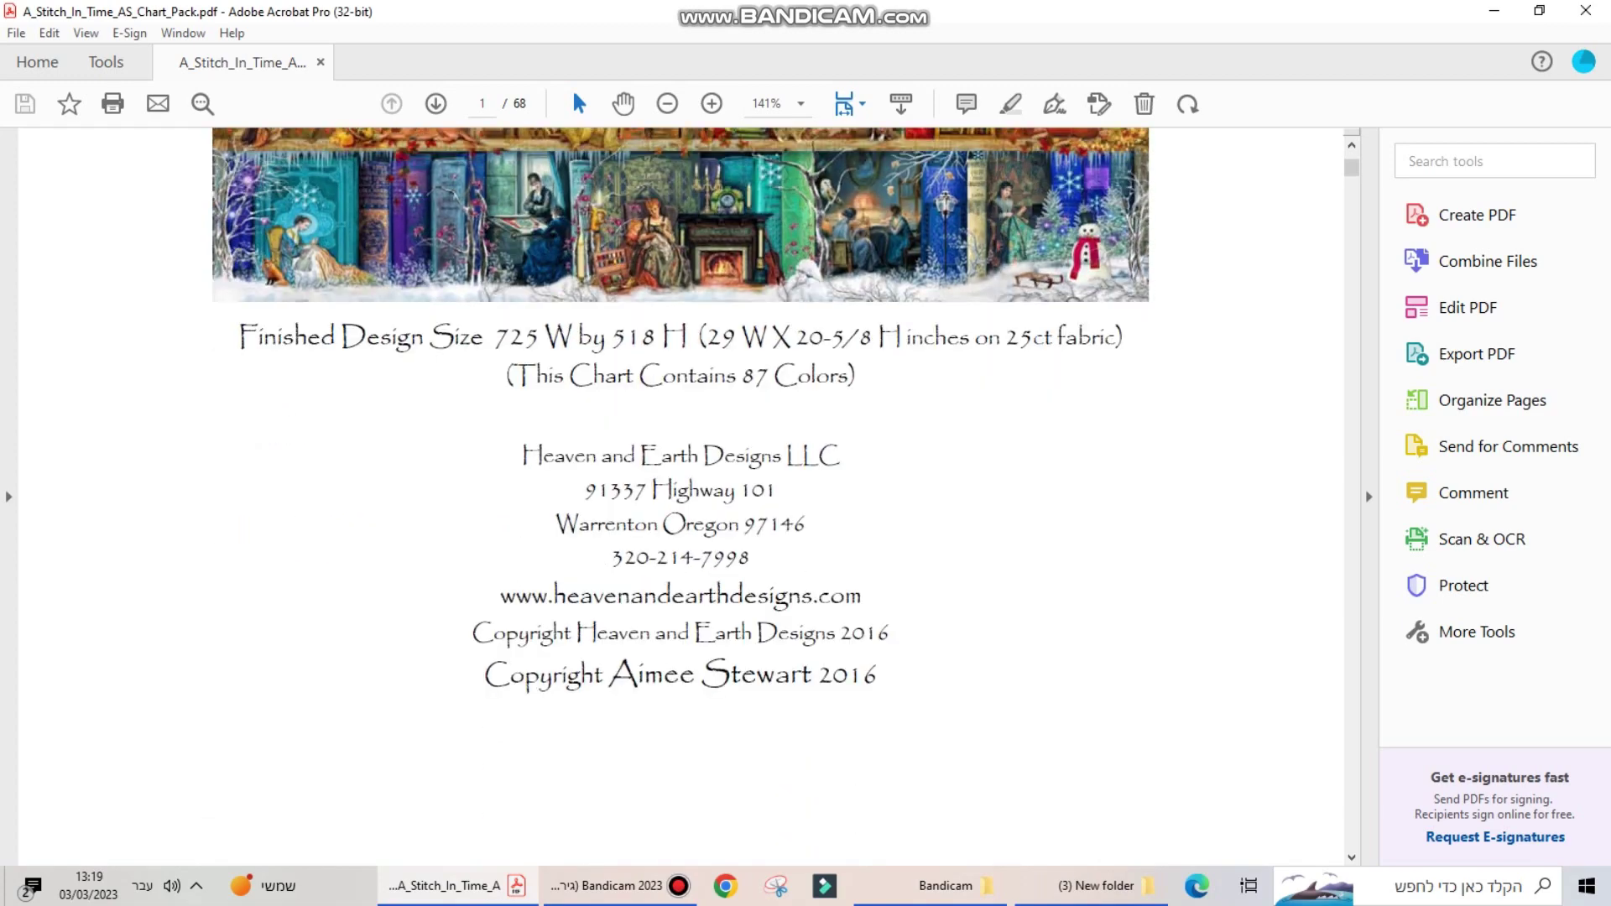
pyautogui.scroll(-16, 681, 495)
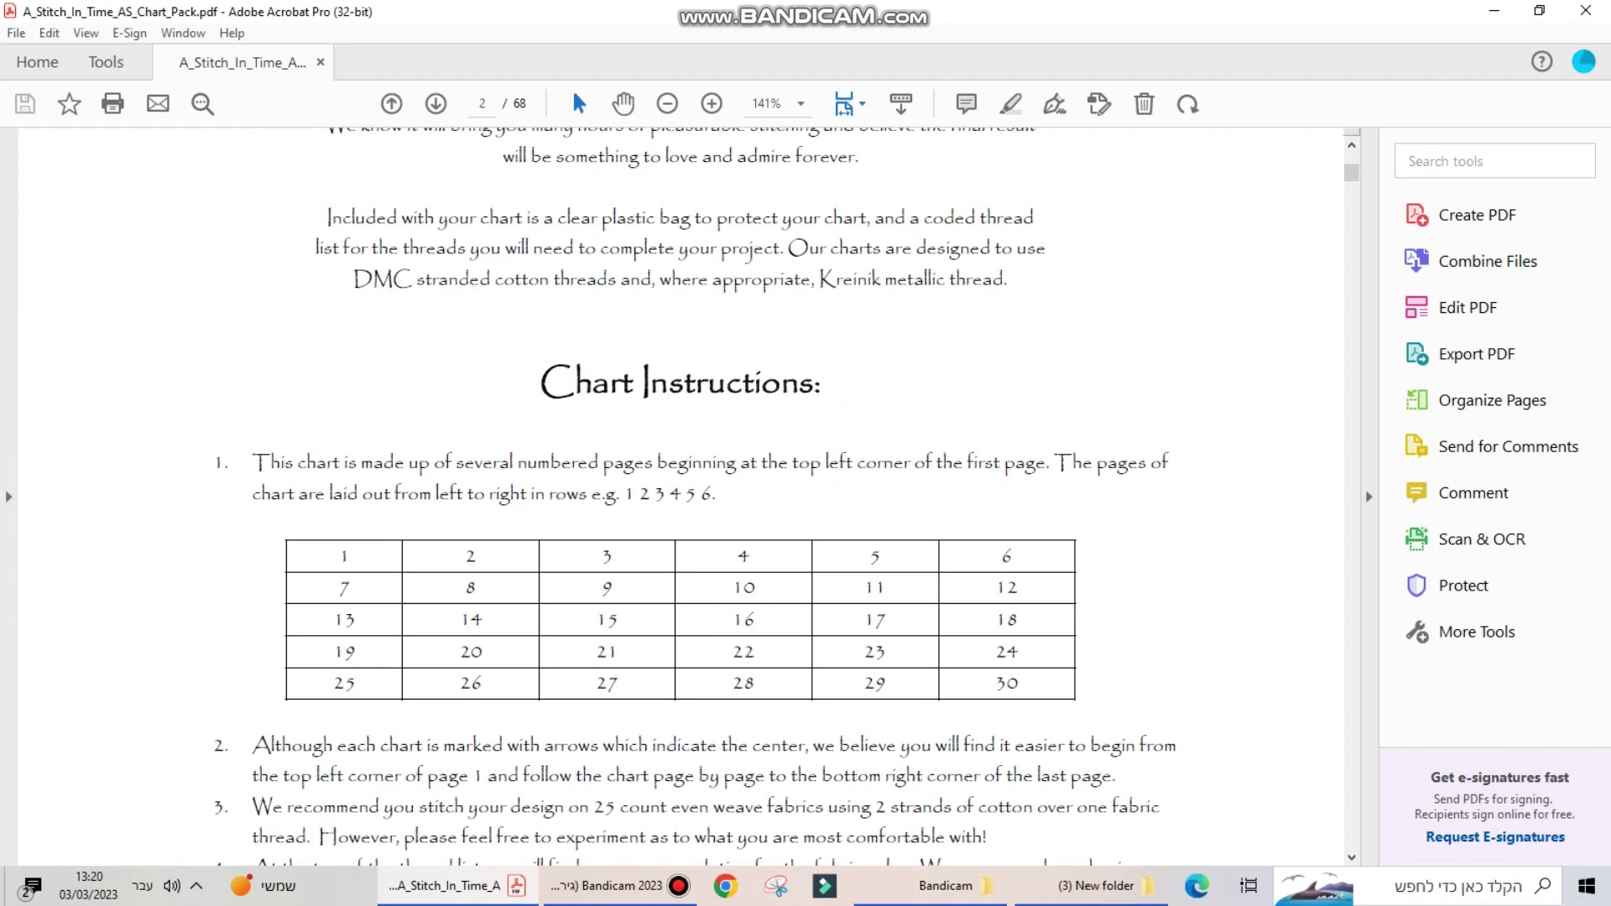
pyautogui.scroll(-10, 680, 495)
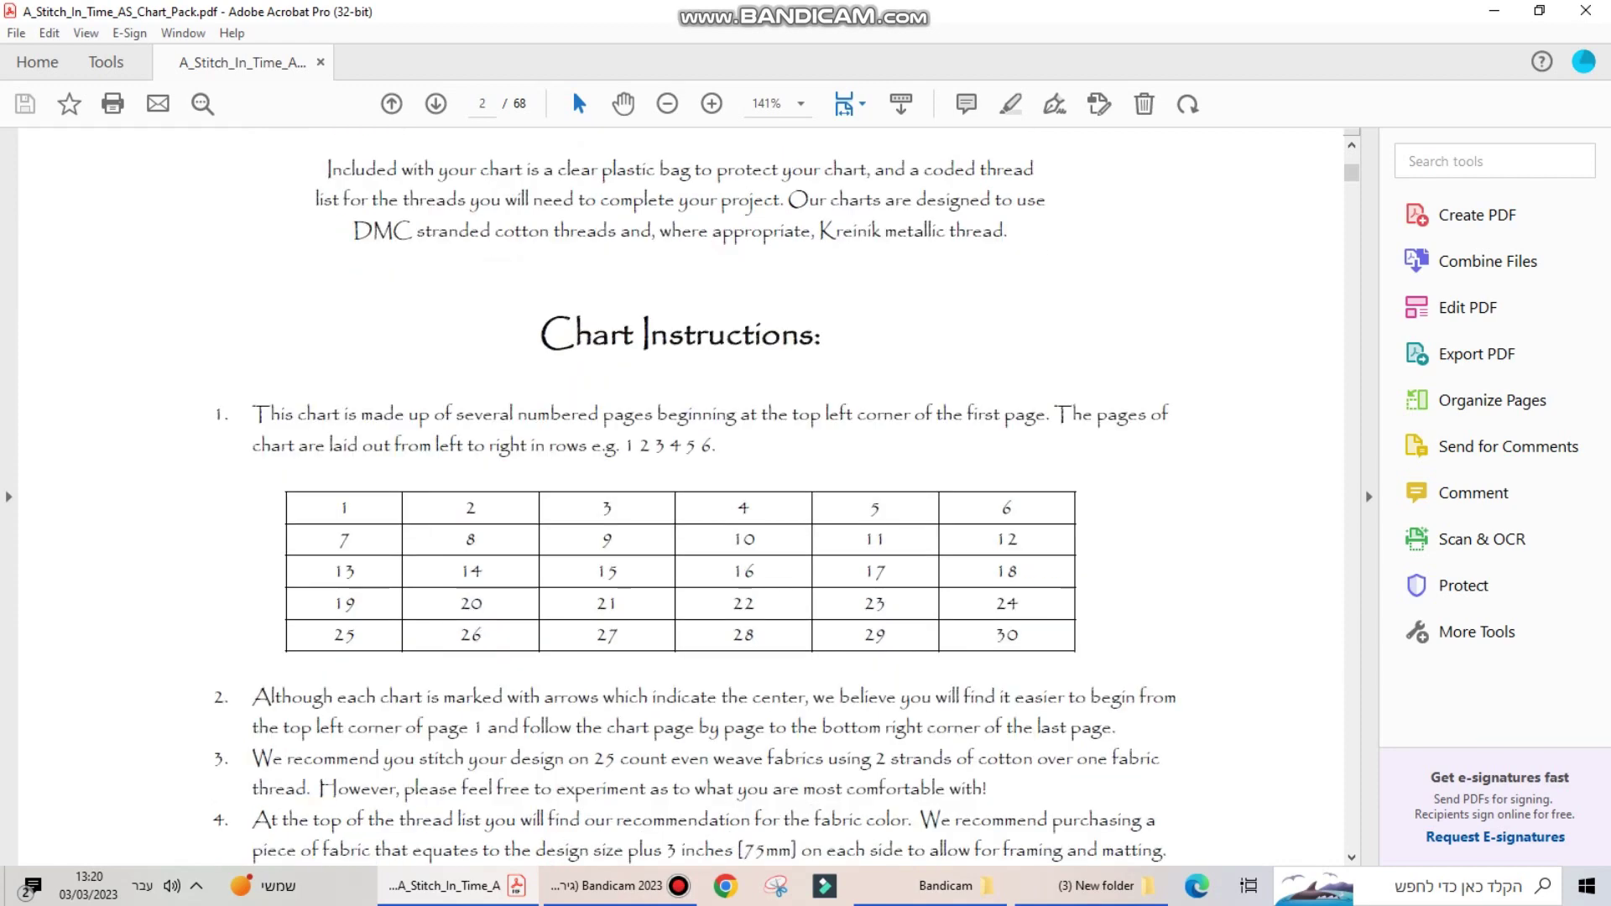
pyautogui.scroll(-20, 680, 495)
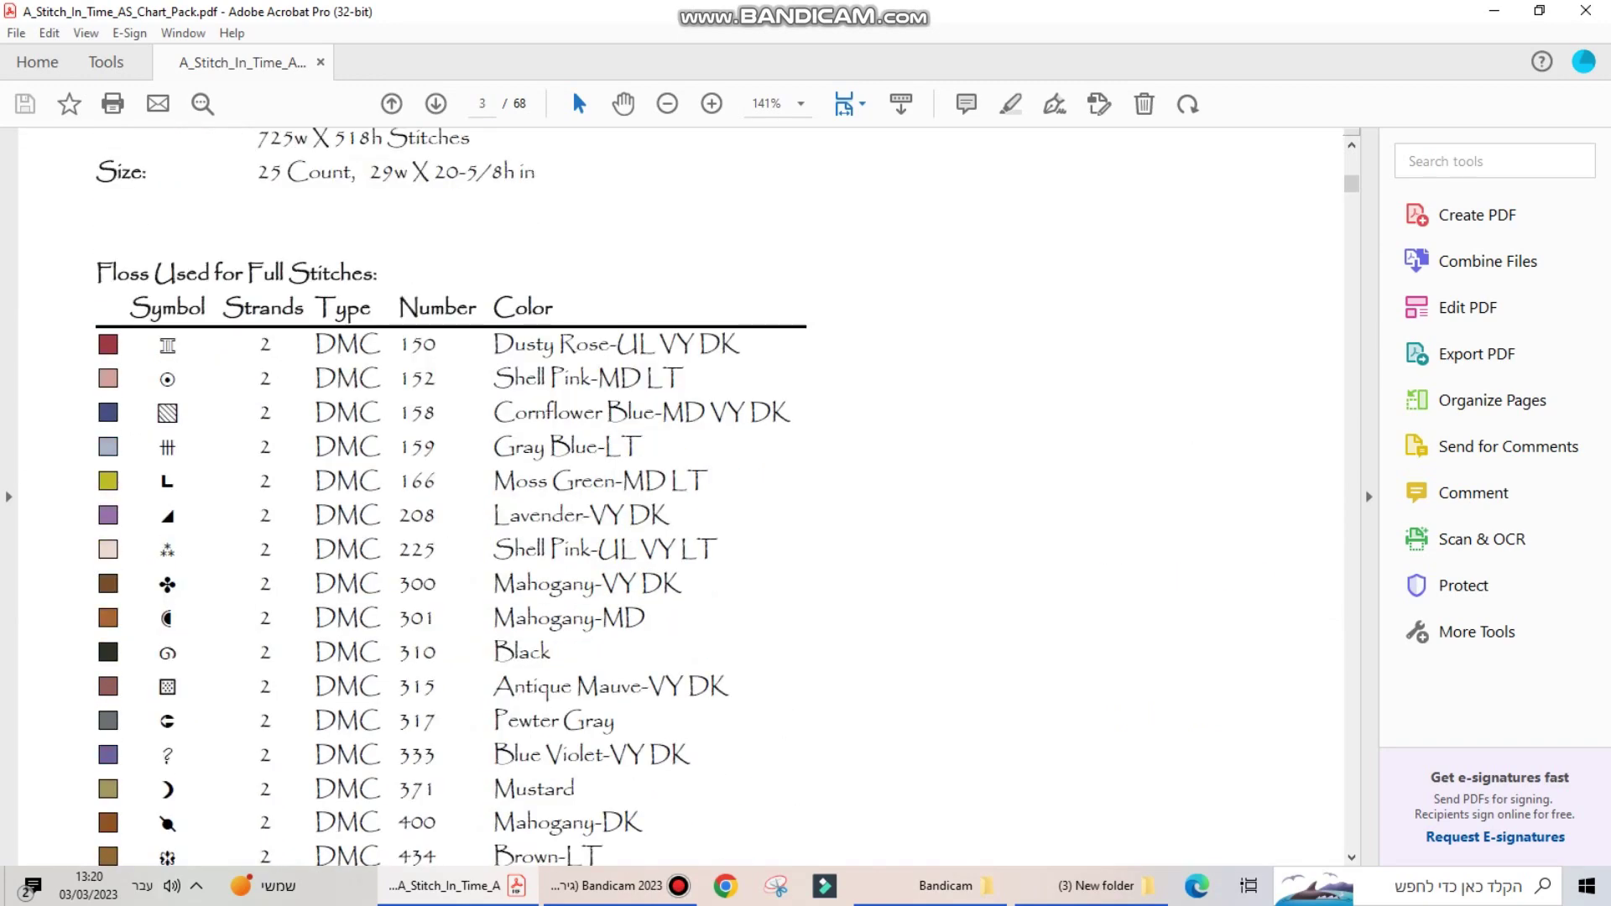
pyautogui.scroll(-2, 679, 495)
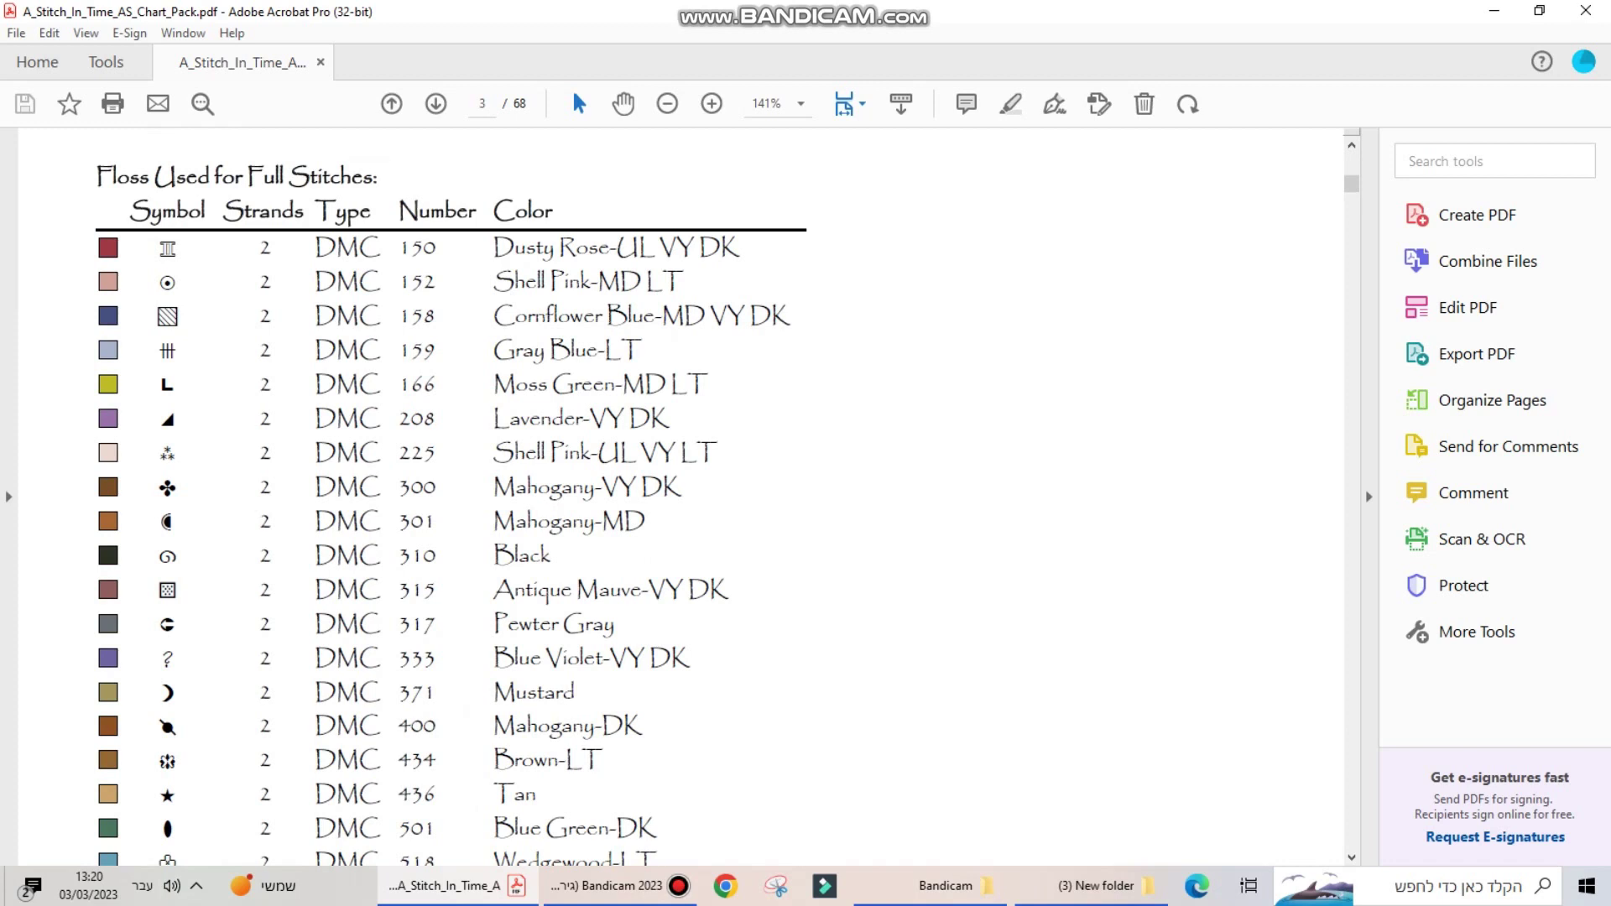
pyautogui.scroll(-1, 451, 496)
pyautogui.scroll(-20, 679, 495)
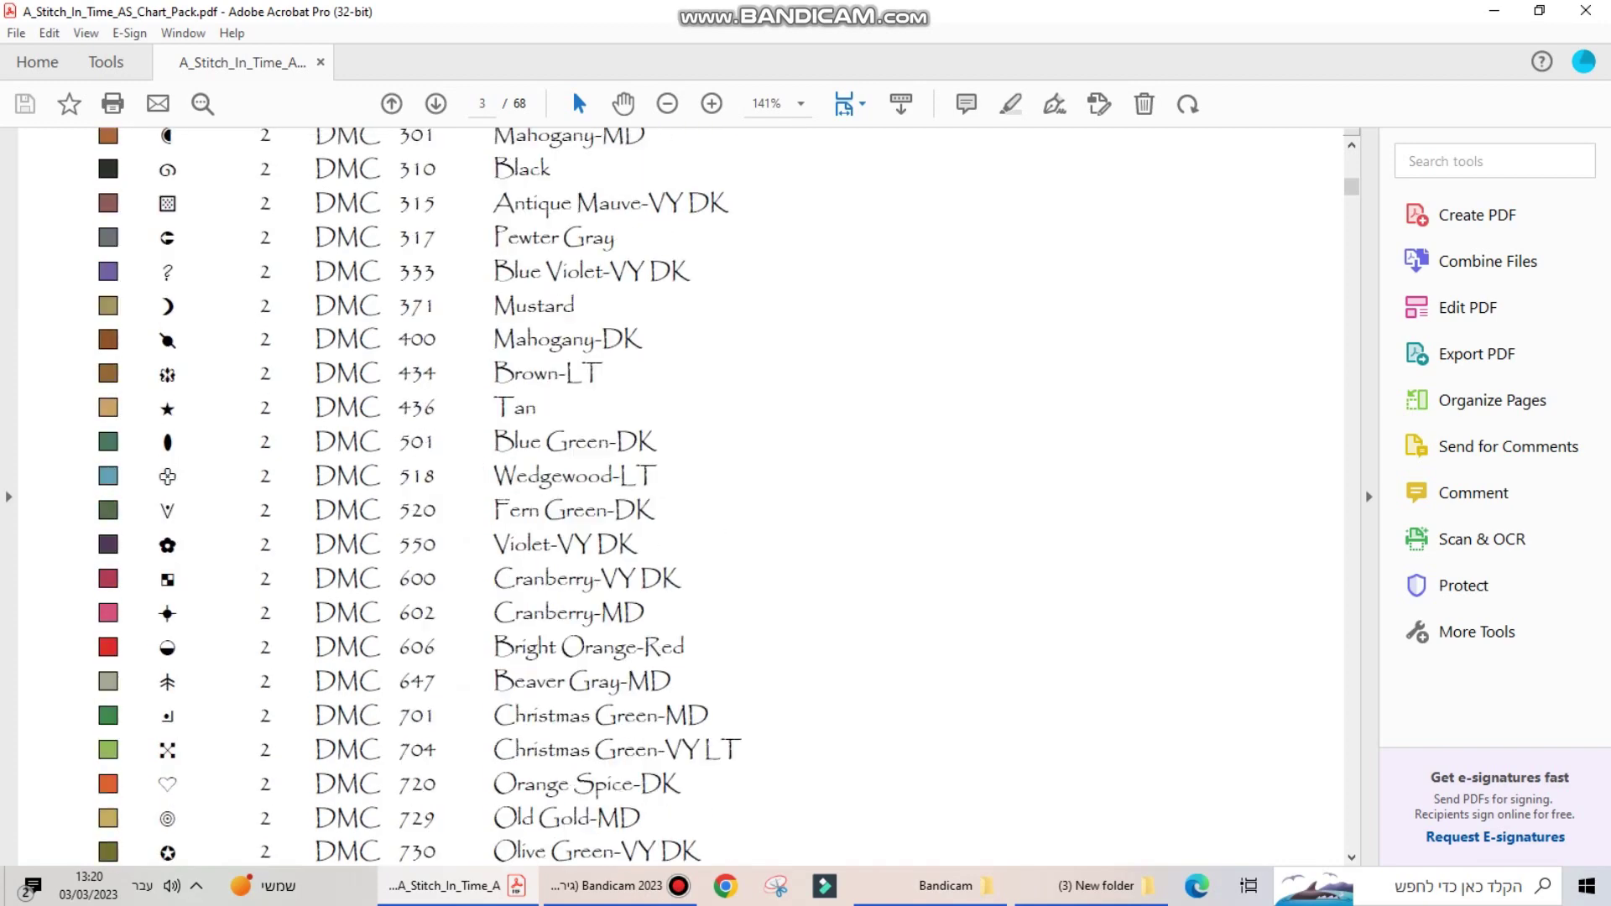
pyautogui.scroll(-20, 421, 496)
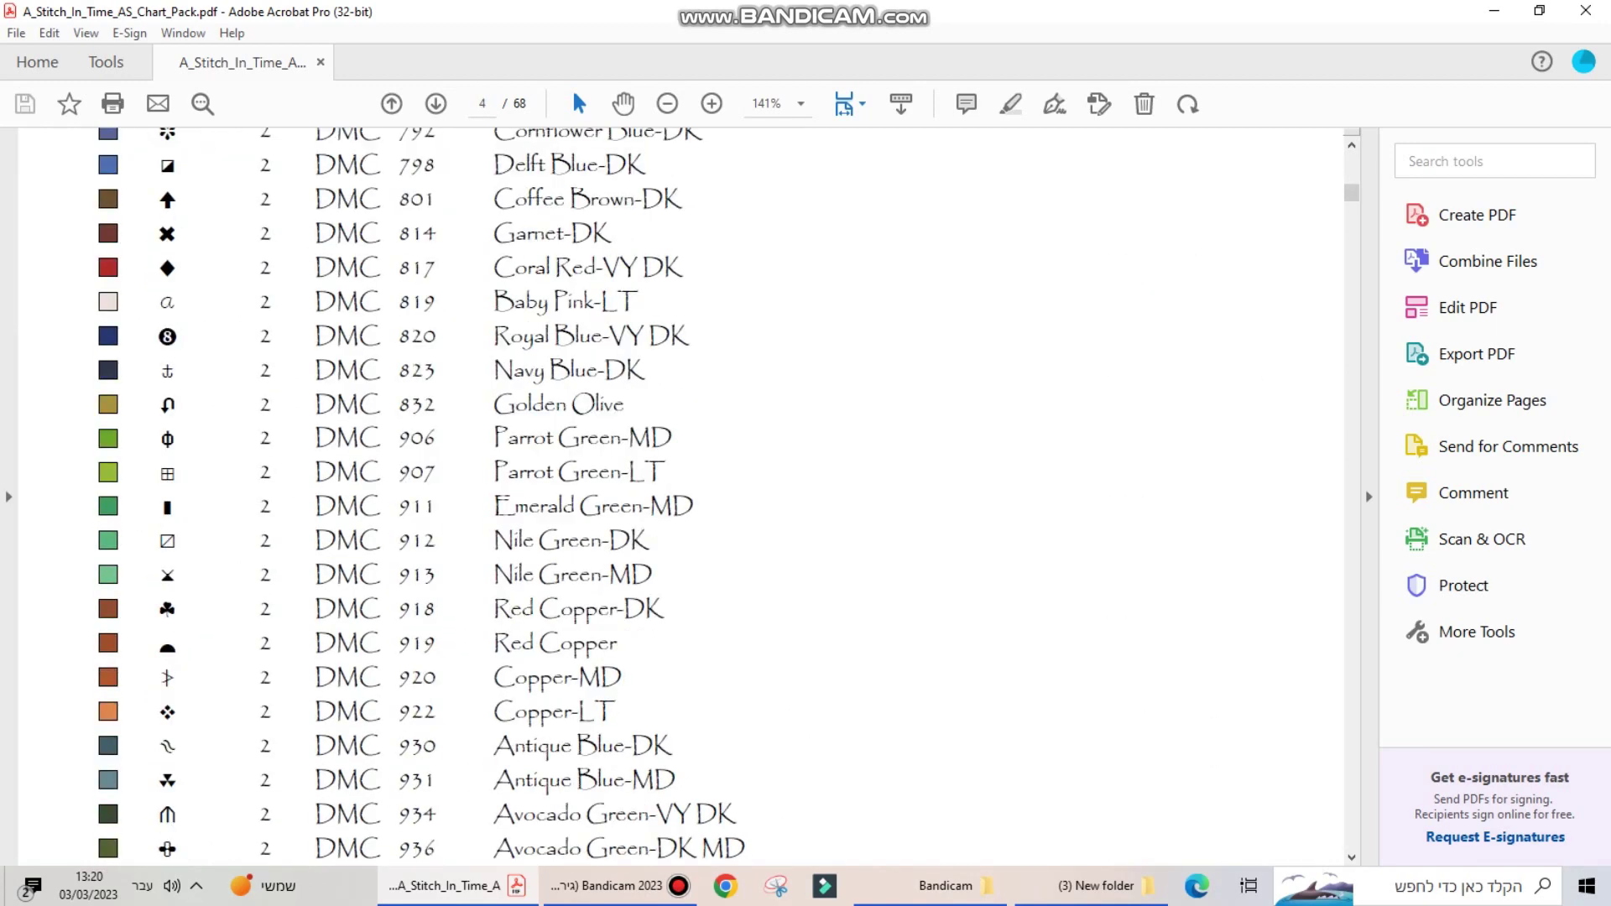
# Step: Advance through the thread usage tables to PDF page 9, the first page of the stitch chart
pyautogui.click(436, 103)
pyautogui.click(436, 103)
pyautogui.click(435, 103)
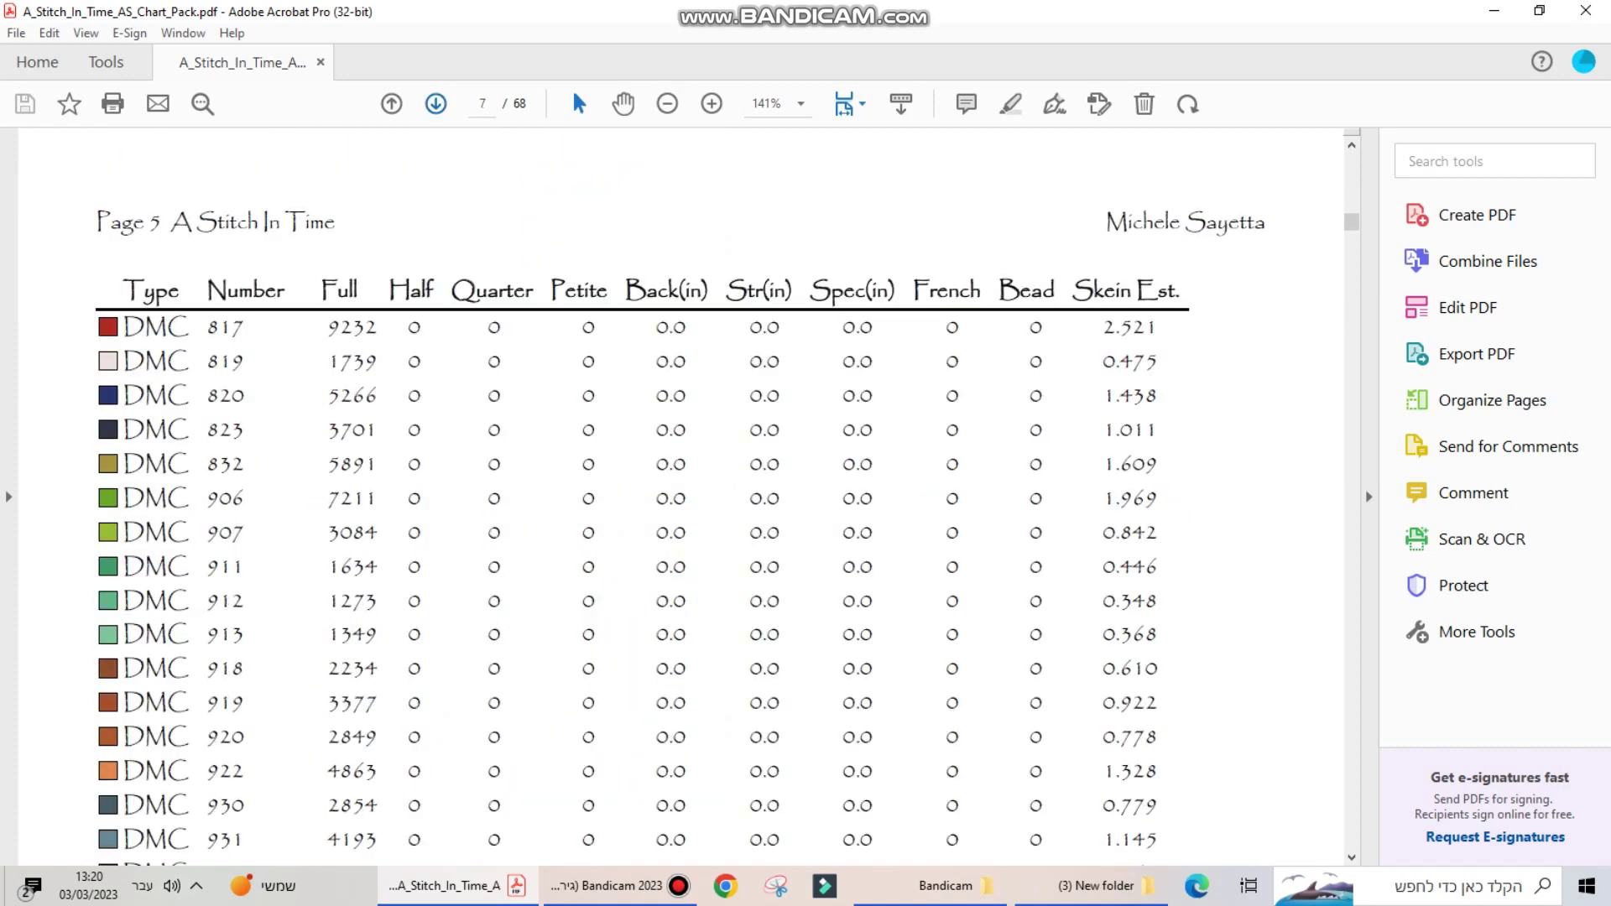
pyautogui.click(436, 104)
pyautogui.click(436, 103)
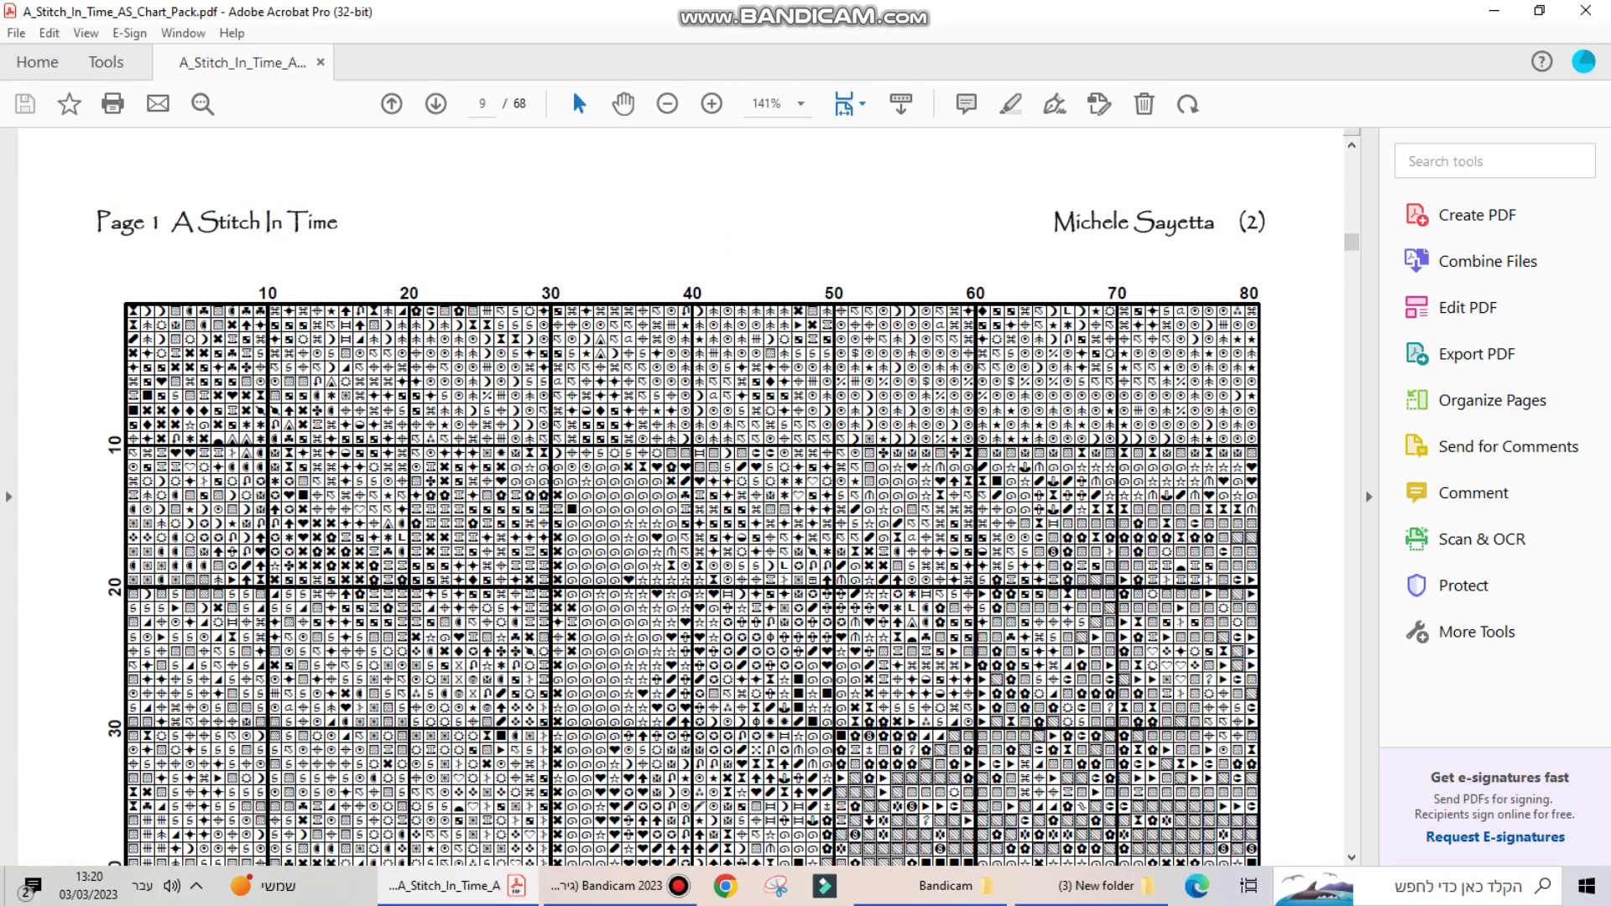
# Step: Magnify the first chart page to 200% to inspect its symbols
pyautogui.click(800, 103)
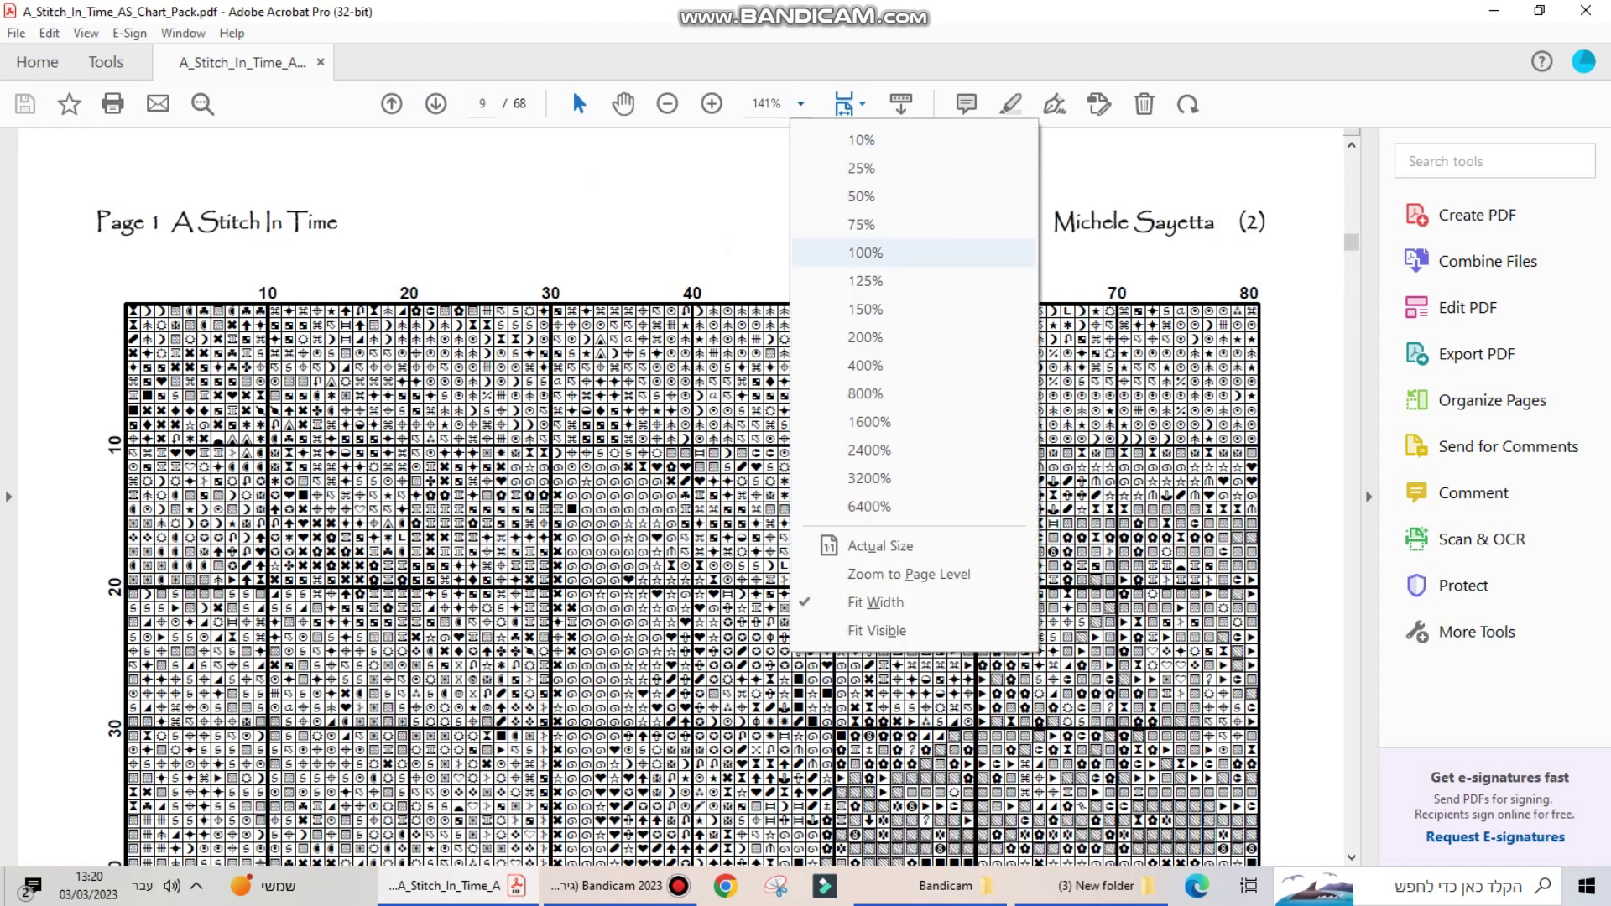
pyautogui.click(865, 253)
pyautogui.click(801, 103)
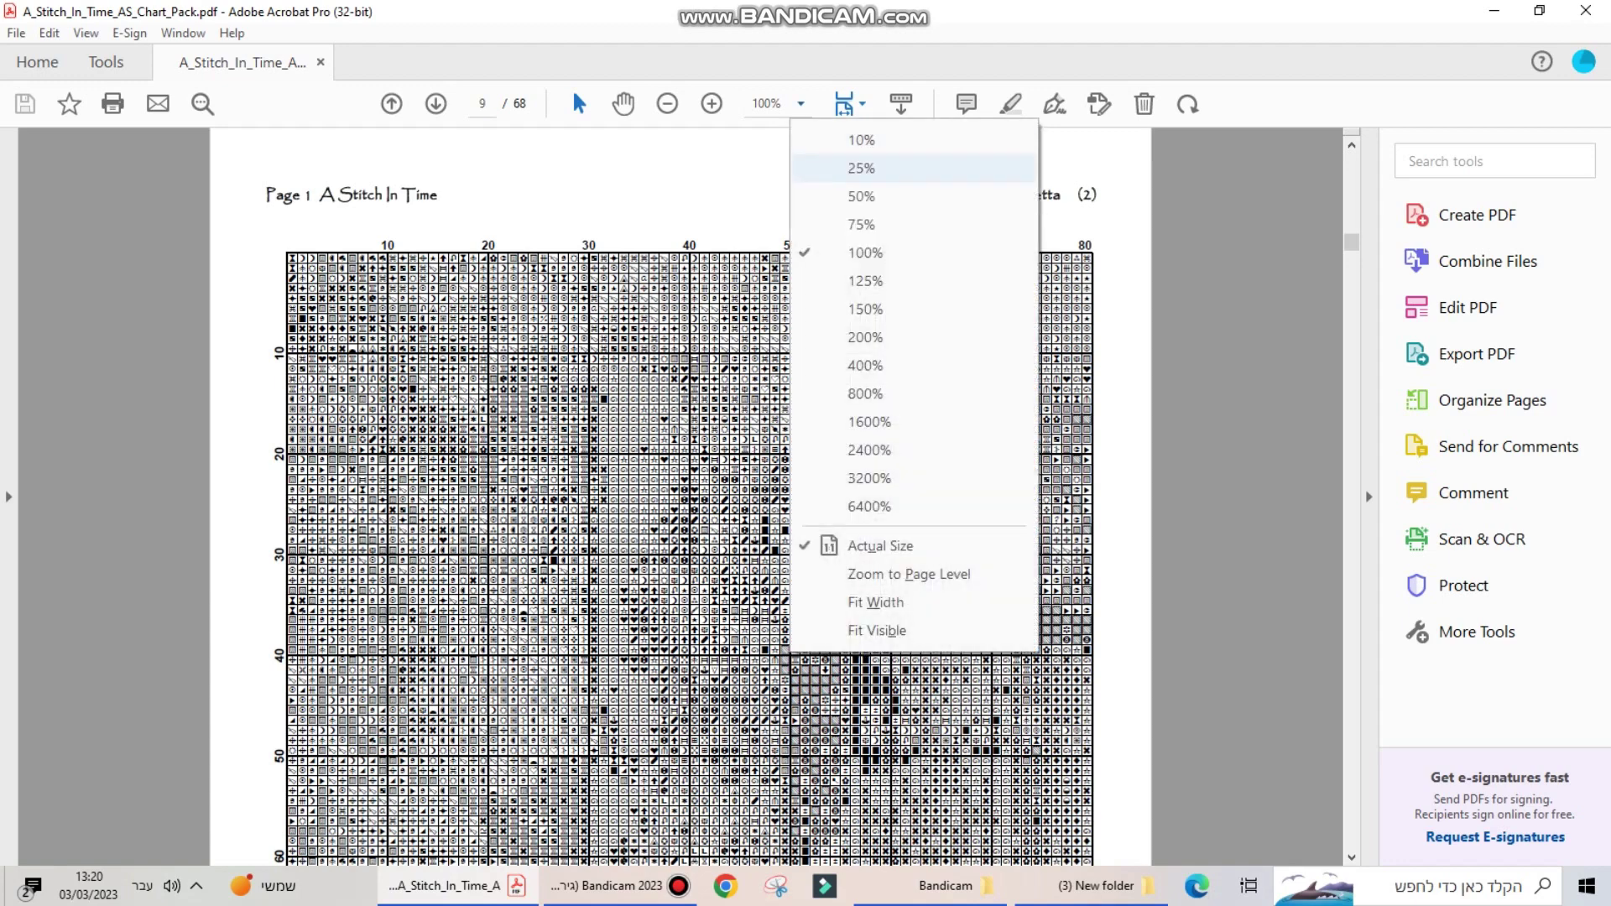
pyautogui.click(865, 336)
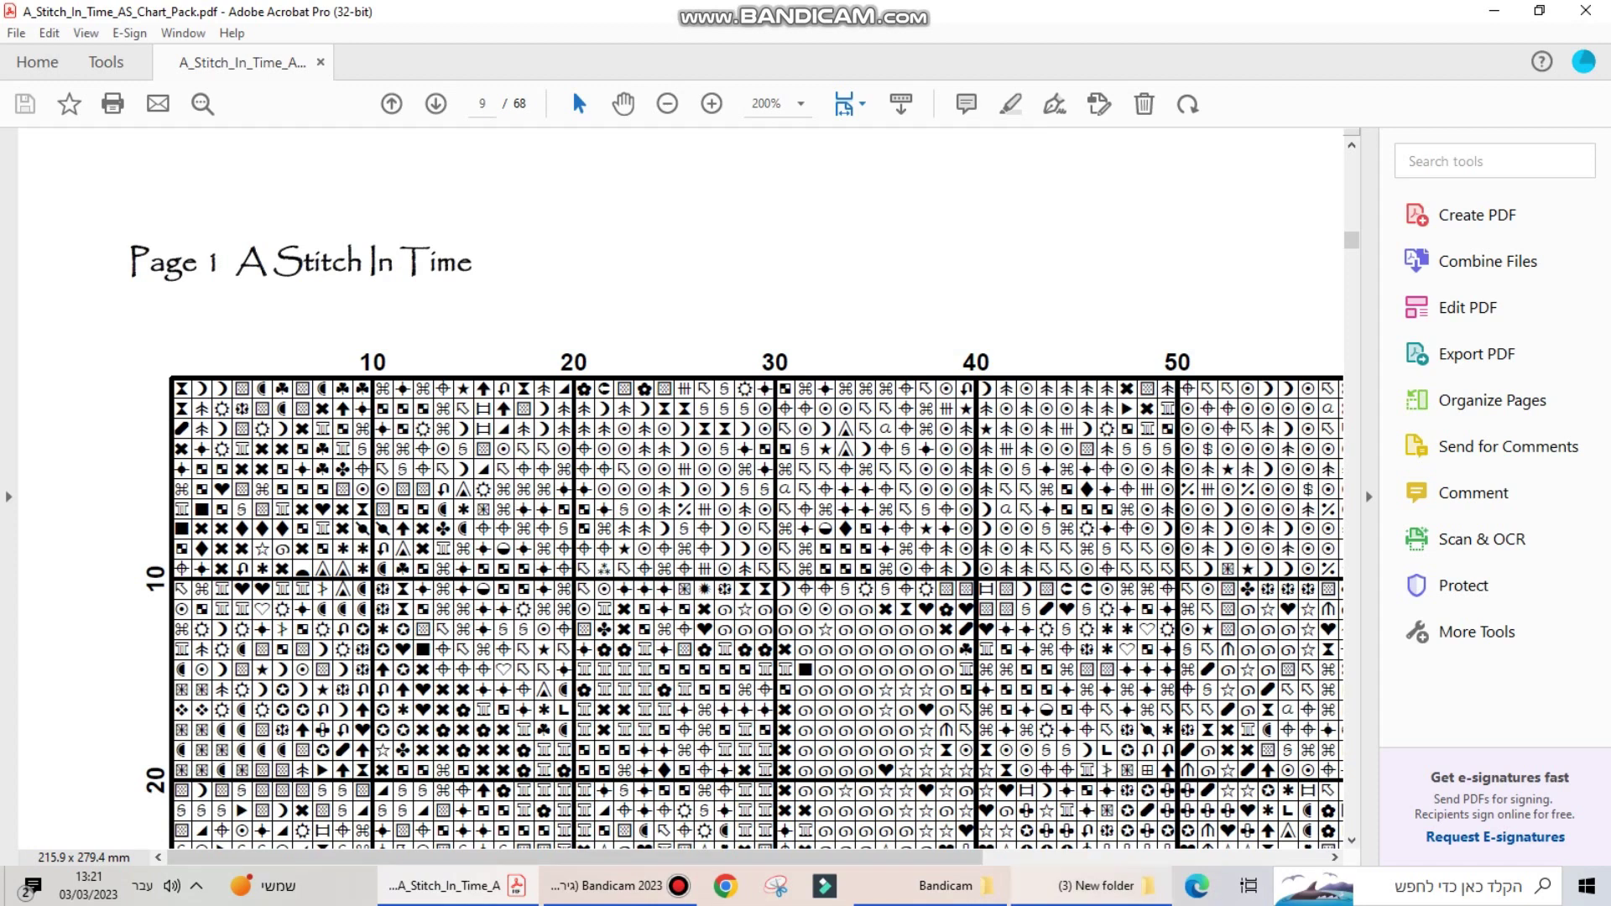
# Step: Switch to the New folder (3) window in File Explorer and look over the chart pack's individual page images
pyautogui.click(1091, 885)
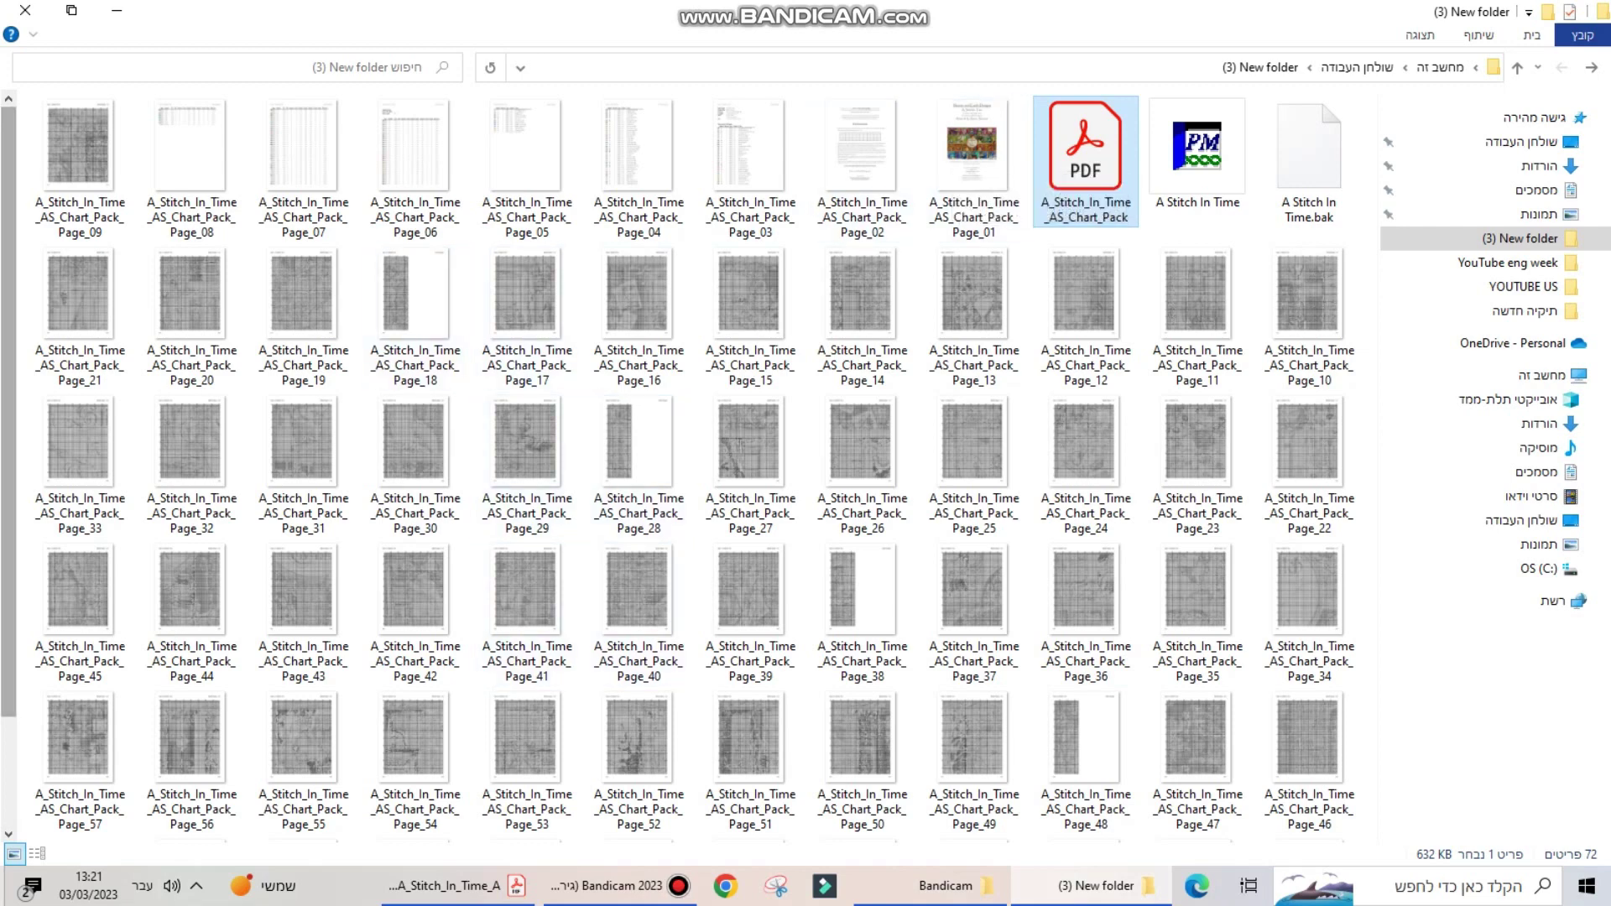
pyautogui.scroll(-1, 527, 612)
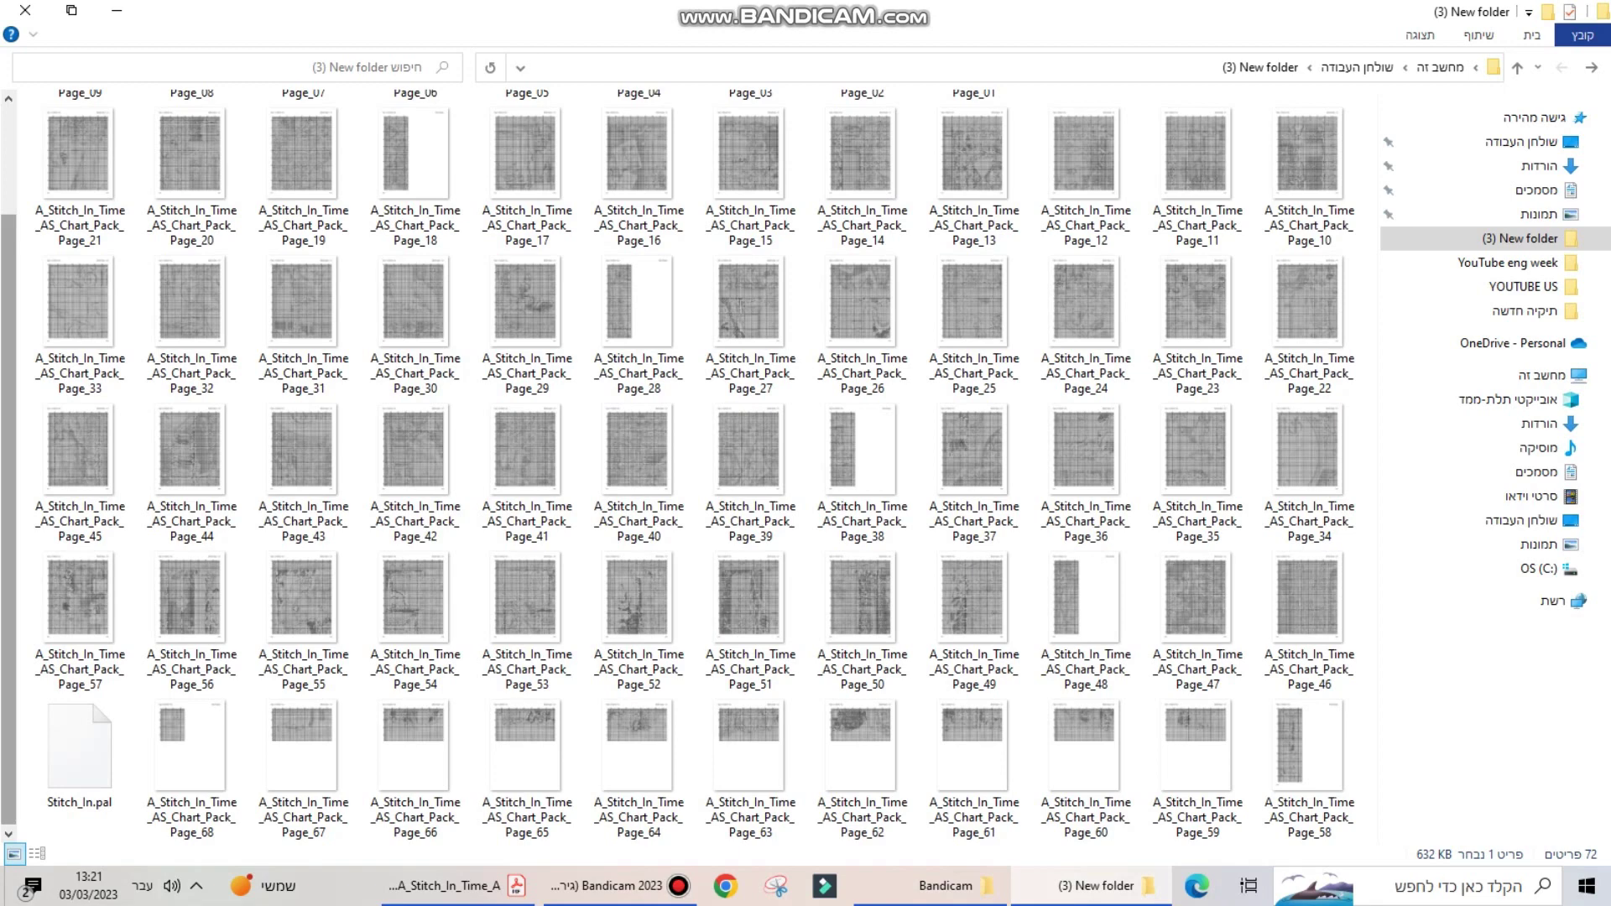
pyautogui.scroll(2, 80, 755)
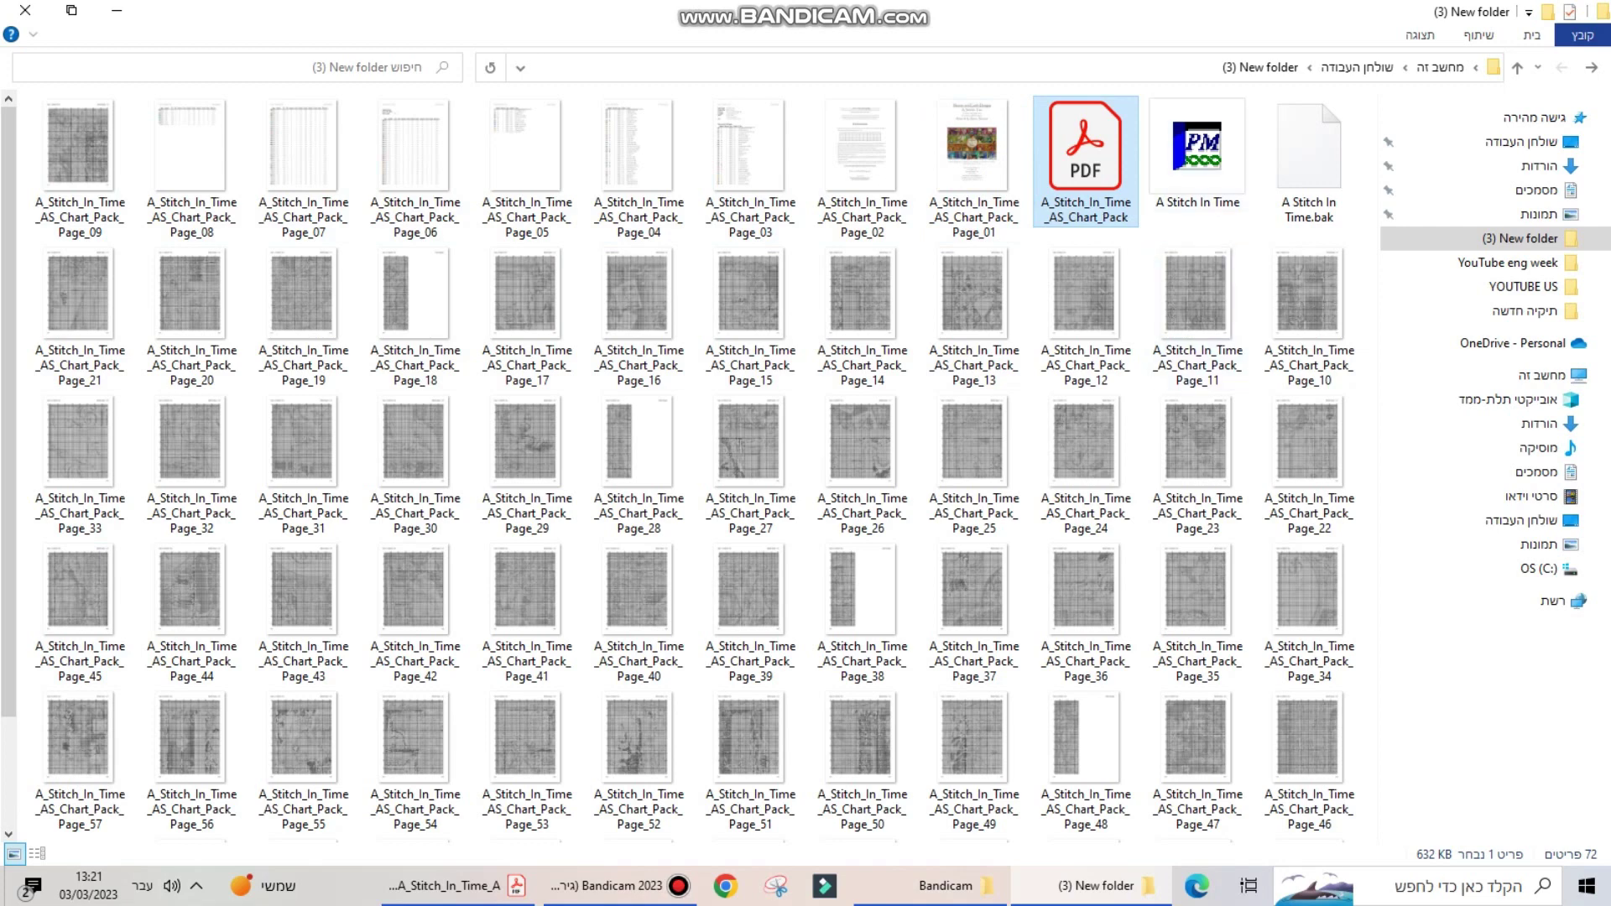
# Step: Open the A Stitch In Time pattern file in Pattern Maker, accepting the repair of the .pat file association and dismissing the warning
pyautogui.click(1197, 155)
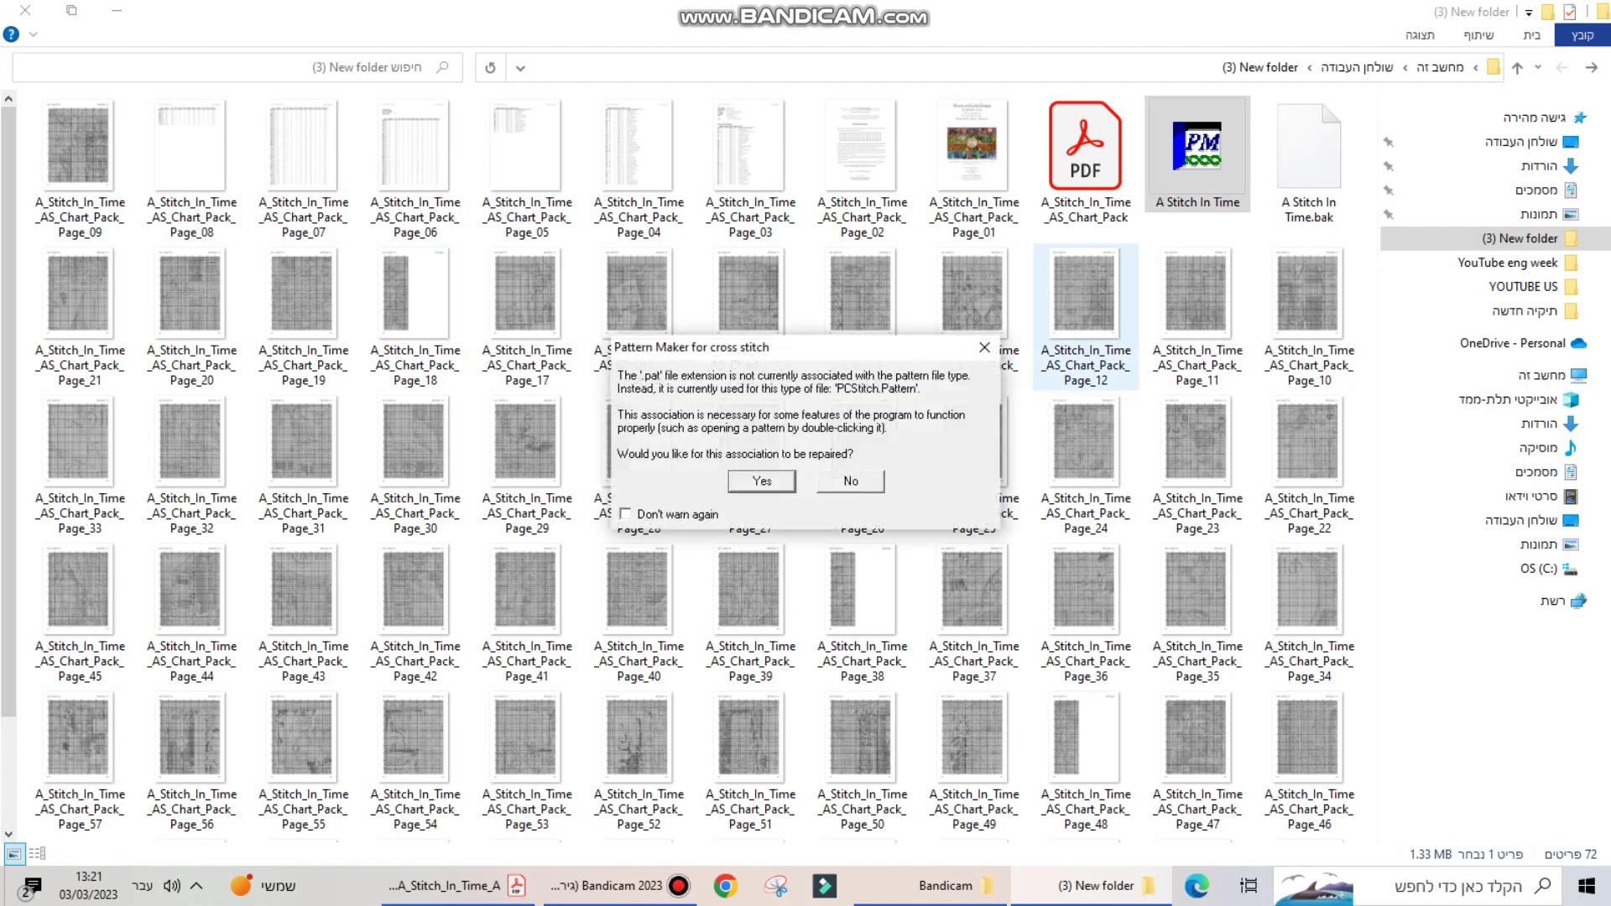
pyautogui.click(761, 481)
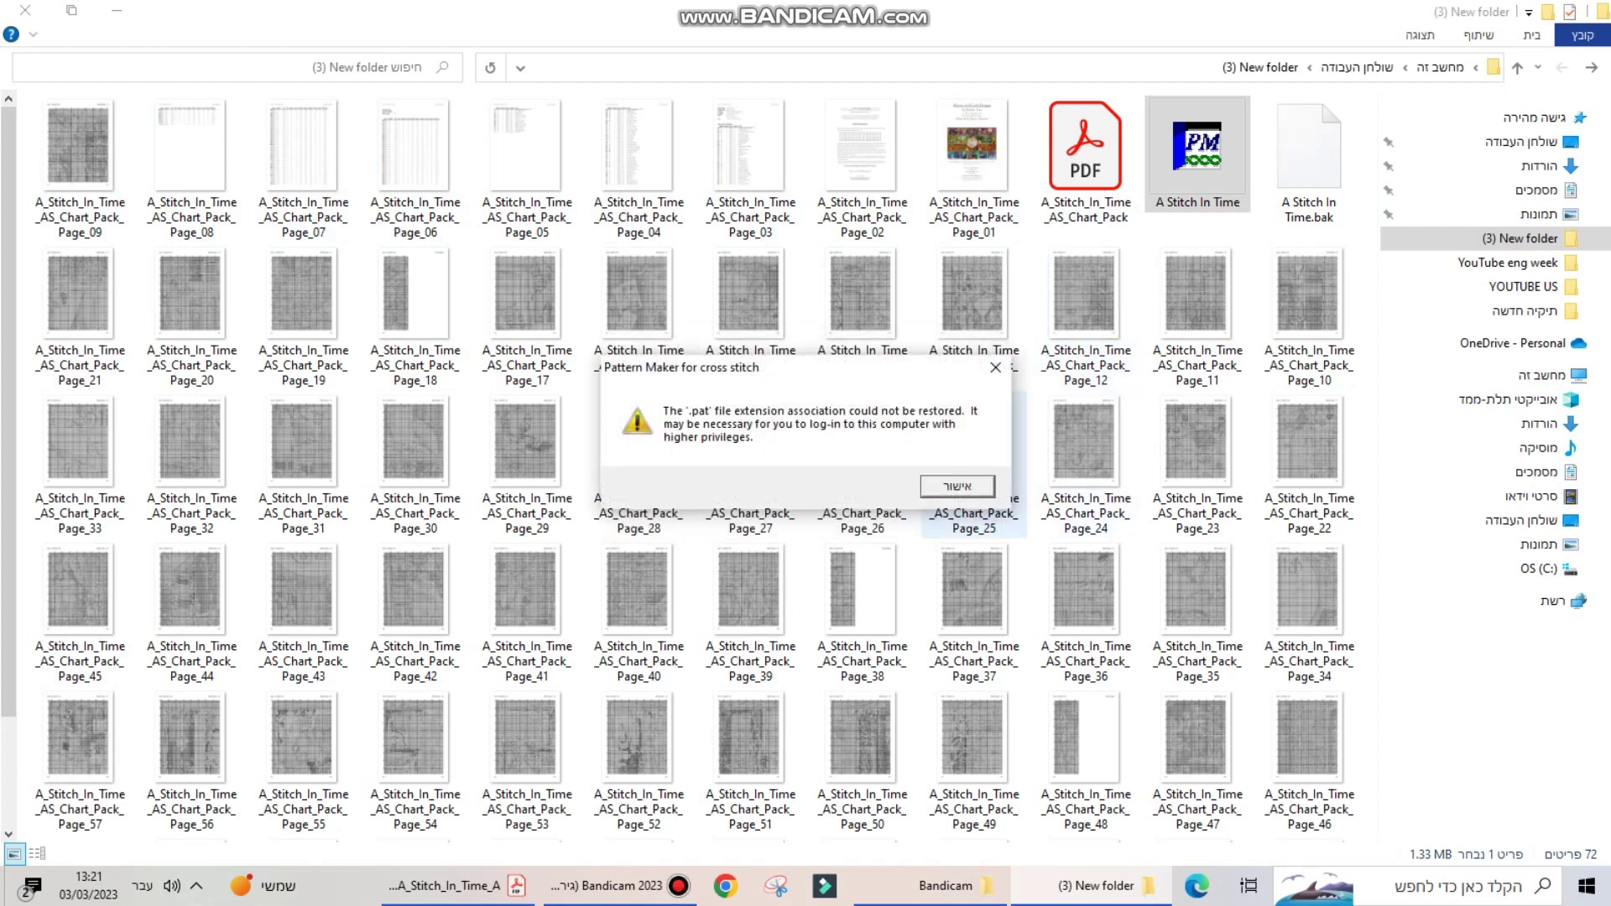
pyautogui.click(942, 478)
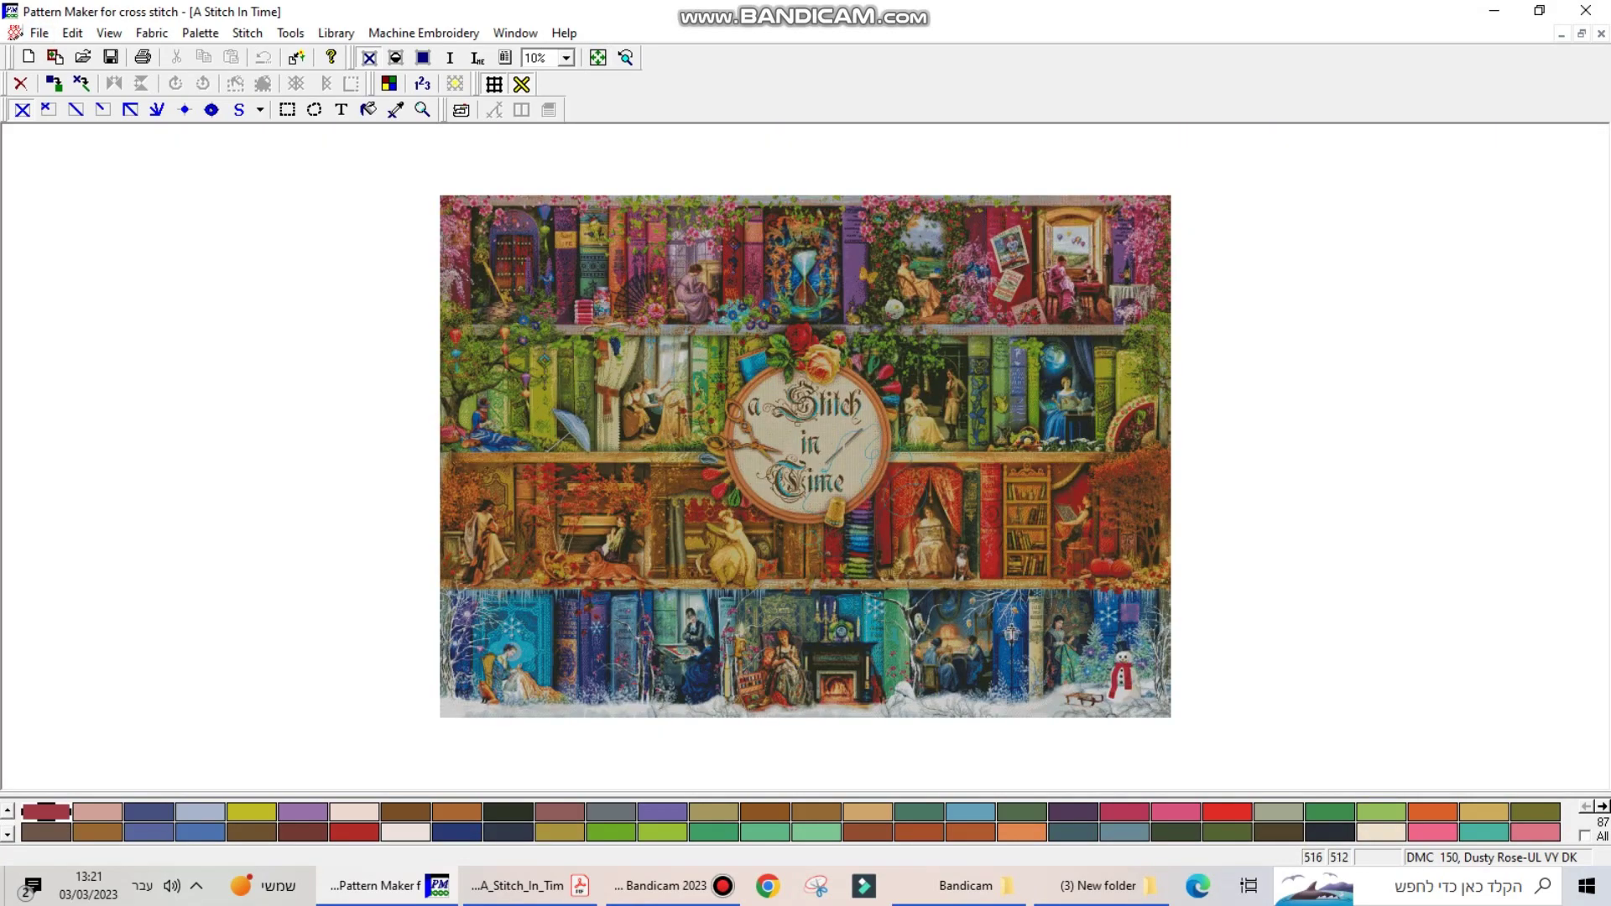
# Step: Switch the pattern display from symbols to solid color blocks and enlarge the color palette to three rows
pyautogui.click(396, 57)
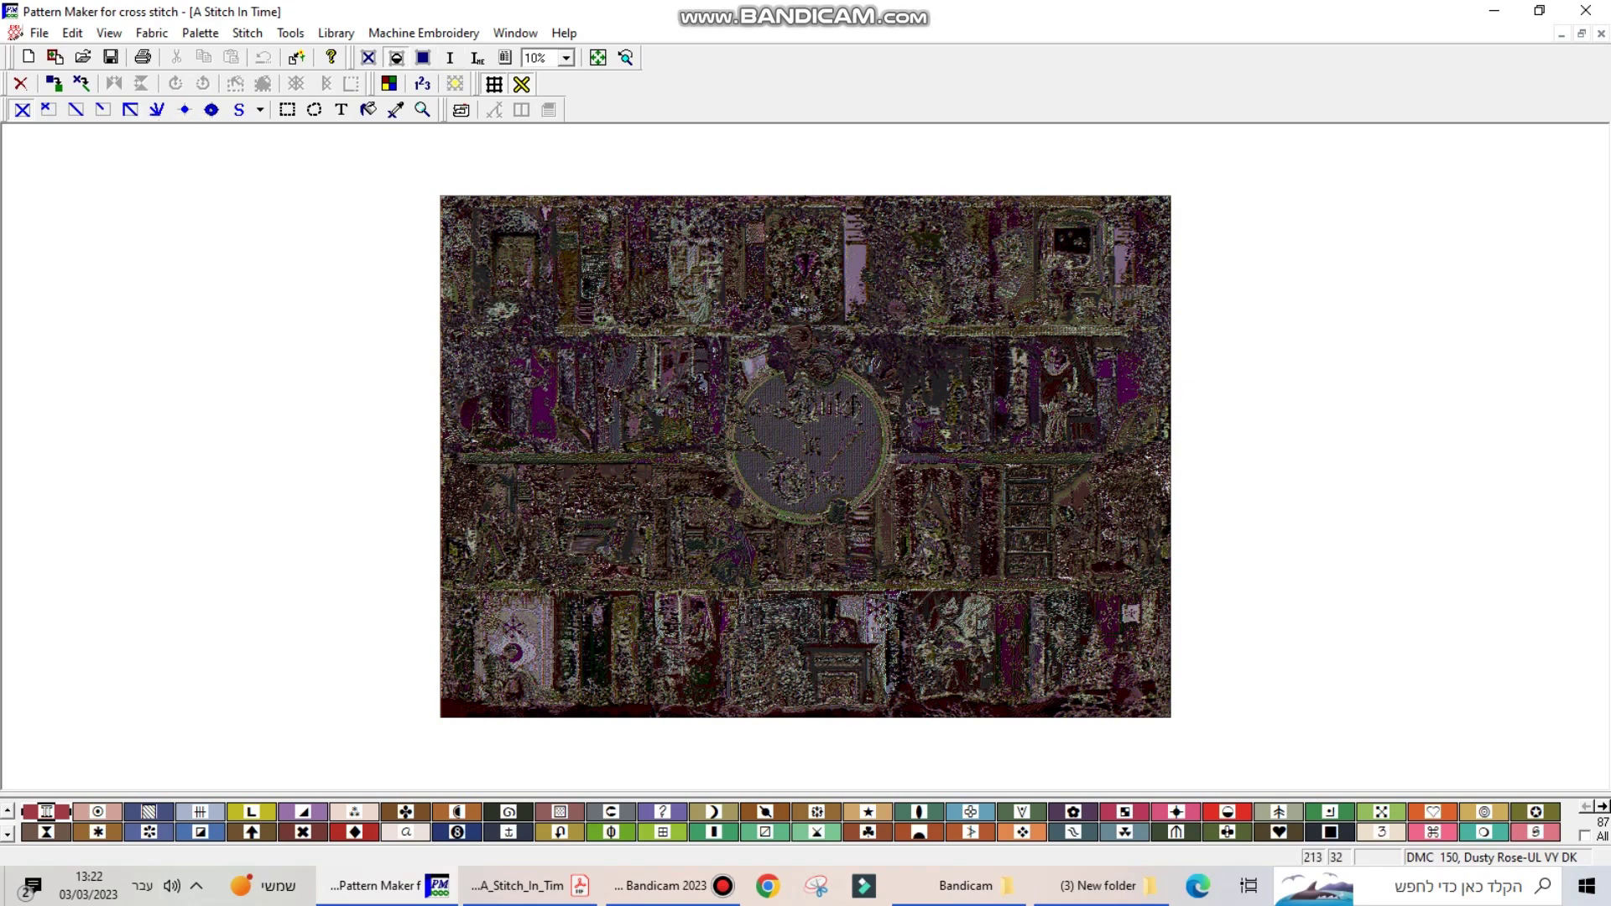
pyautogui.click(422, 57)
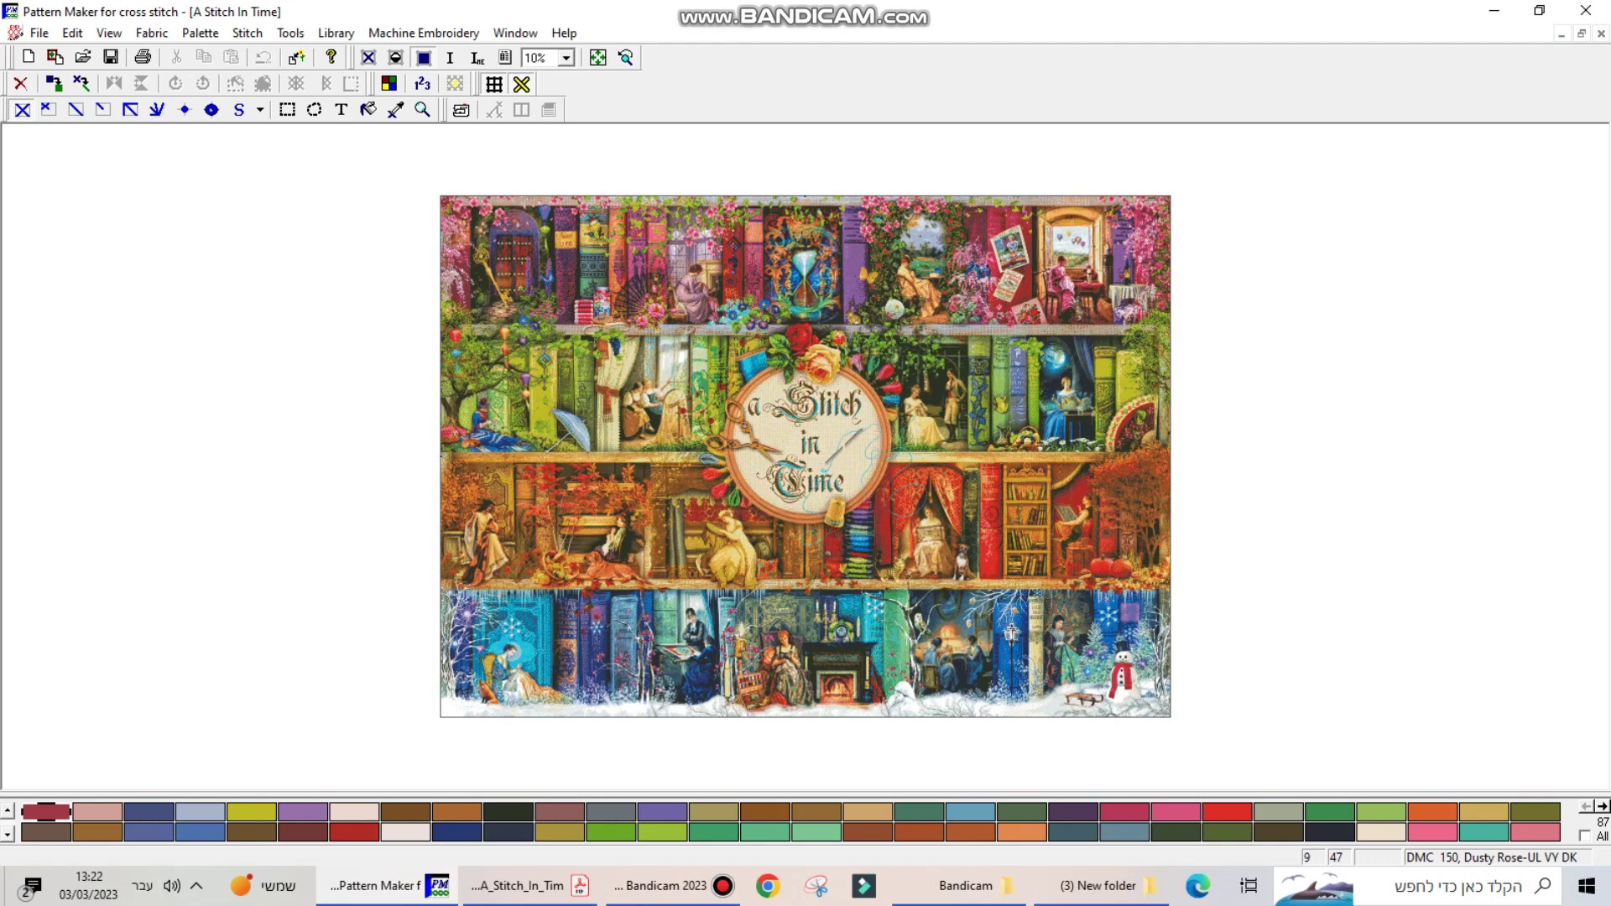
pyautogui.moveTo(806, 794); pyautogui.dragTo(806, 772)
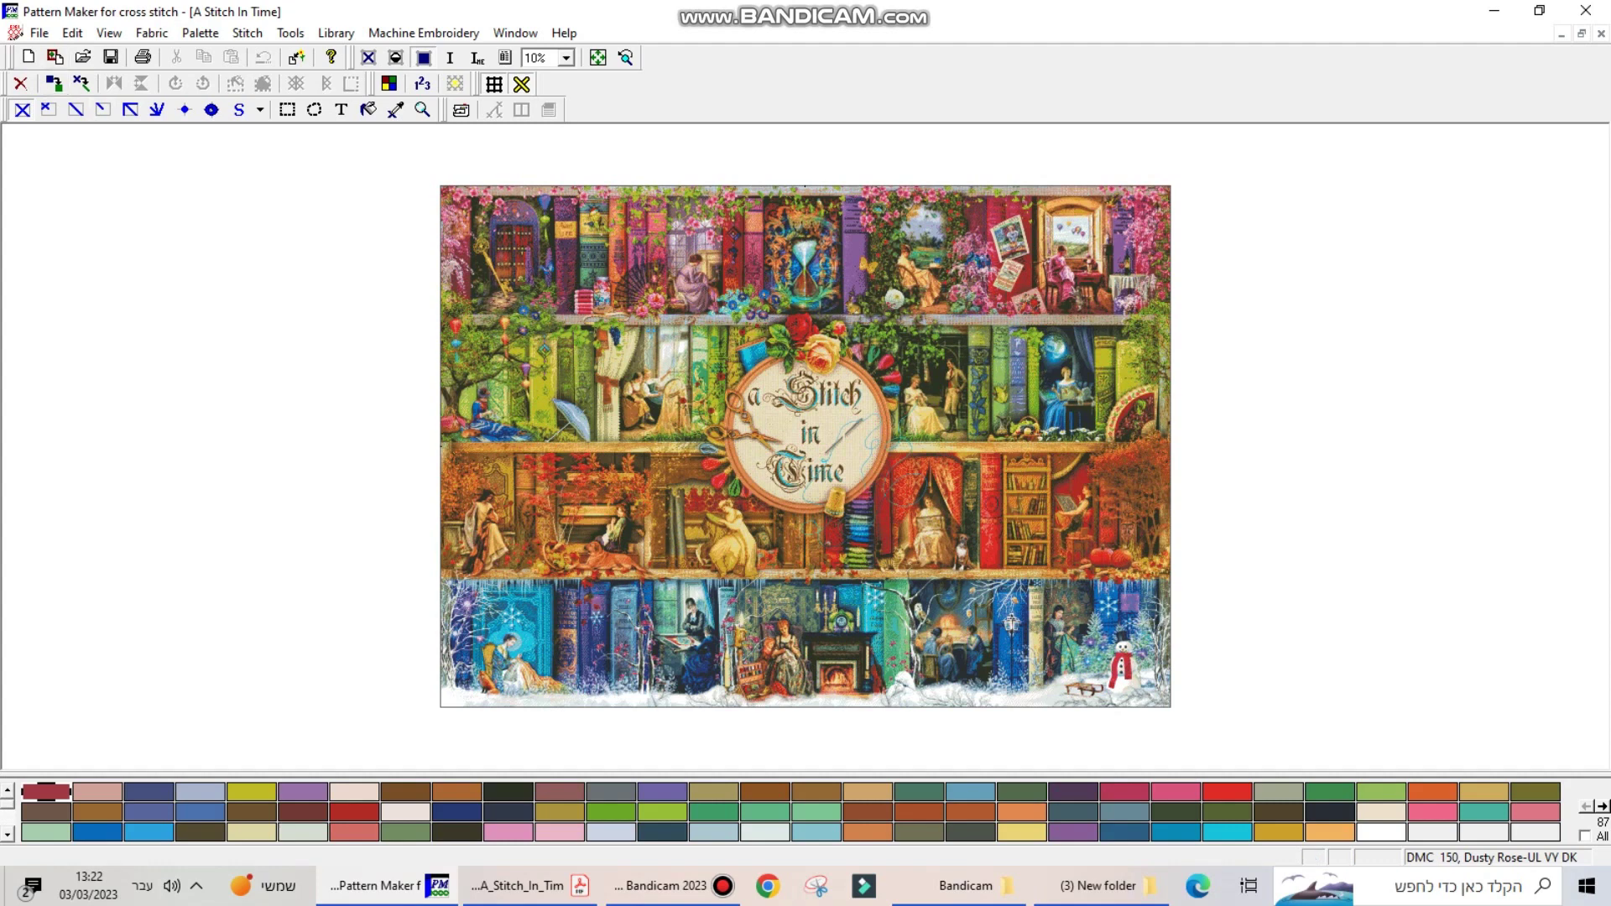
# Step: Start importing an image into a new pattern
pyautogui.click(38, 33)
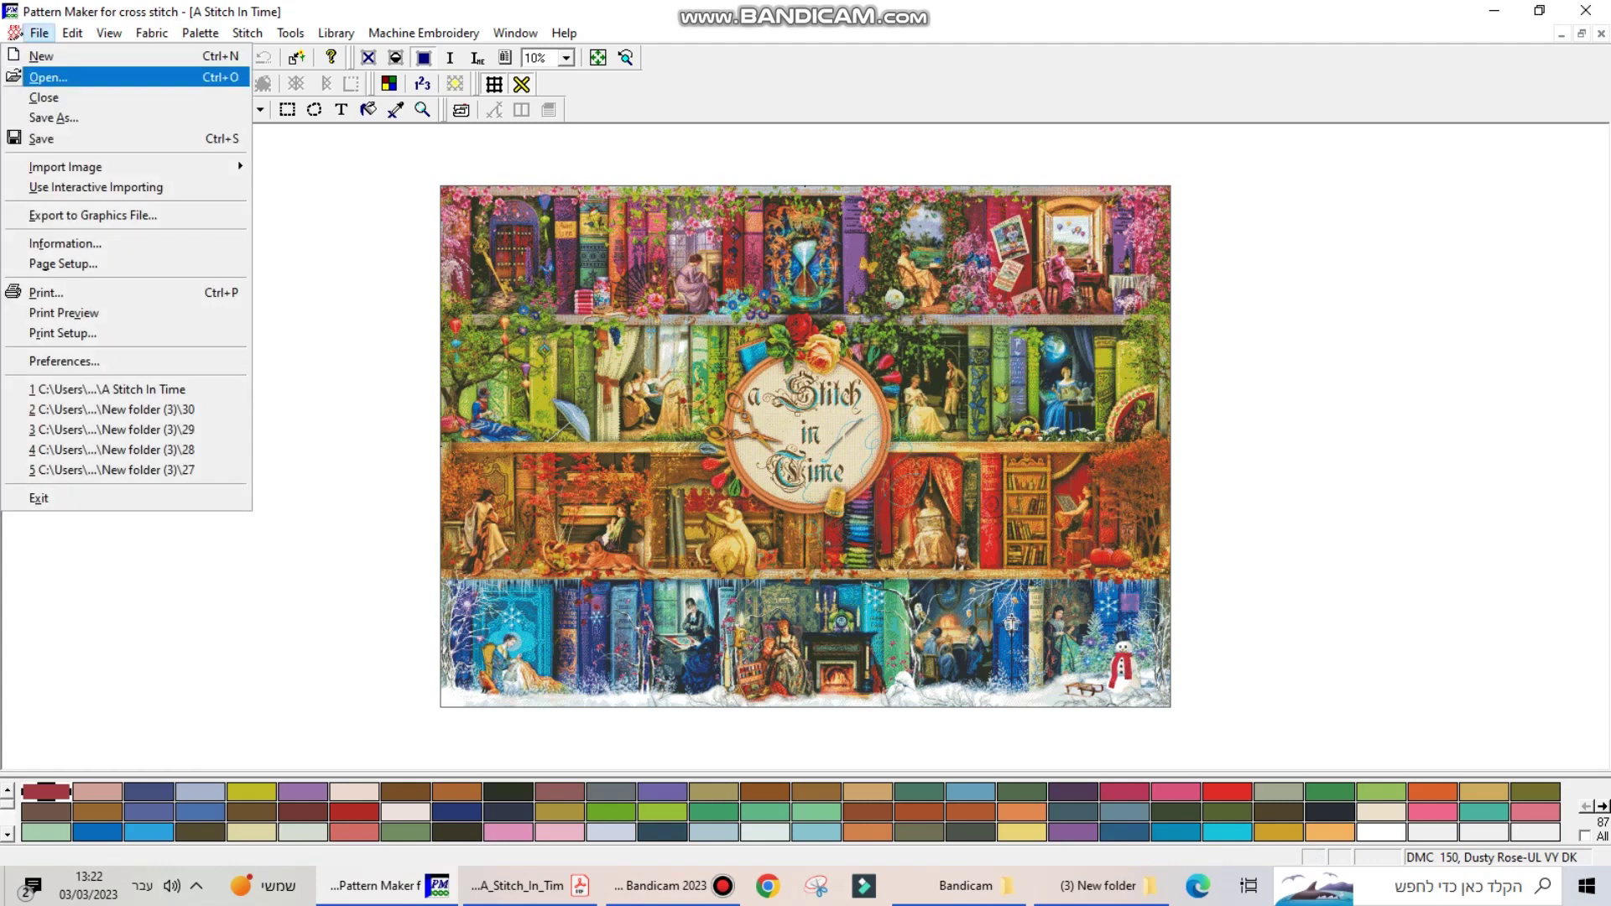
pyautogui.moveTo(66, 167)
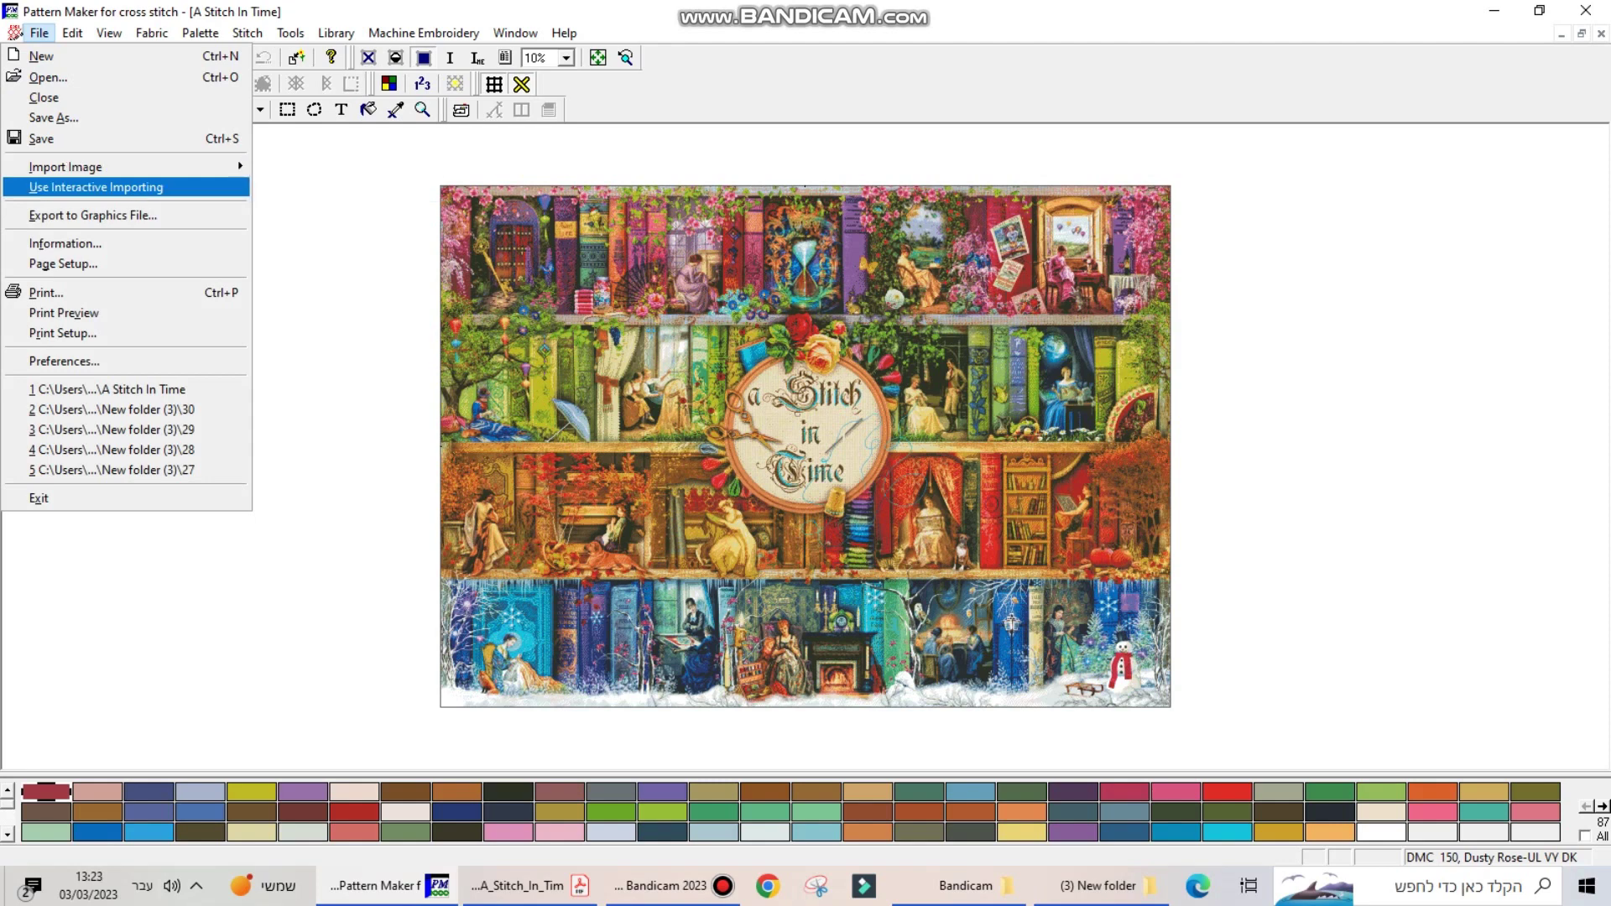
pyautogui.press('Up')
pyautogui.press('Right')
pyautogui.press('Down')
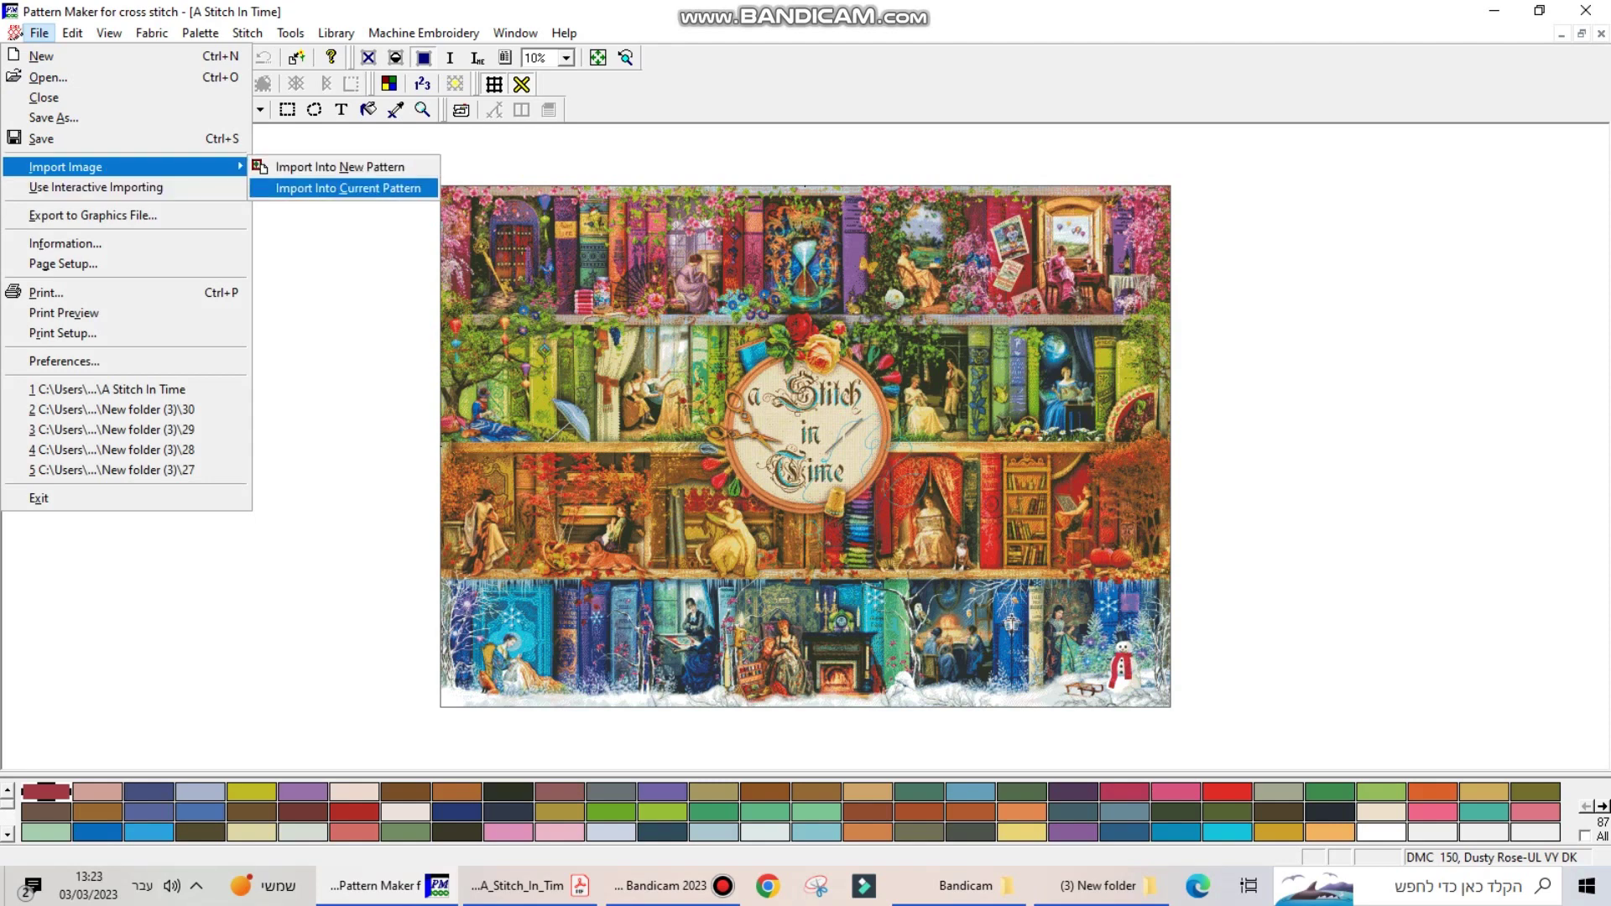
pyautogui.press('Up')
pyautogui.press('Return')
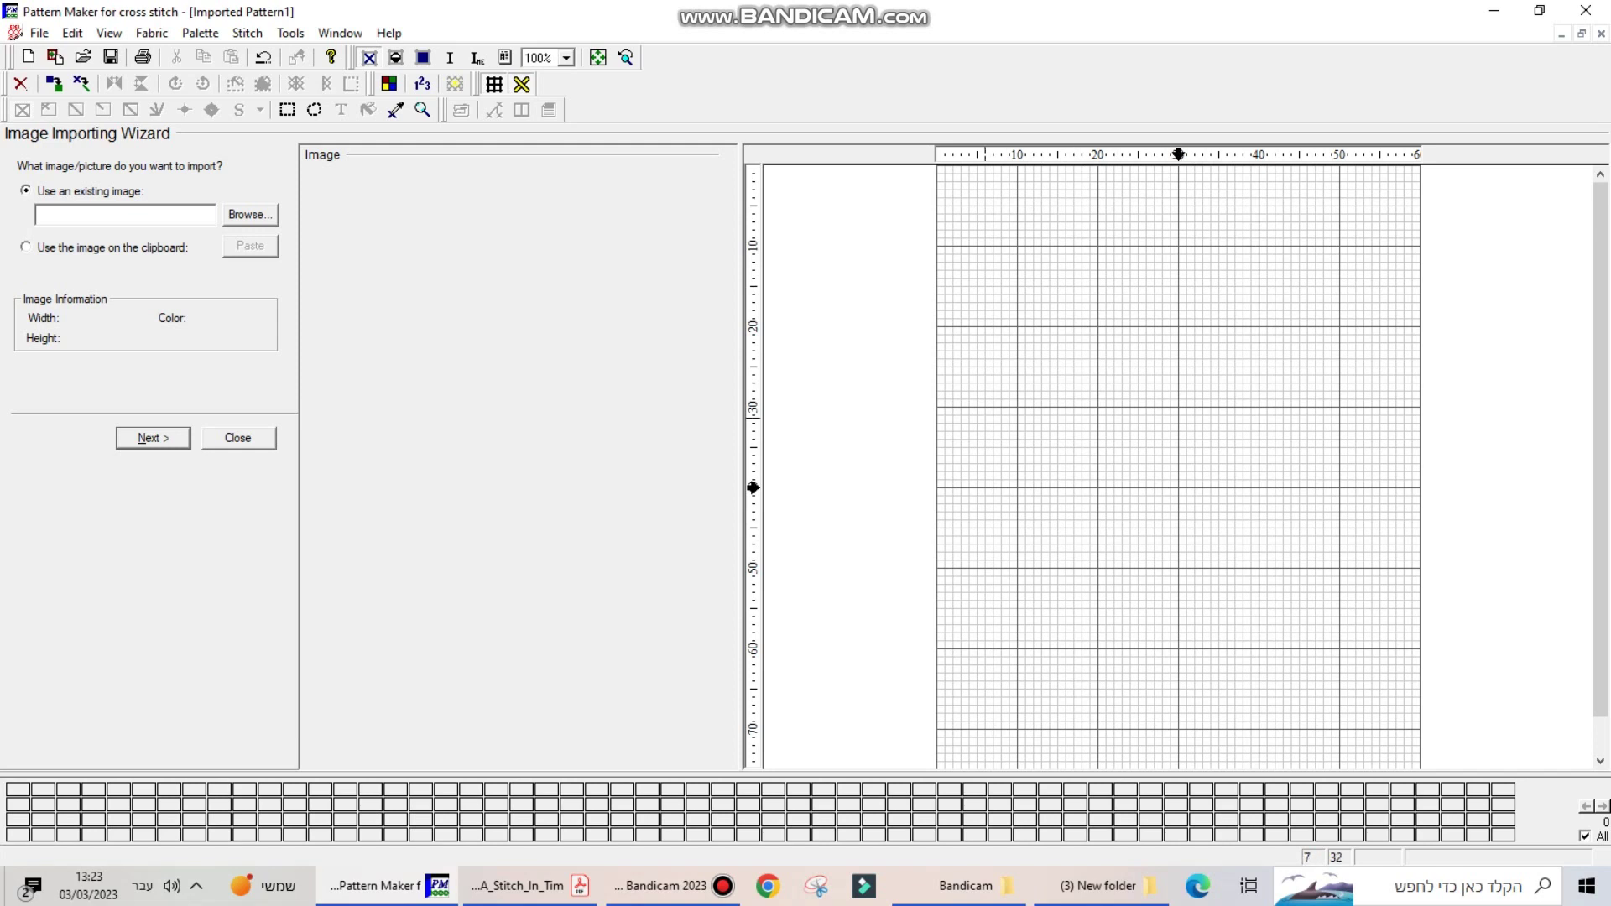
# Step: Load A_Stitch_In_Time_AS_Chart_Pack_Page_09 from the Desktop's New folder (3) as the existing image and continue to the import method options
pyautogui.click(250, 215)
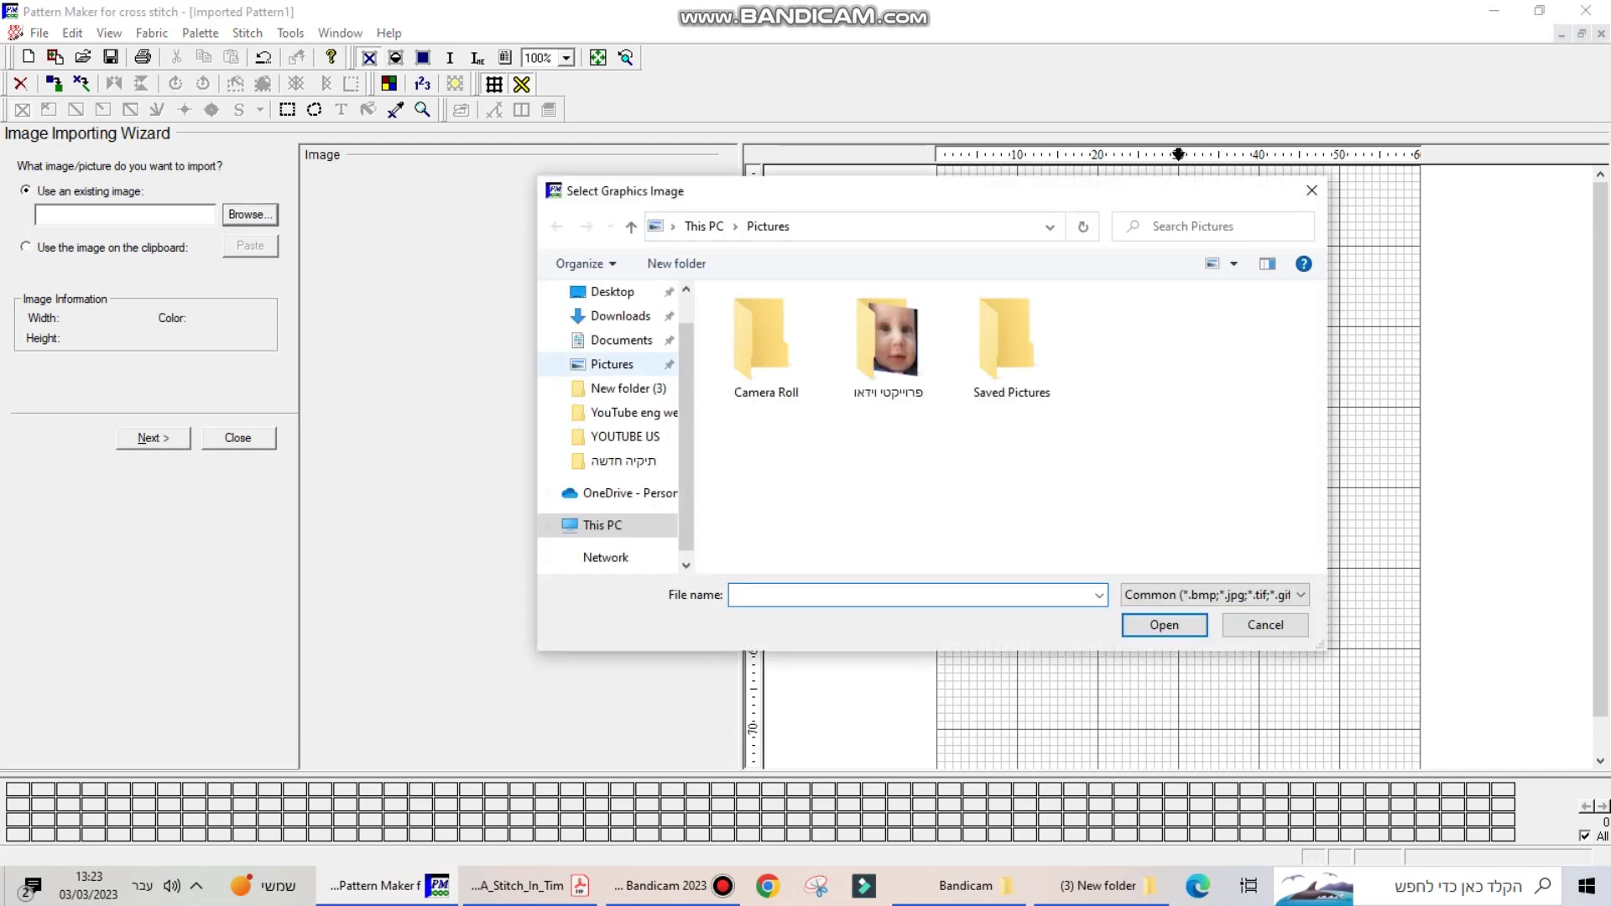
pyautogui.click(548, 525)
pyautogui.scroll(2, 621, 369)
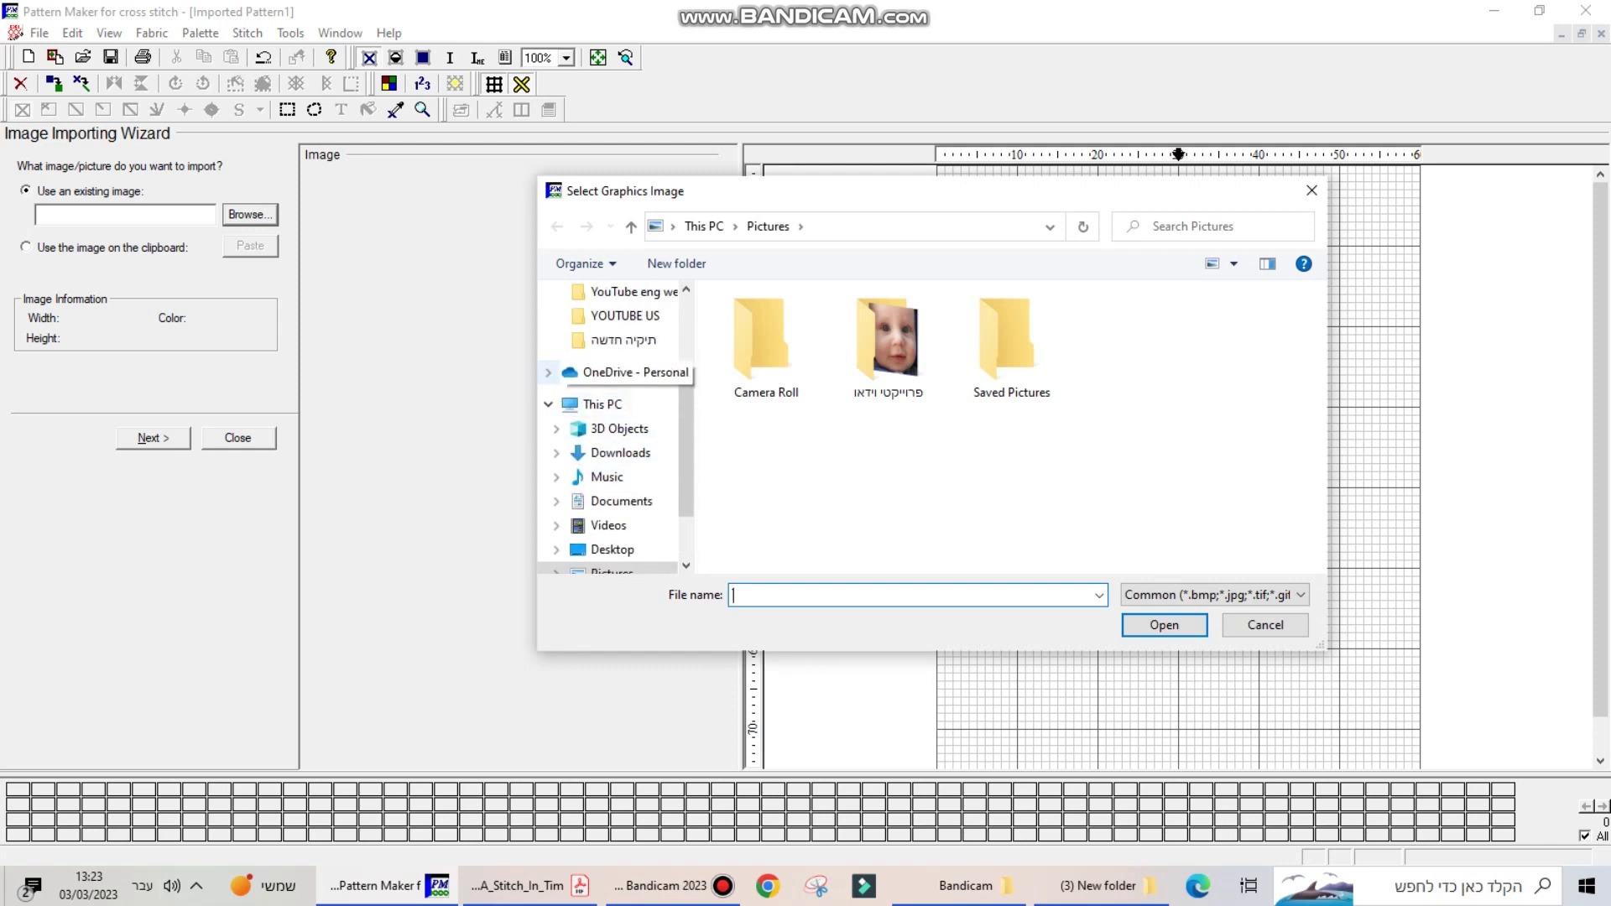
pyautogui.click(628, 315)
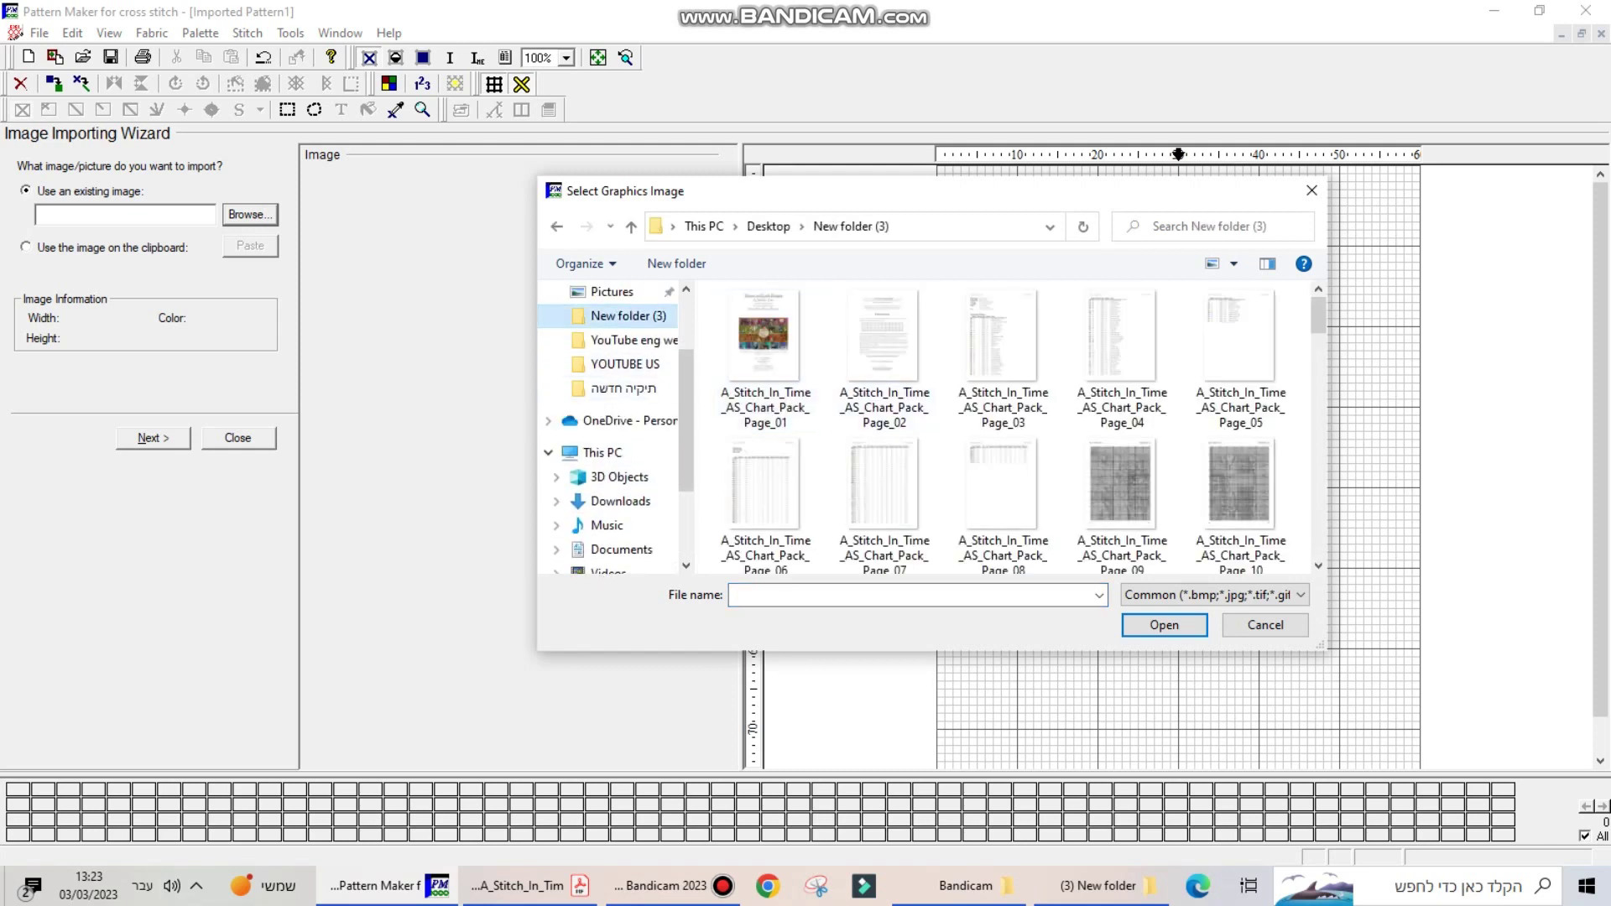
pyautogui.scroll(-3, 1113, 479)
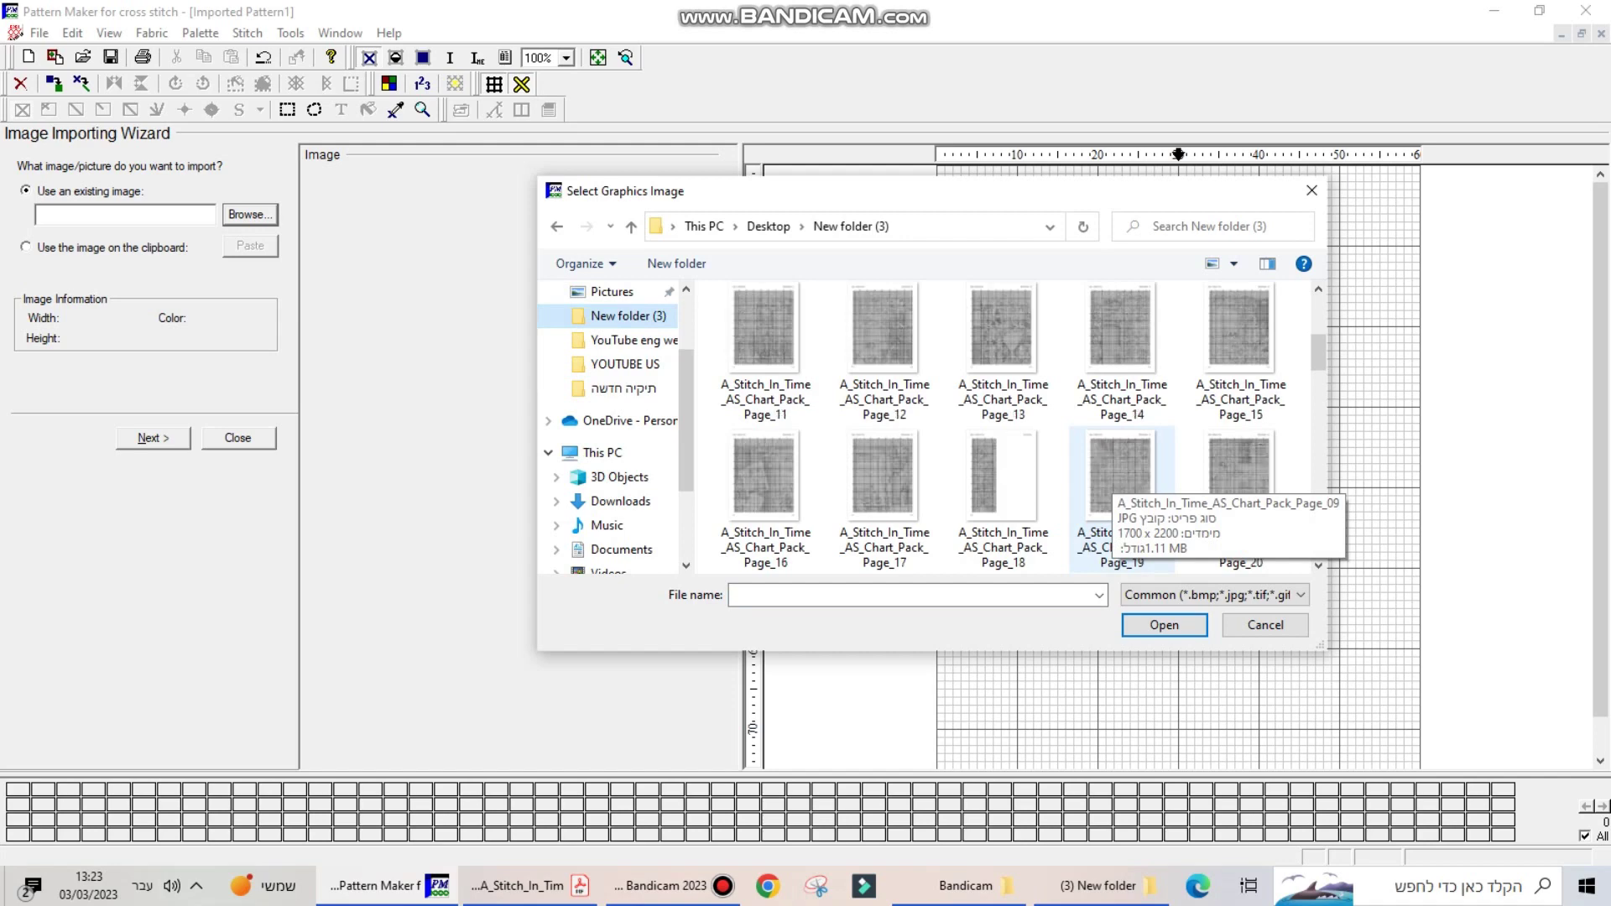
pyautogui.scroll(3, 1112, 478)
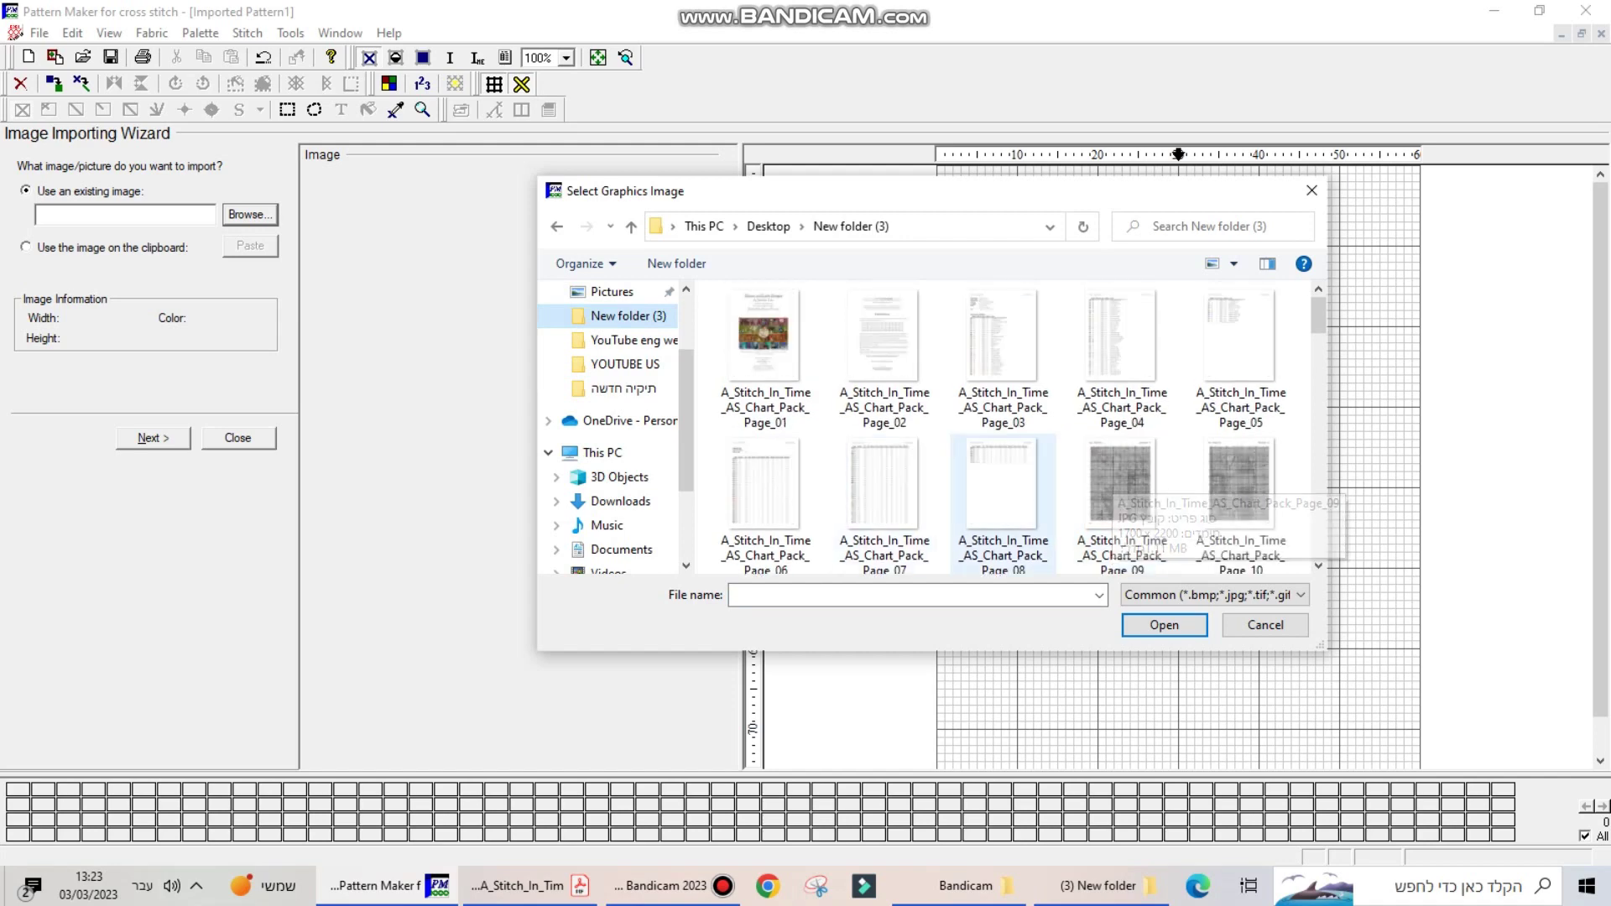
pyautogui.doubleClick(1121, 487)
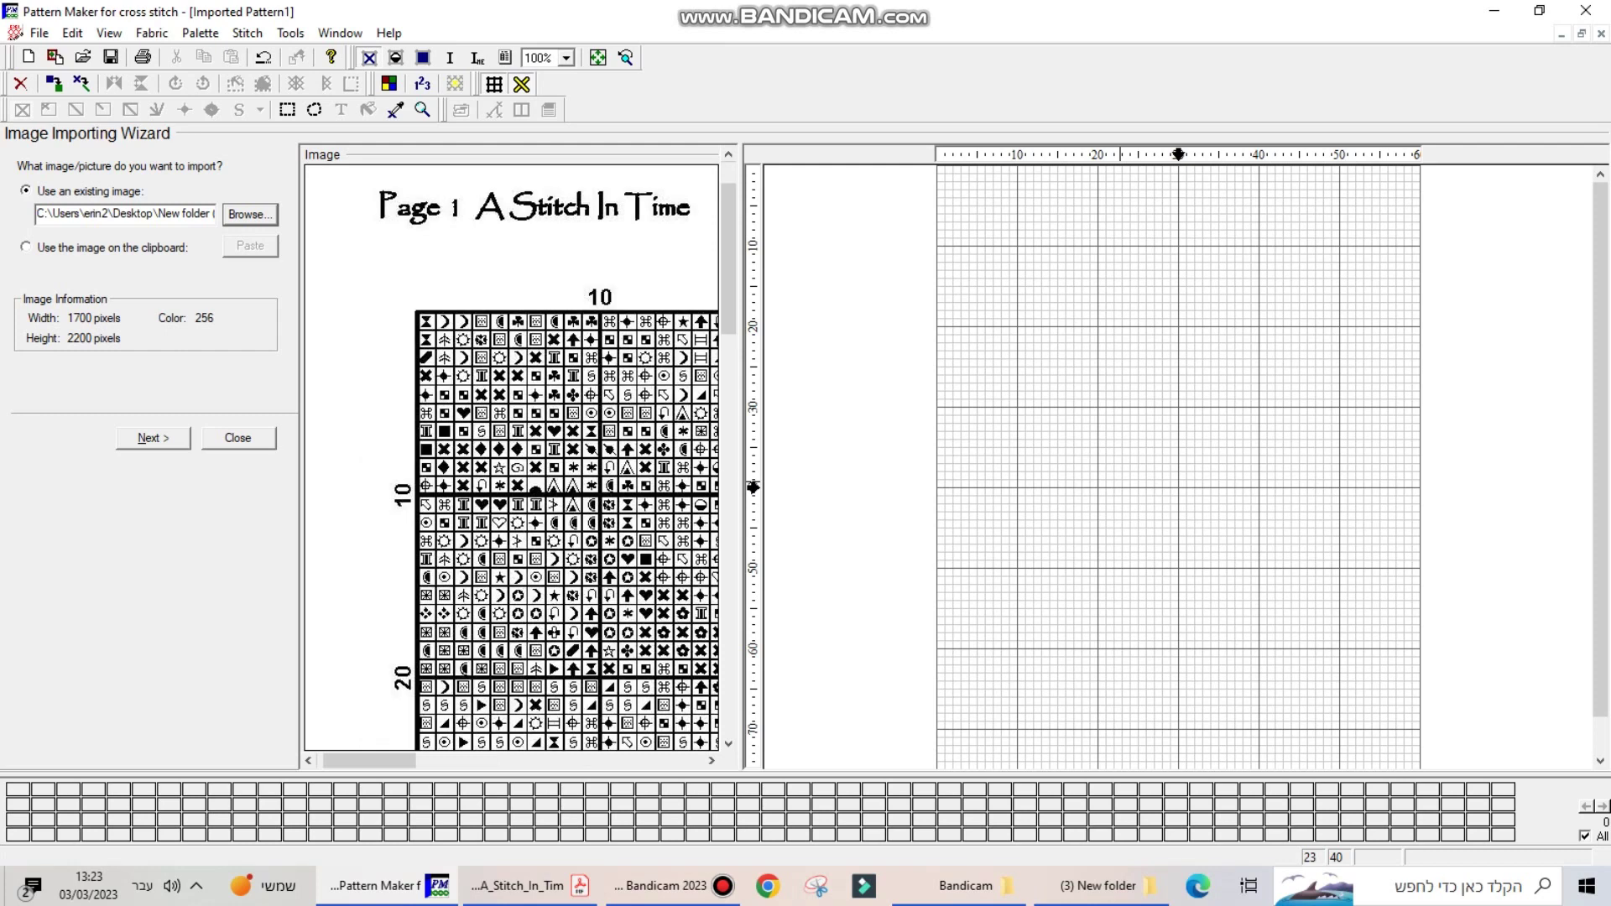
pyautogui.press('Return')
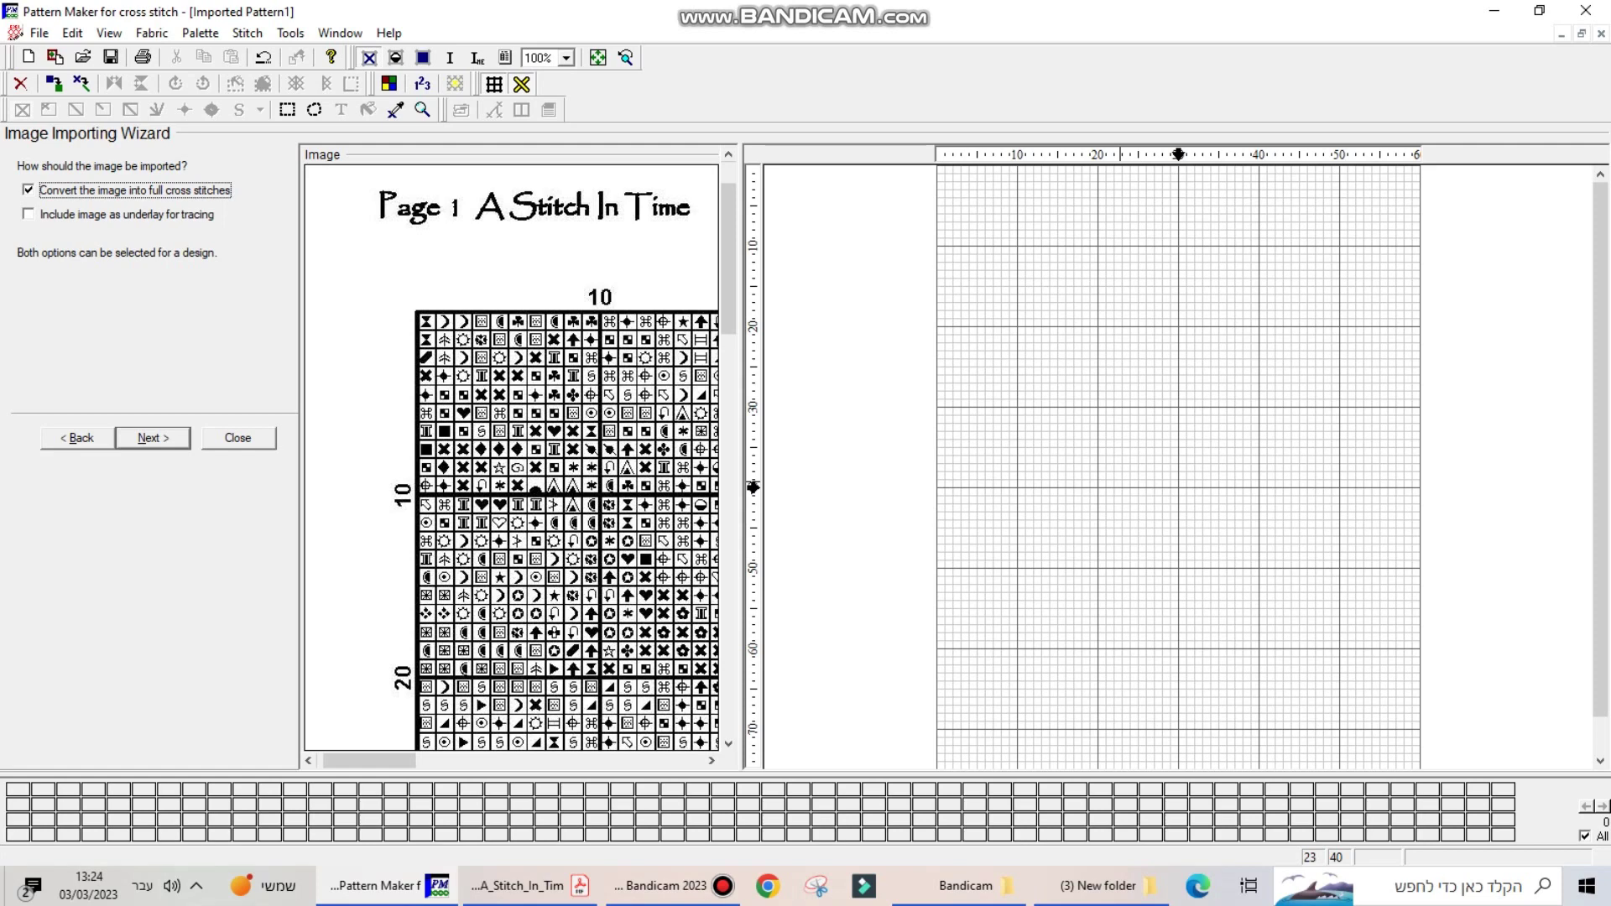
# Step: Import the image only as an underlay for tracing, not as full cross stitches, and proceed without adjustments or cropping to grid alignment
pyautogui.click(29, 214)
pyautogui.click(28, 190)
pyautogui.click(153, 438)
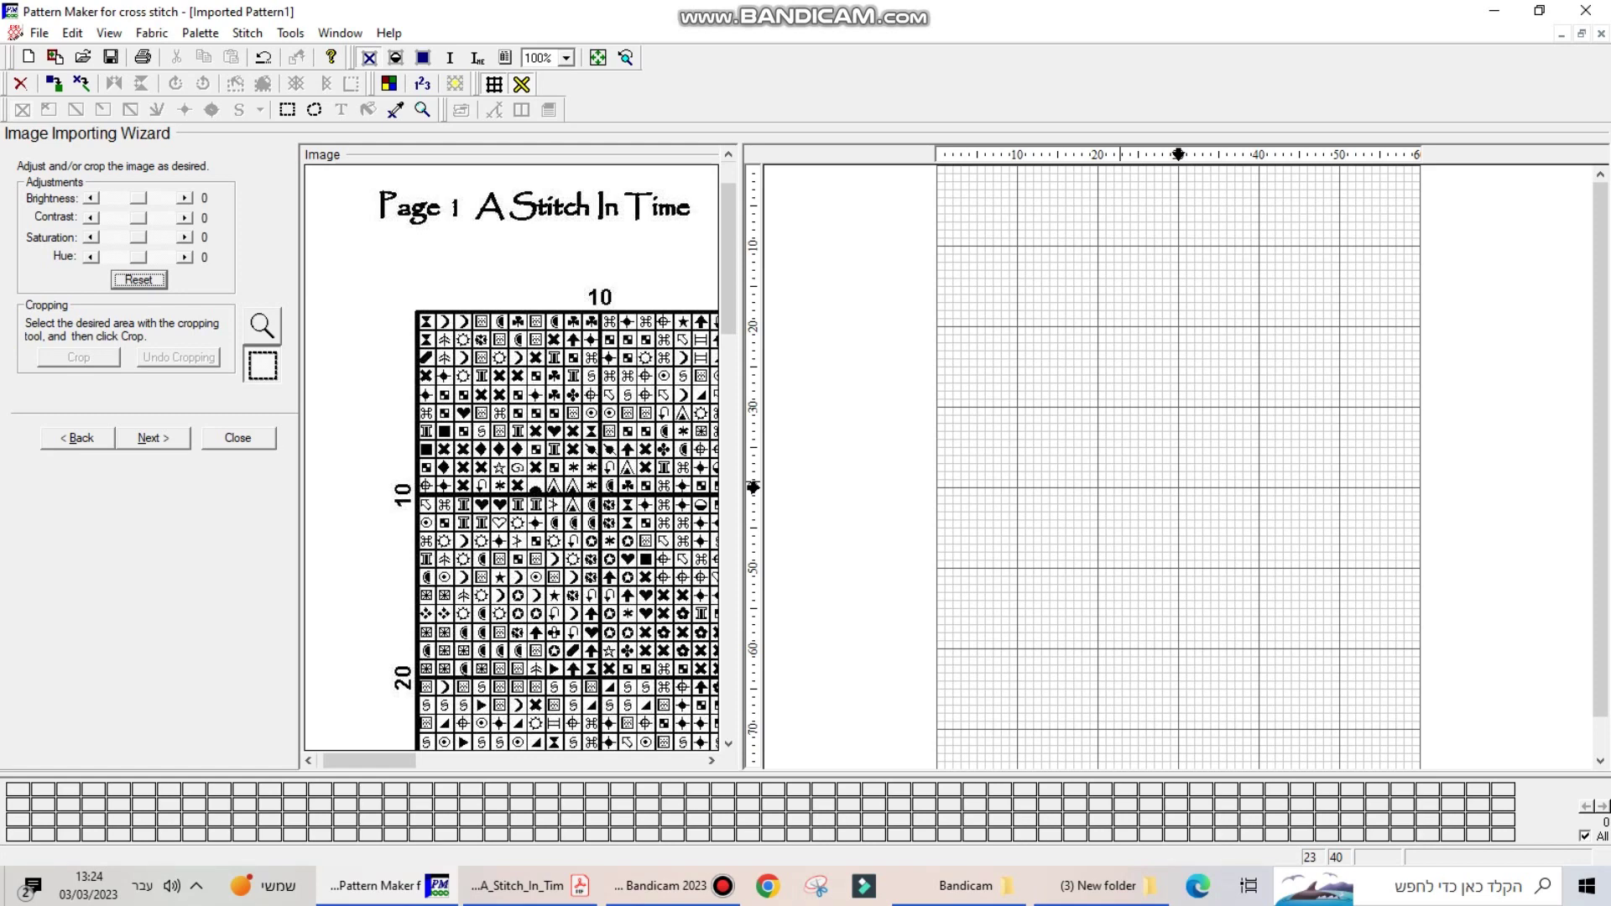
pyautogui.hotkey('alt', 'n')
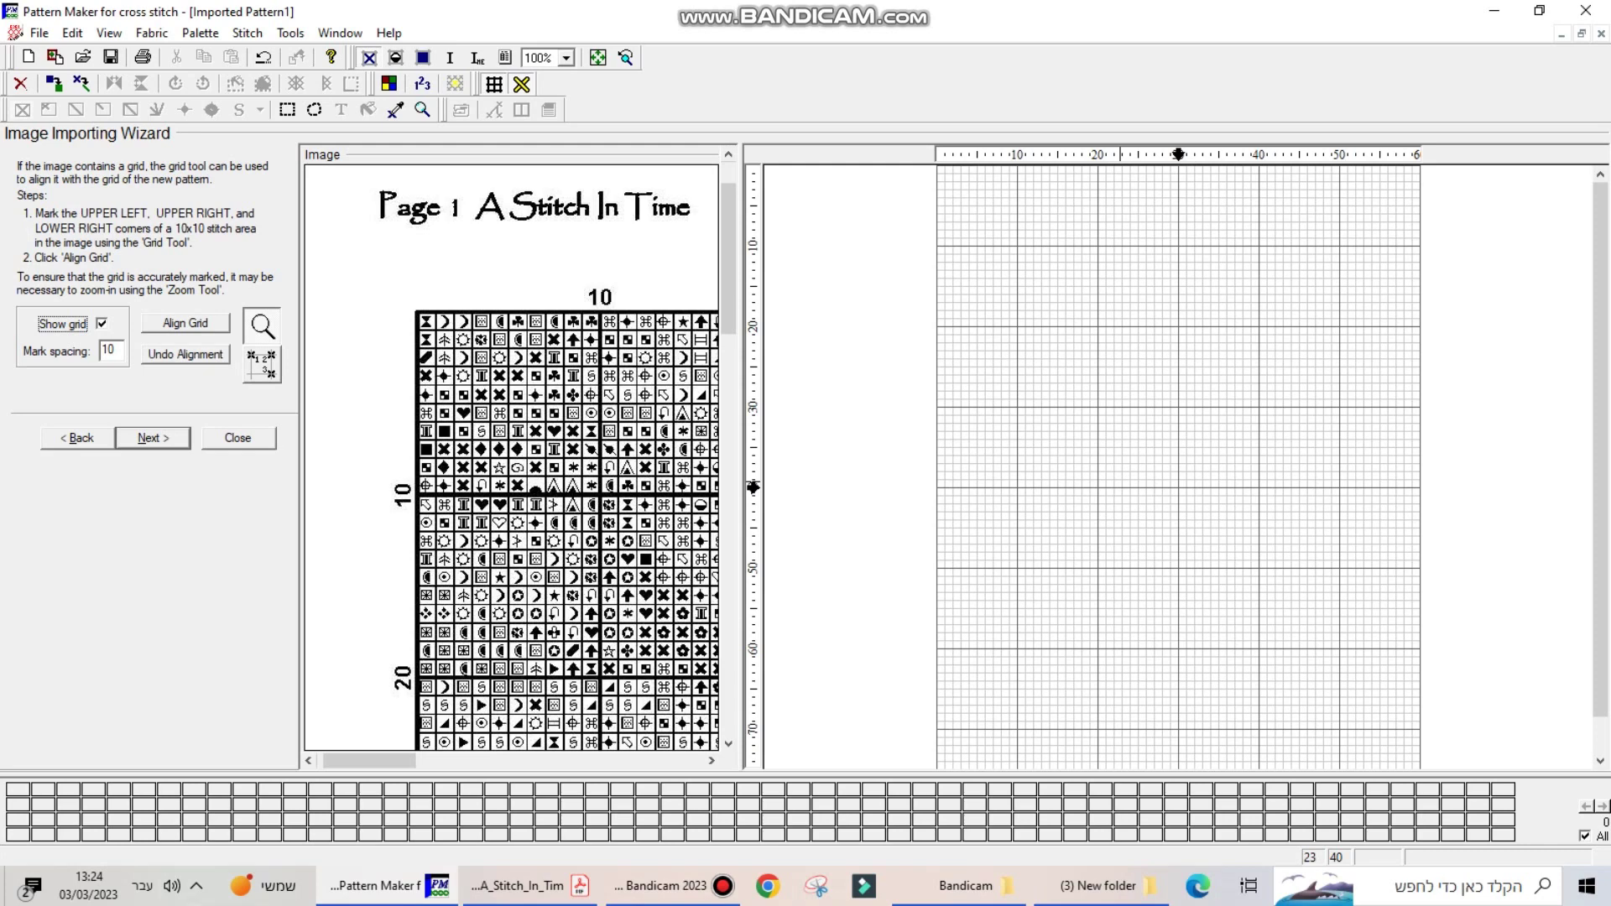
# Step: Mark the upper-left corner of a 10x10 stitch area at the inner grid intersection diagonally below the chart's first stitch
pyautogui.click(452, 332)
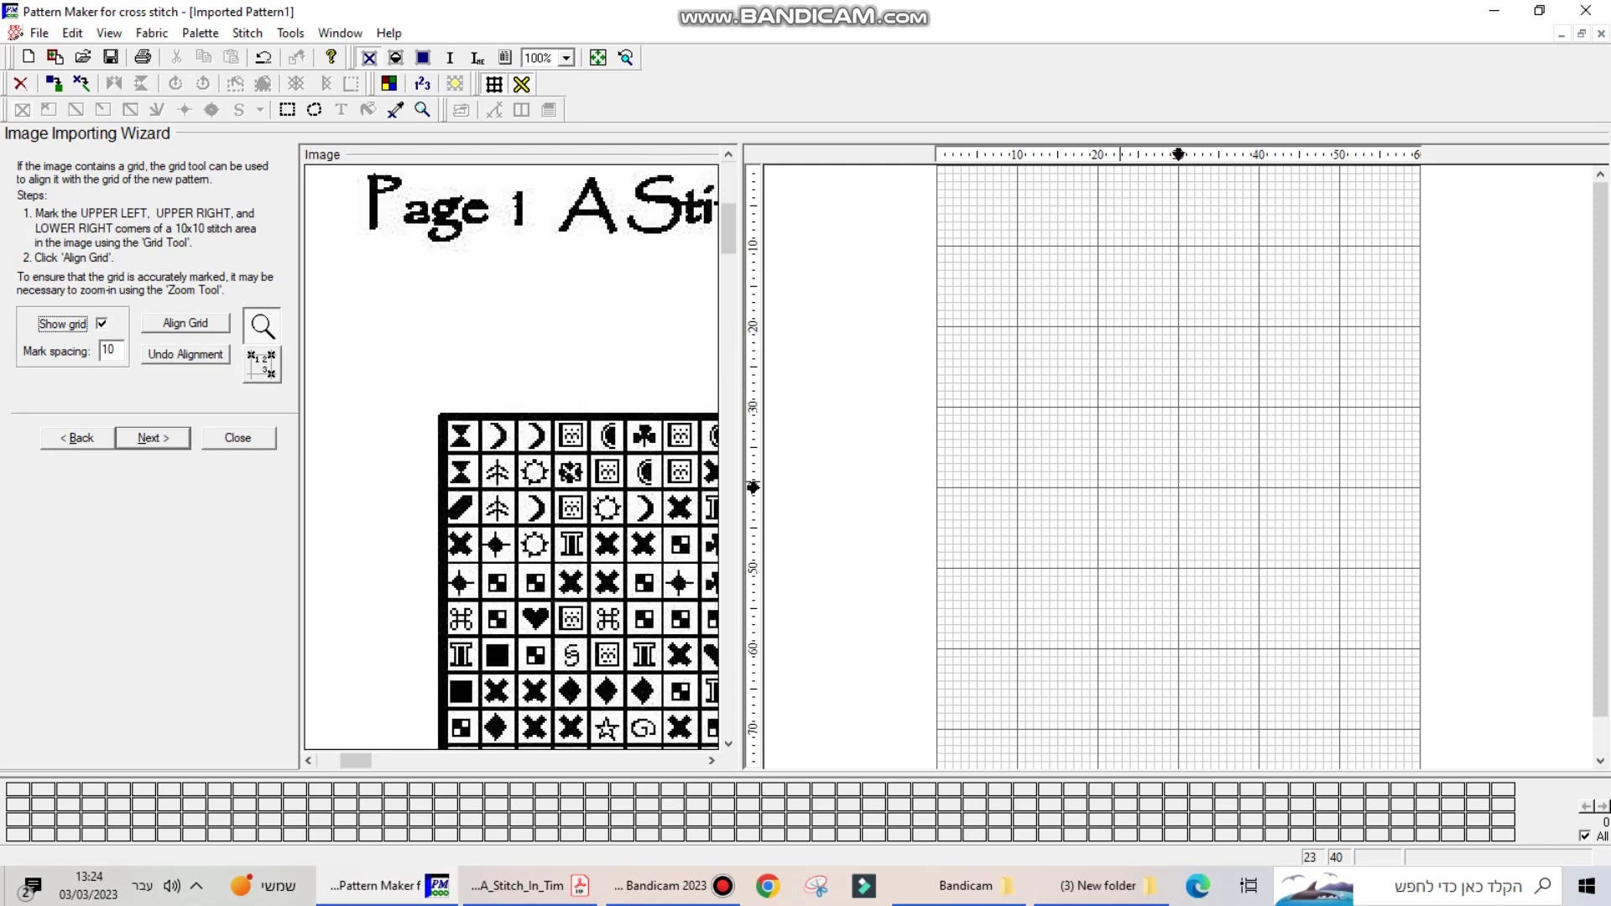
pyautogui.click(511, 474)
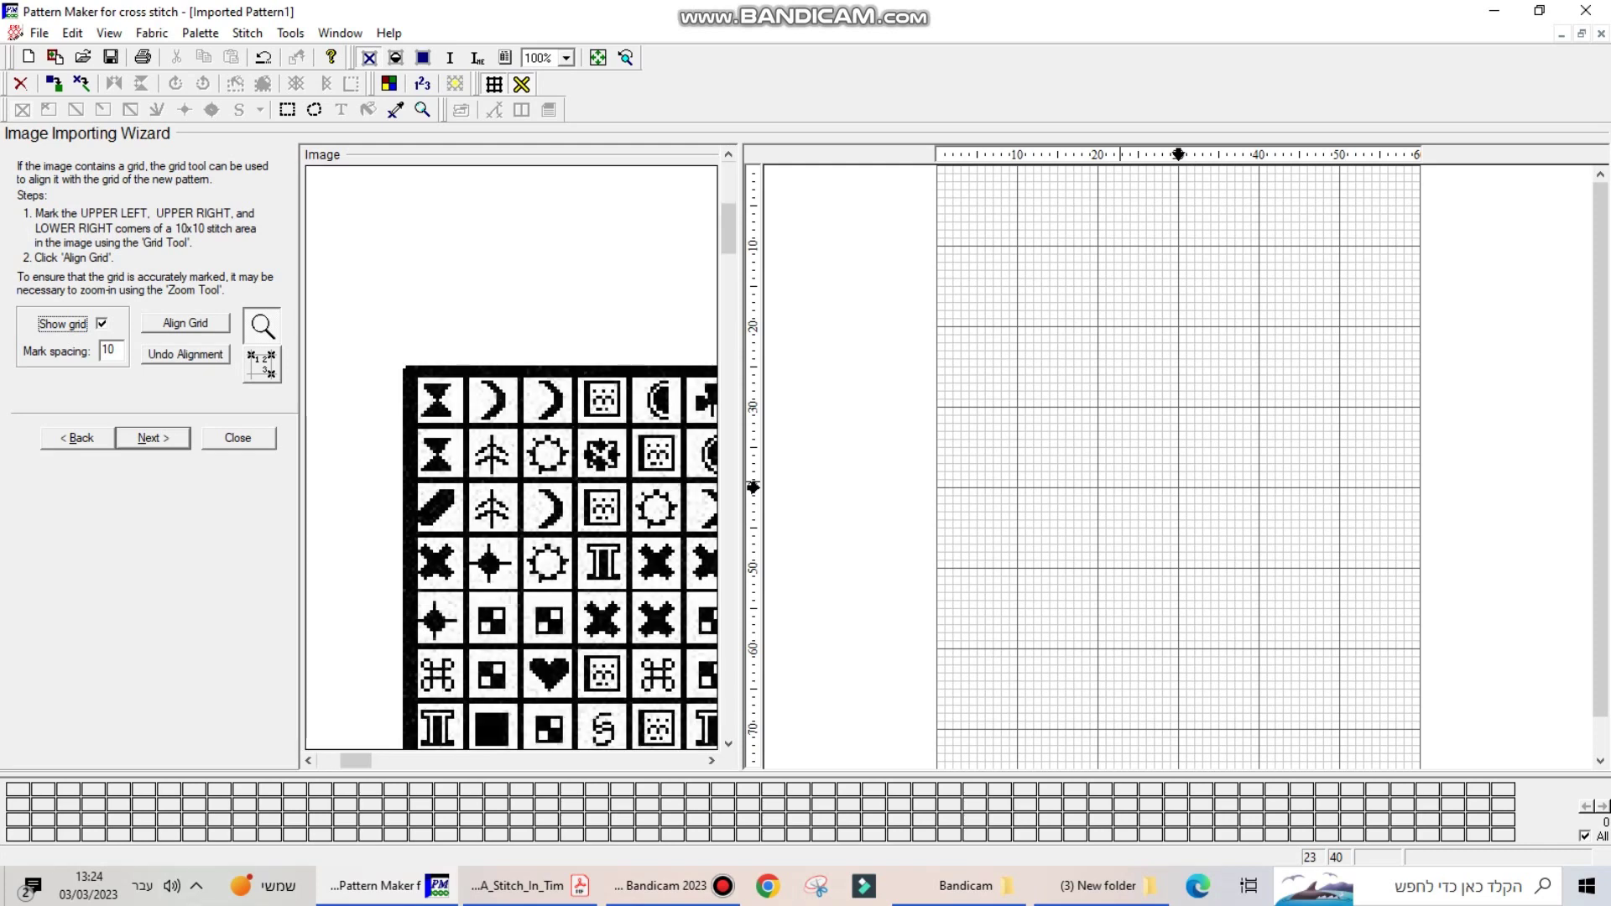
pyautogui.rightClick(404, 385)
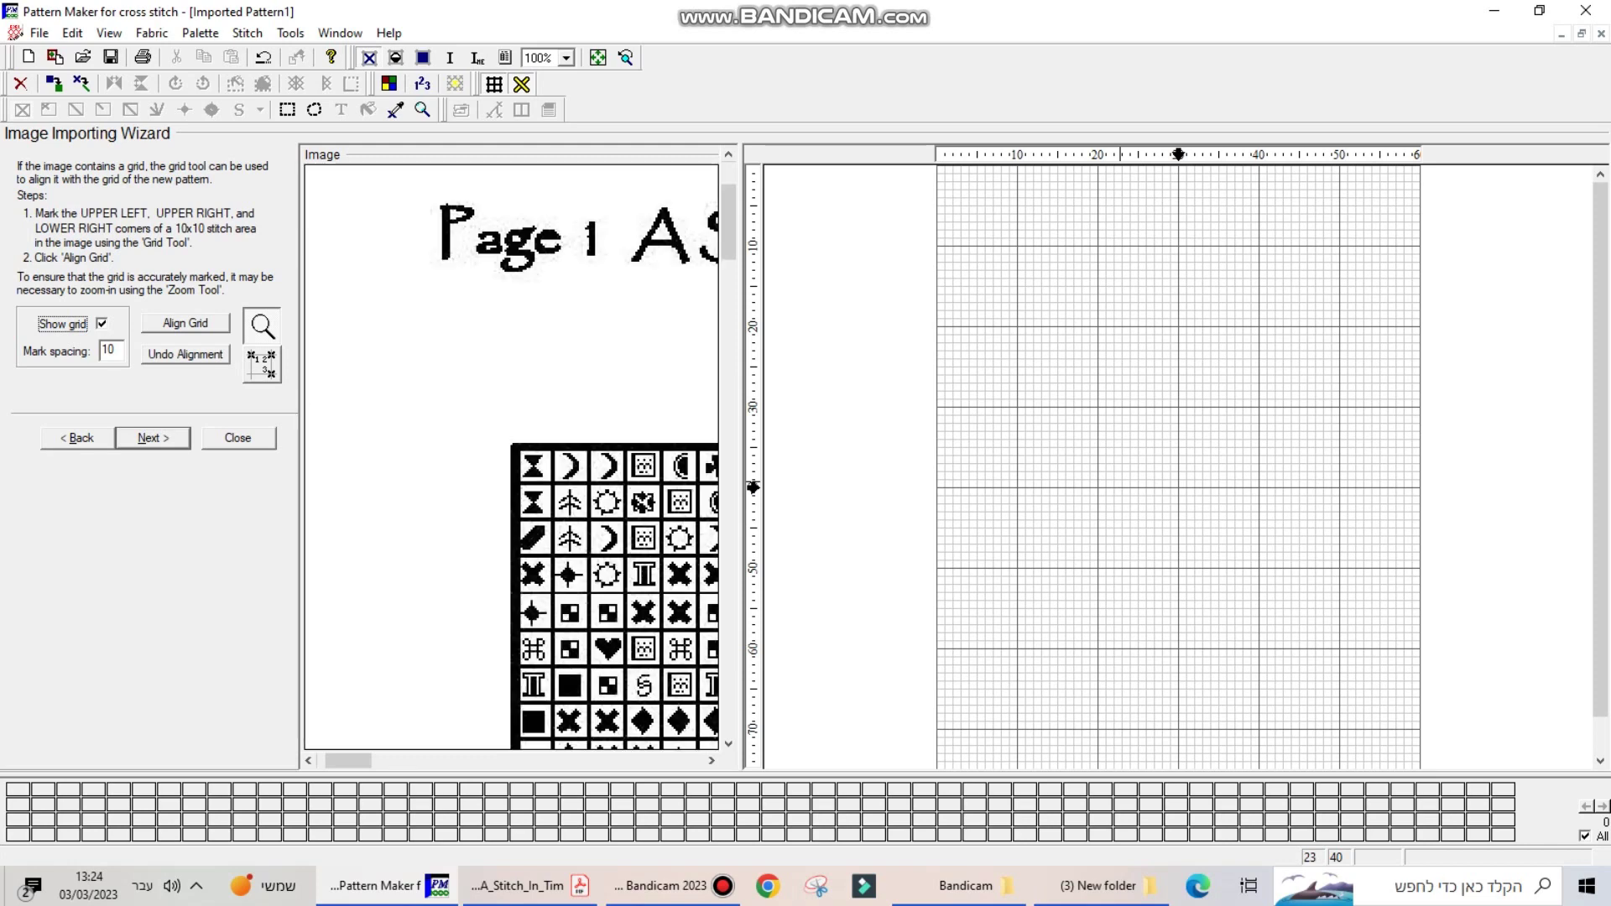
pyautogui.click(551, 474)
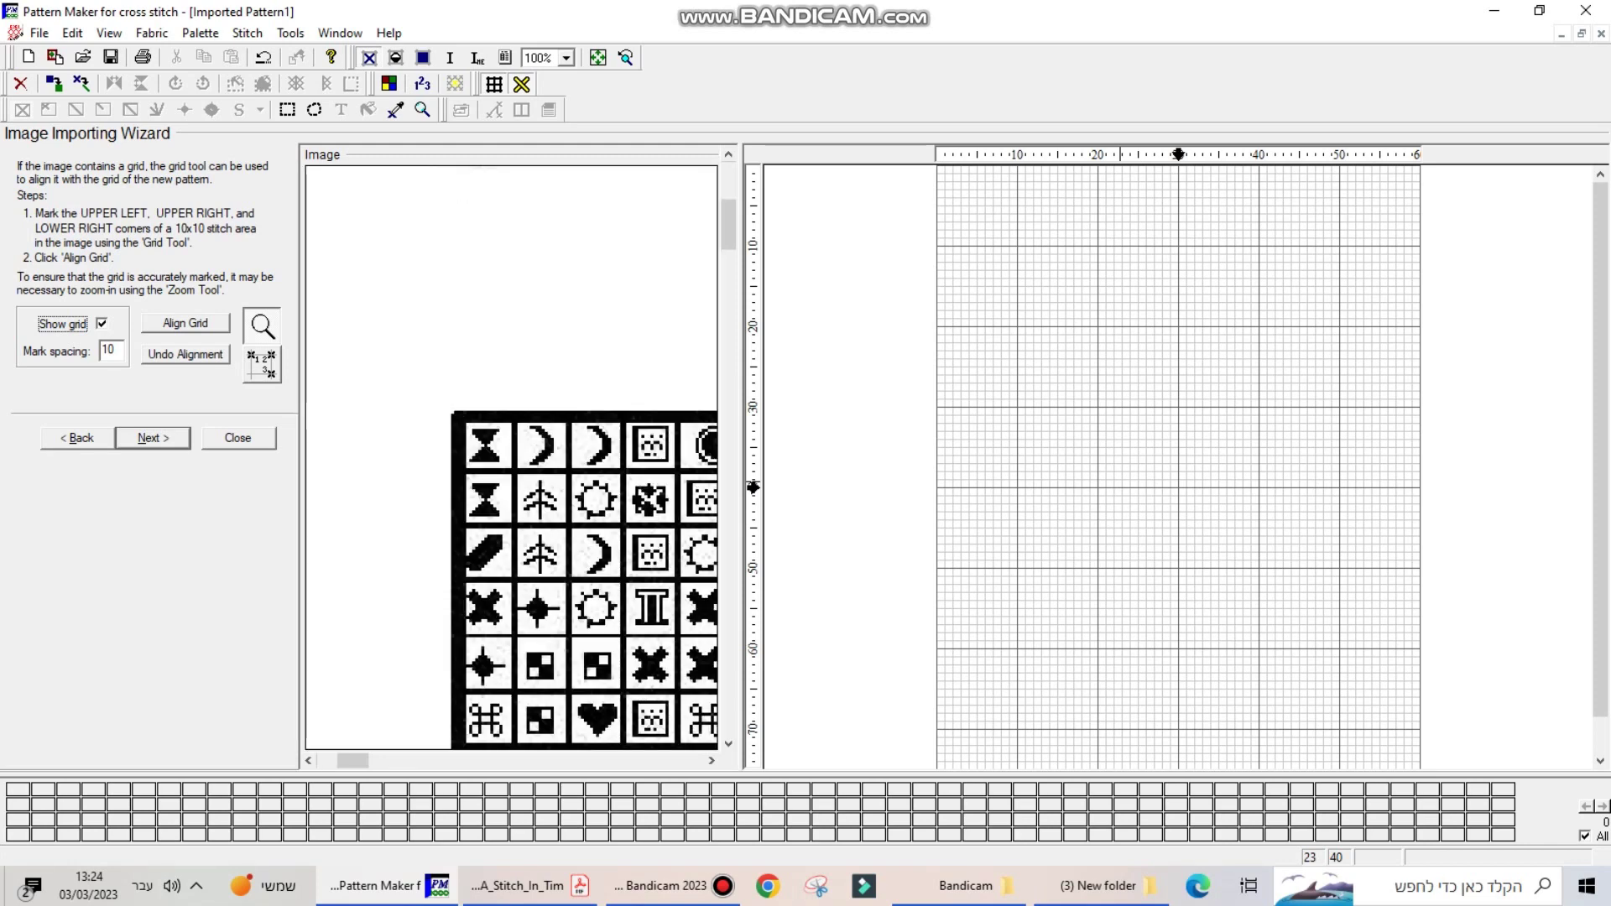
pyautogui.moveTo(353, 761); pyautogui.dragTo(361, 762)
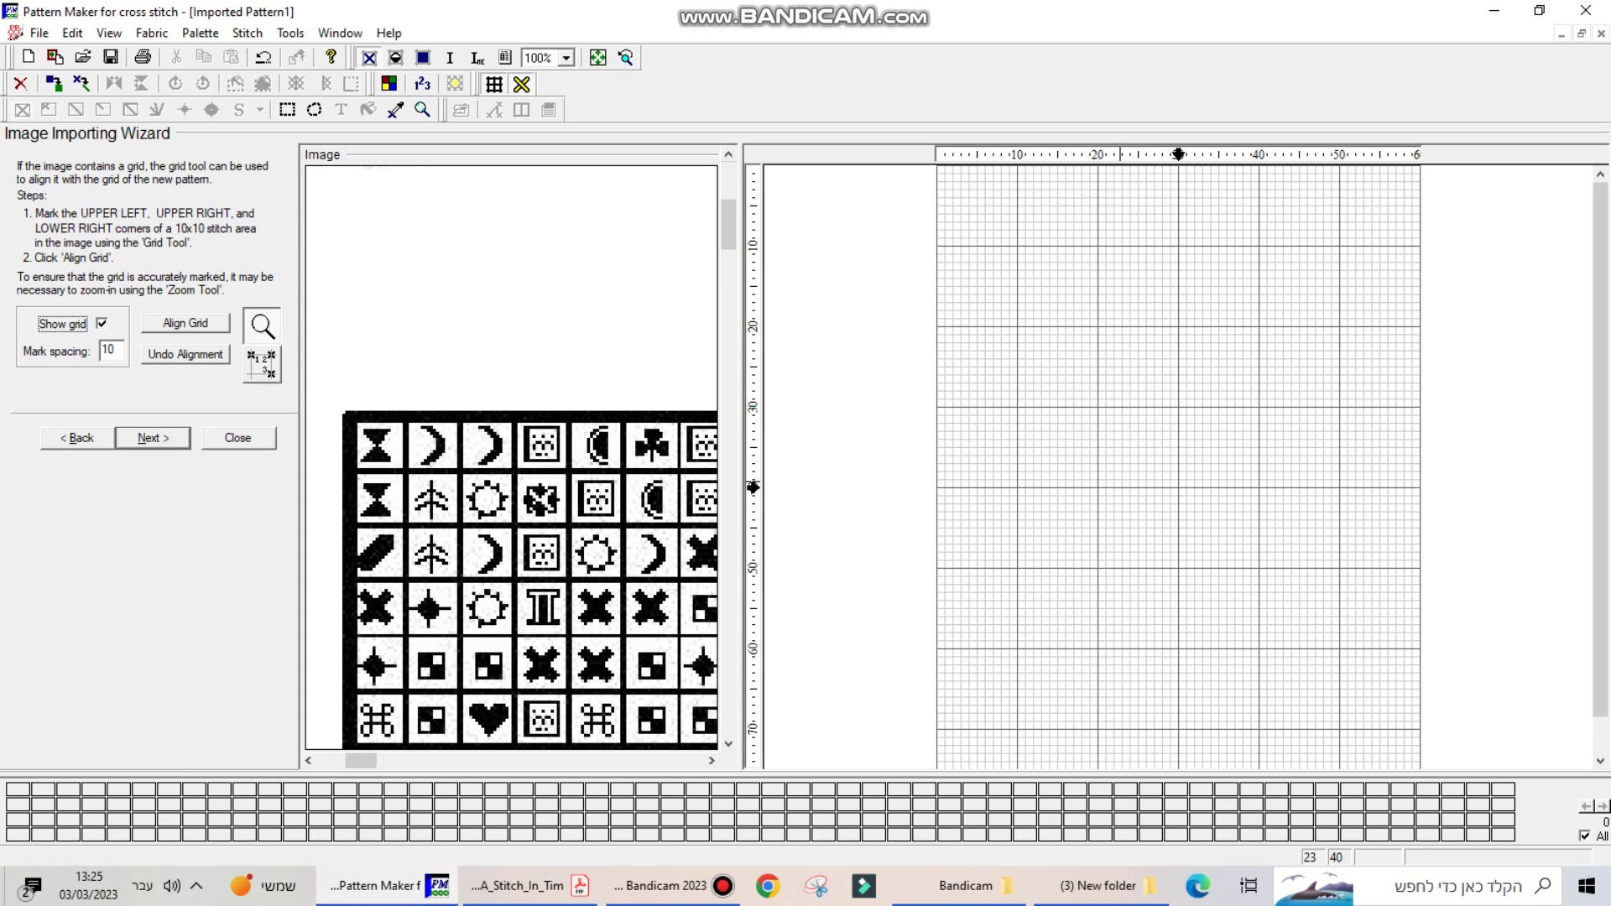
pyautogui.click(262, 363)
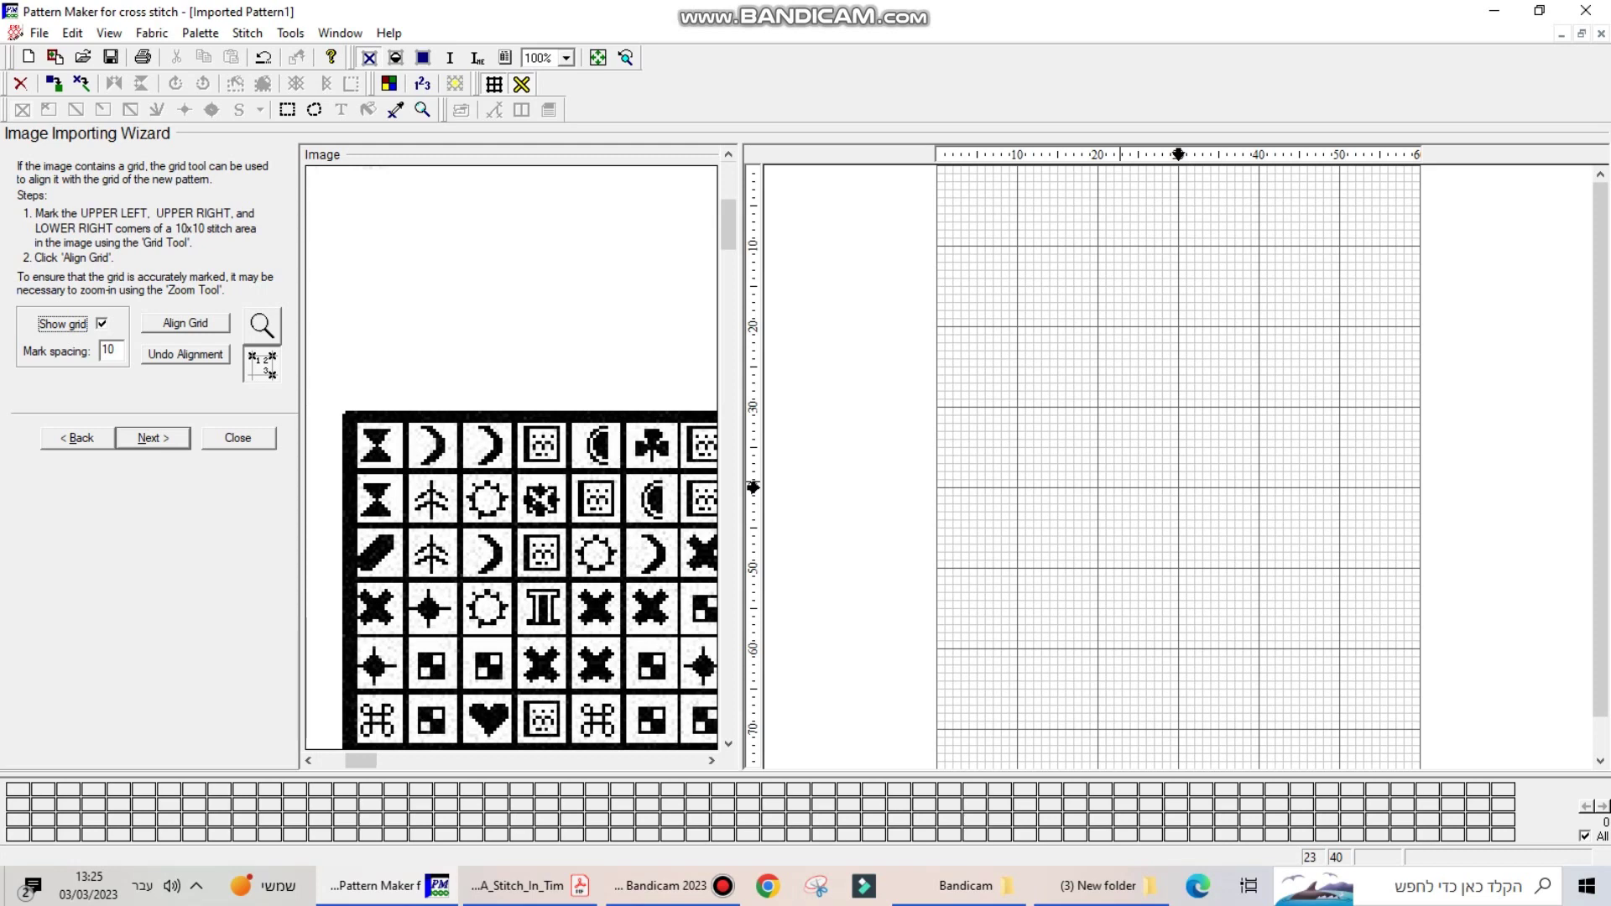
pyautogui.click(262, 326)
pyautogui.rightClick(451, 509)
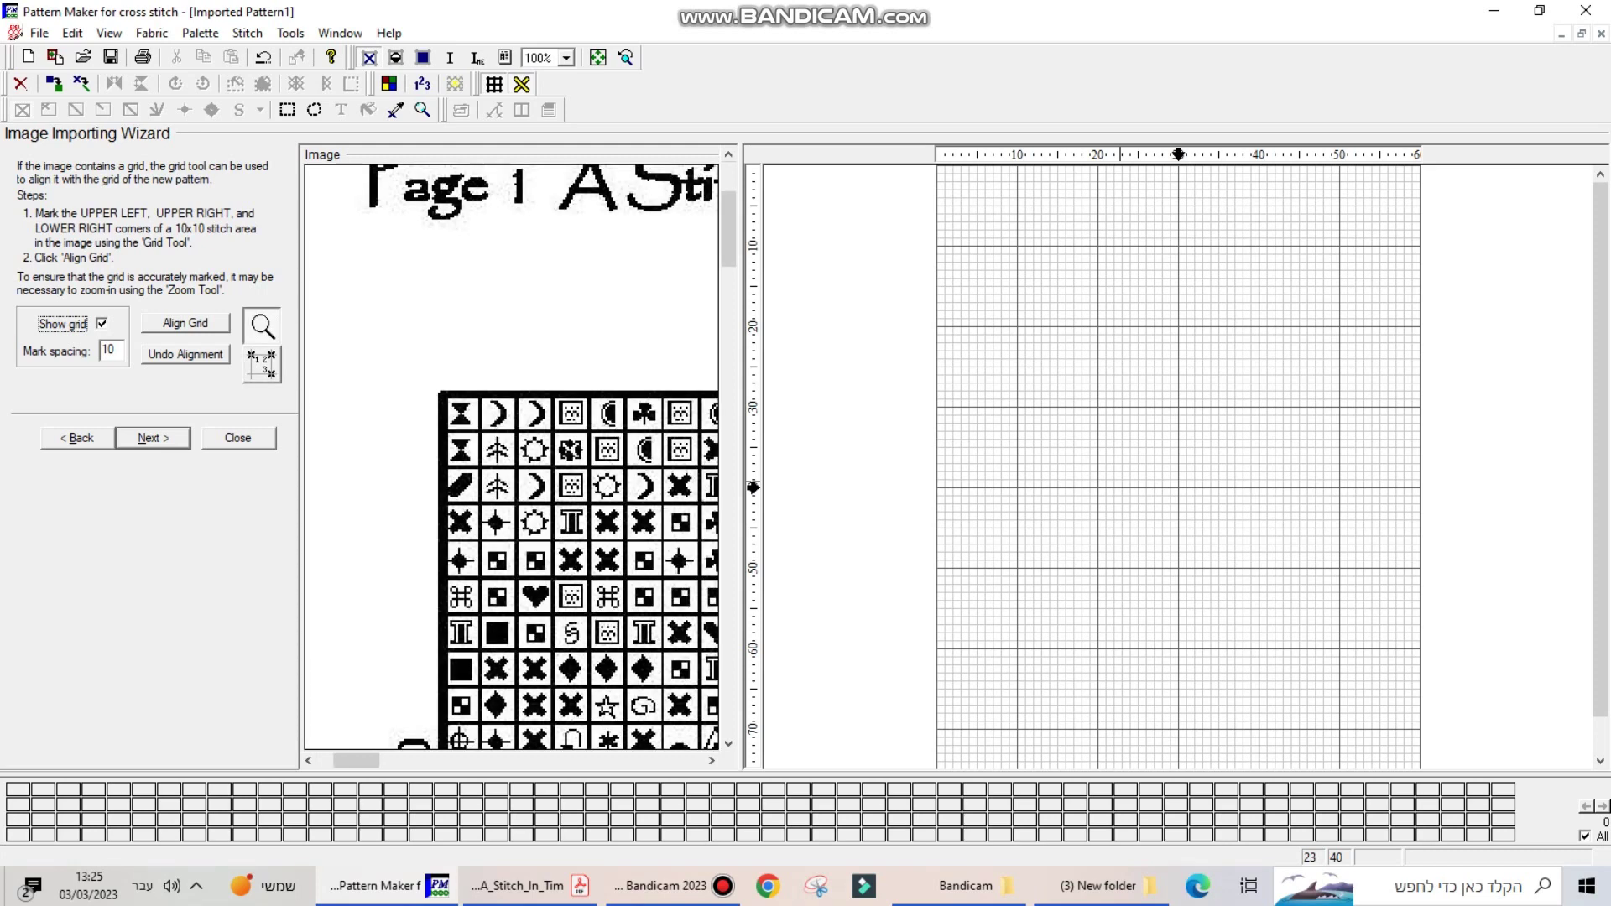
pyautogui.click(262, 363)
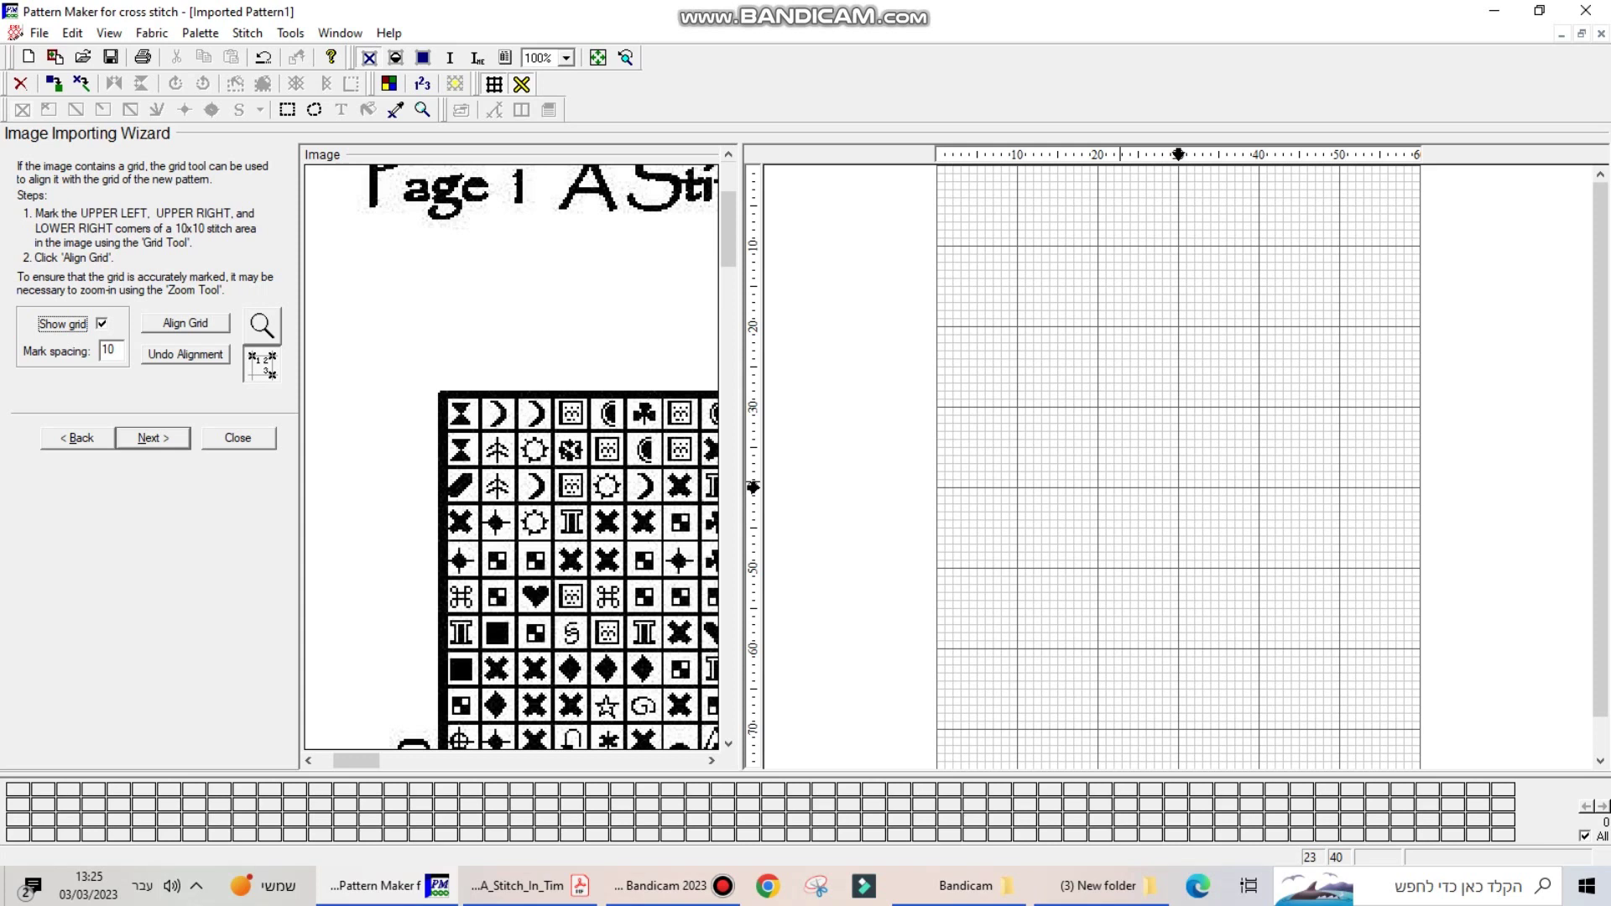
pyautogui.moveTo(357, 760); pyautogui.dragTo(369, 761)
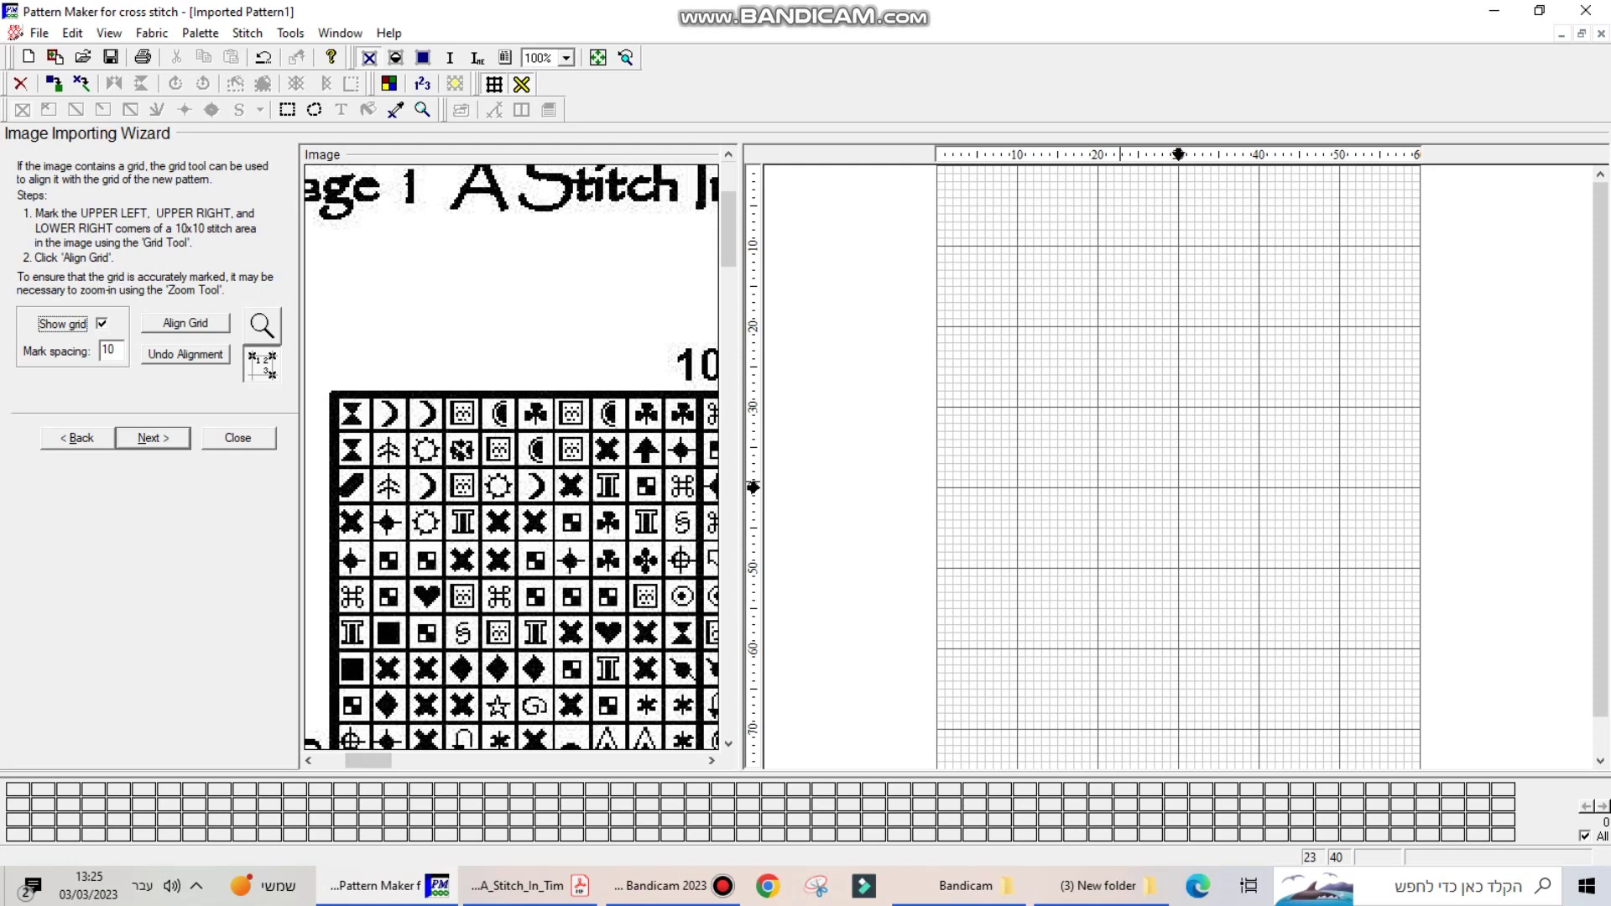
pyautogui.moveTo(369, 761); pyautogui.dragTo(370, 761)
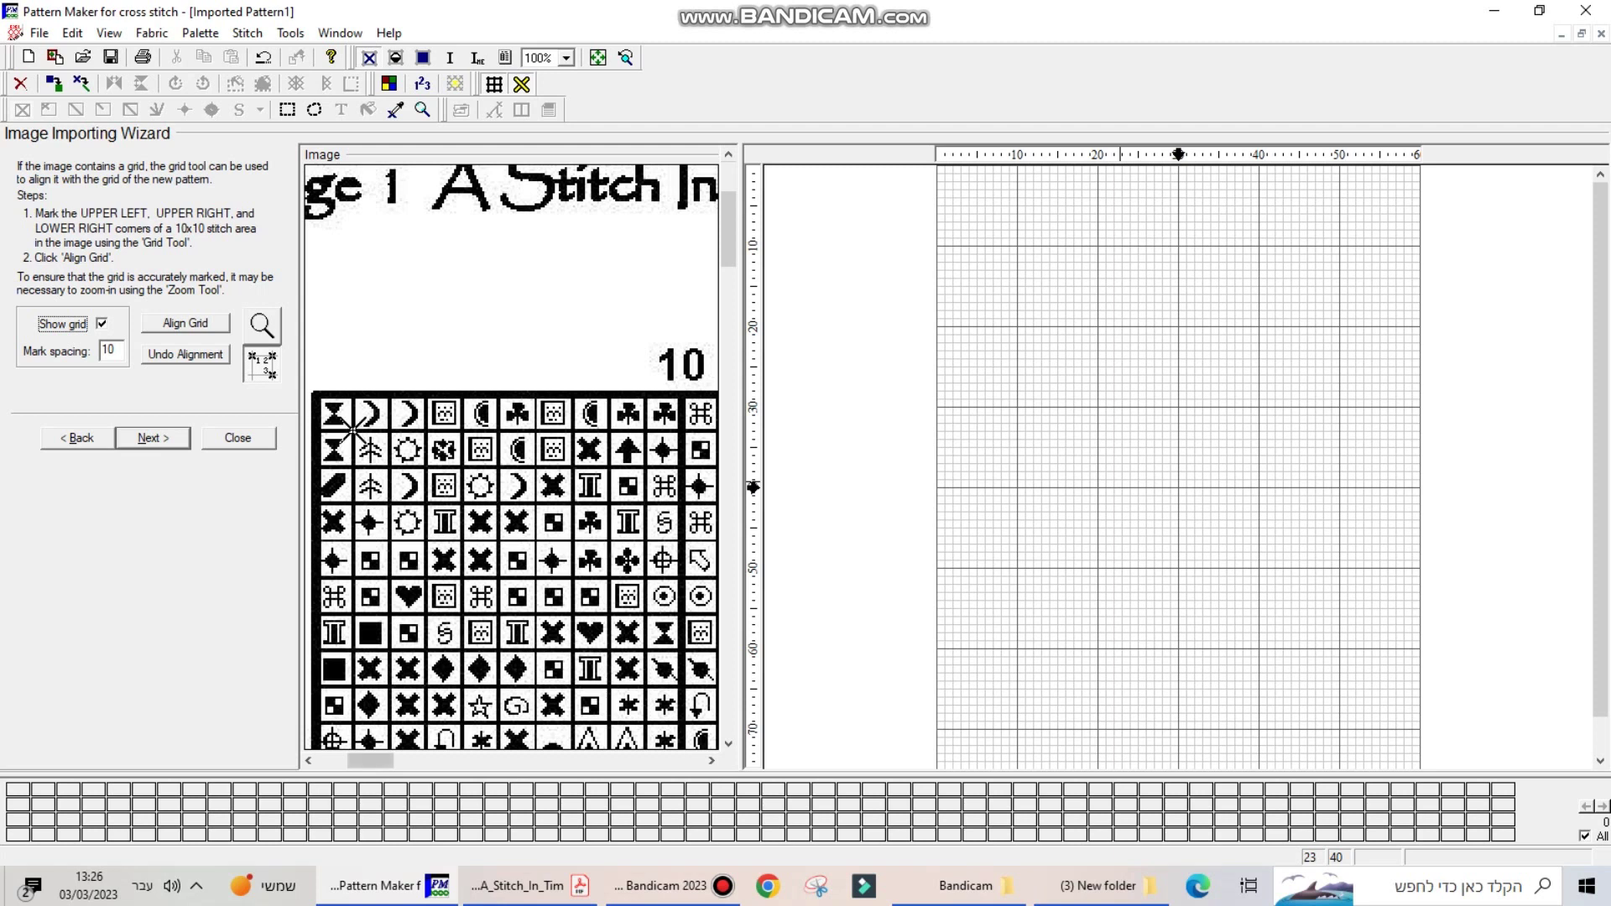
# Step: Mark the area's upper-right corner ten stitches across and its lower-right corner ten stitches down, and align the grid to the marks
pyautogui.hscroll(3, 328, 430)
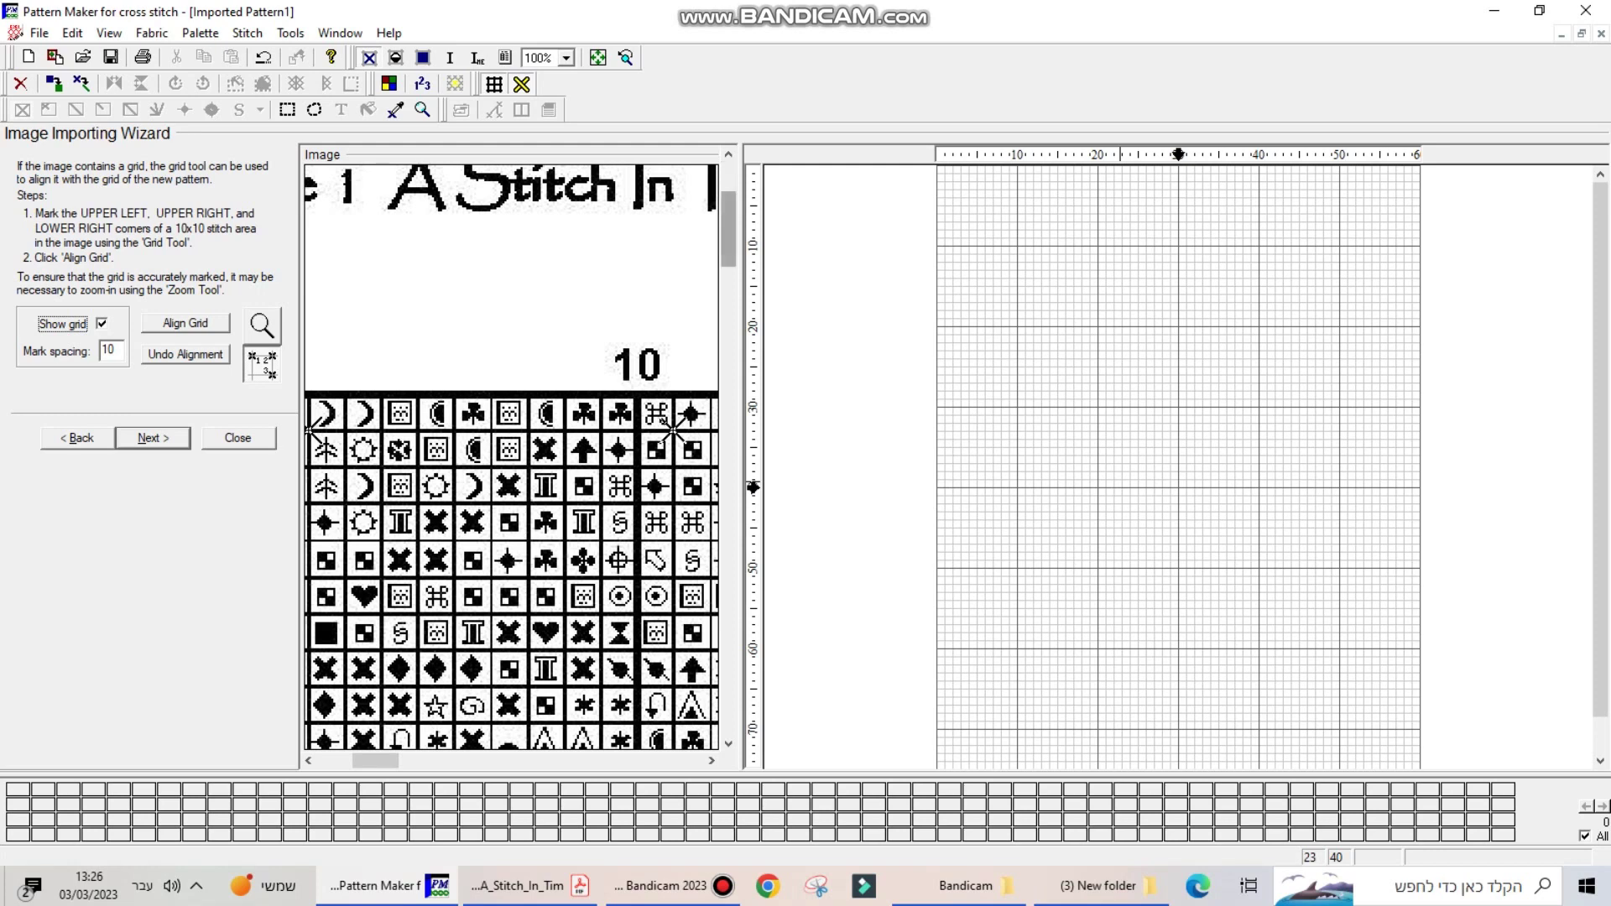
pyautogui.scroll(-5, 512, 457)
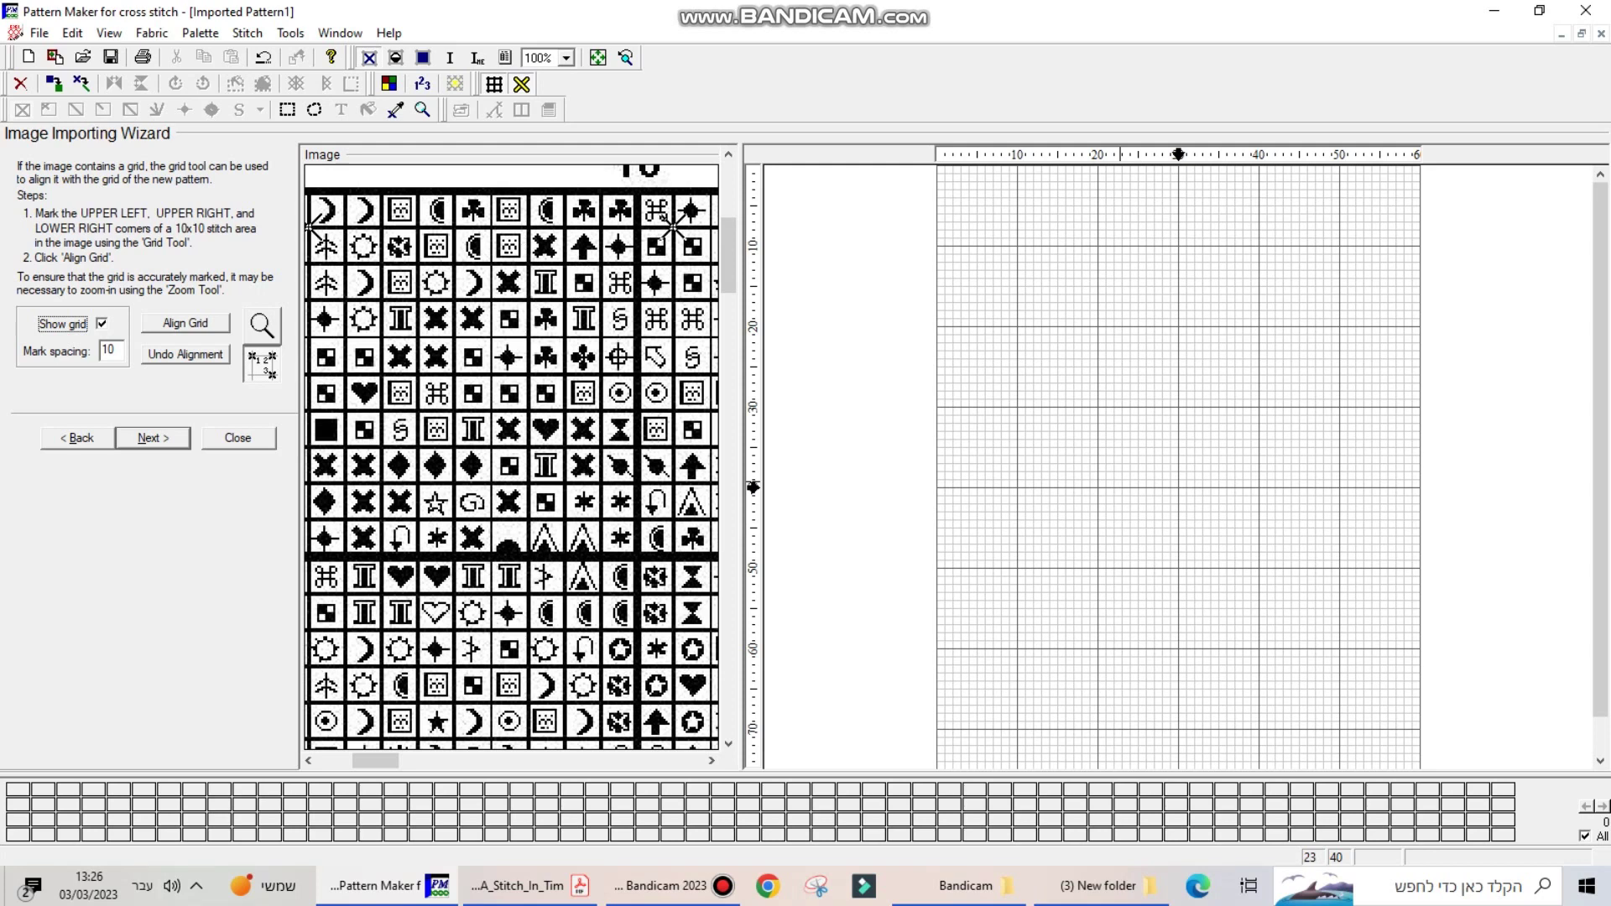
pyautogui.click(674, 593)
pyautogui.moveTo(375, 761); pyautogui.dragTo(364, 761)
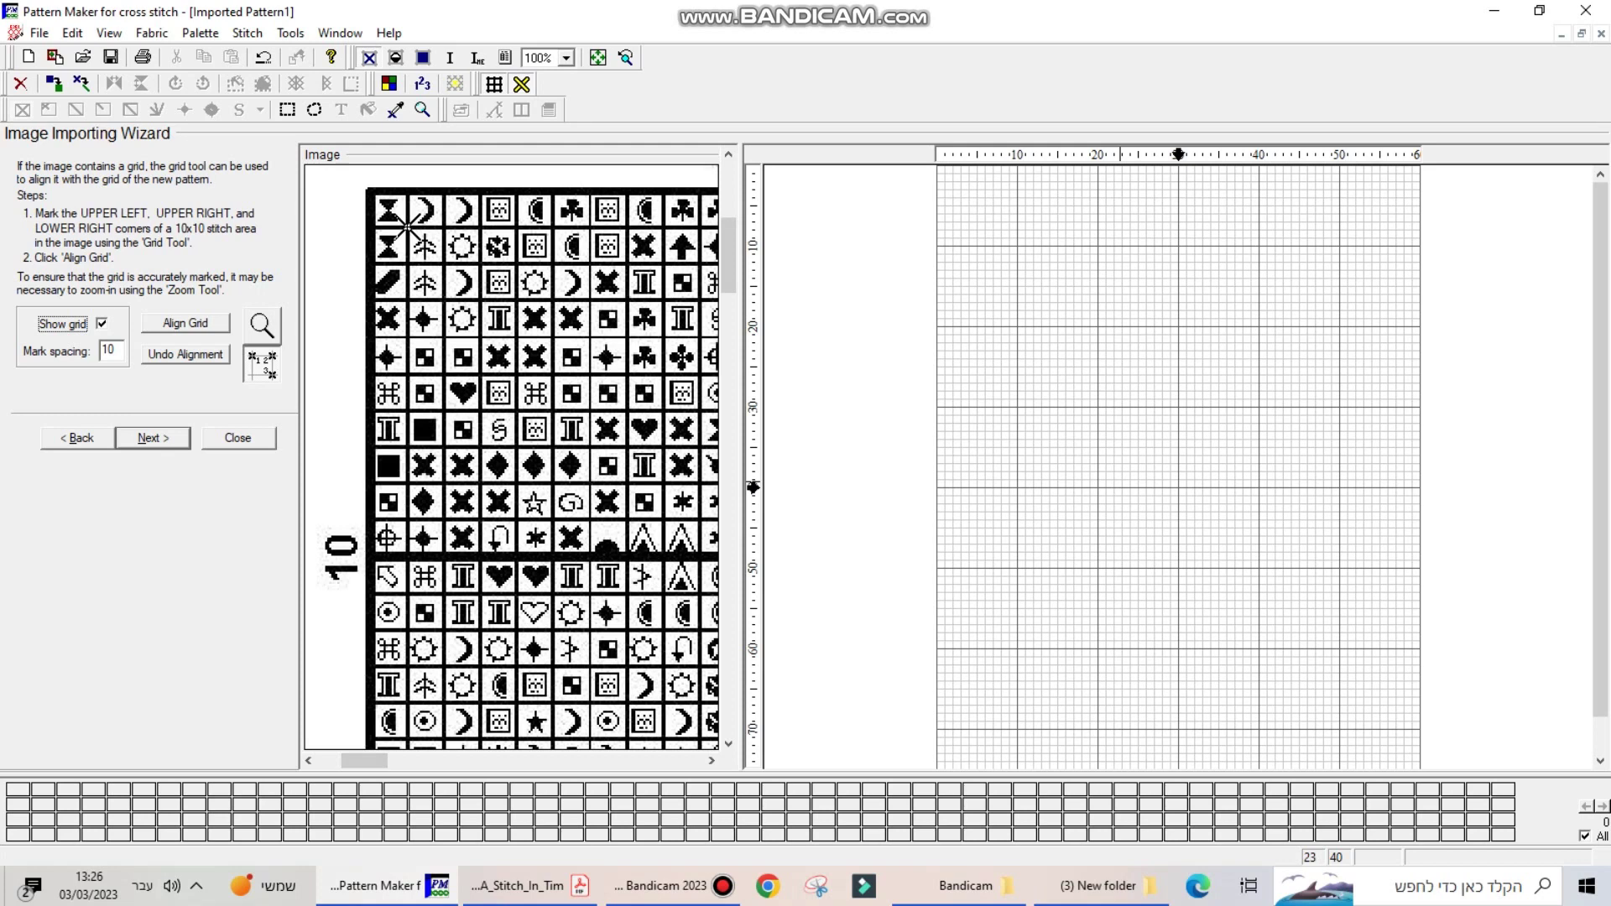
pyautogui.moveTo(364, 762); pyautogui.dragTo(394, 761)
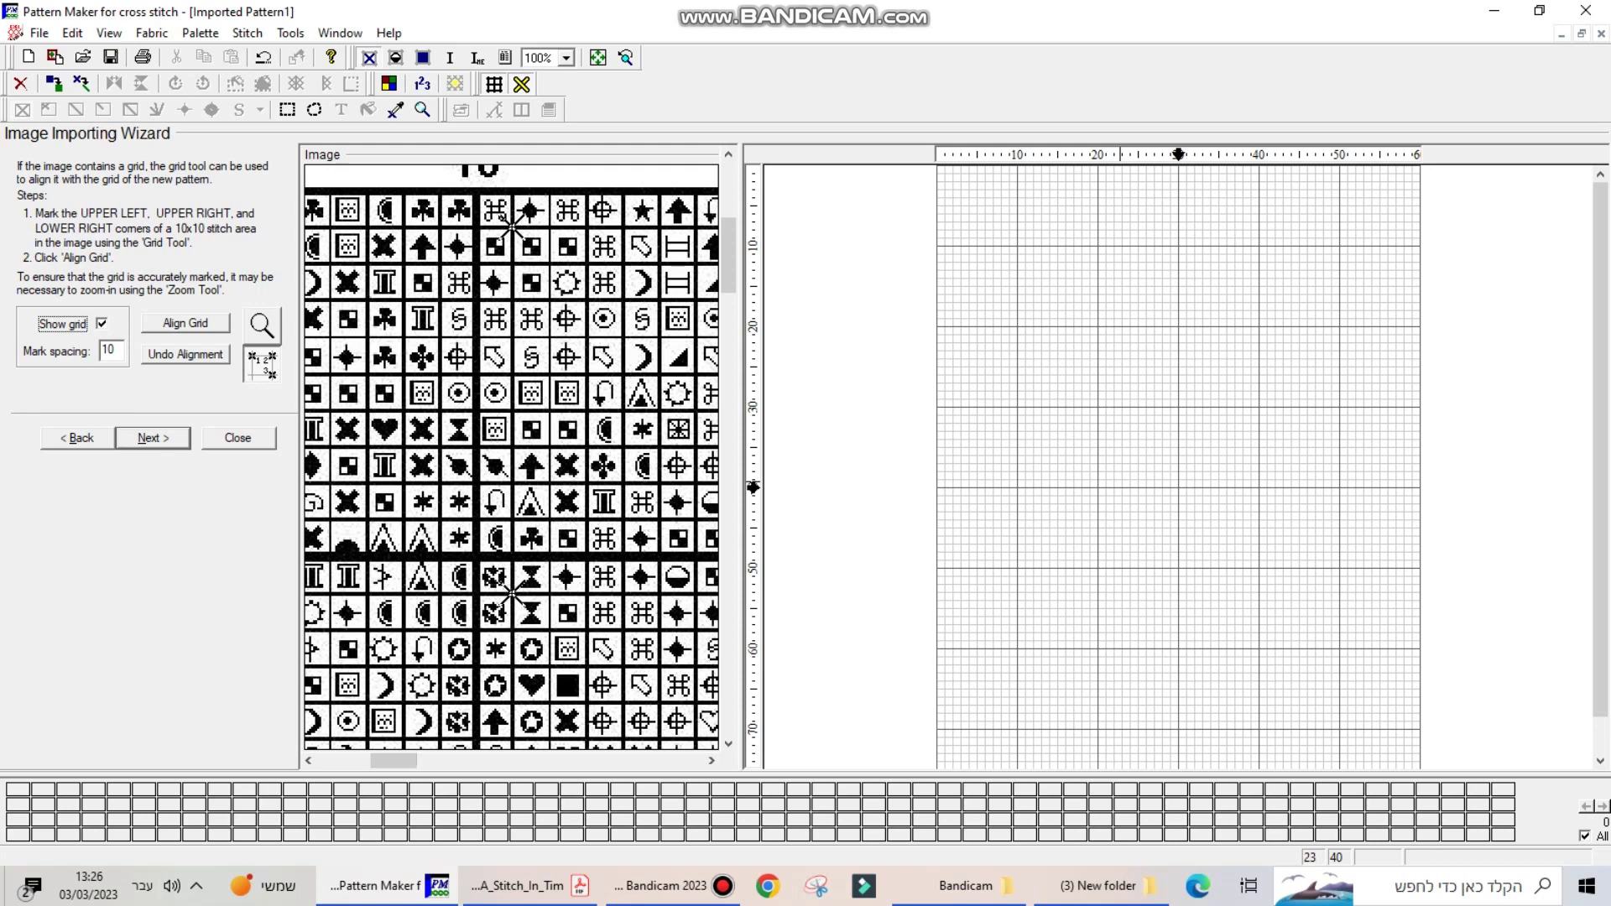
pyautogui.click(185, 324)
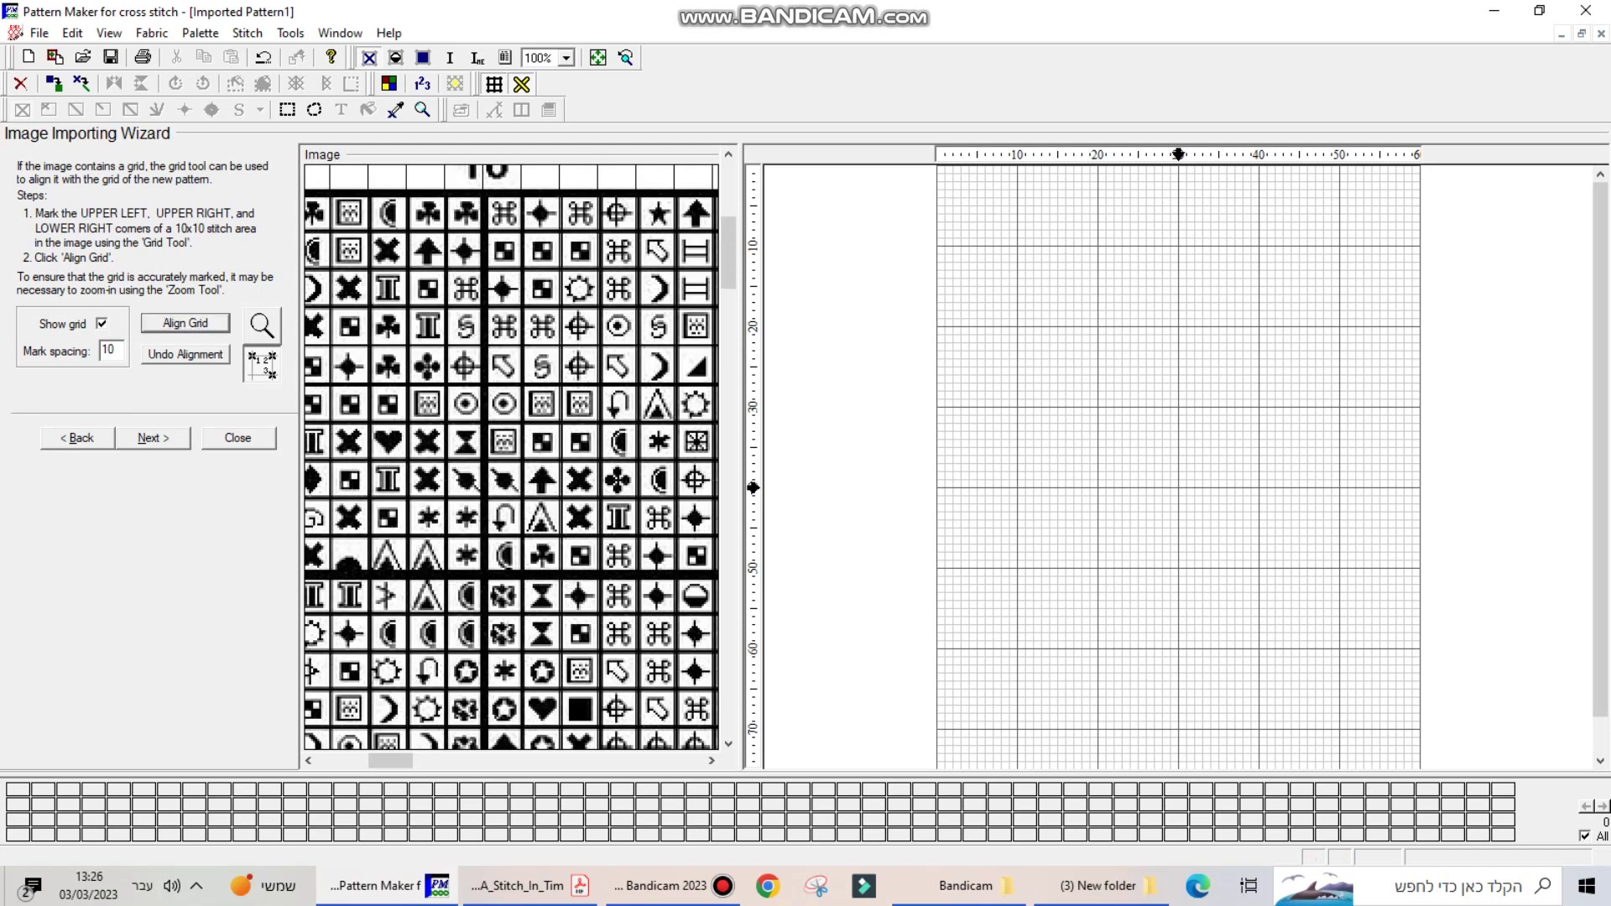
# Step: Check the aligned grid against the chart's lines across the page and down to its last rows
pyautogui.scroll(2, 512, 458)
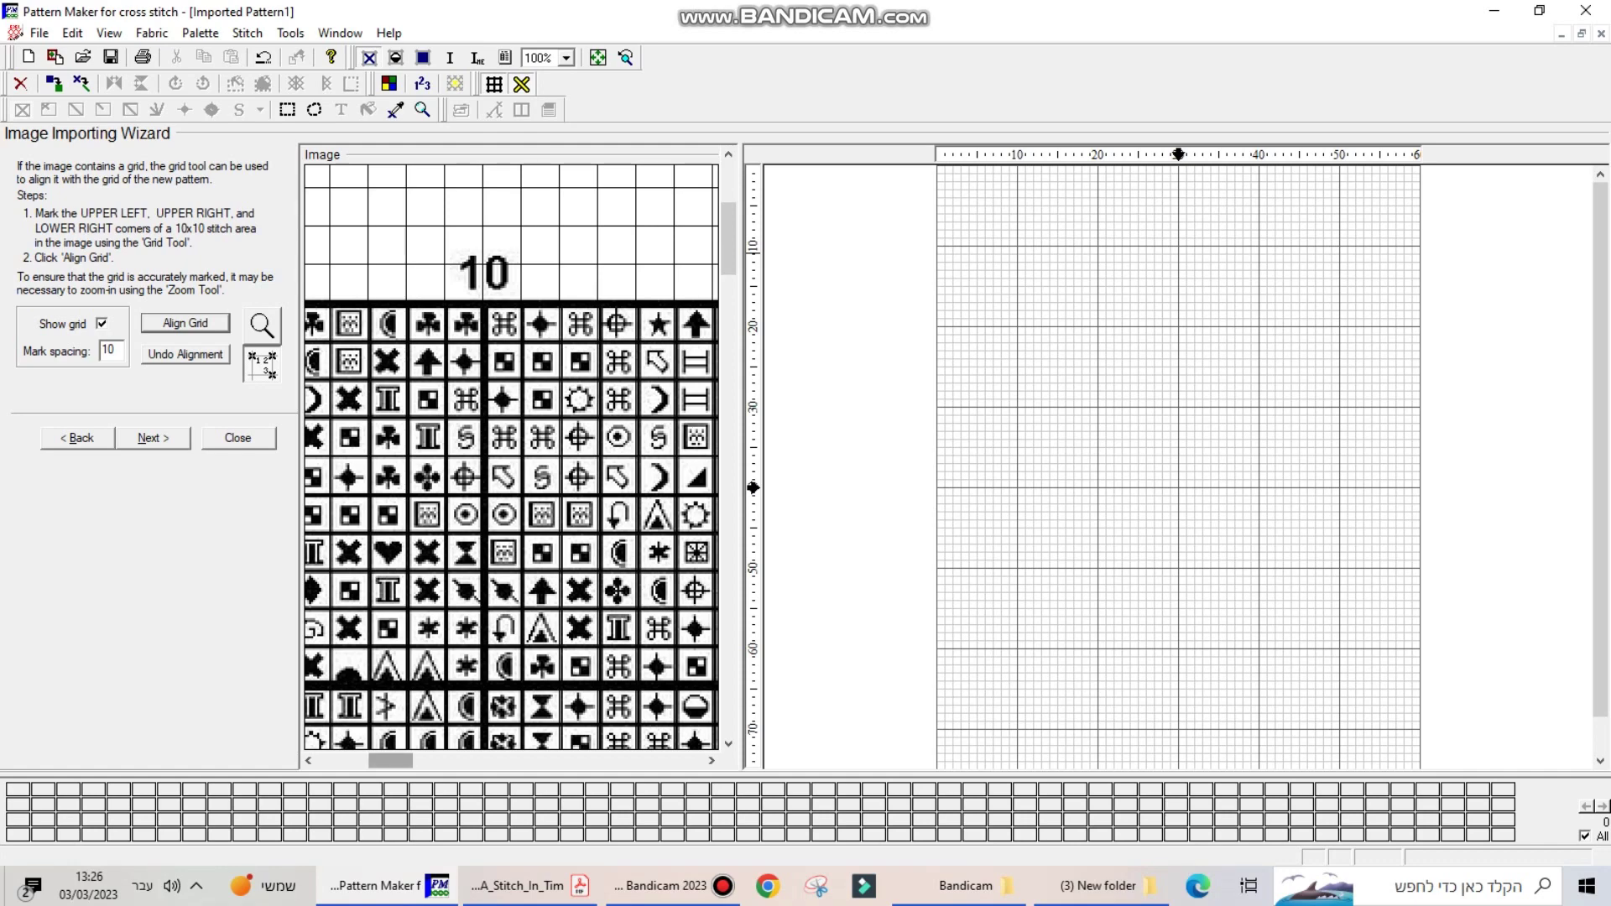
pyautogui.moveTo(729, 239); pyautogui.dragTo(729, 275)
pyautogui.moveTo(390, 760); pyautogui.dragTo(553, 761)
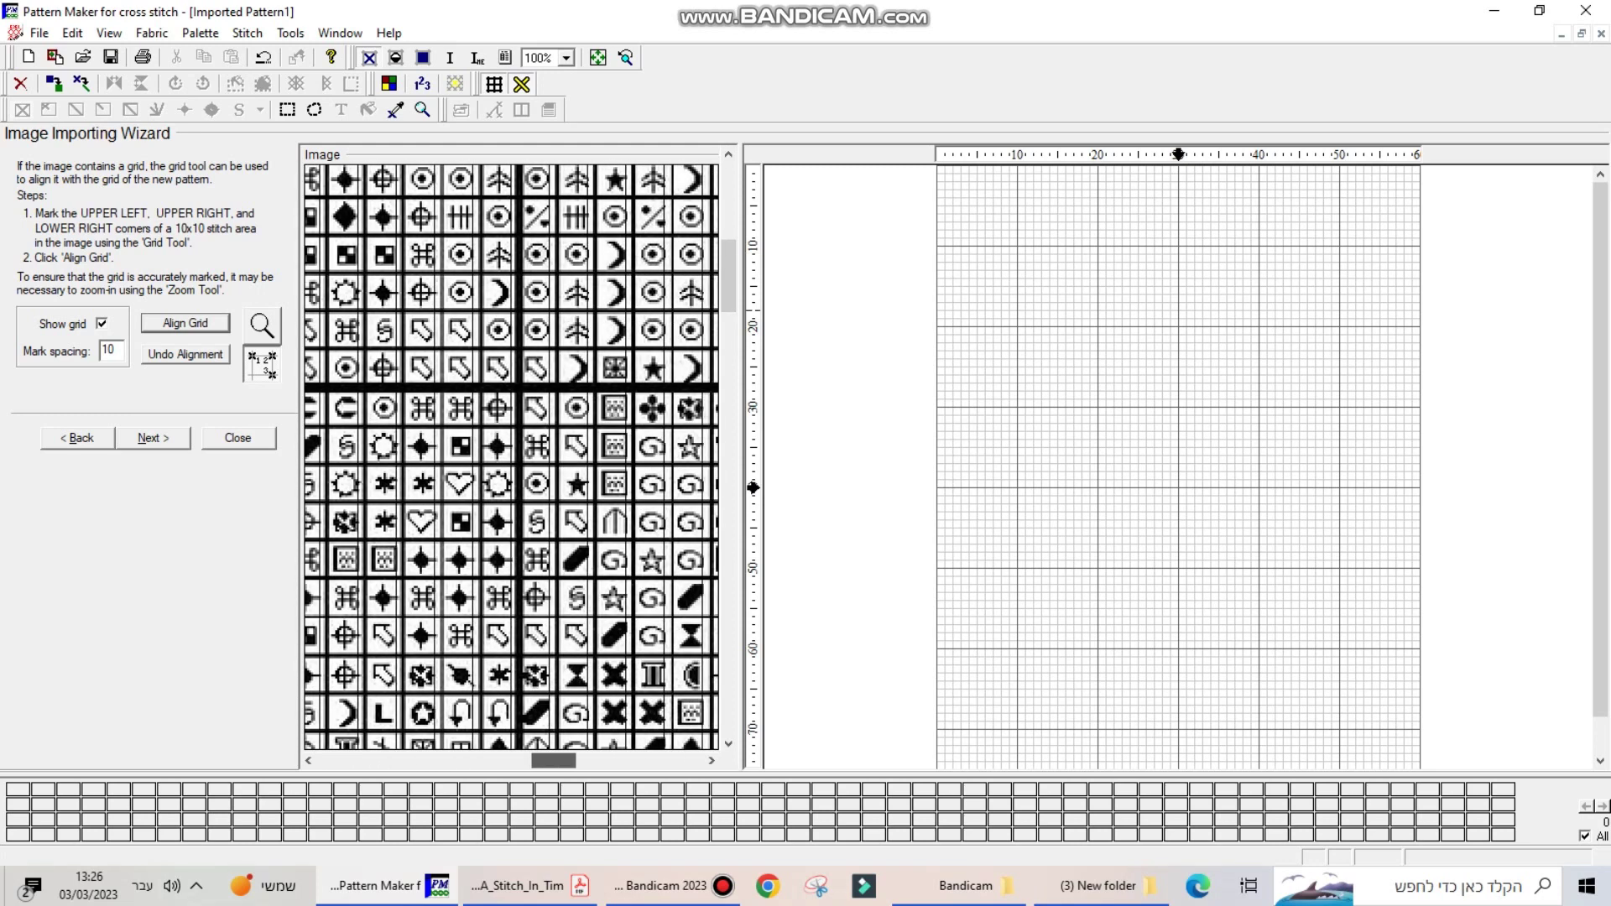
pyautogui.moveTo(554, 760)
pyautogui.mouseDown()
pyautogui.moveTo(680, 760)
pyautogui.moveTo(548, 760)
pyautogui.mouseUp()
pyautogui.scroll(-15, 512, 457)
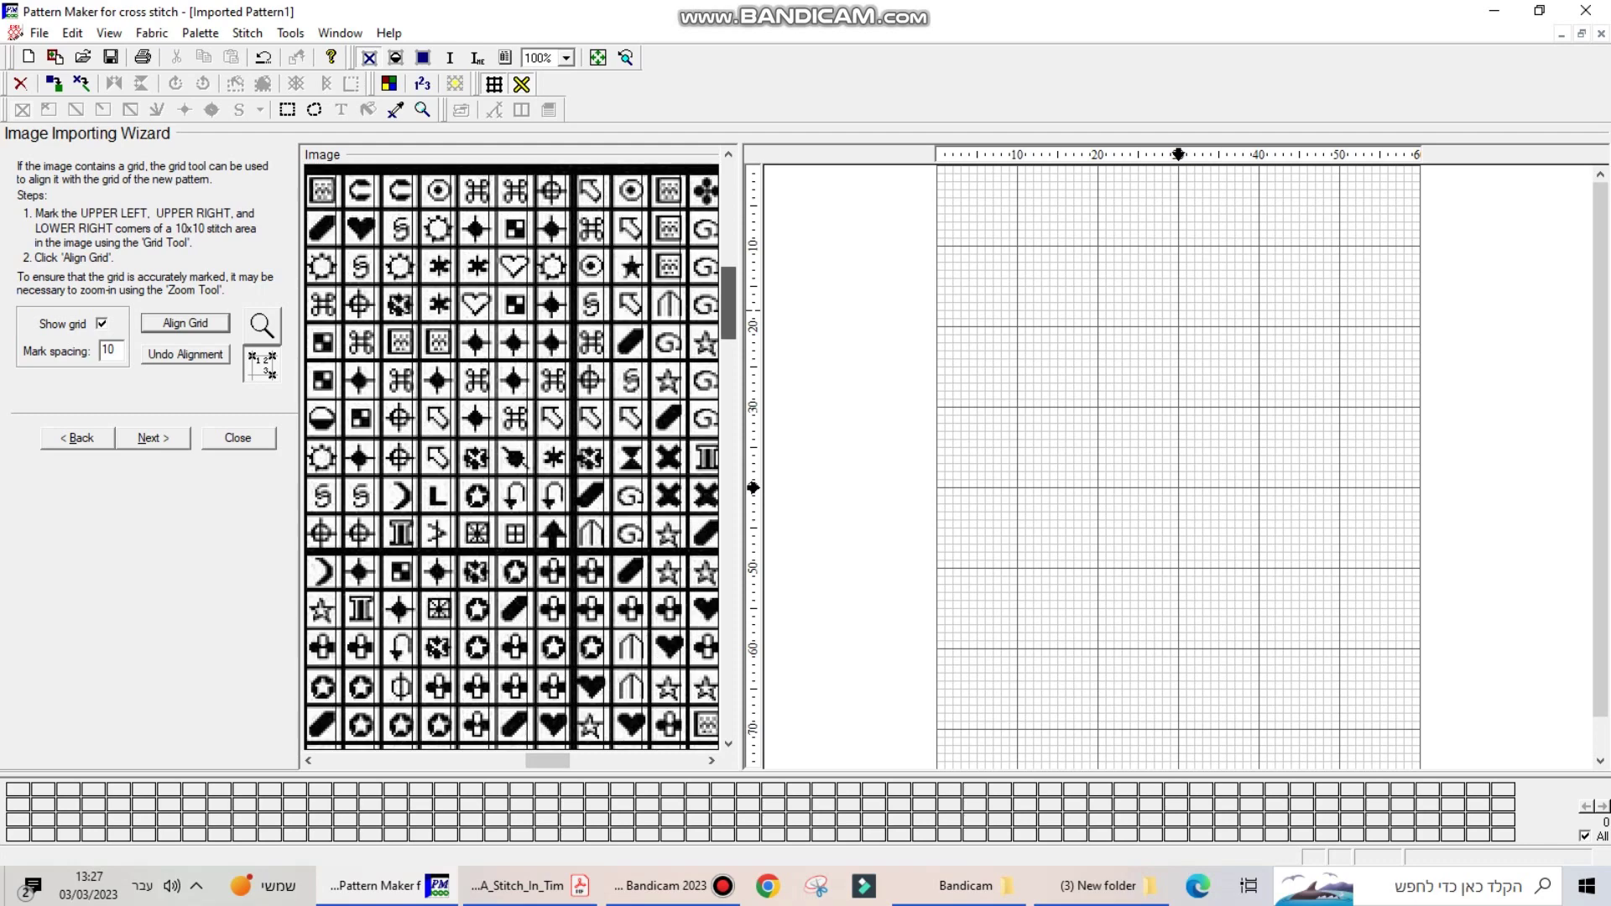
pyautogui.scroll(-1, 512, 457)
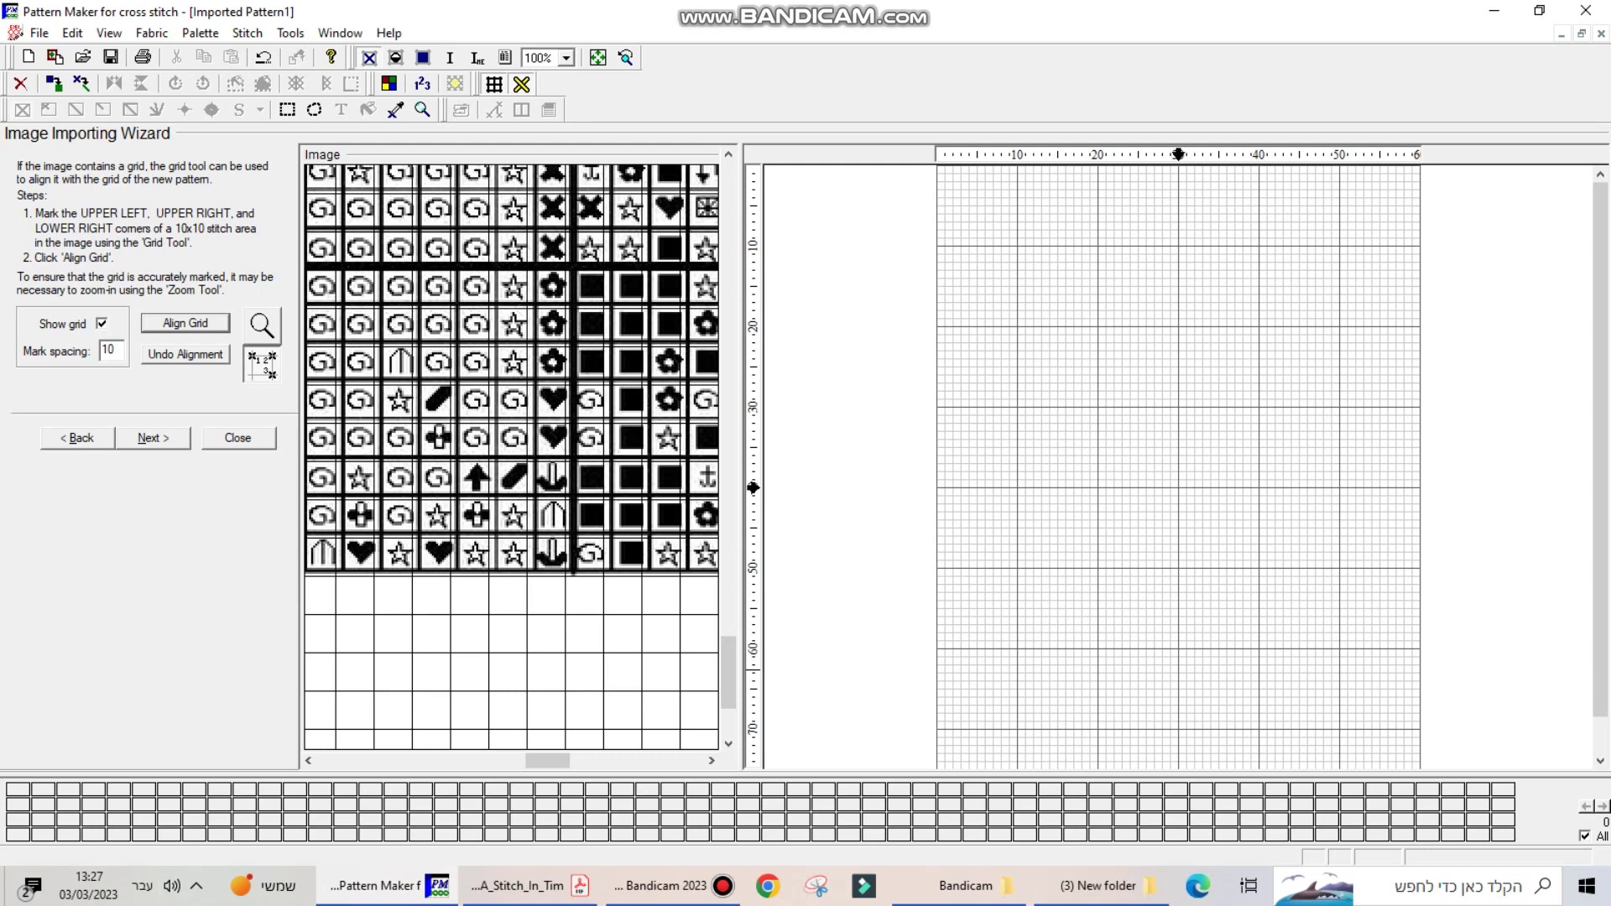
# Step: Accept the design size of 93 by 120 stitches, import the chart page into the pattern, and close the import wizard
pyautogui.click(153, 437)
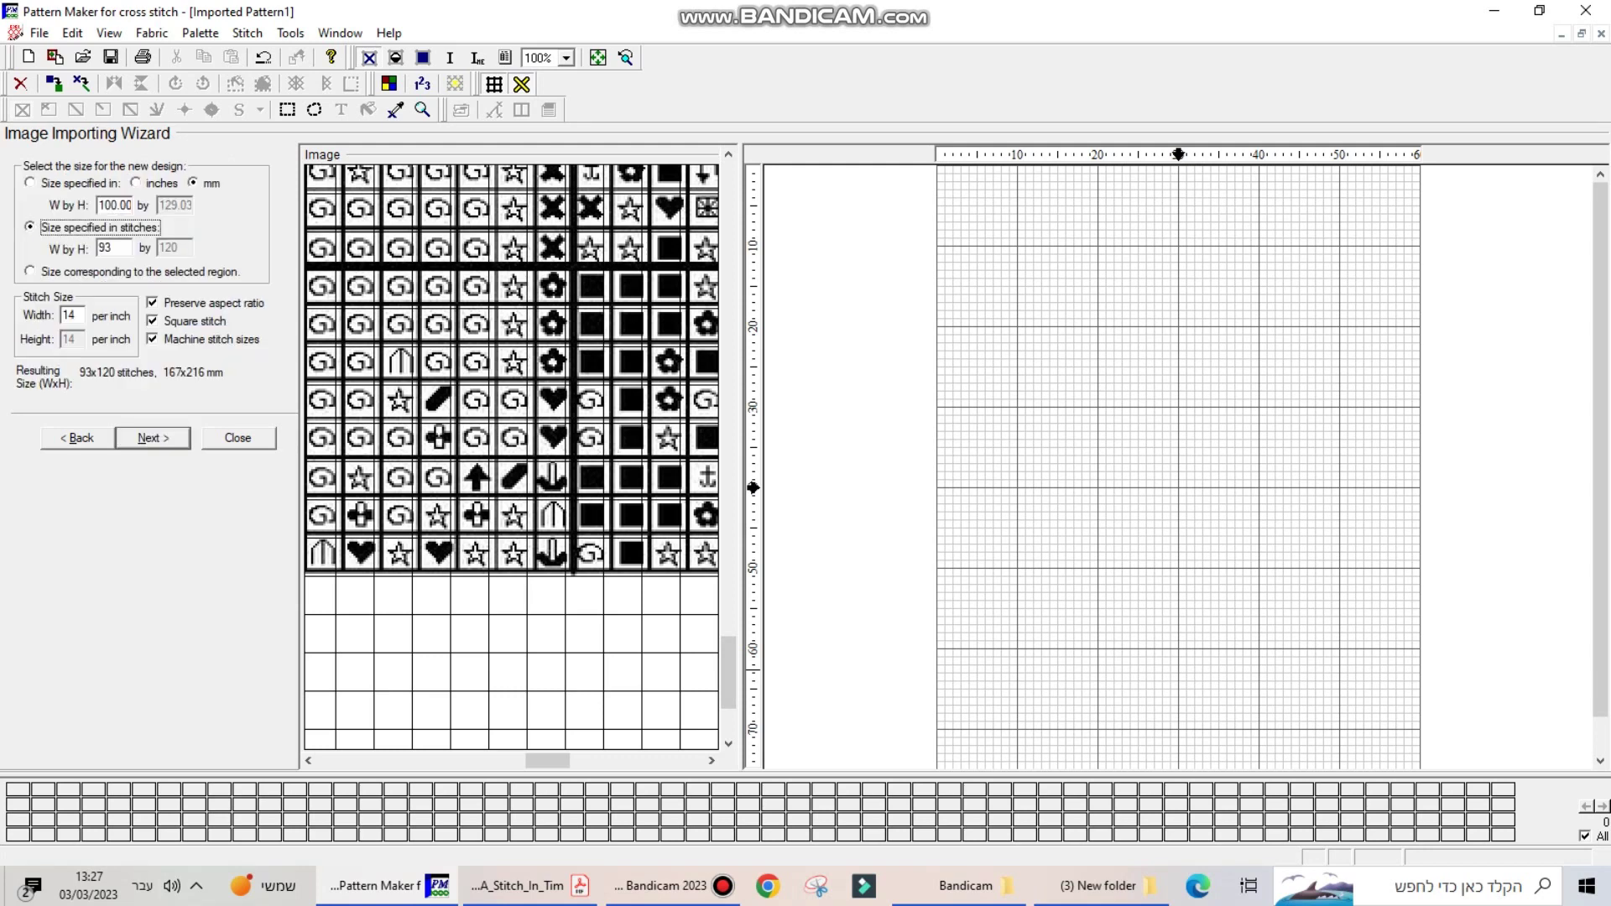
pyautogui.press('Return')
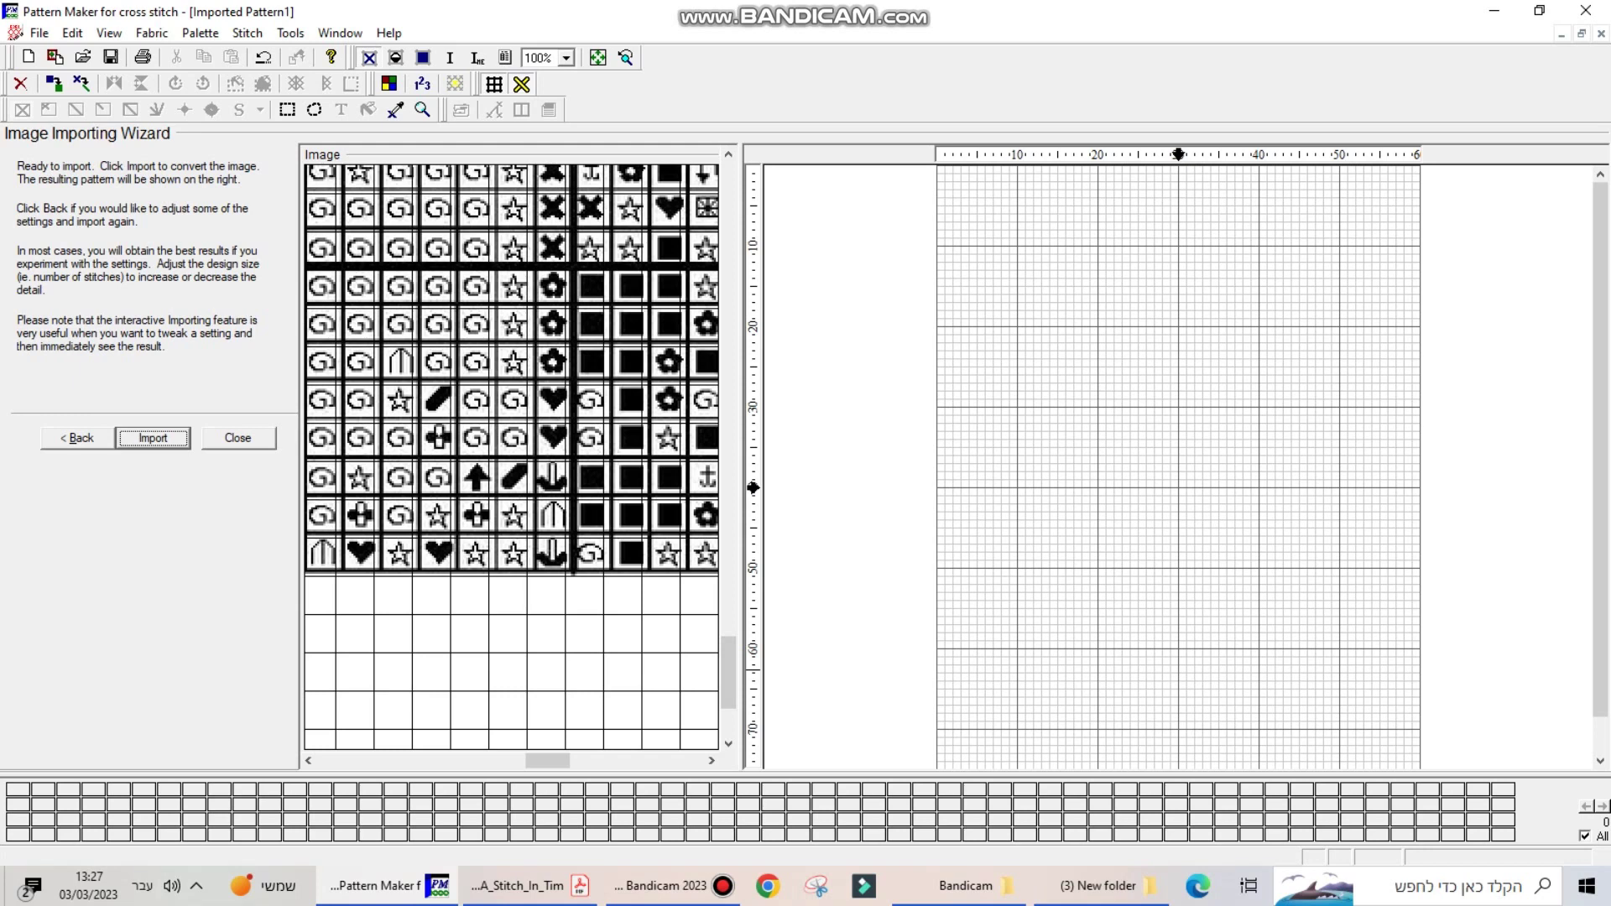
pyautogui.press('Return')
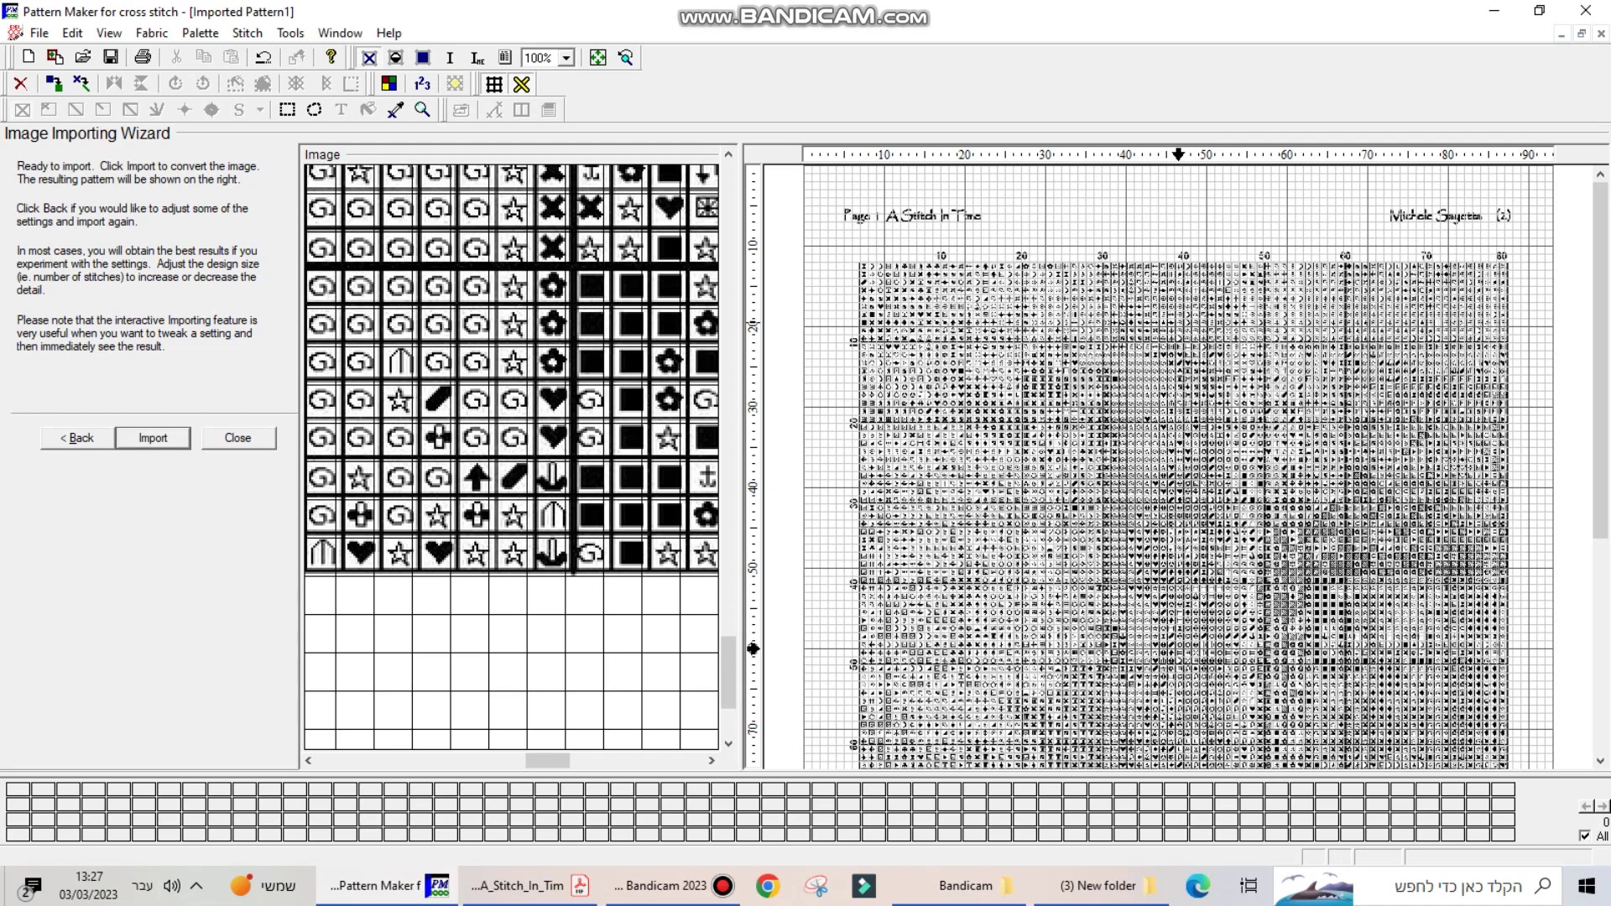
pyautogui.press('Tab')
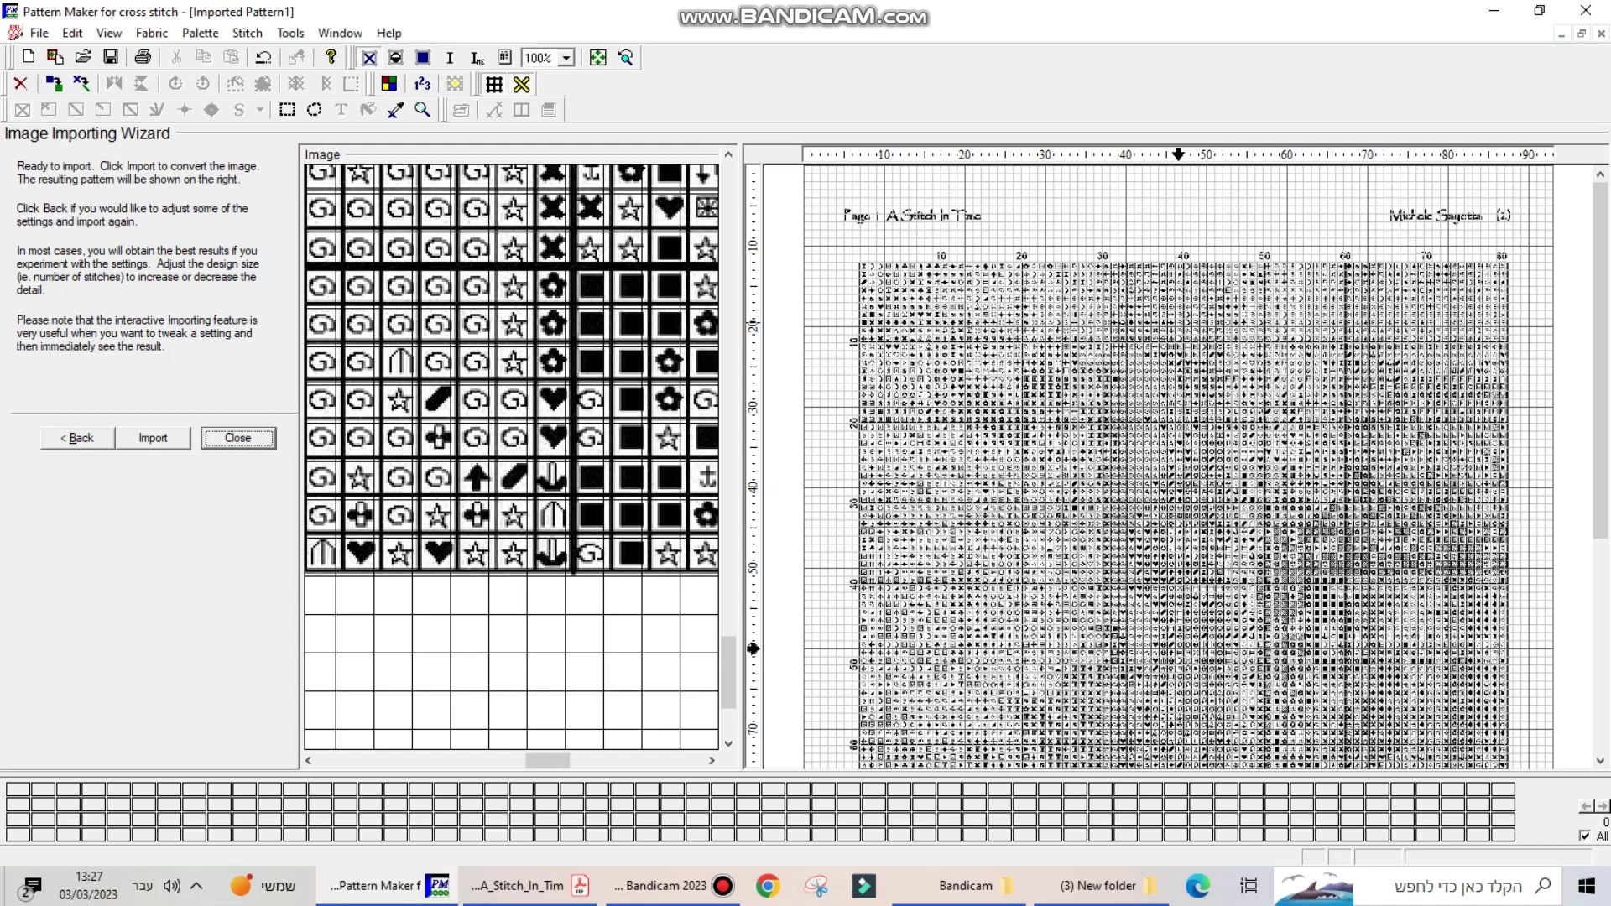
pyautogui.press('Return')
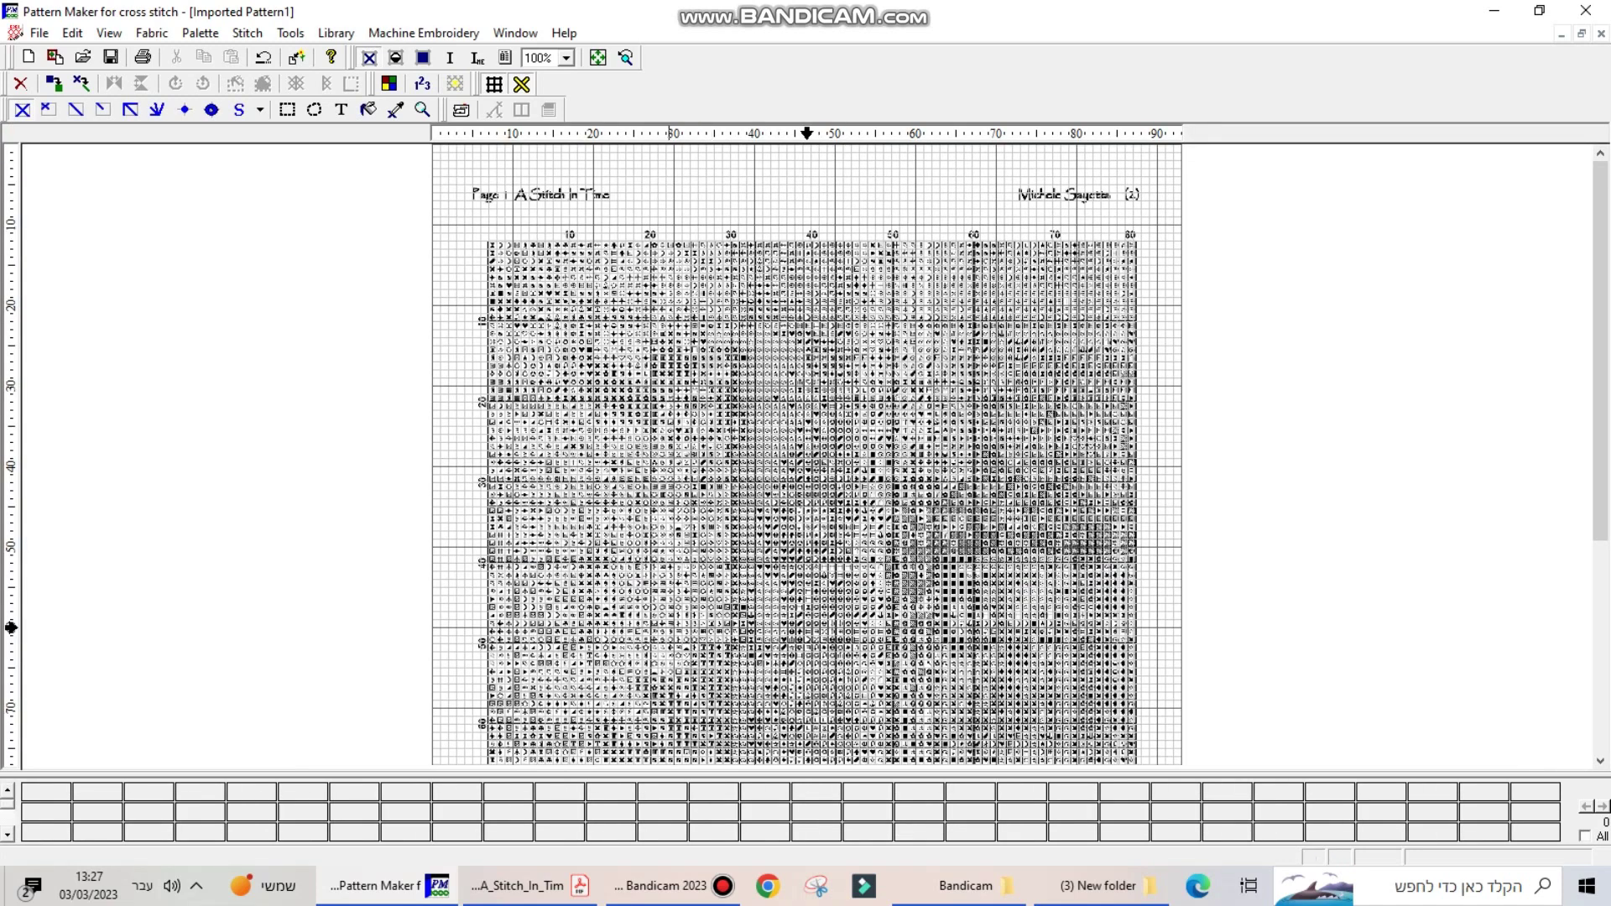
# Step: Enlarge the pattern view to 250% and examine how the imported chart's symbols line up with the stitch grid
pyautogui.click(566, 57)
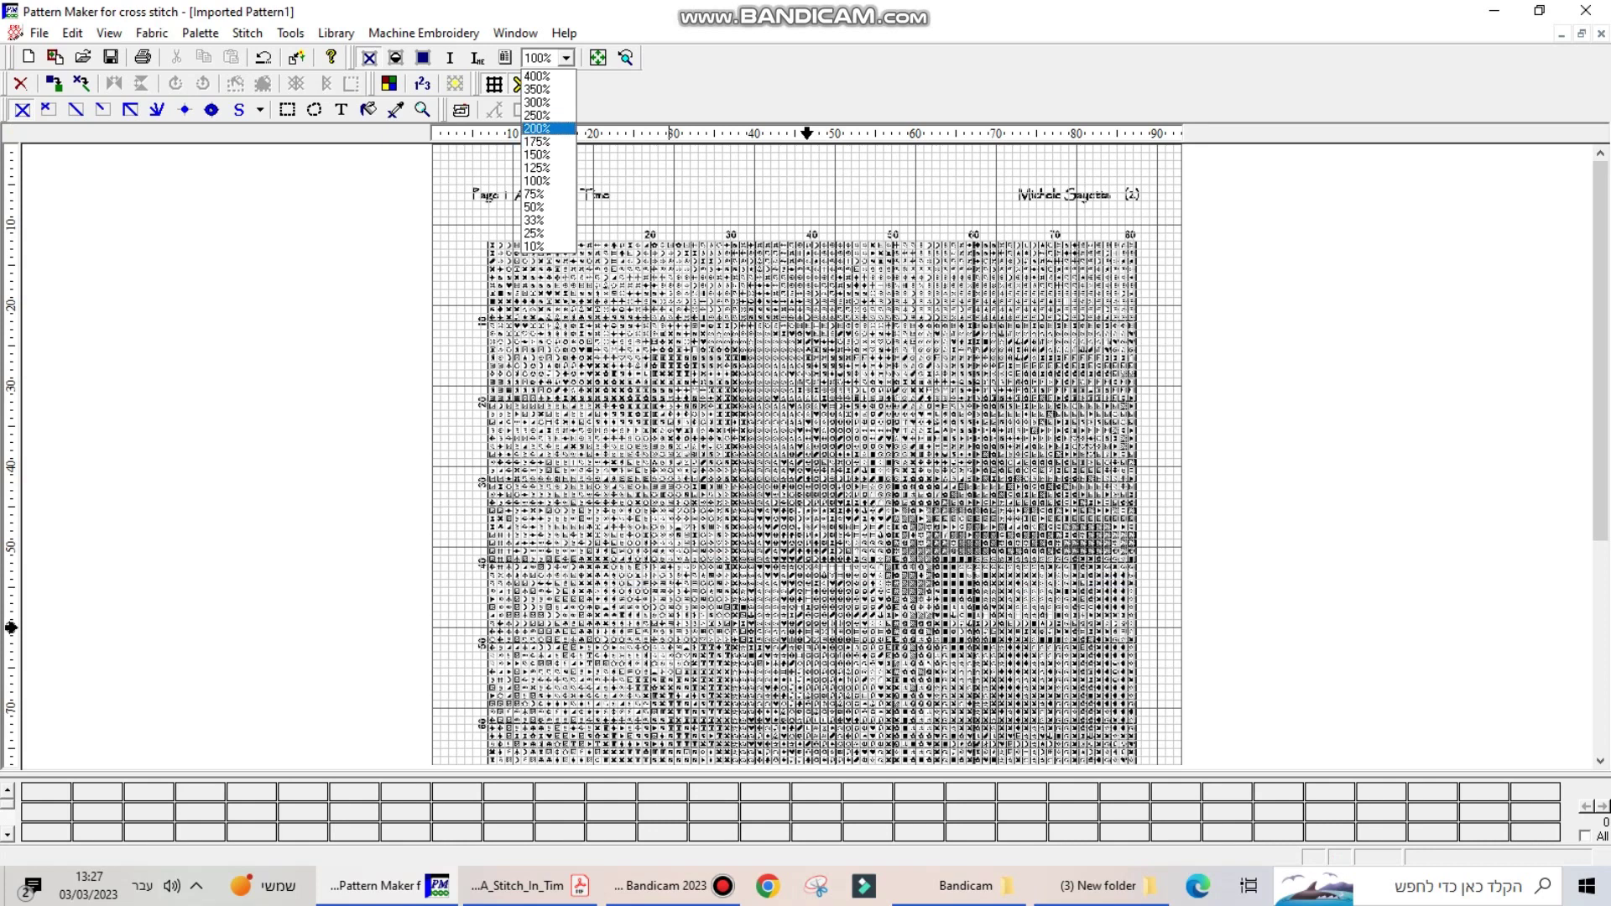
pyautogui.click(537, 129)
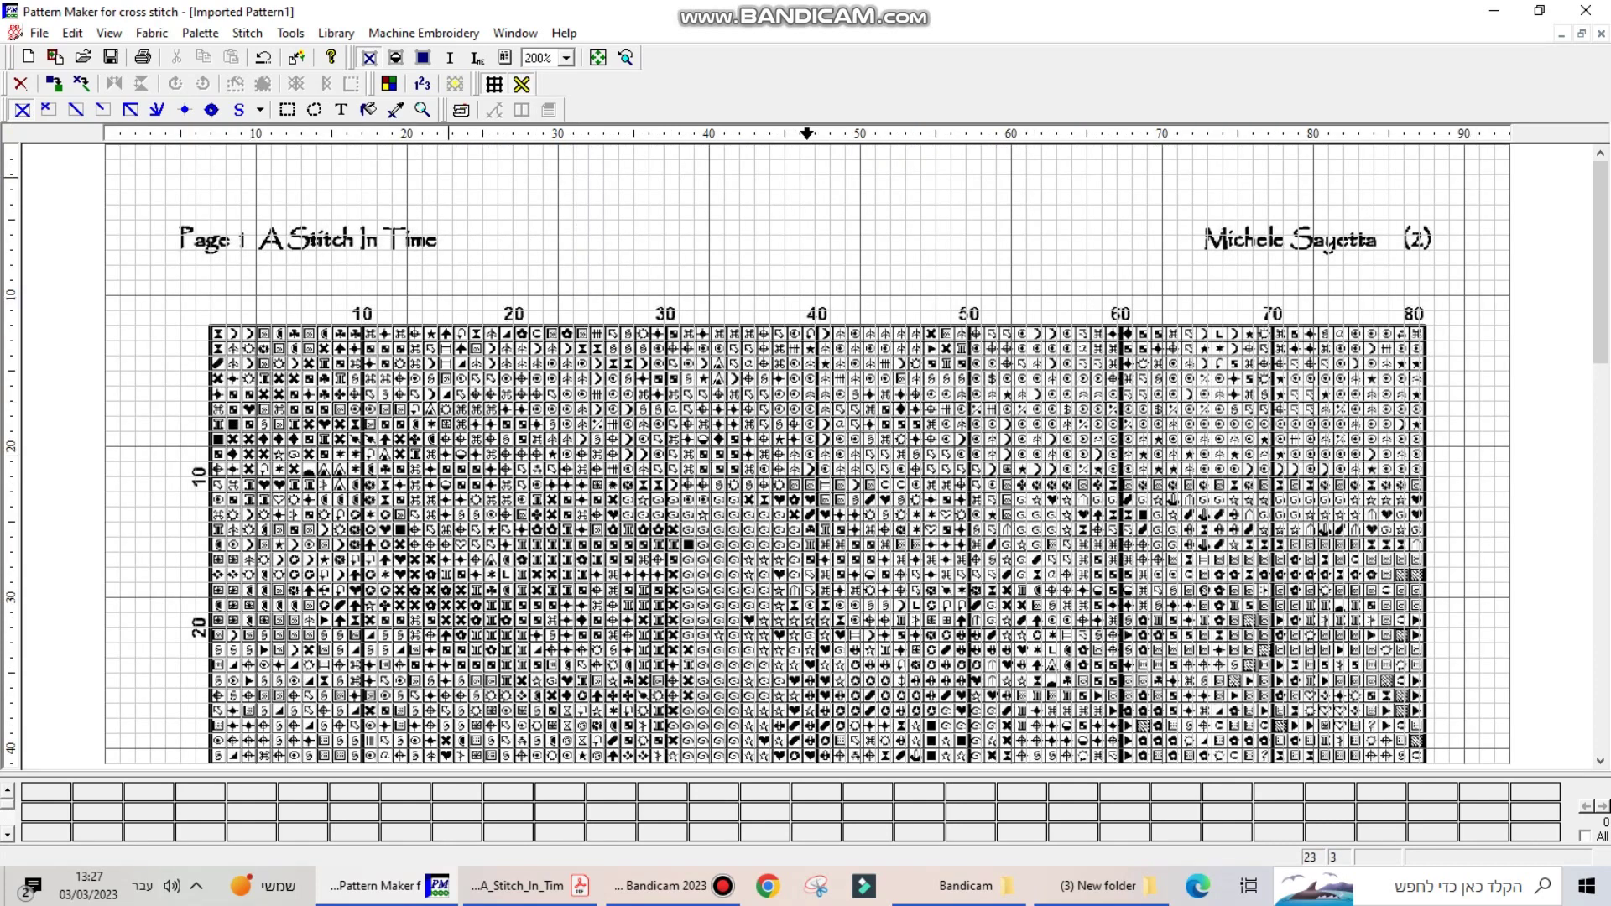
pyautogui.click(567, 57)
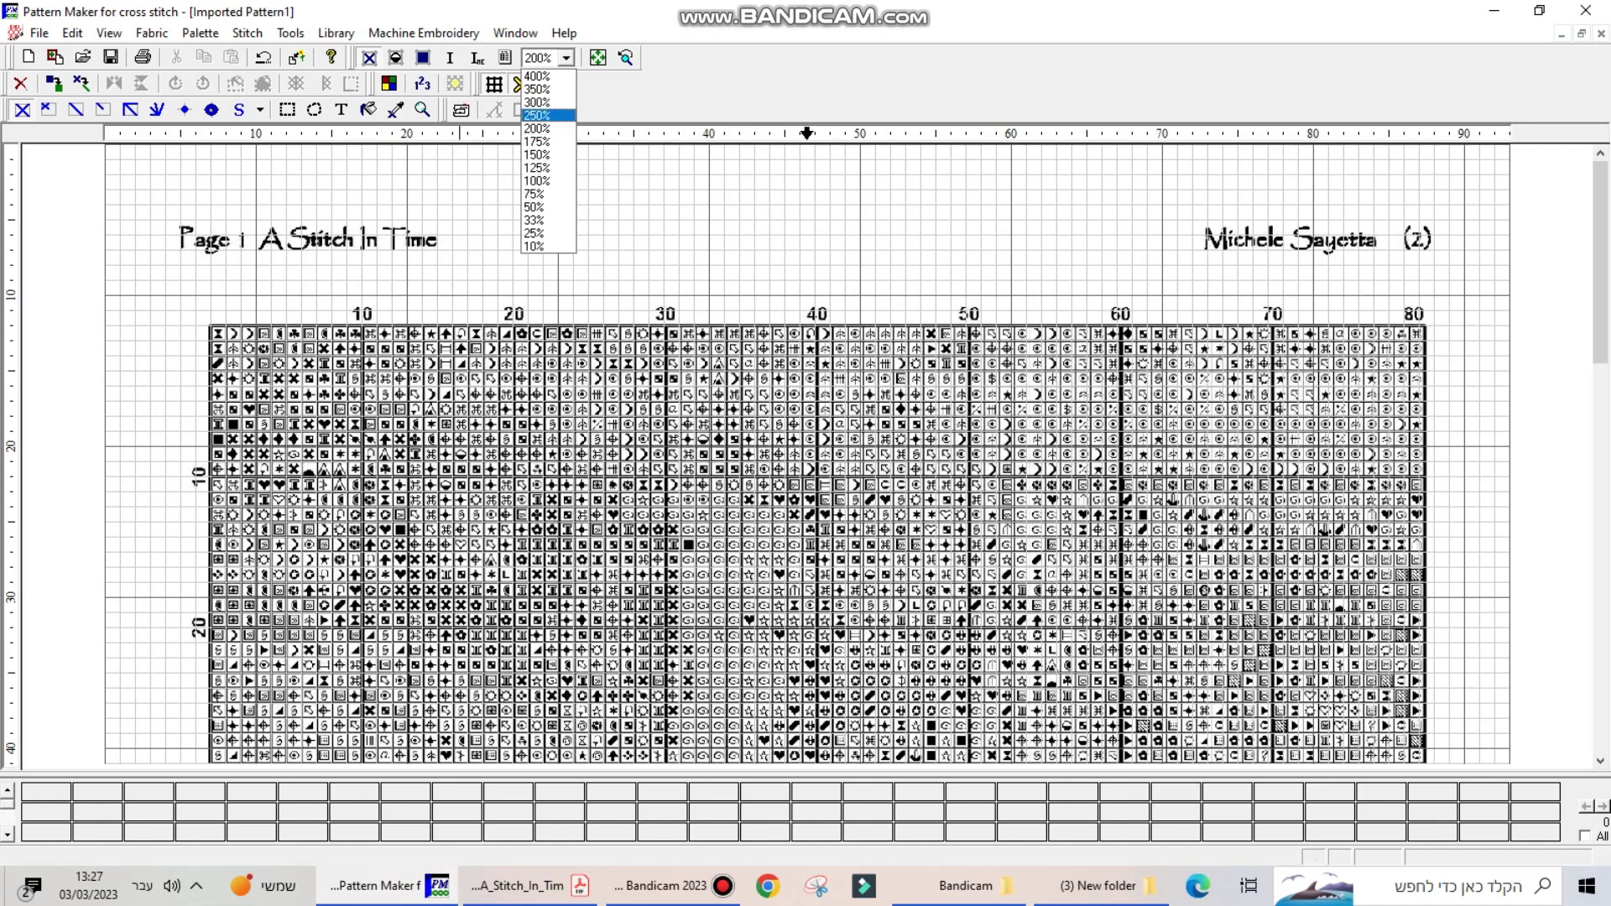
pyautogui.click(537, 115)
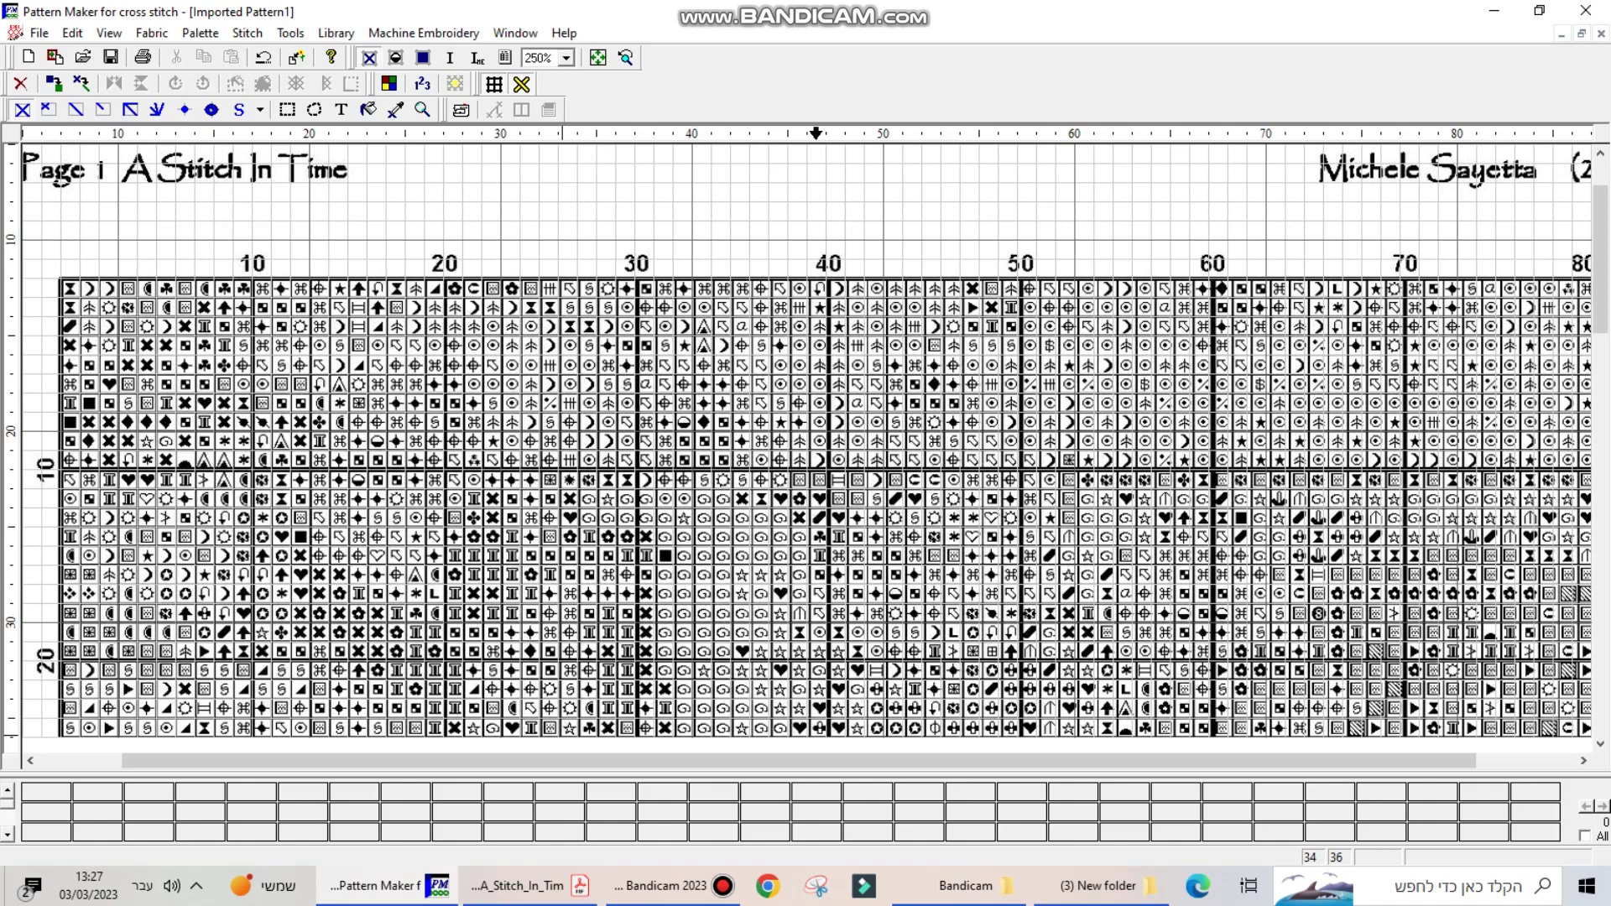
pyautogui.moveTo(799, 761); pyautogui.dragTo(897, 762)
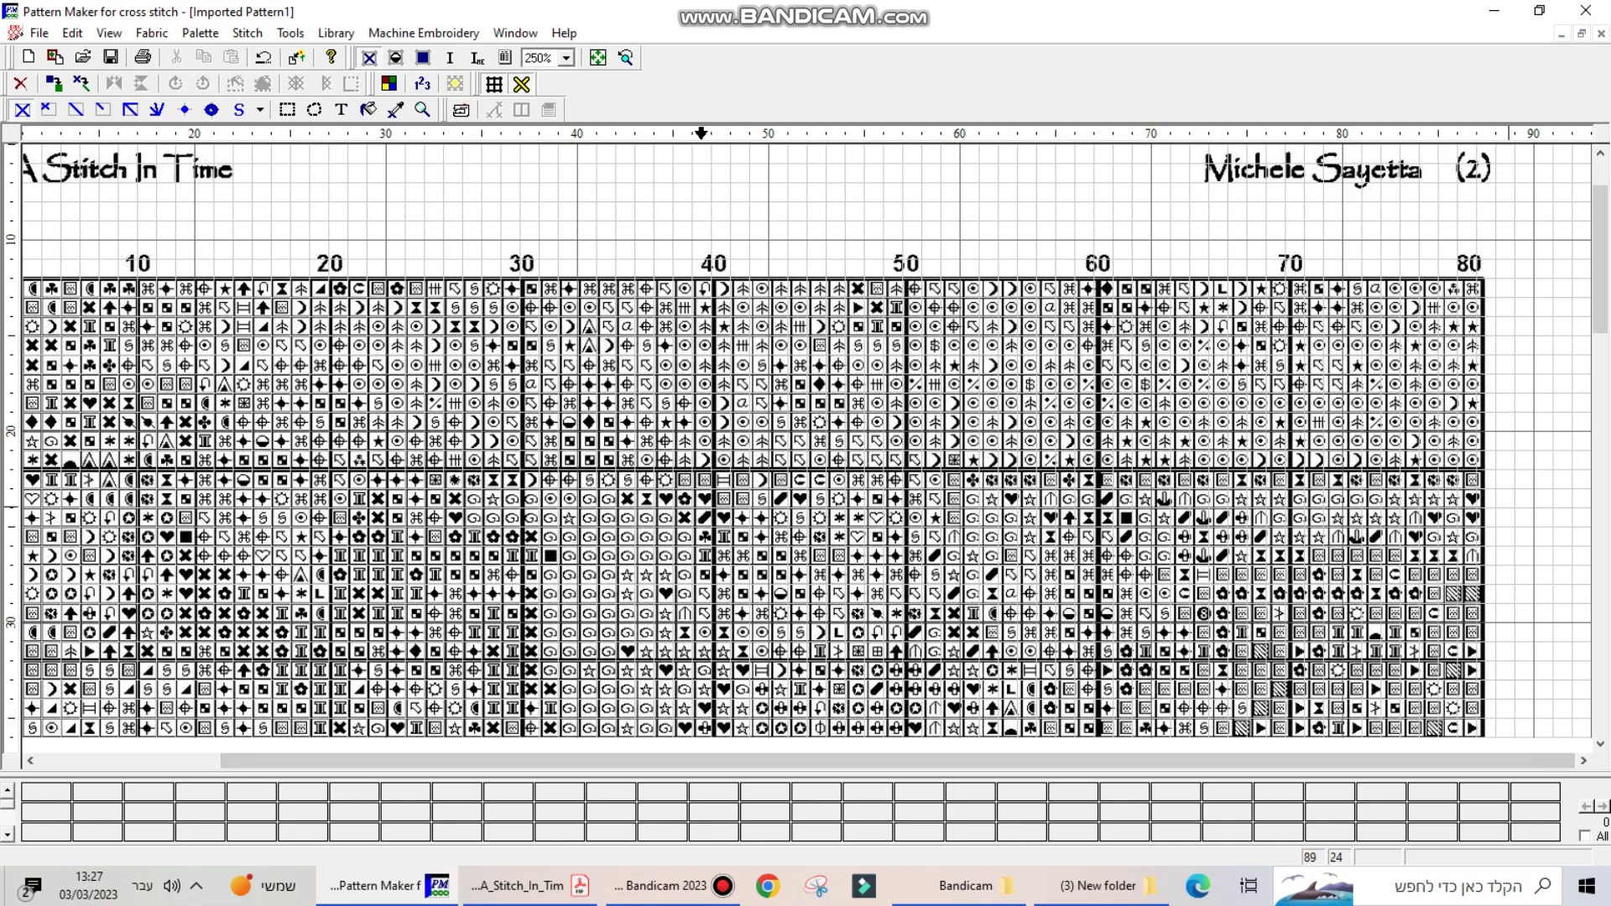
pyautogui.click(1544, 209)
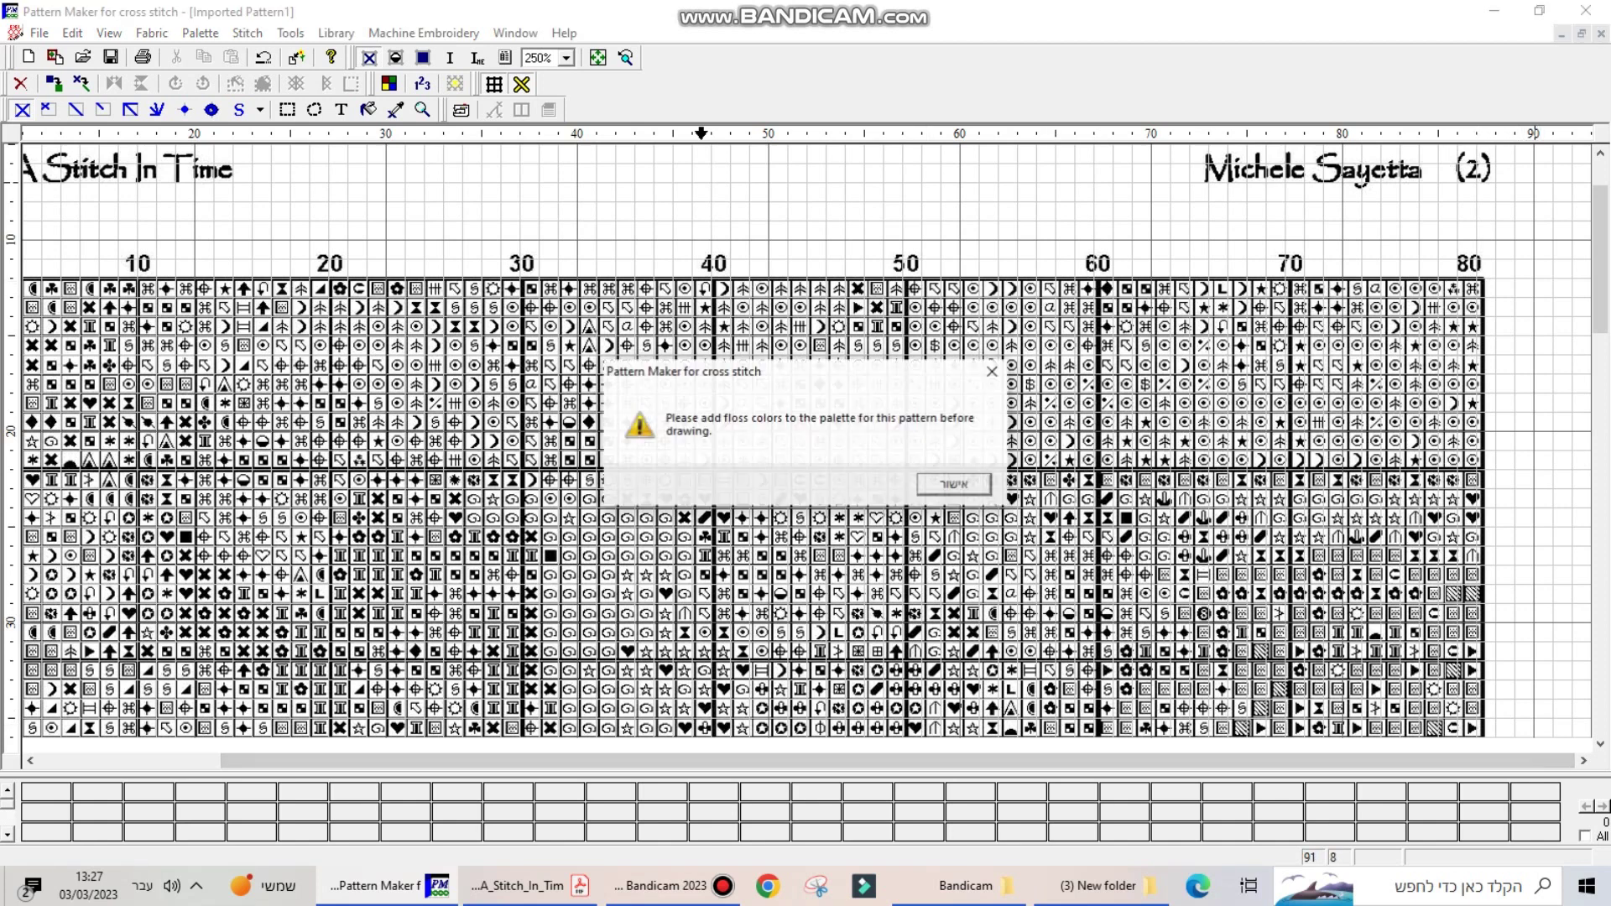
pyautogui.click(954, 485)
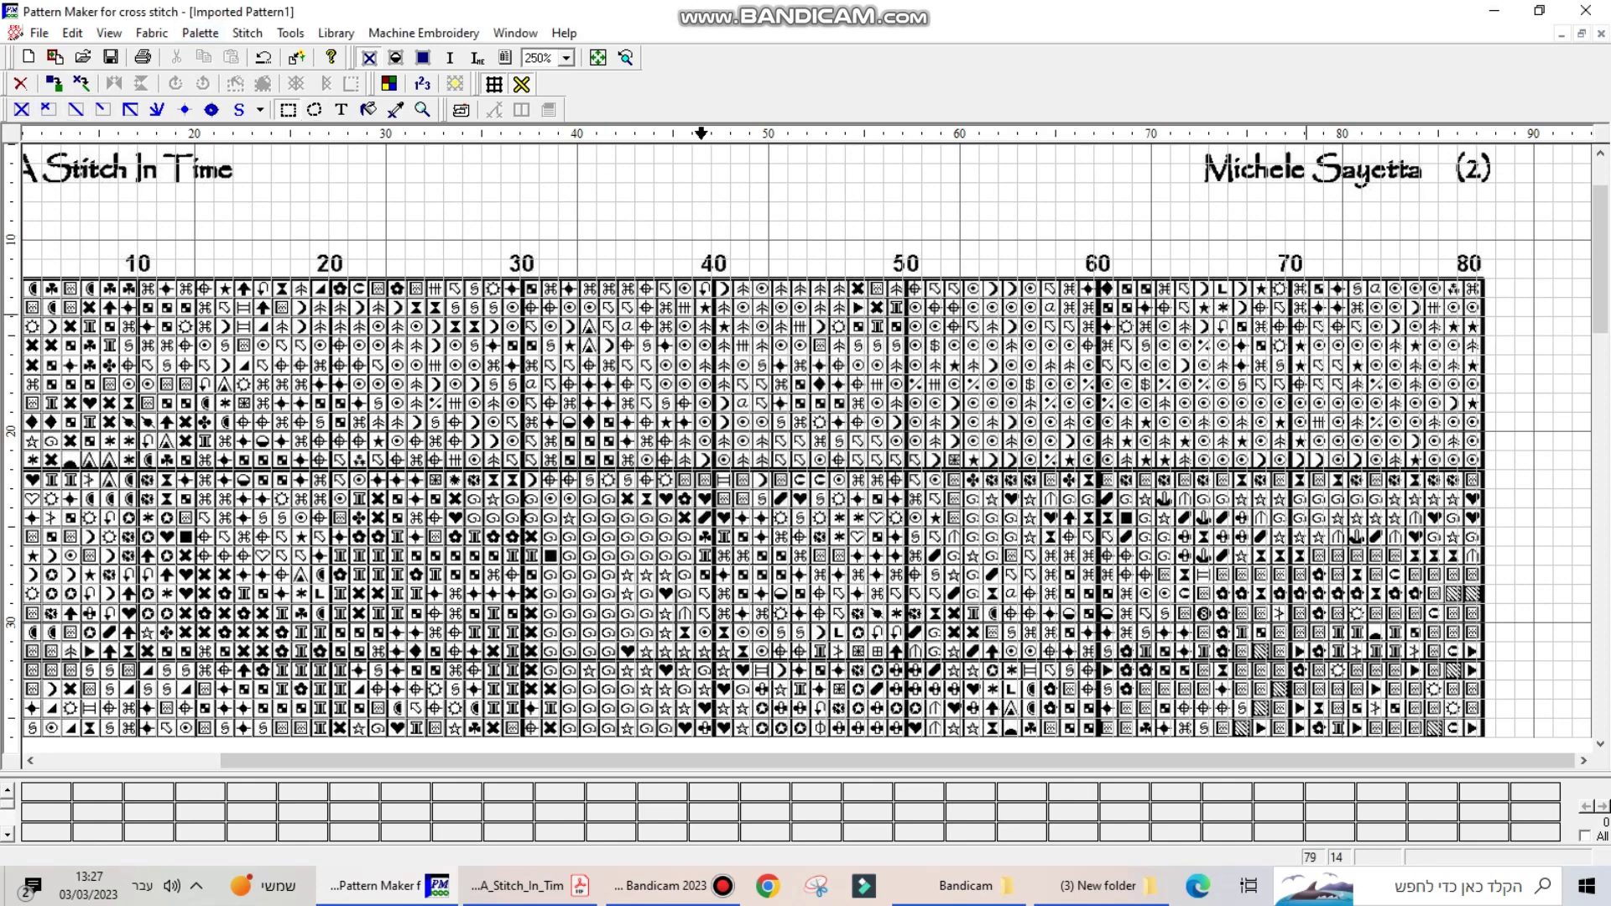
pyautogui.scroll(2, 805, 444)
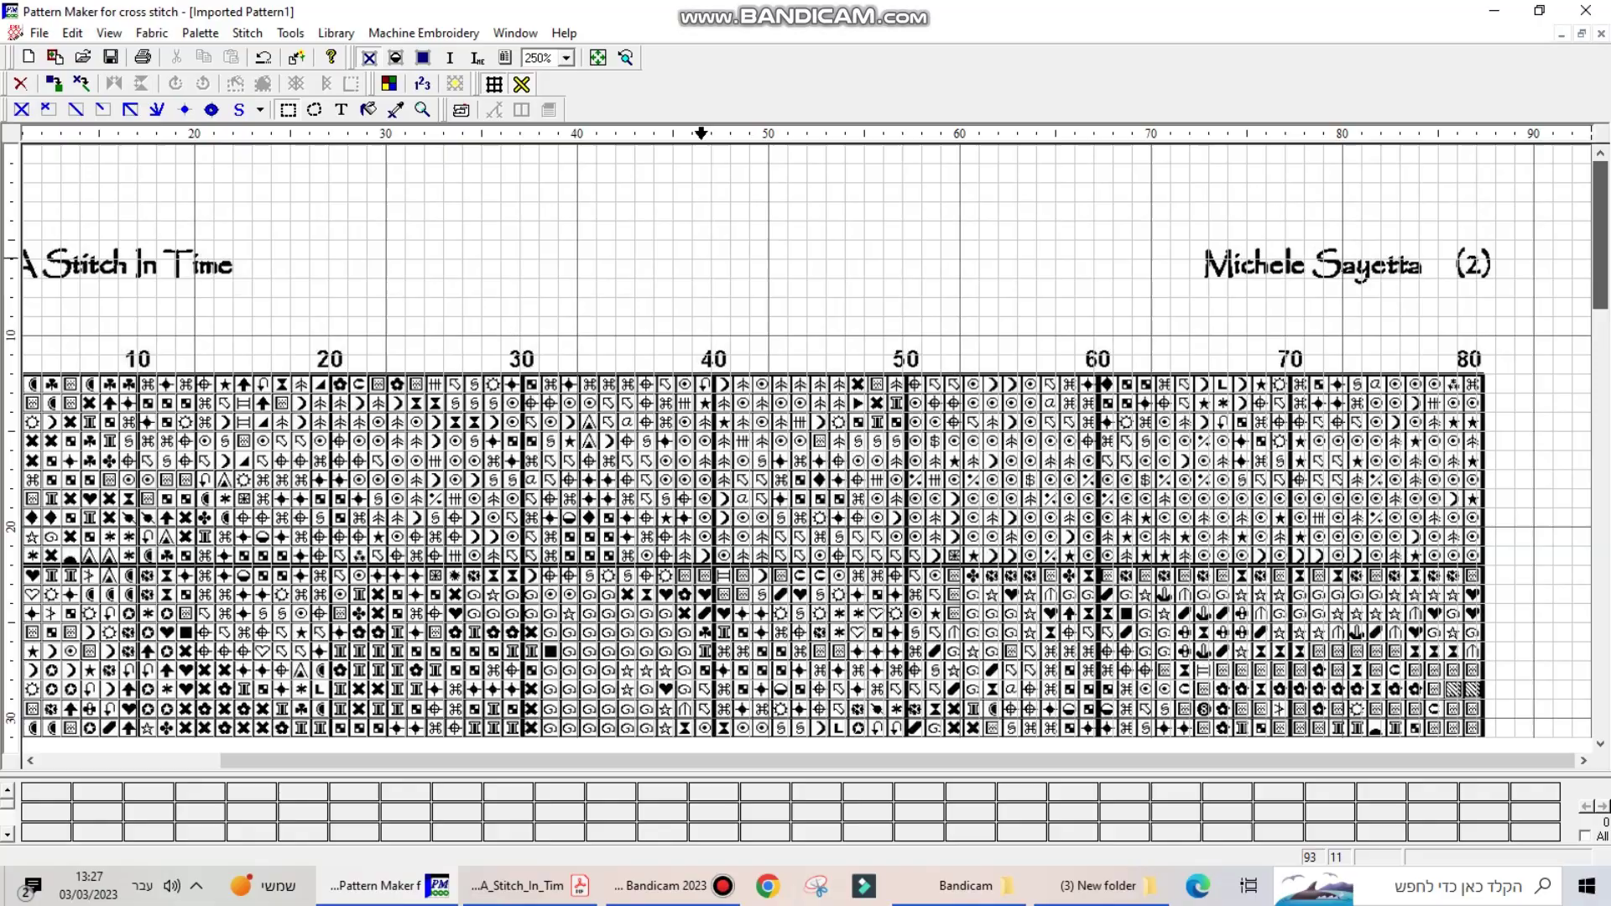
pyautogui.scroll(-11, 806, 440)
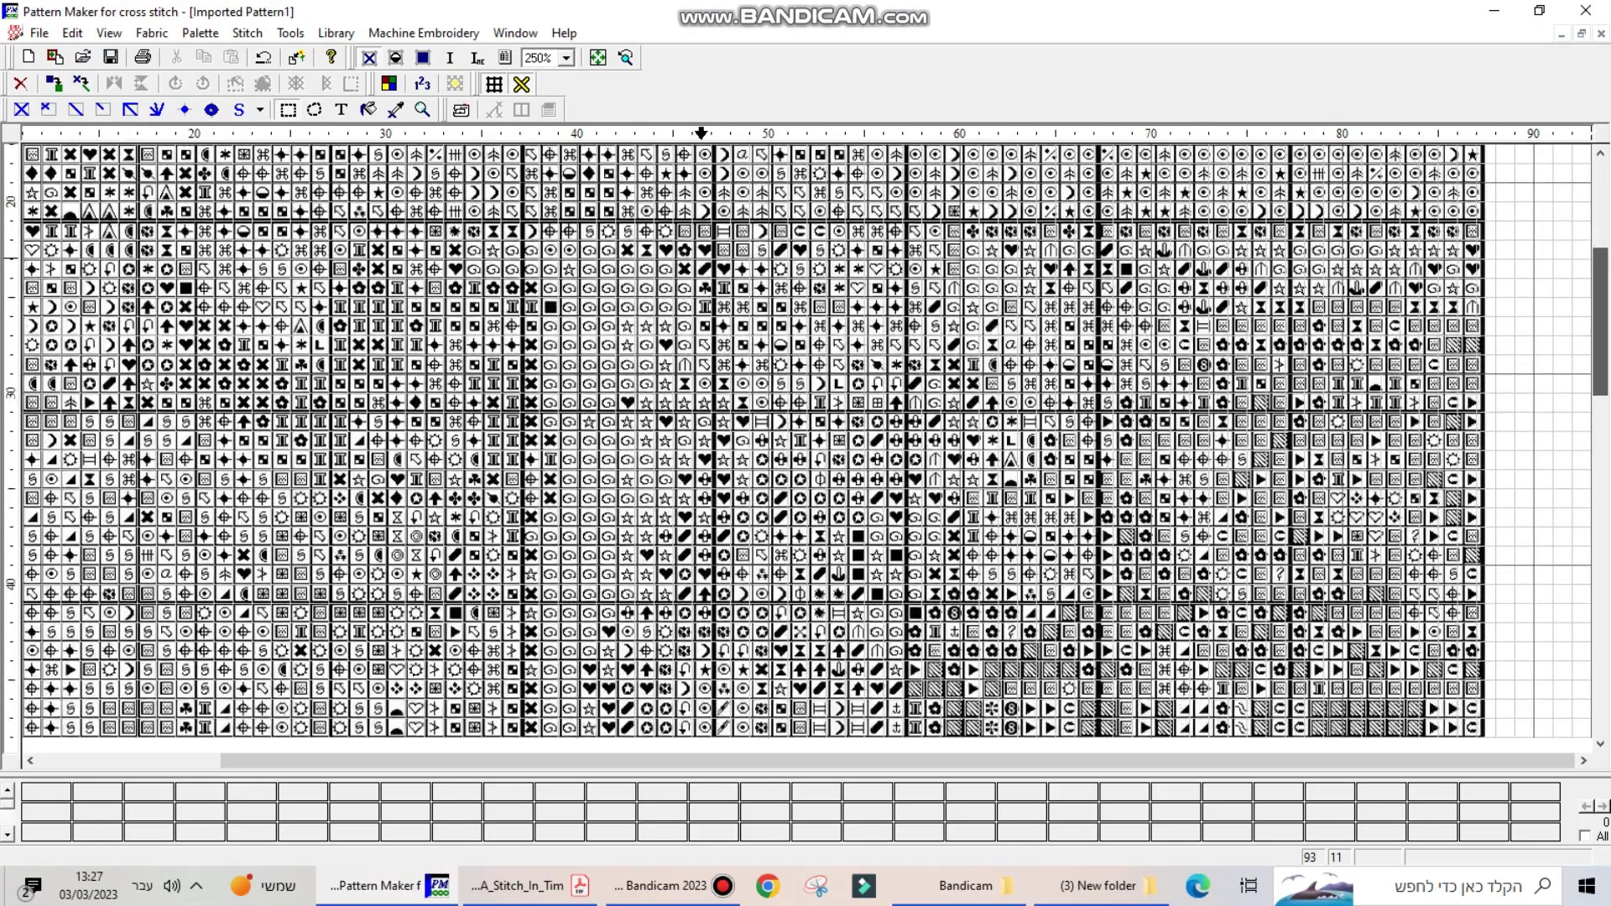
# Step: Select the imported chart image and narrow it slightly from its right edge so its columns line up with the stitch grid
pyautogui.scroll(-20, 805, 440)
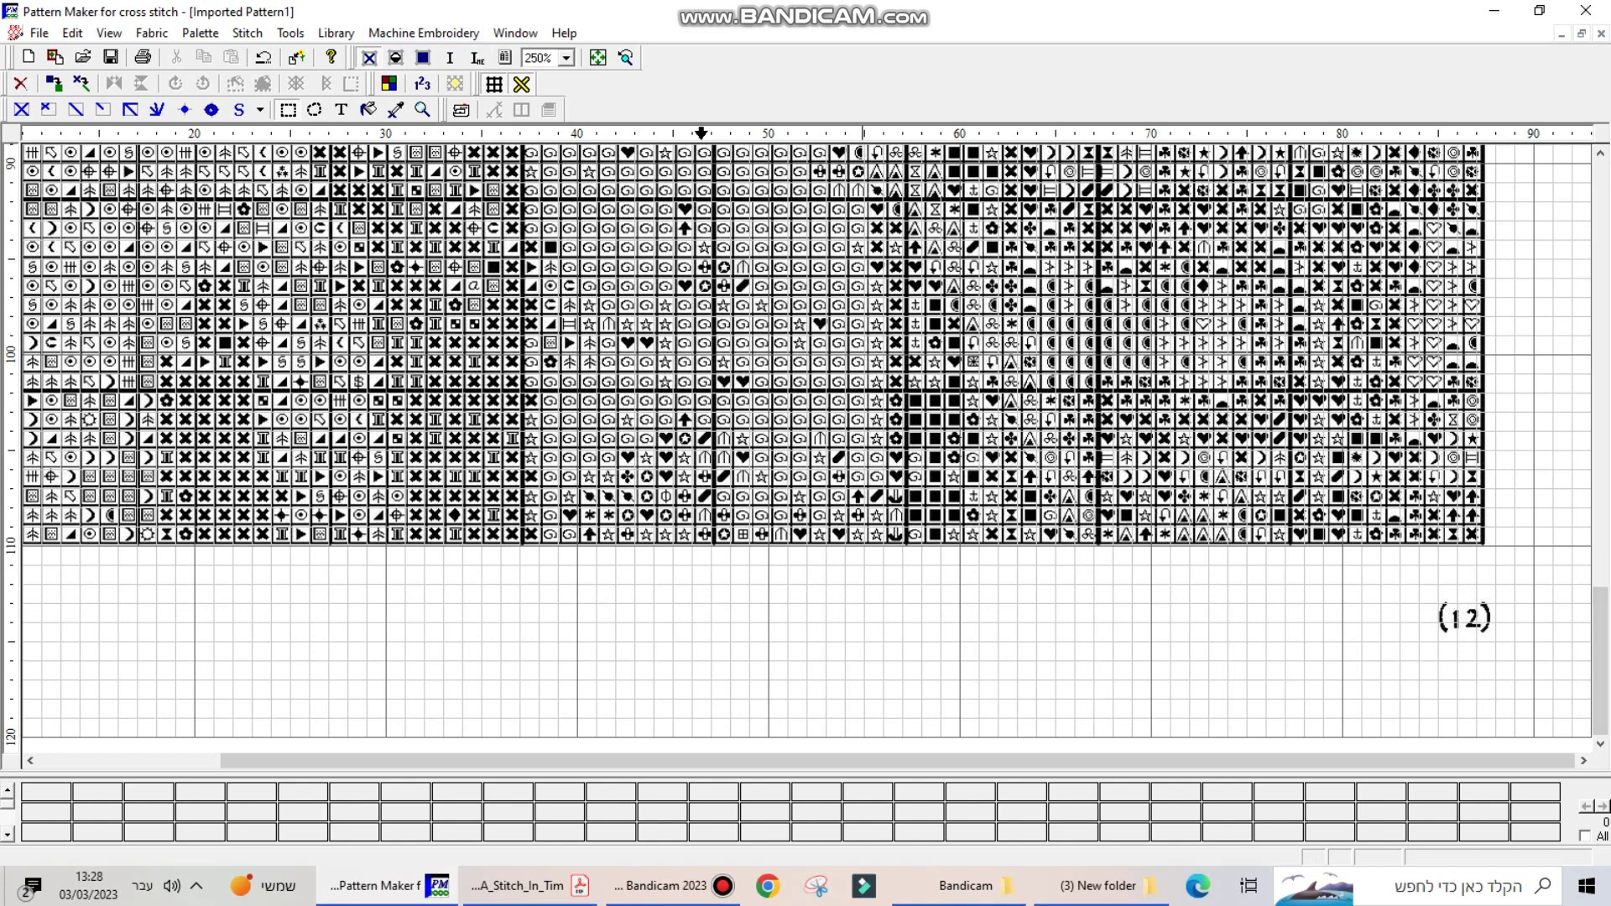
pyautogui.click(598, 58)
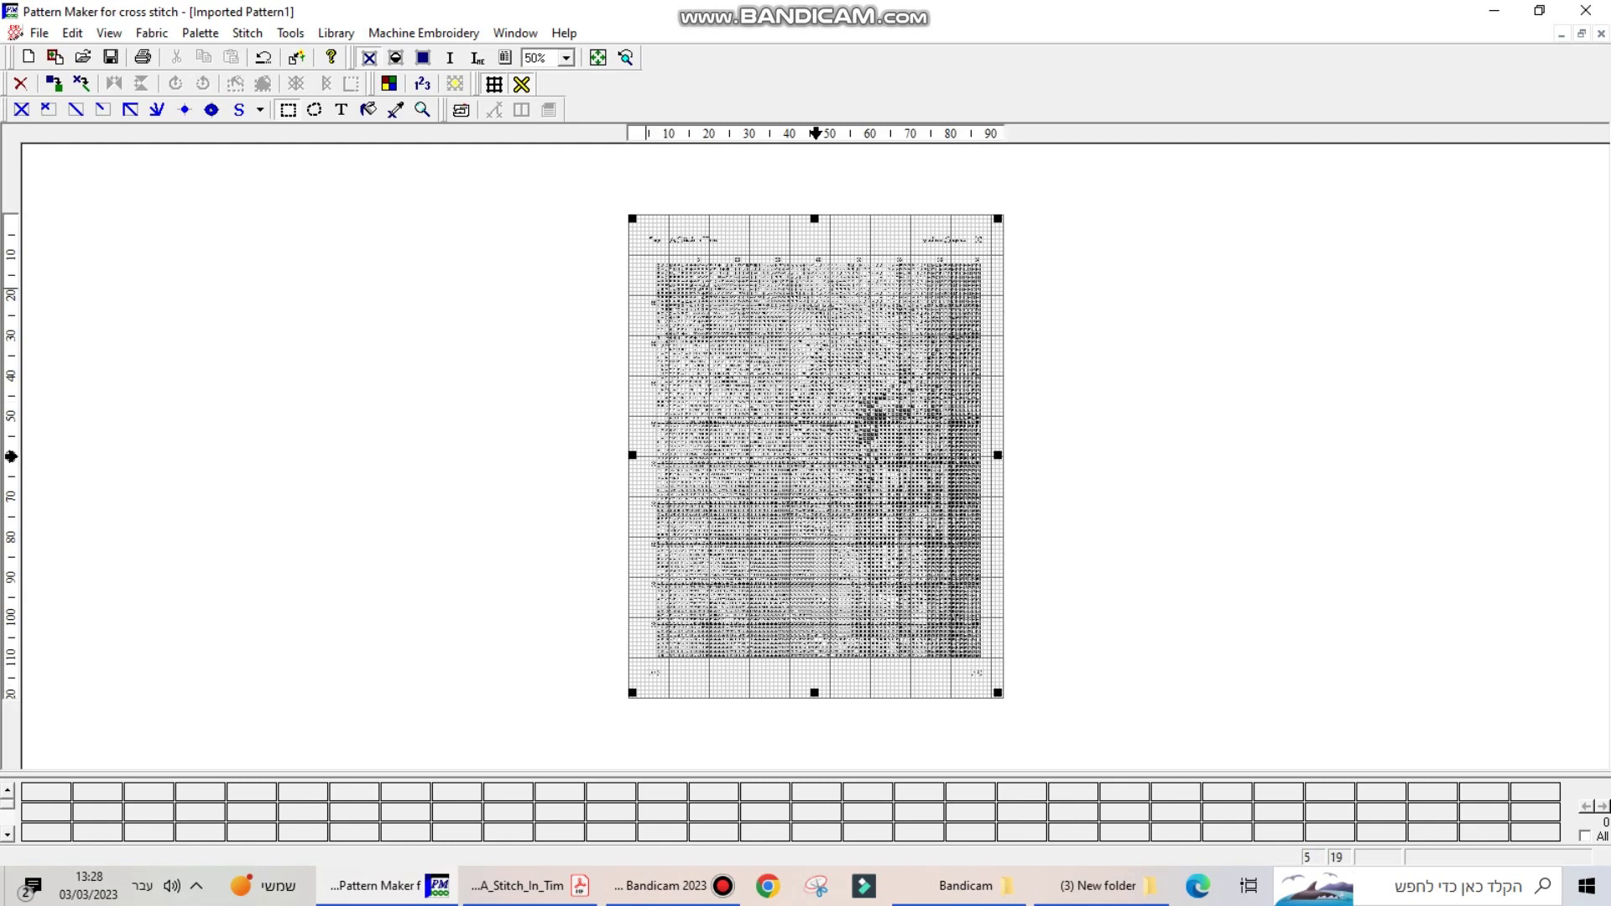
pyautogui.click(566, 57)
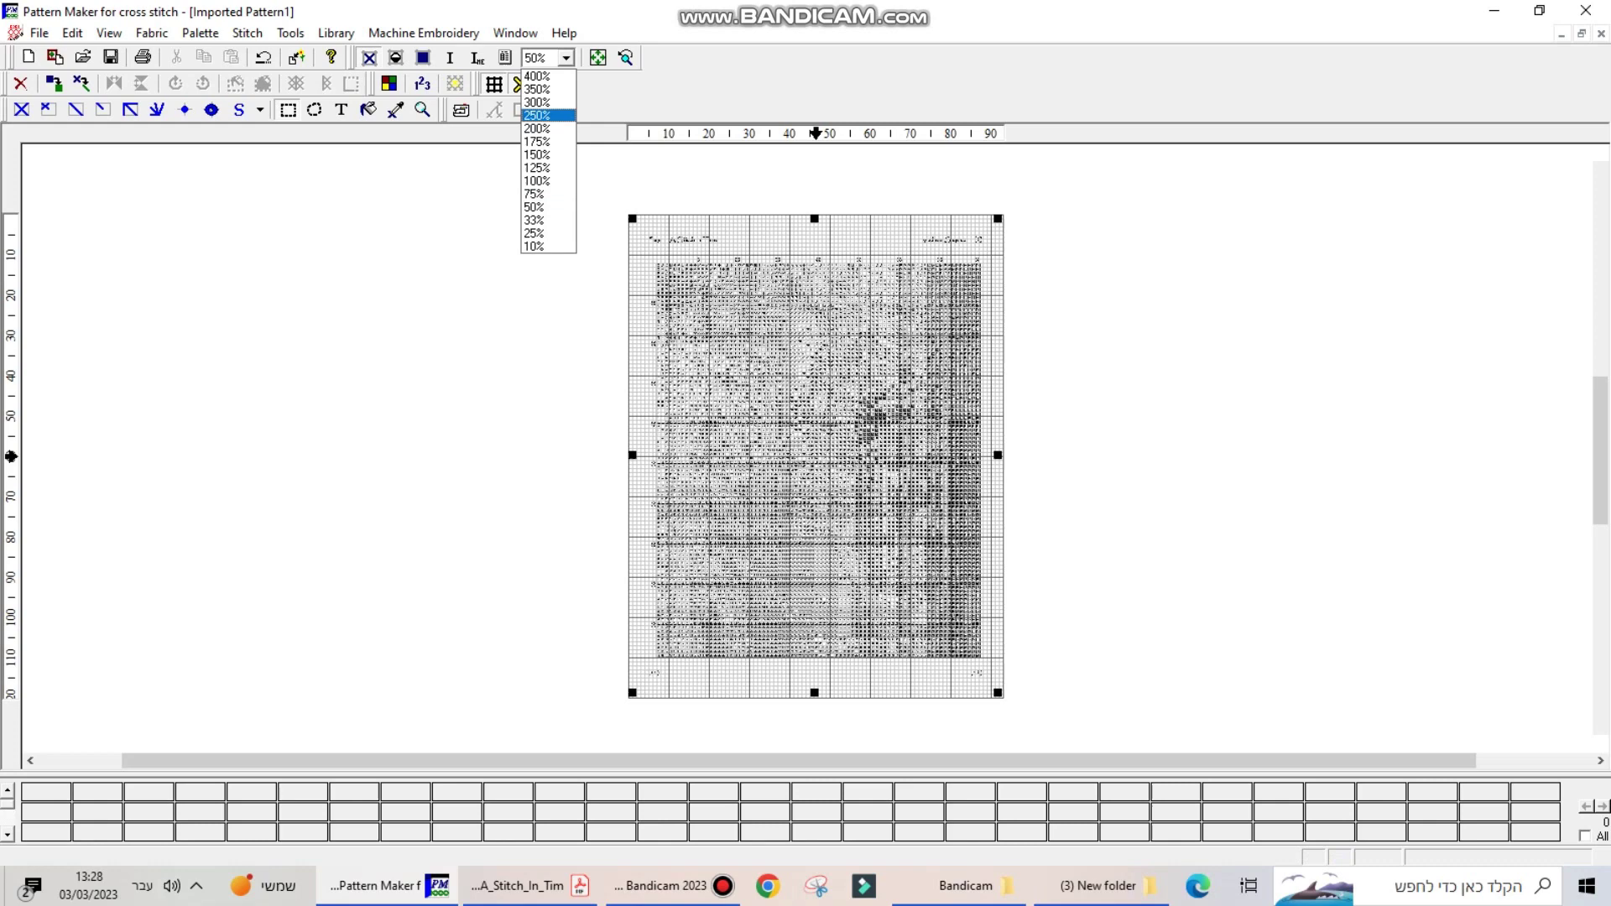
pyautogui.click(537, 116)
pyautogui.moveTo(801, 761); pyautogui.dragTo(907, 761)
pyautogui.moveTo(1601, 430); pyautogui.dragTo(1601, 426)
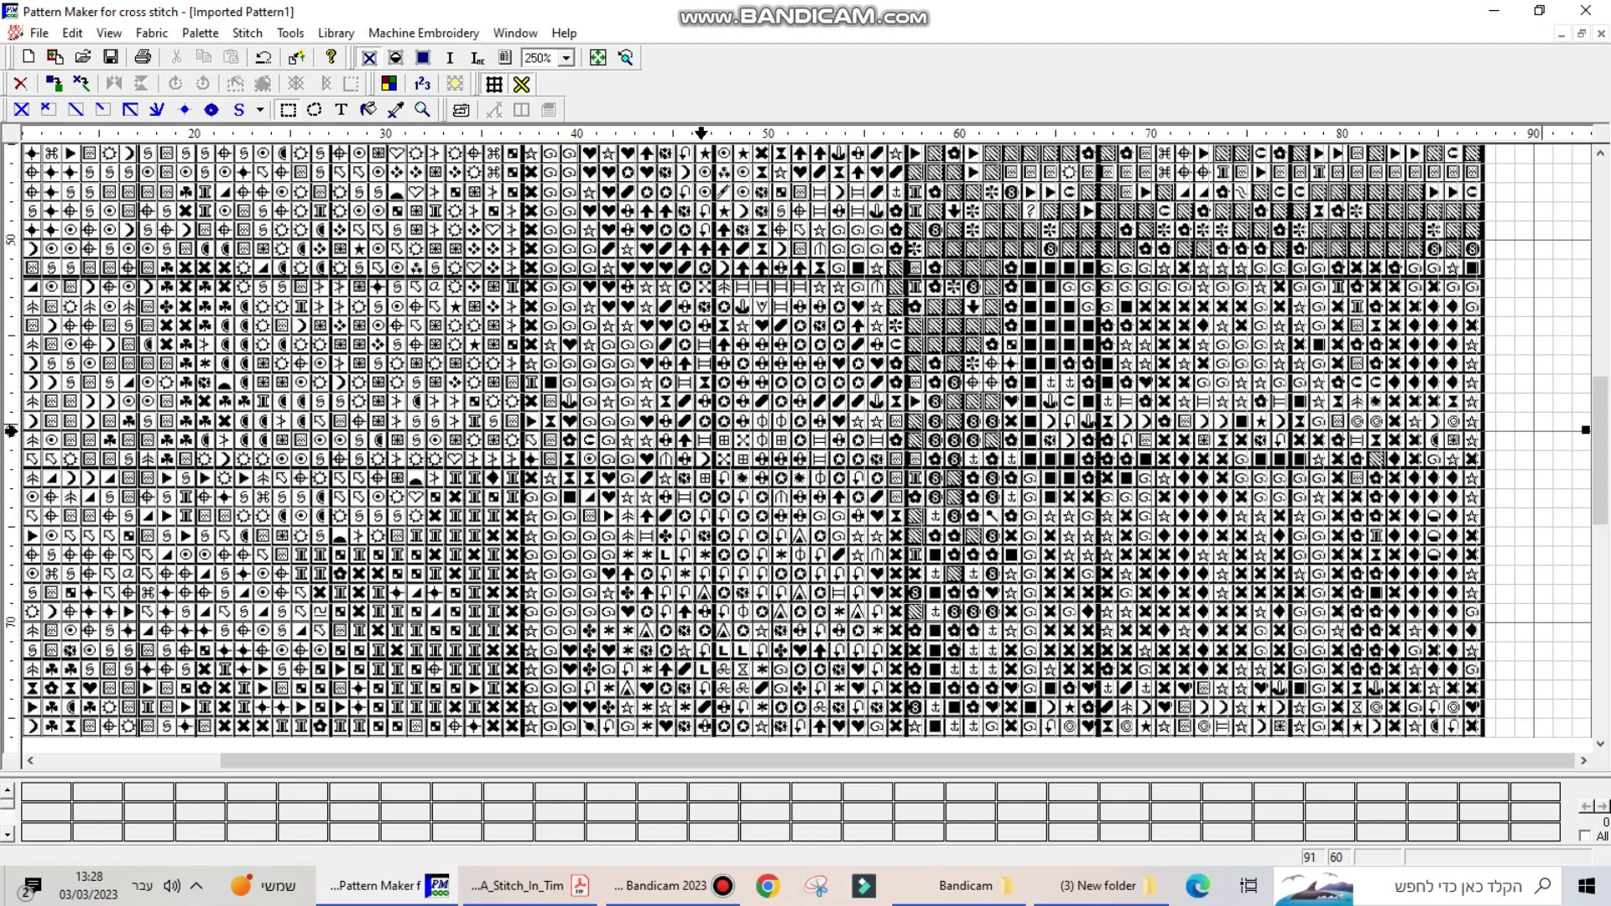
pyautogui.moveTo(1586, 430); pyautogui.dragTo(1581, 430)
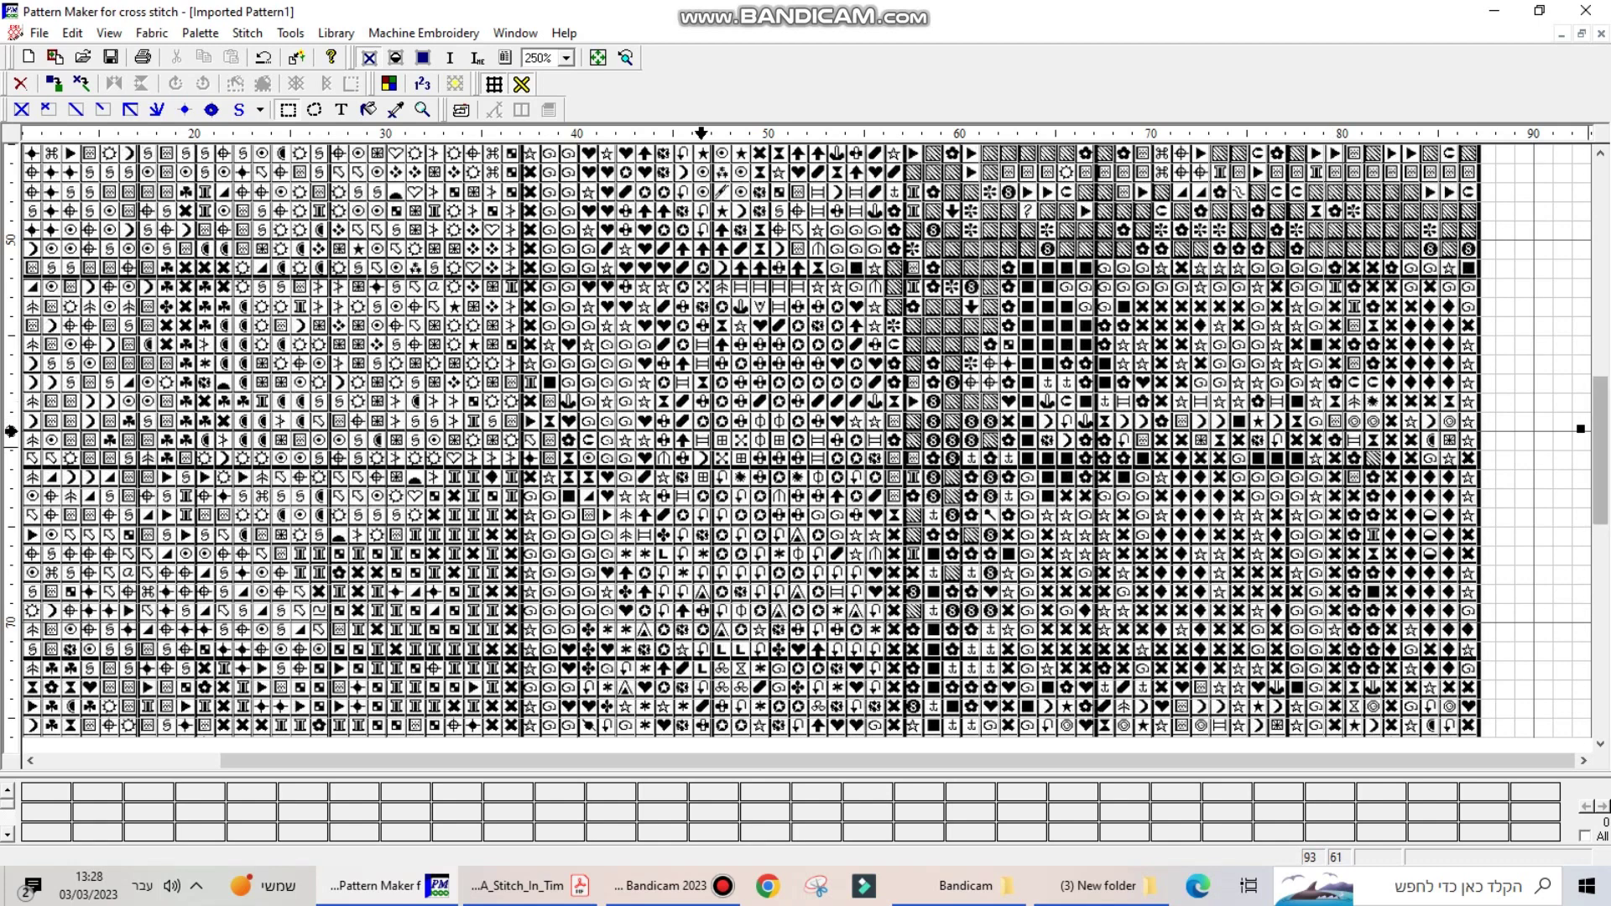
pyautogui.moveTo(1581, 430); pyautogui.dragTo(1577, 430)
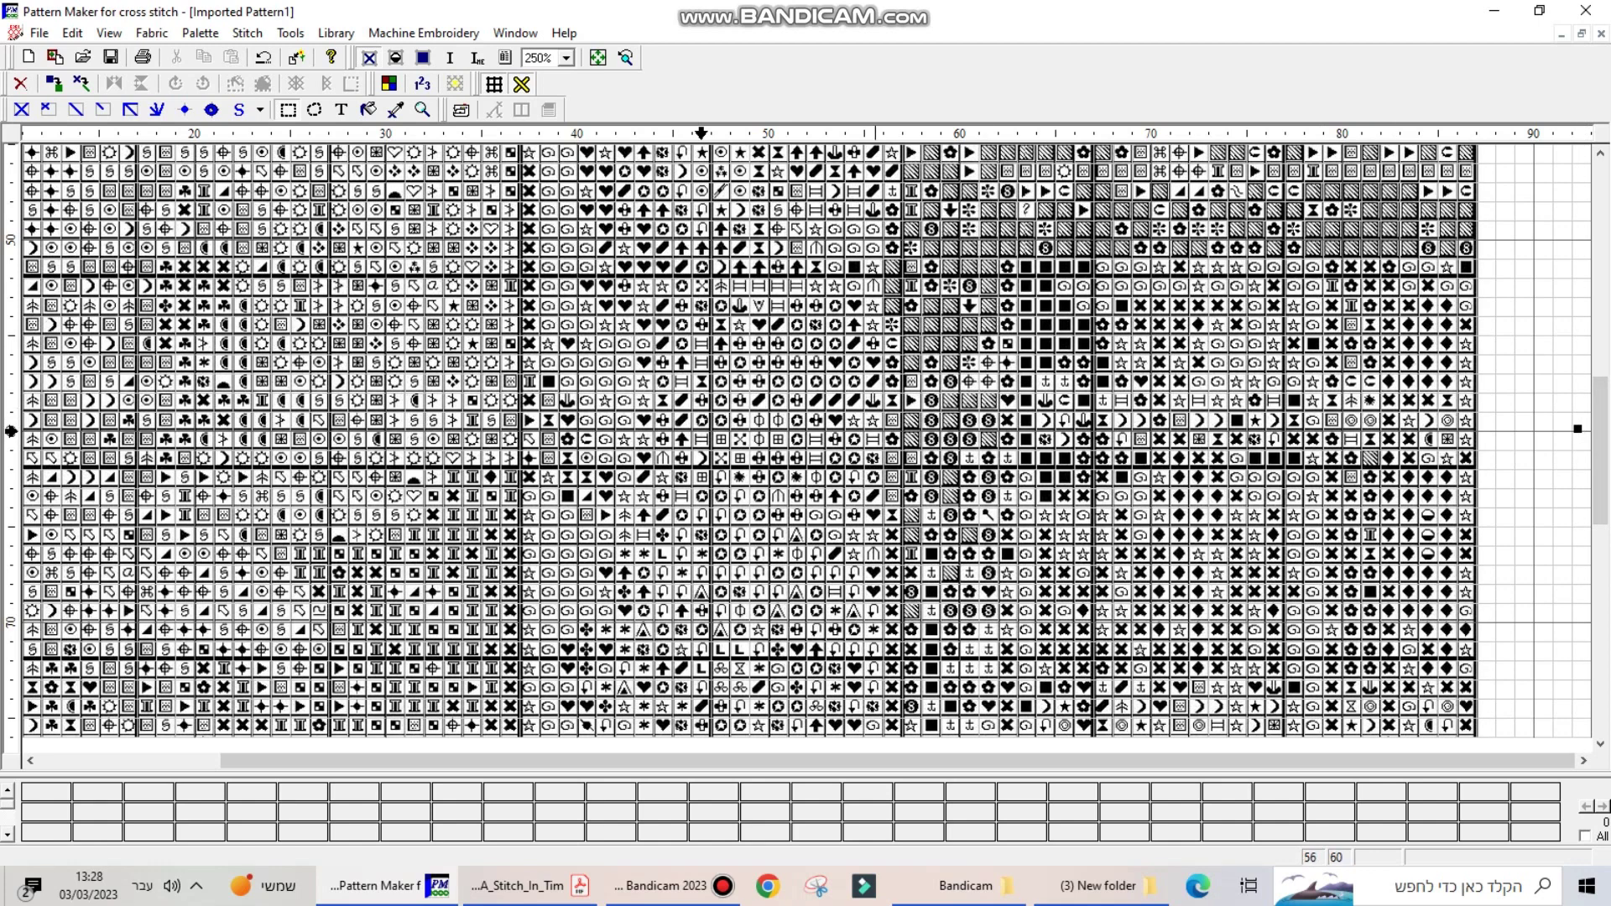
# Step: At 350% zoom, stretch the chart image's lower edge down slightly so its last row ends on the row 110 grid line
pyautogui.click(566, 57)
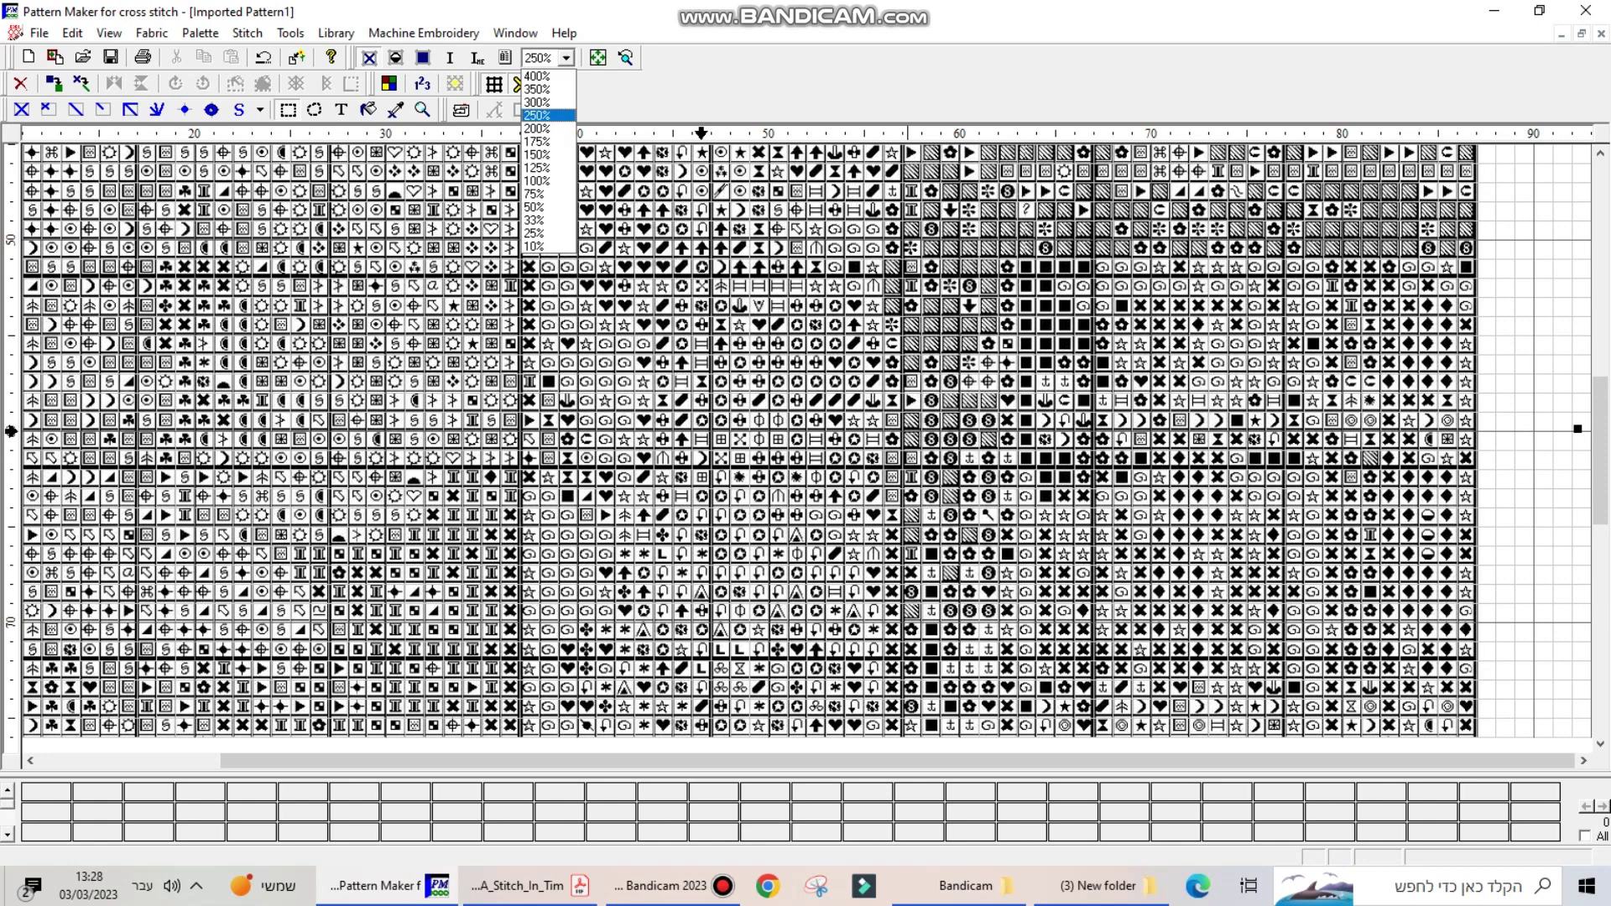
pyautogui.click(541, 89)
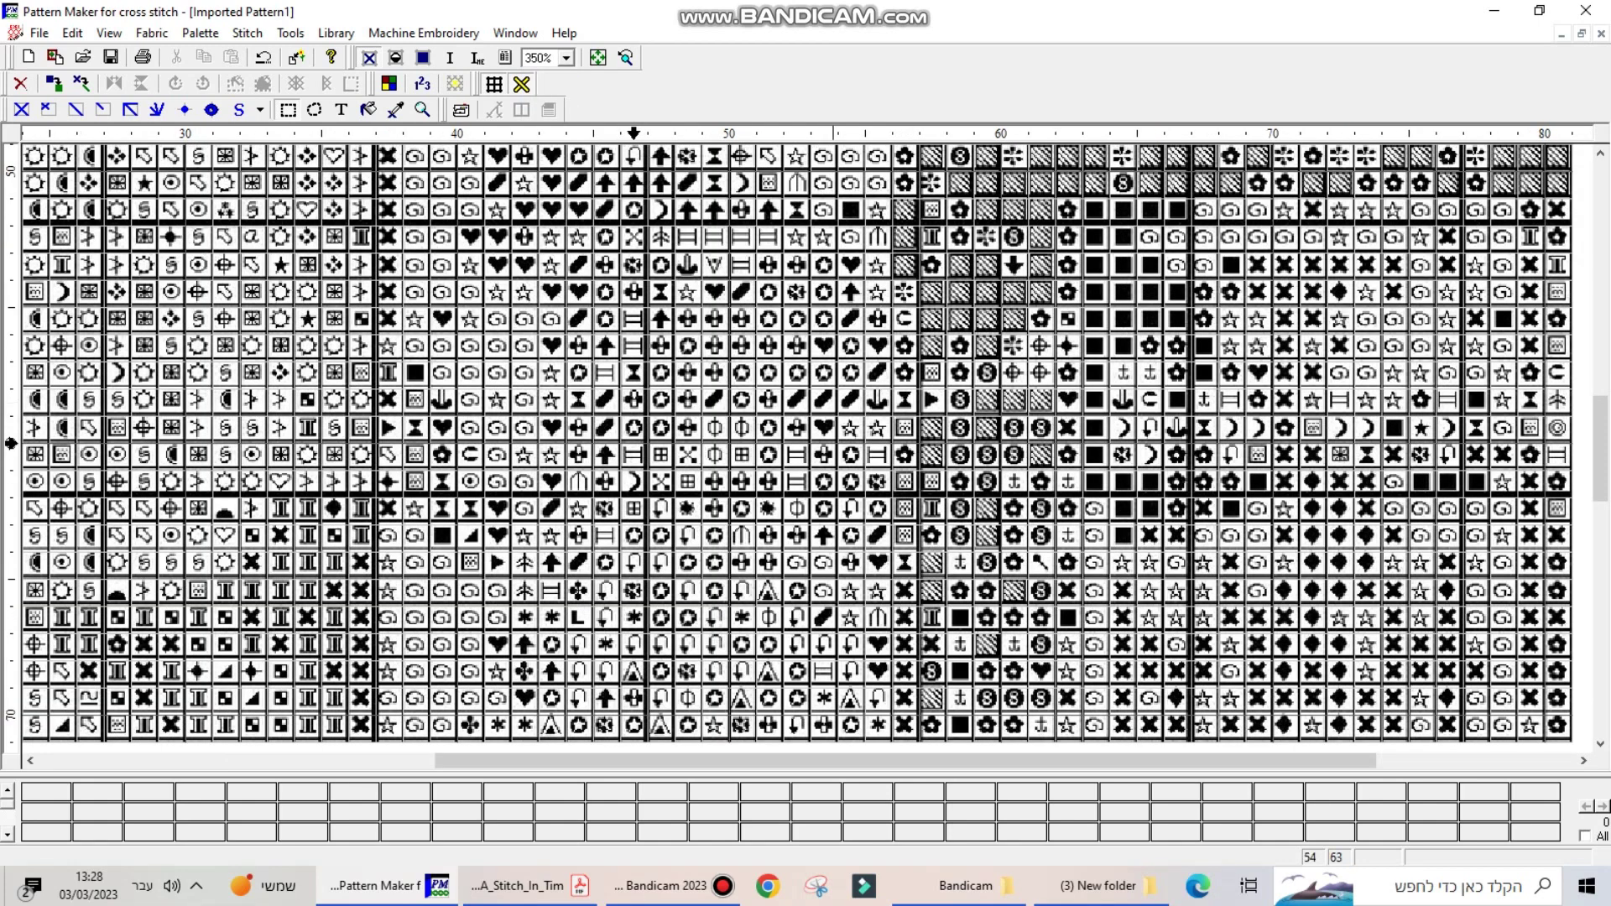
pyautogui.hscroll(5, 798, 445)
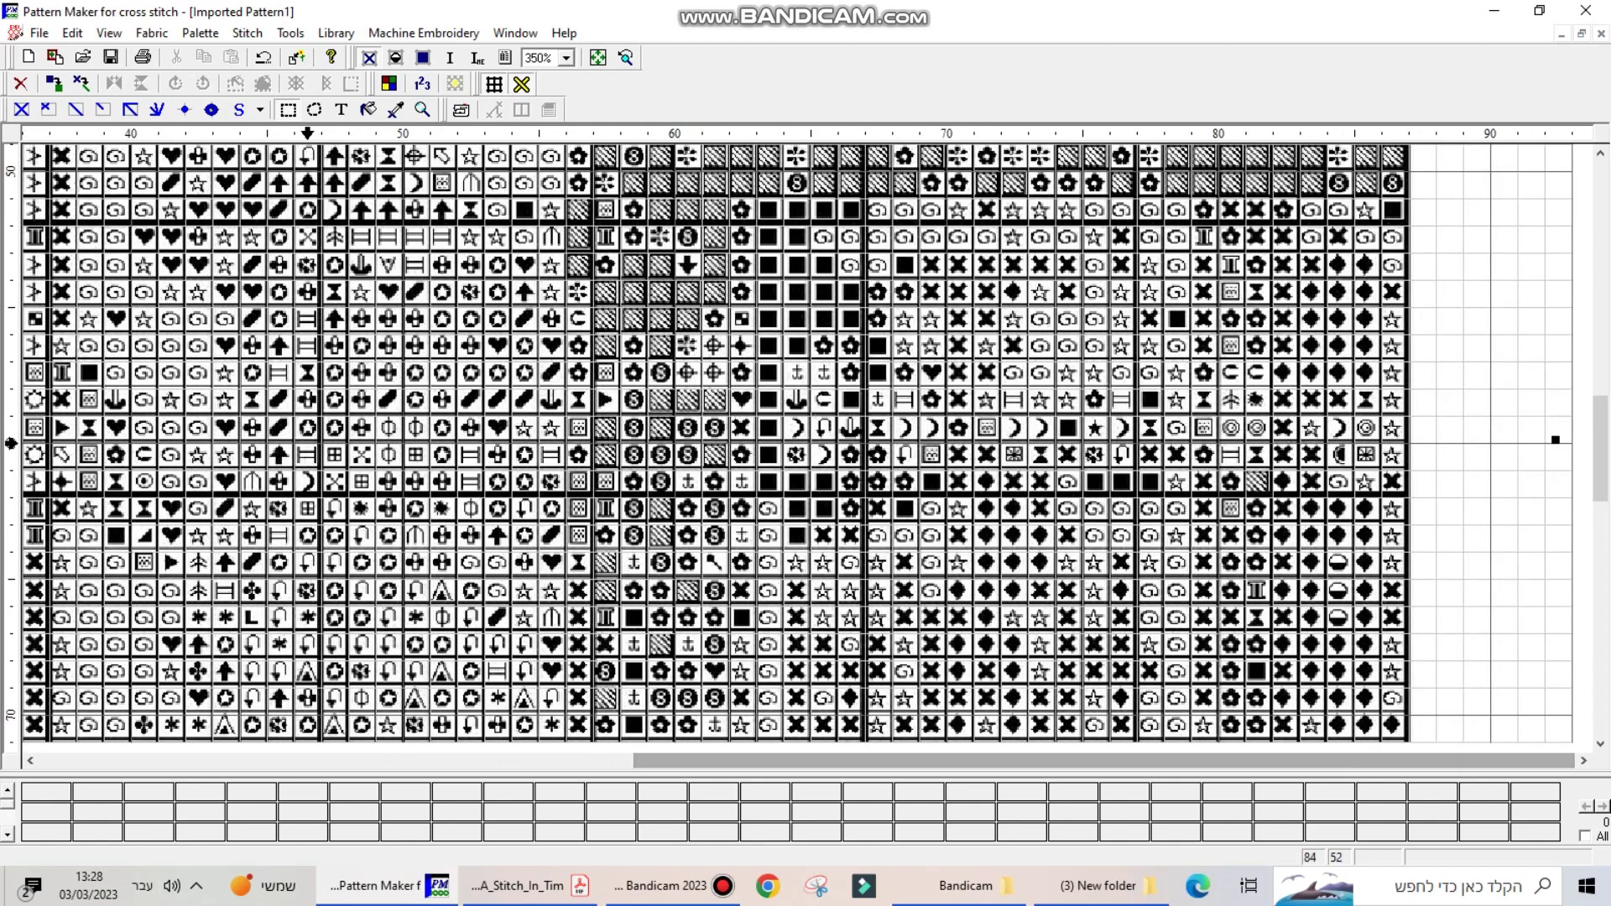
pyautogui.scroll(-4, 797, 444)
pyautogui.scroll(-10, 797, 444)
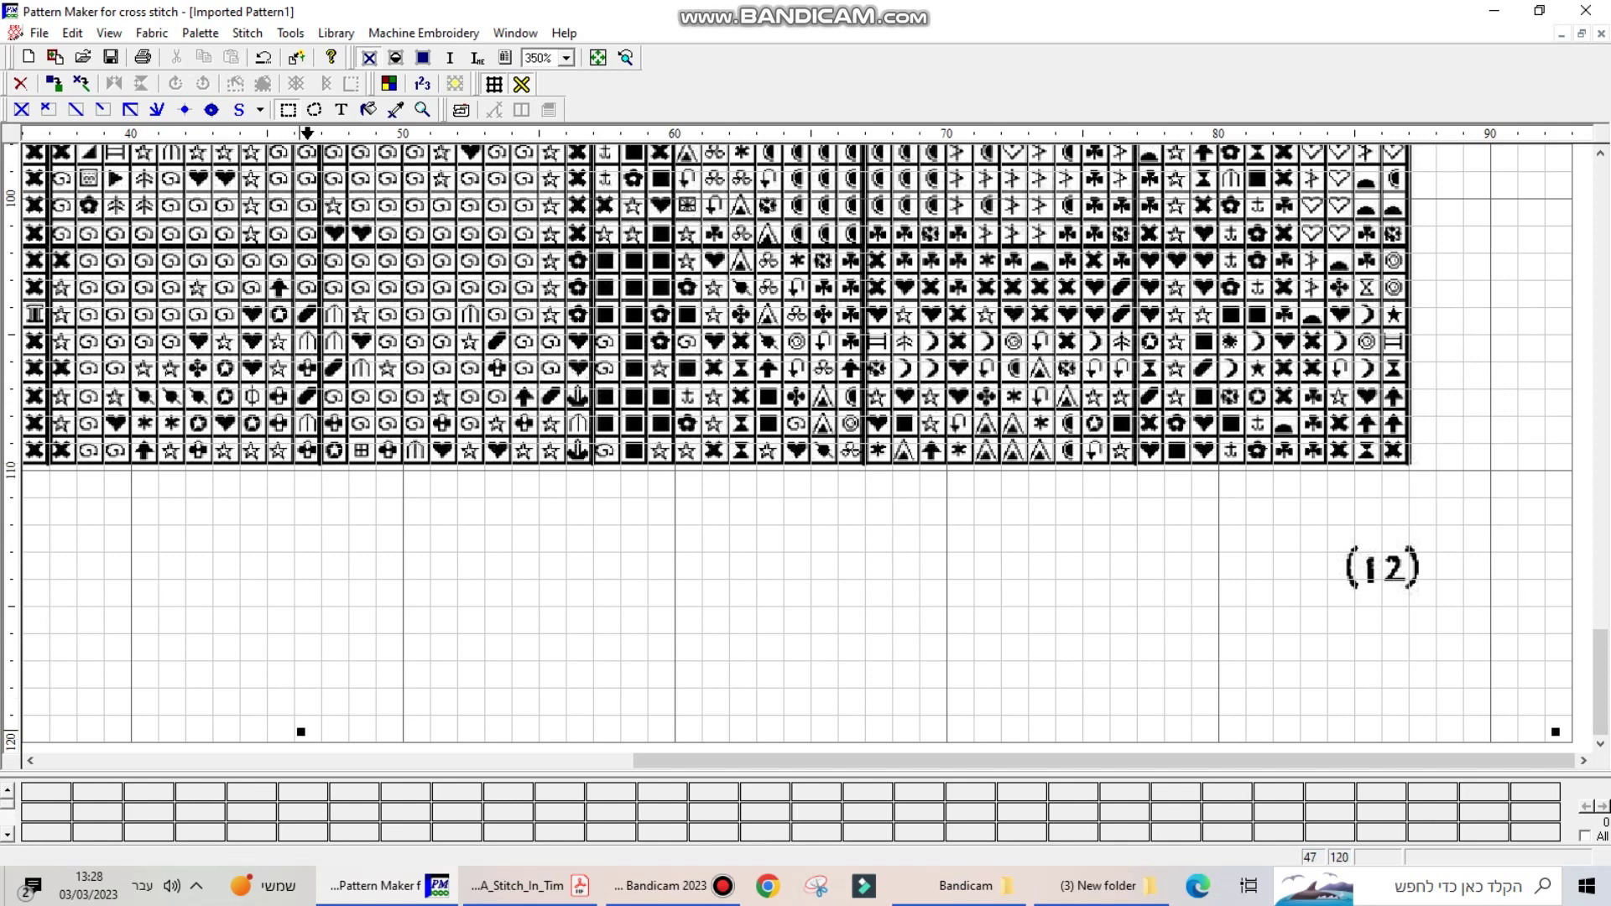
pyautogui.moveTo(300, 731); pyautogui.dragTo(300, 737)
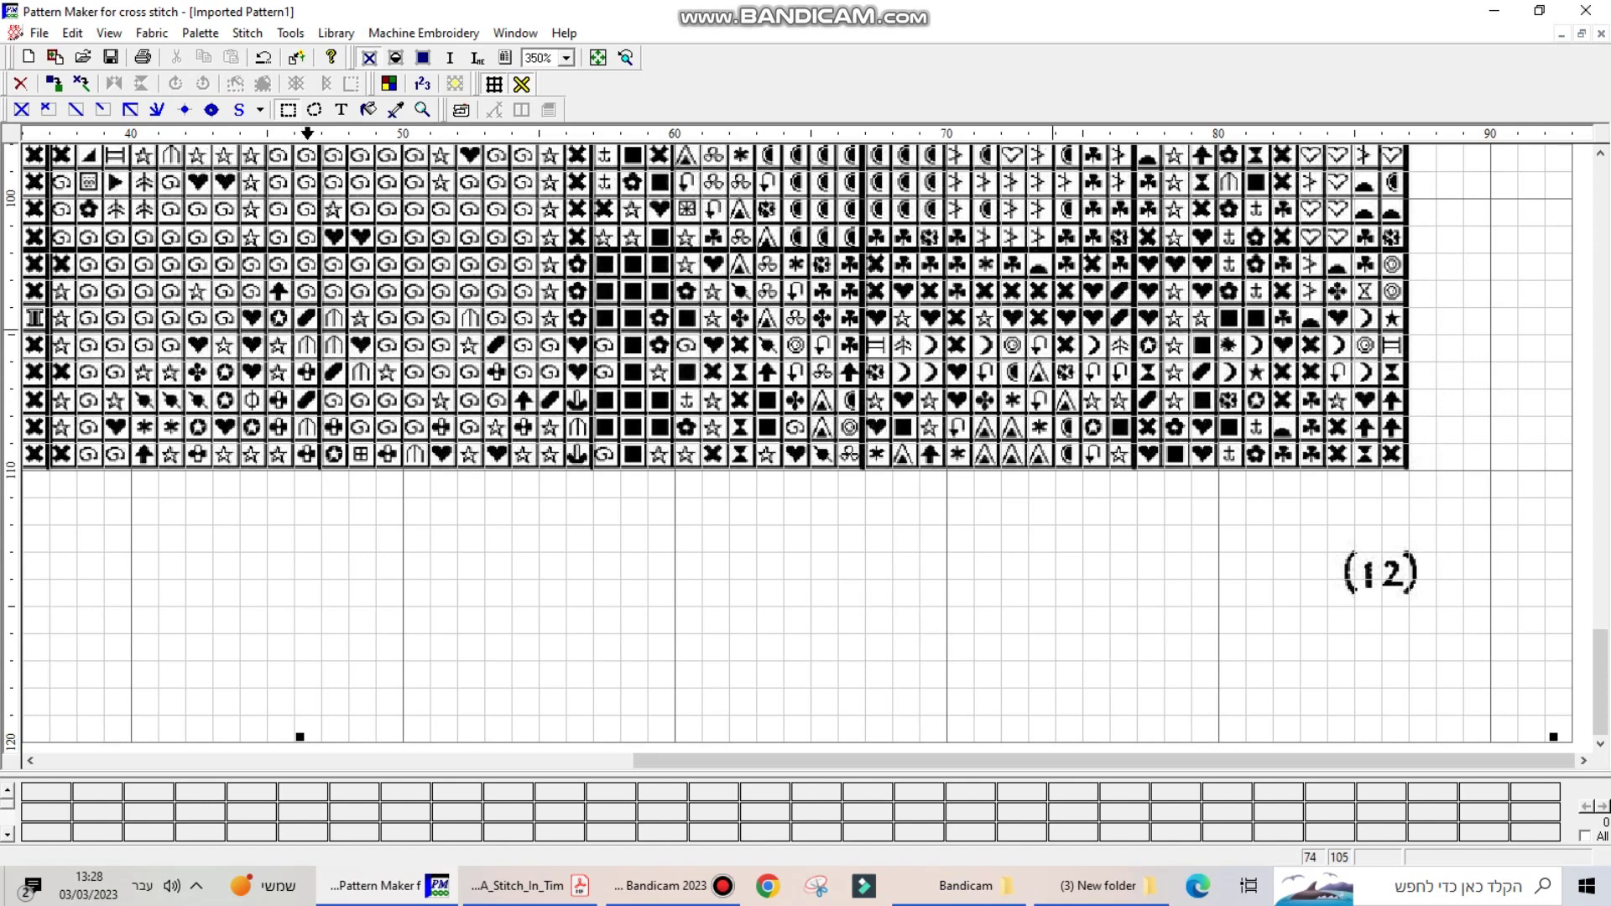
pyautogui.moveTo(300, 737); pyautogui.dragTo(299, 738)
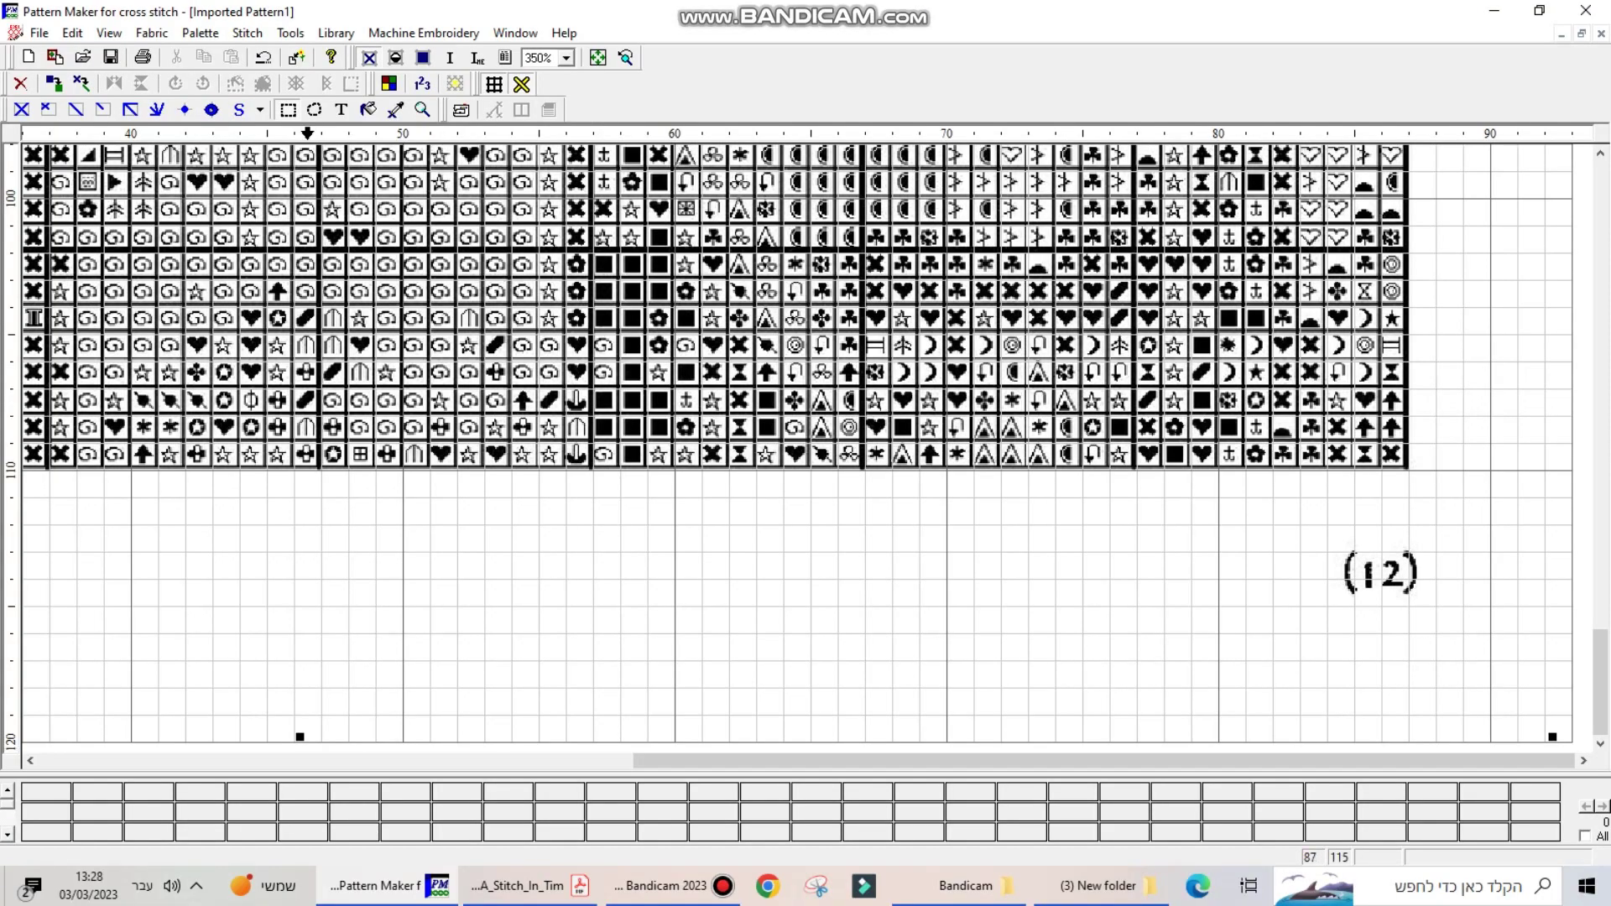
pyautogui.moveTo(1600, 683); pyautogui.dragTo(1600, 242)
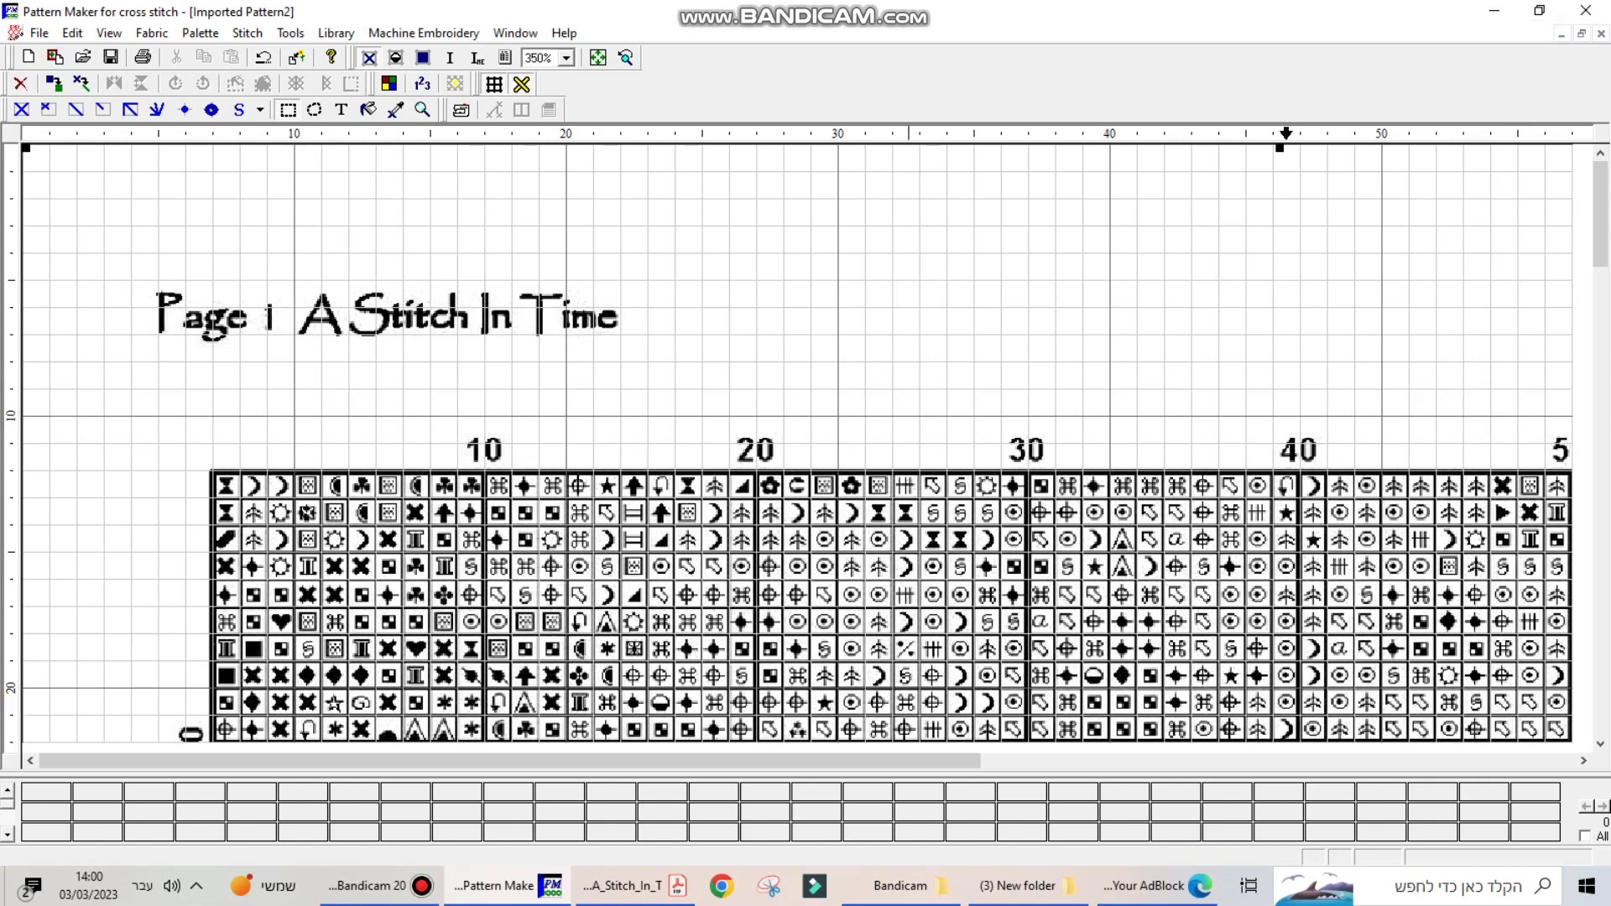
# Step: Open the finished A Stitch In Time pattern from New folder (3), and return to the imported page 1 pattern in a maximized window
pyautogui.click(1581, 34)
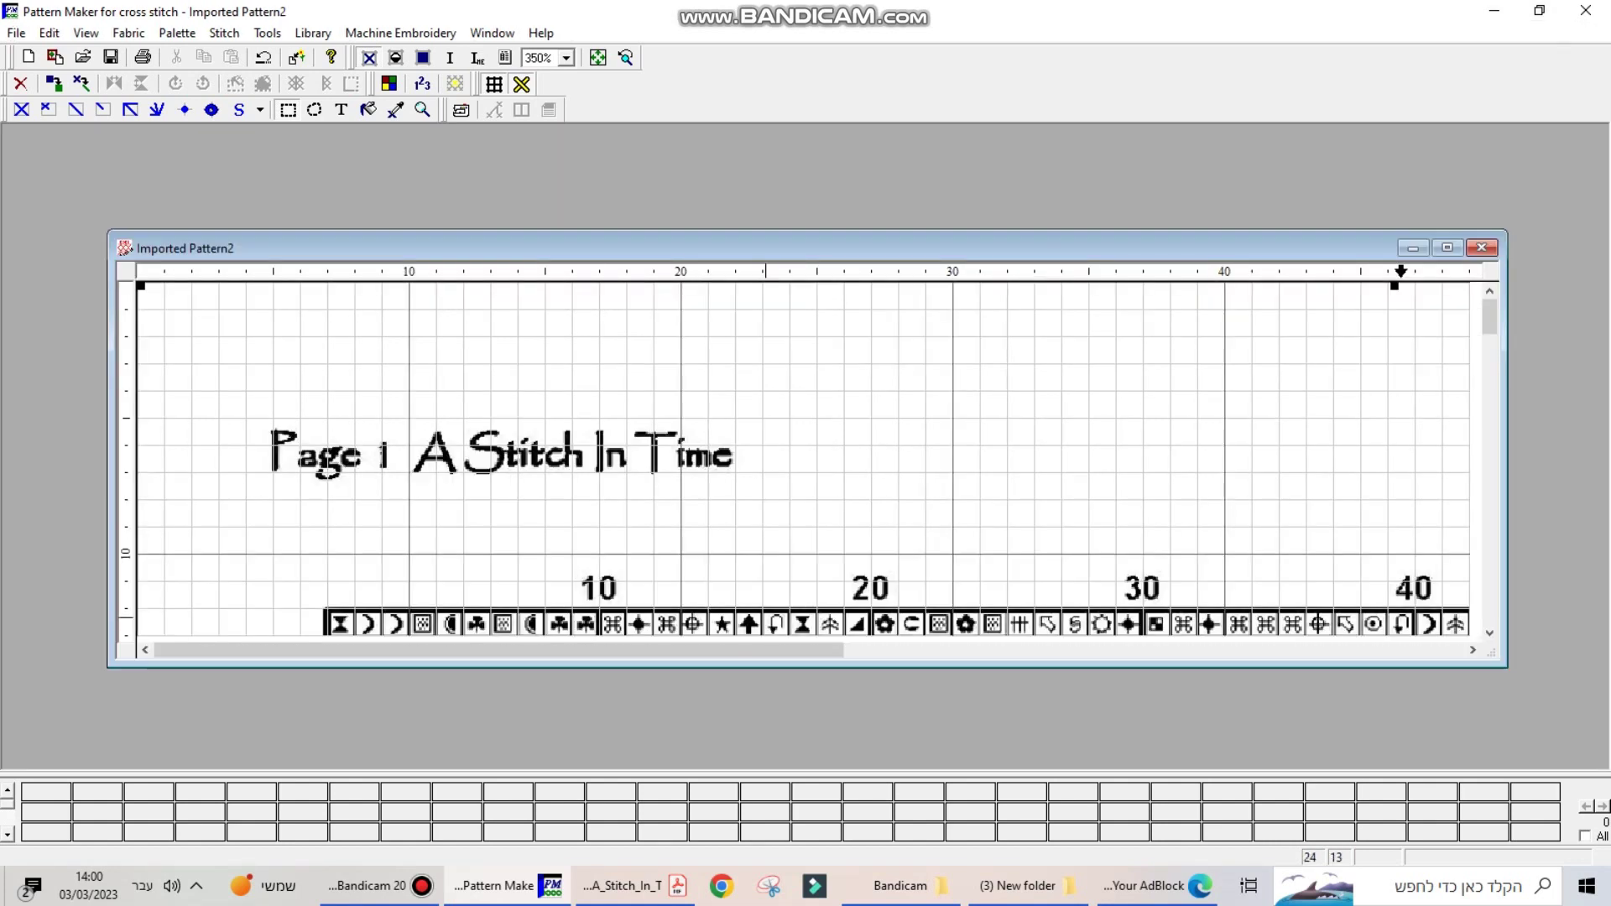
pyautogui.click(1017, 886)
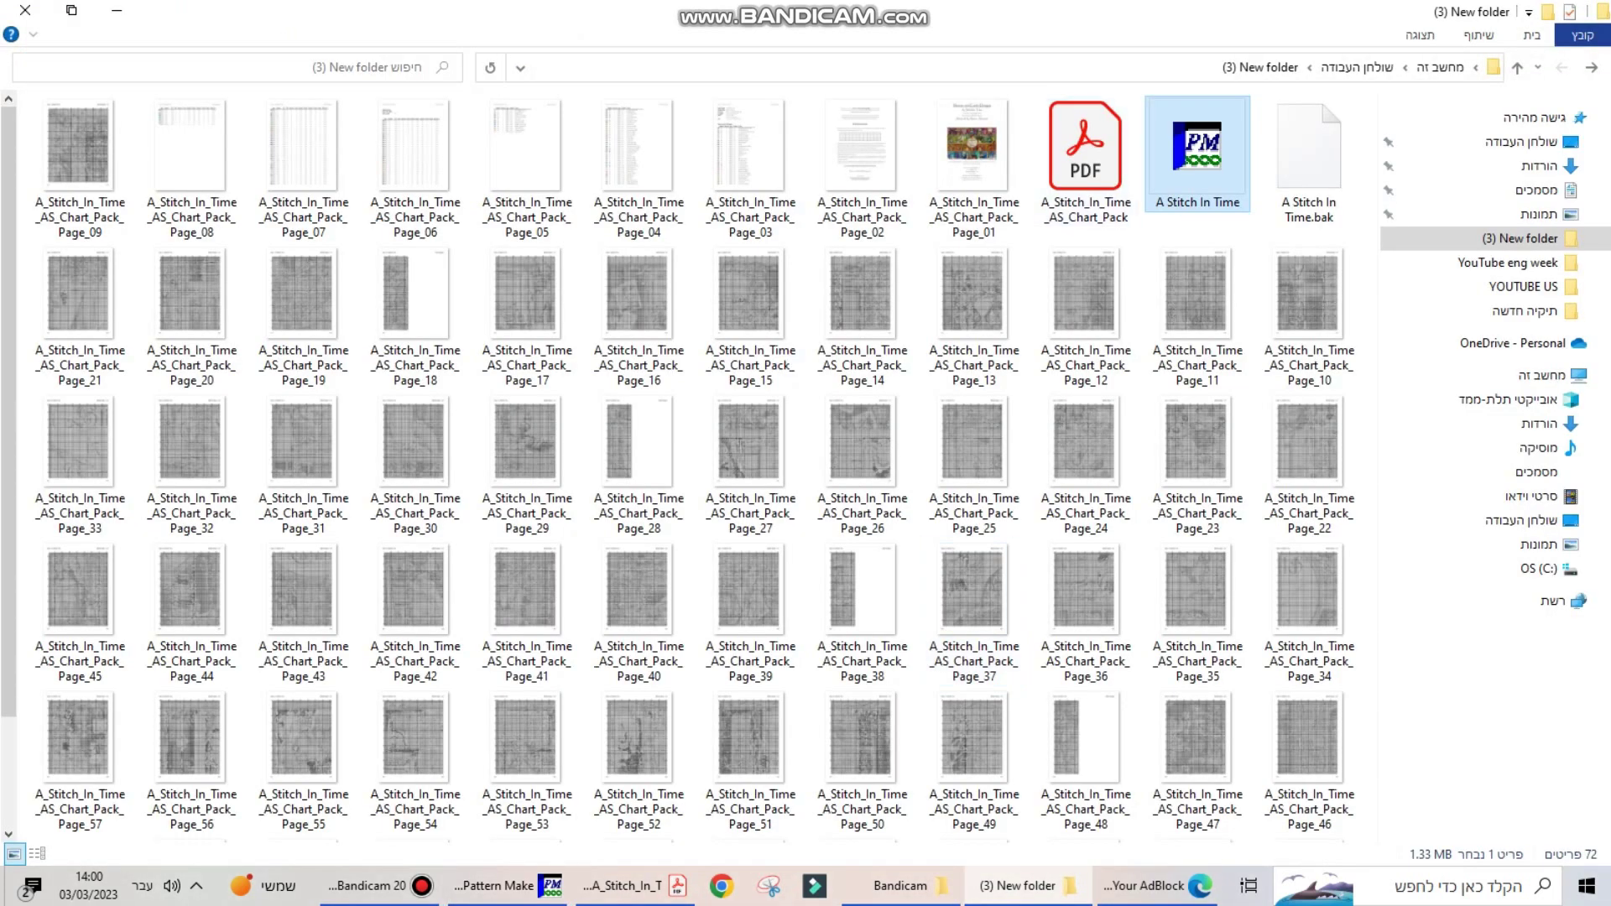
pyautogui.doubleClick(1197, 154)
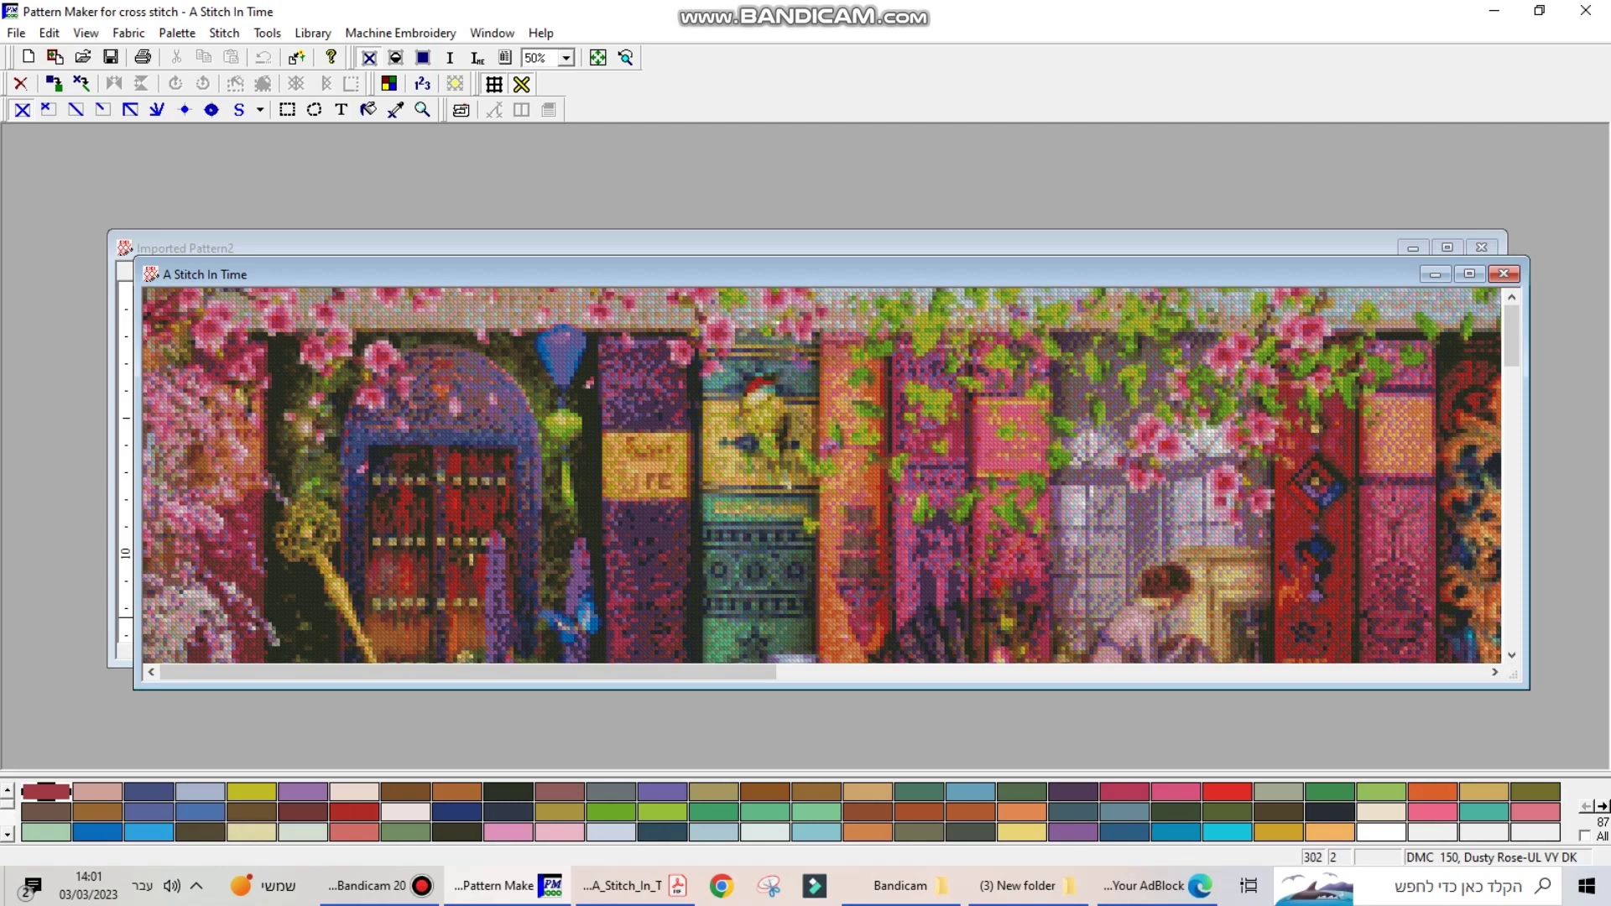
pyautogui.click(1217, 247)
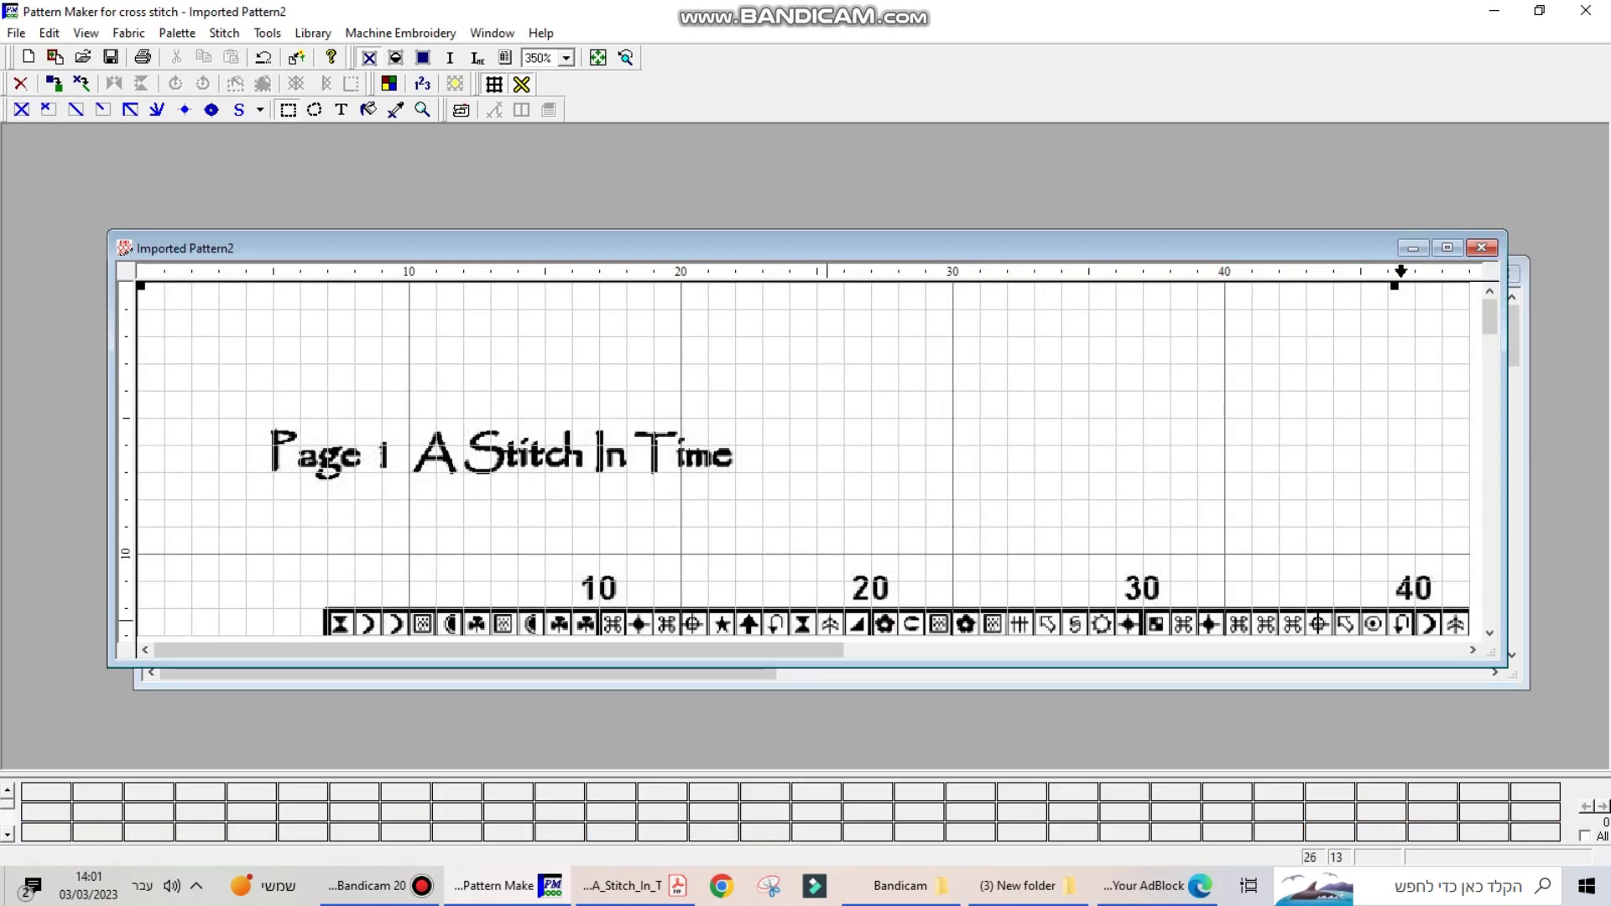
pyautogui.click(1446, 247)
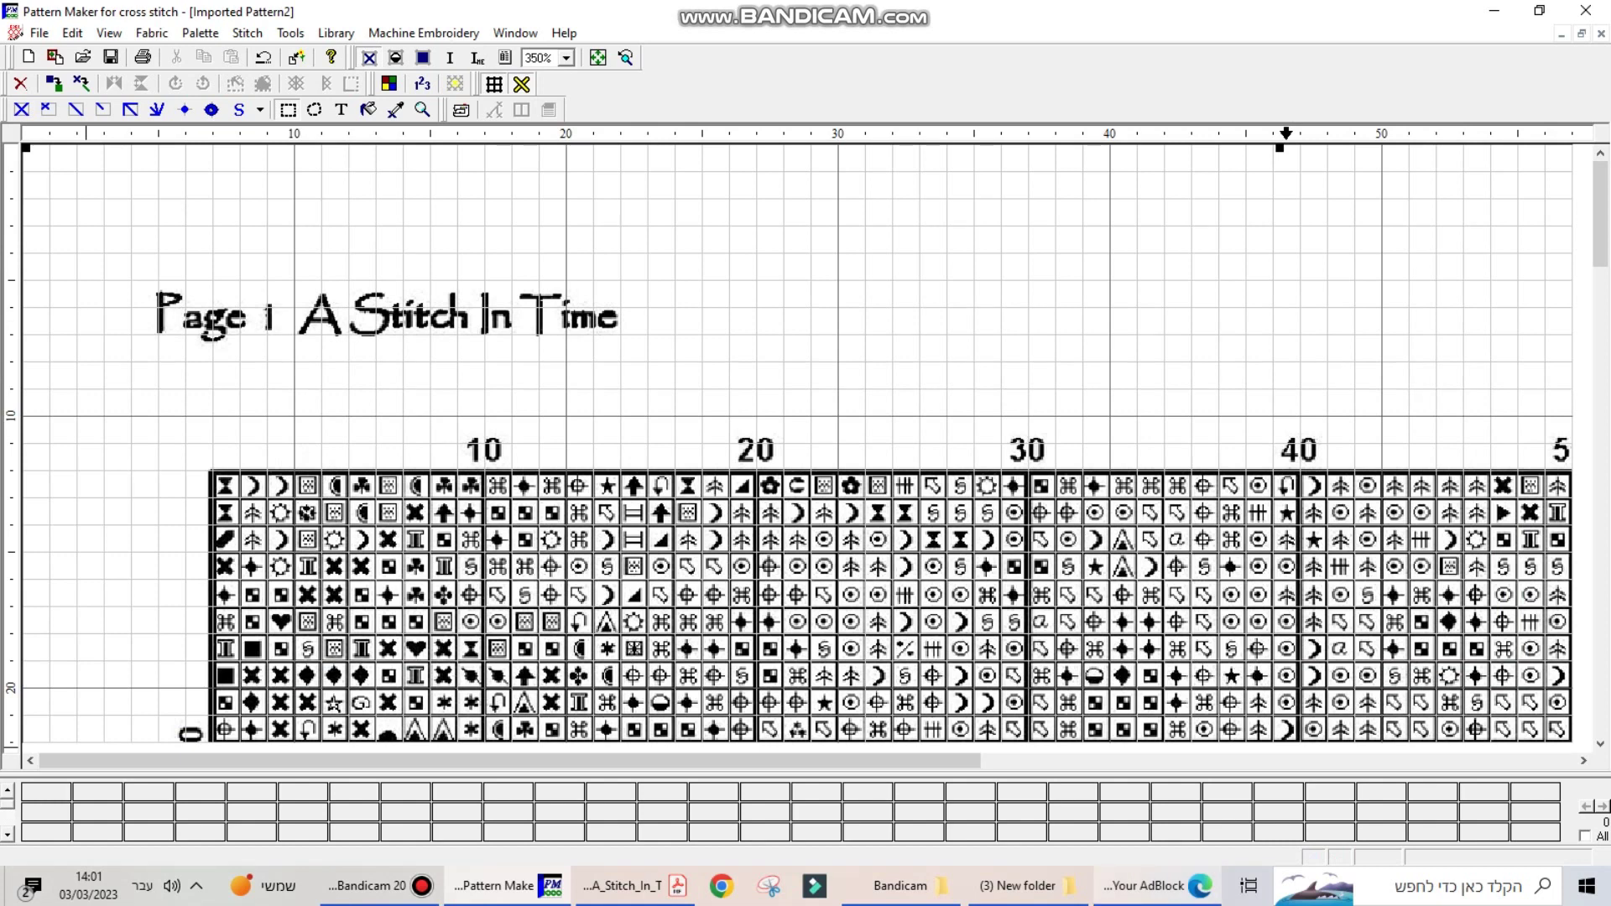
# Step: Open the chart pack's Page_03 image and enlarge it to read the floss list with its symbols and DMC numbers
pyautogui.click(1024, 885)
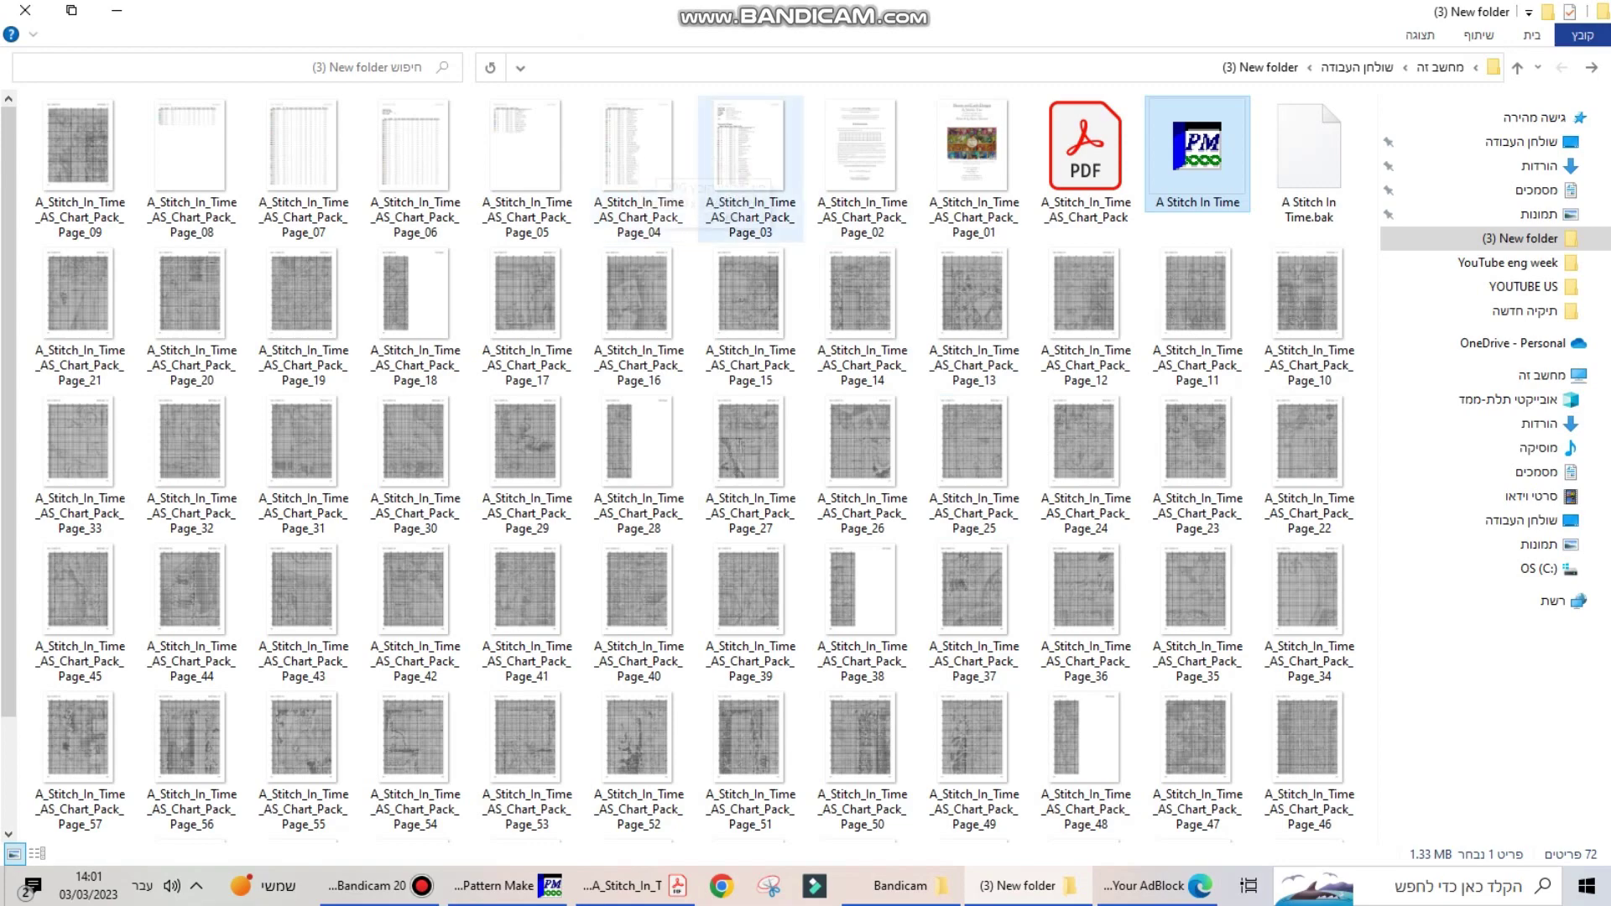
pyautogui.doubleClick(749, 159)
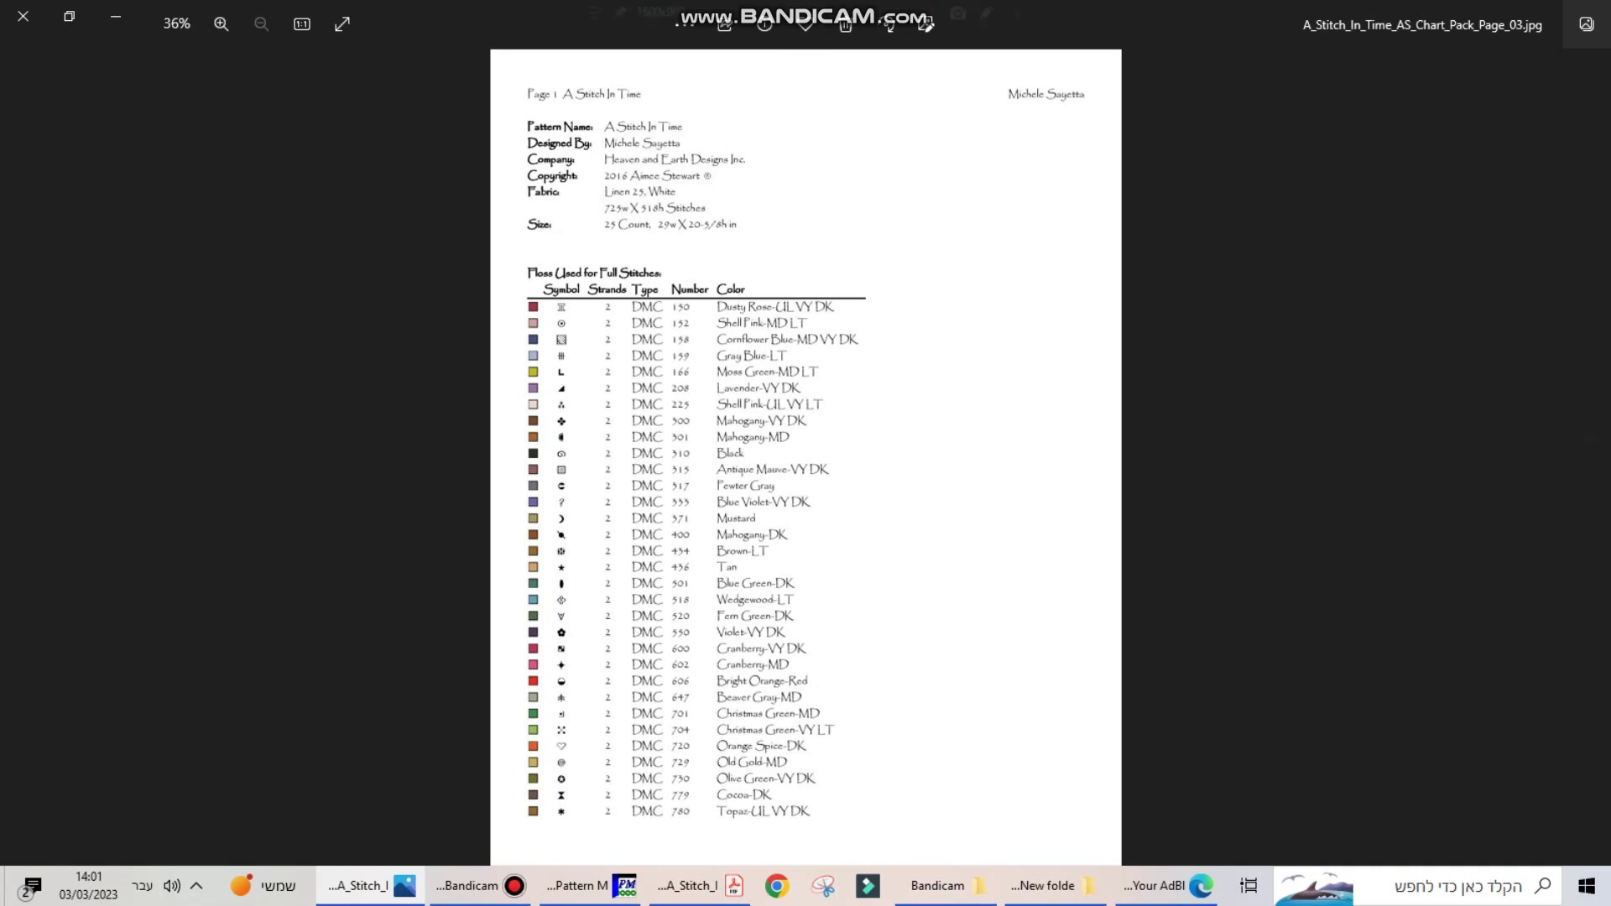
pyautogui.scroll(5, 753, 335)
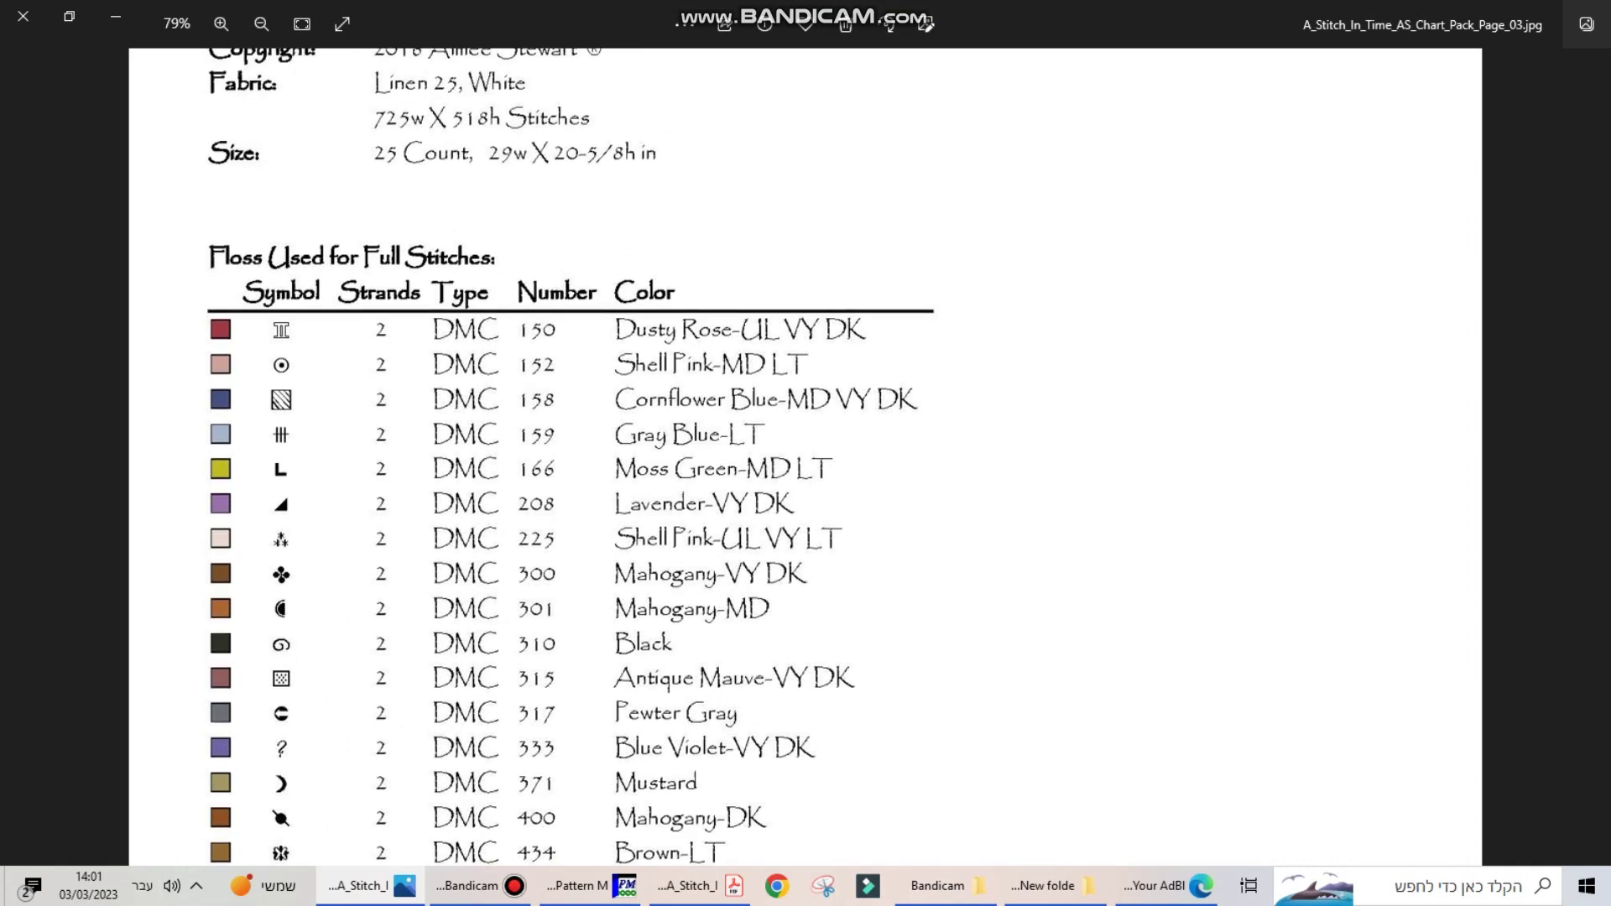
# Step: Return to Pattern Maker and add DMC color 150 to the imported pattern's empty palette
pyautogui.click(587, 886)
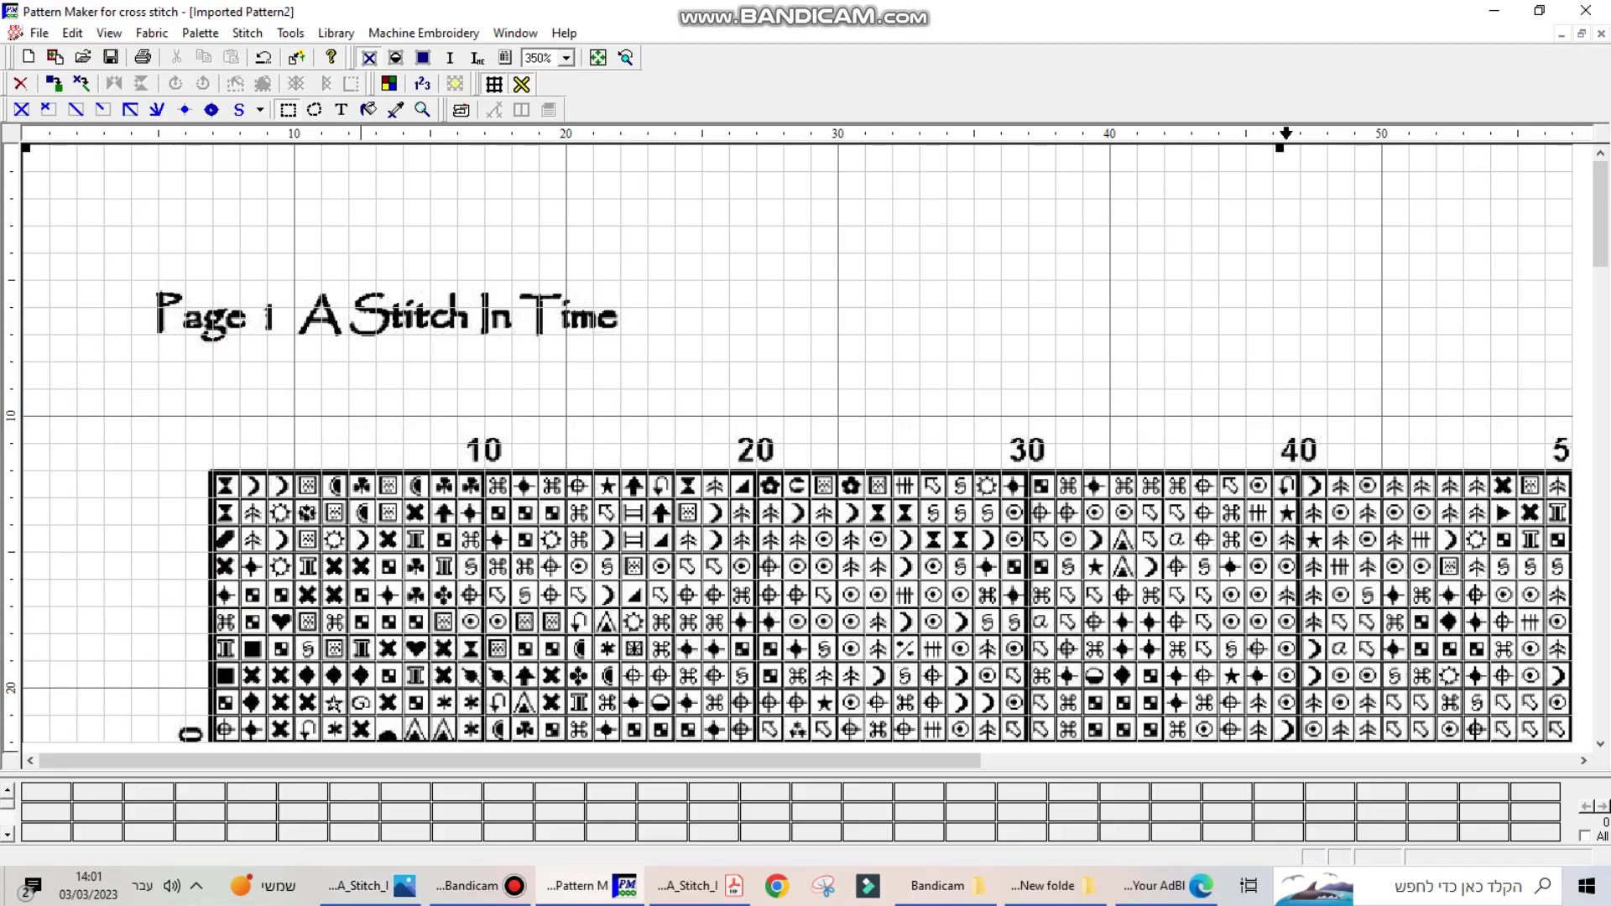
pyautogui.press('F4')
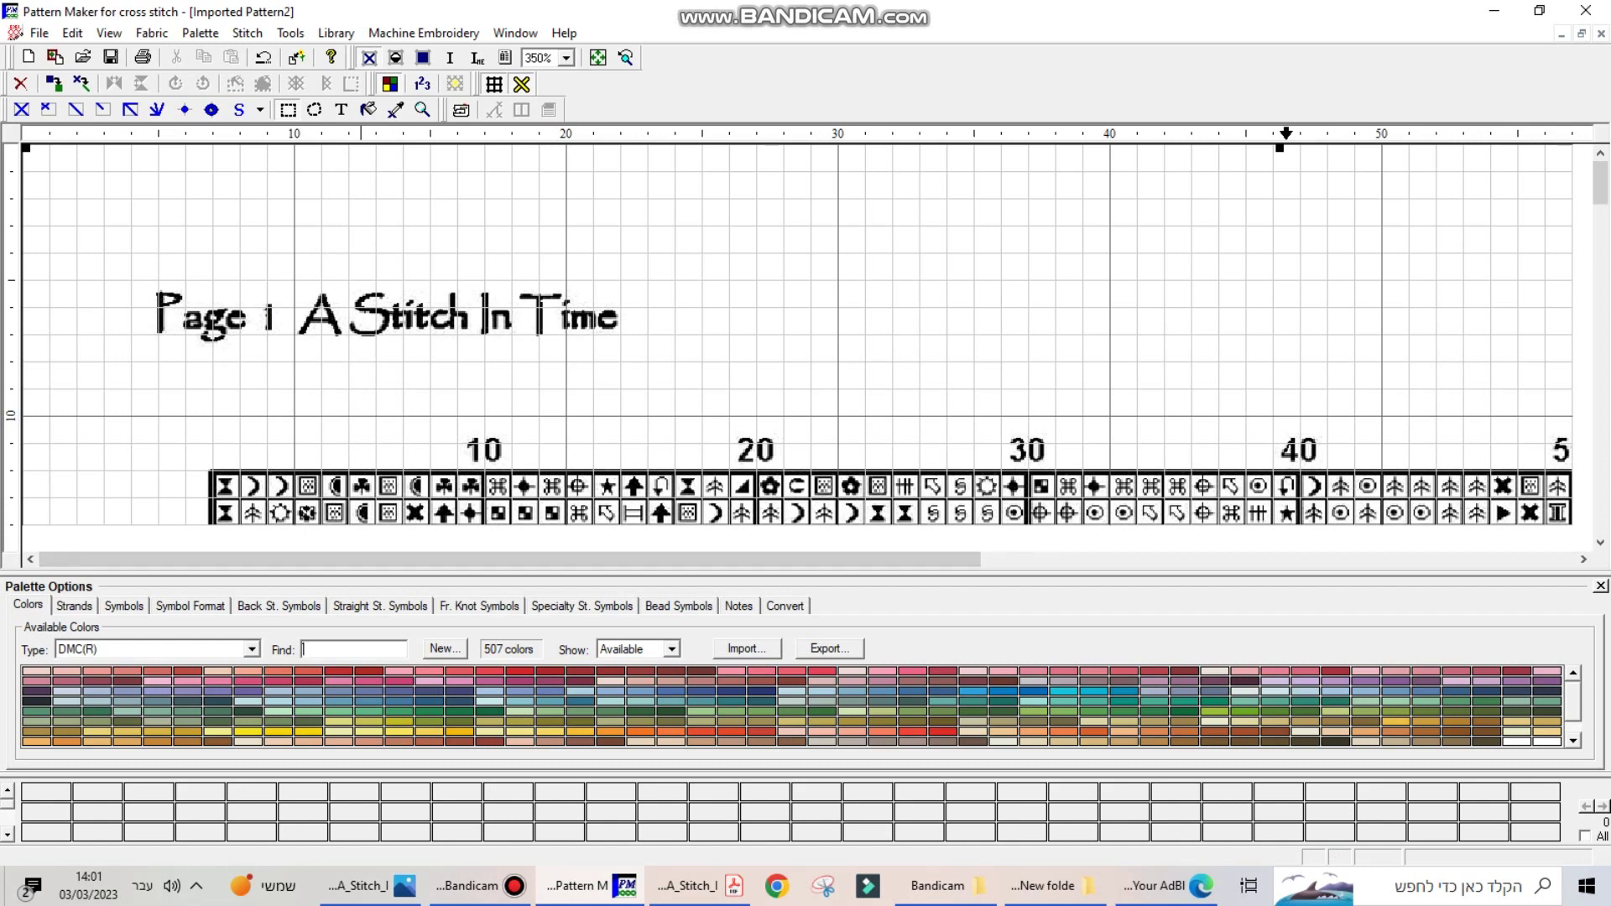
pyautogui.write('150')
pyautogui.press('Return')
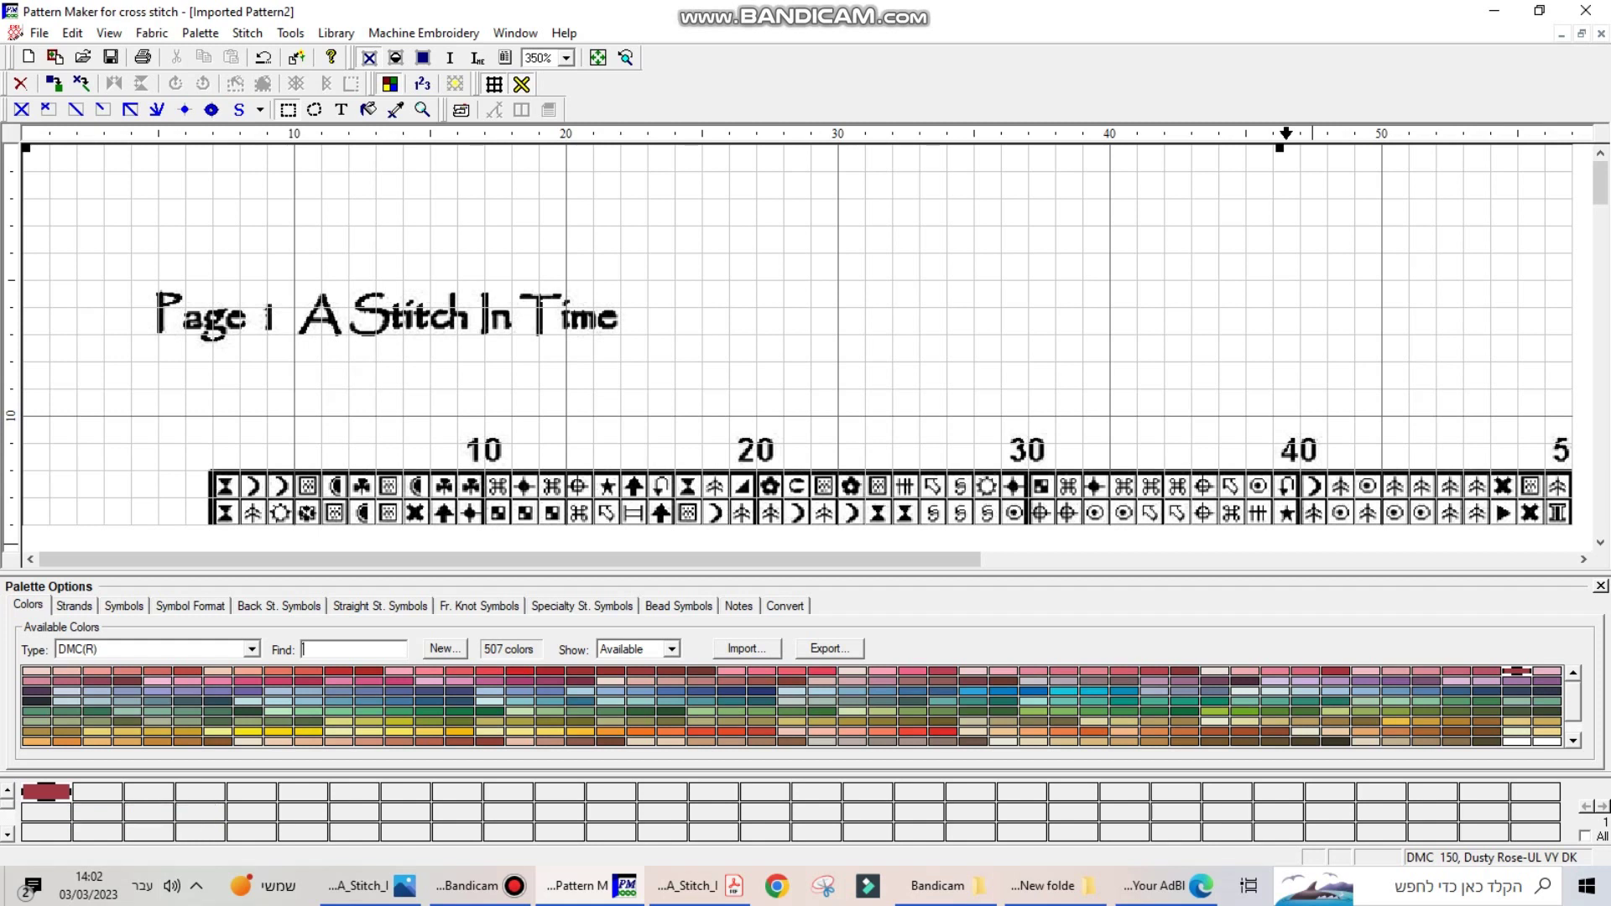
# Step: Display the full-stitch symbols of the CrossStitch3 font and check the floss list for the symbol belonging to DMC 150
pyautogui.click(189, 605)
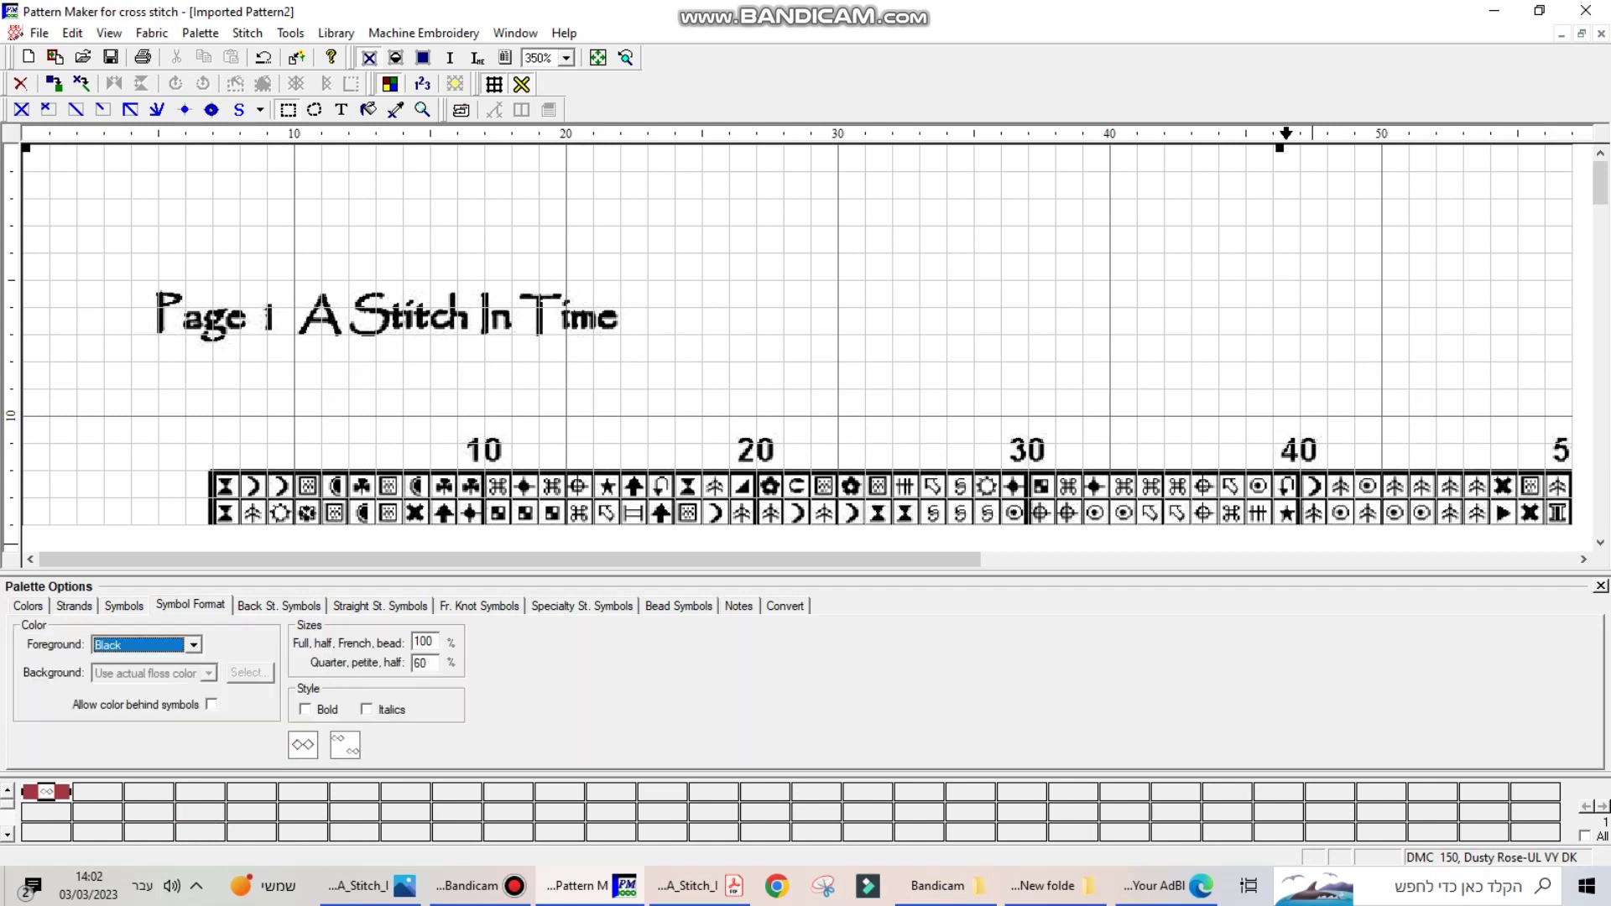
pyautogui.click(279, 605)
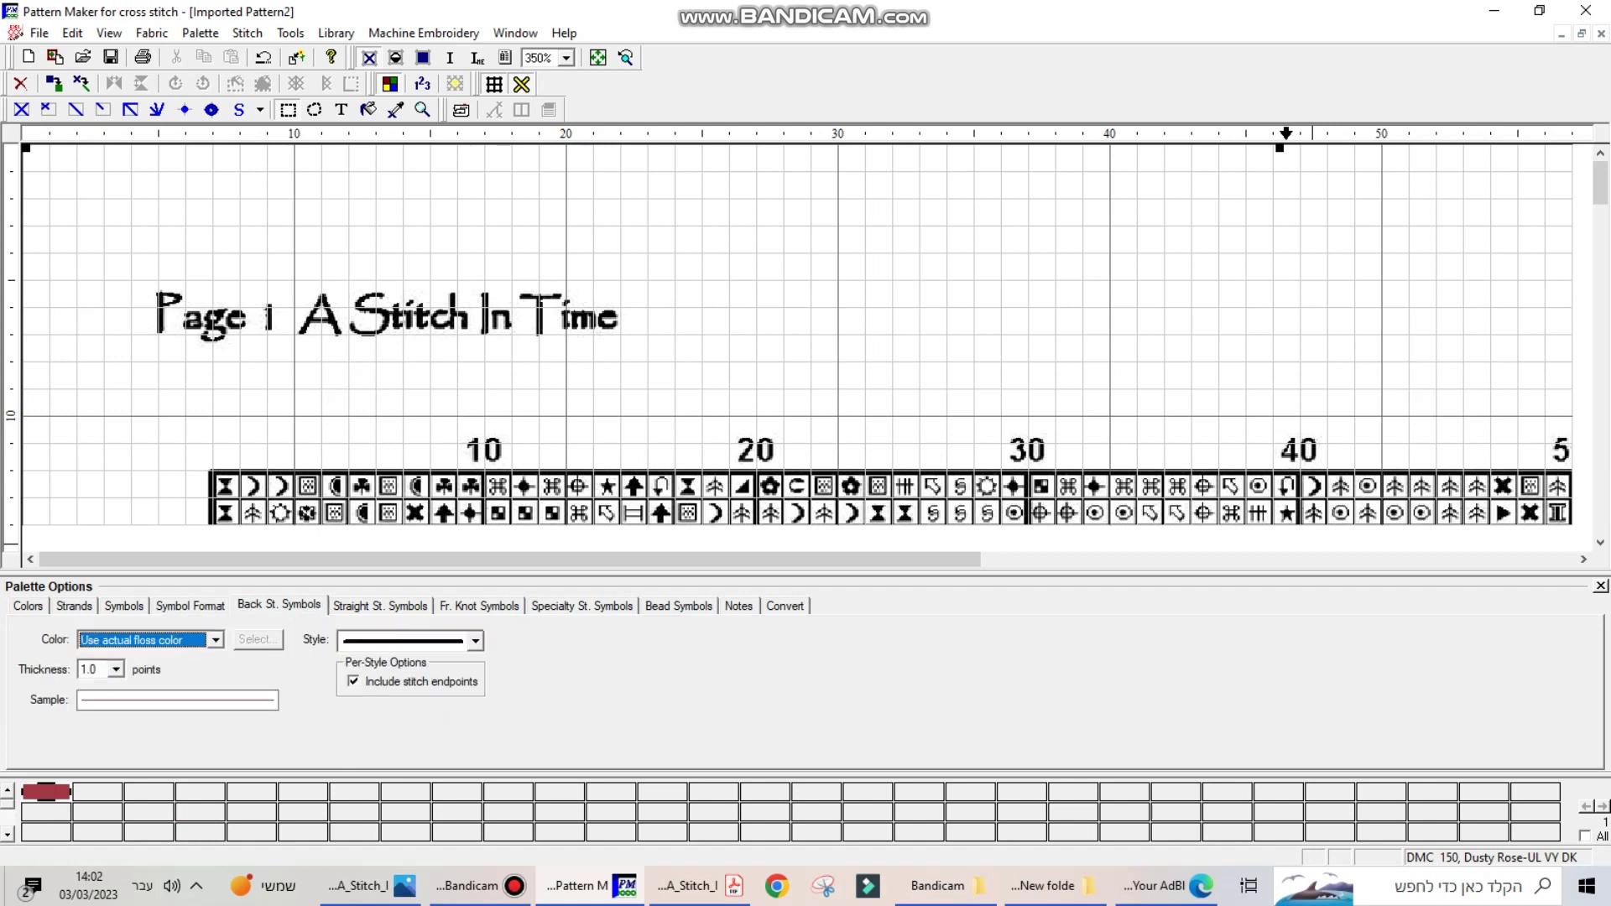
pyautogui.click(123, 605)
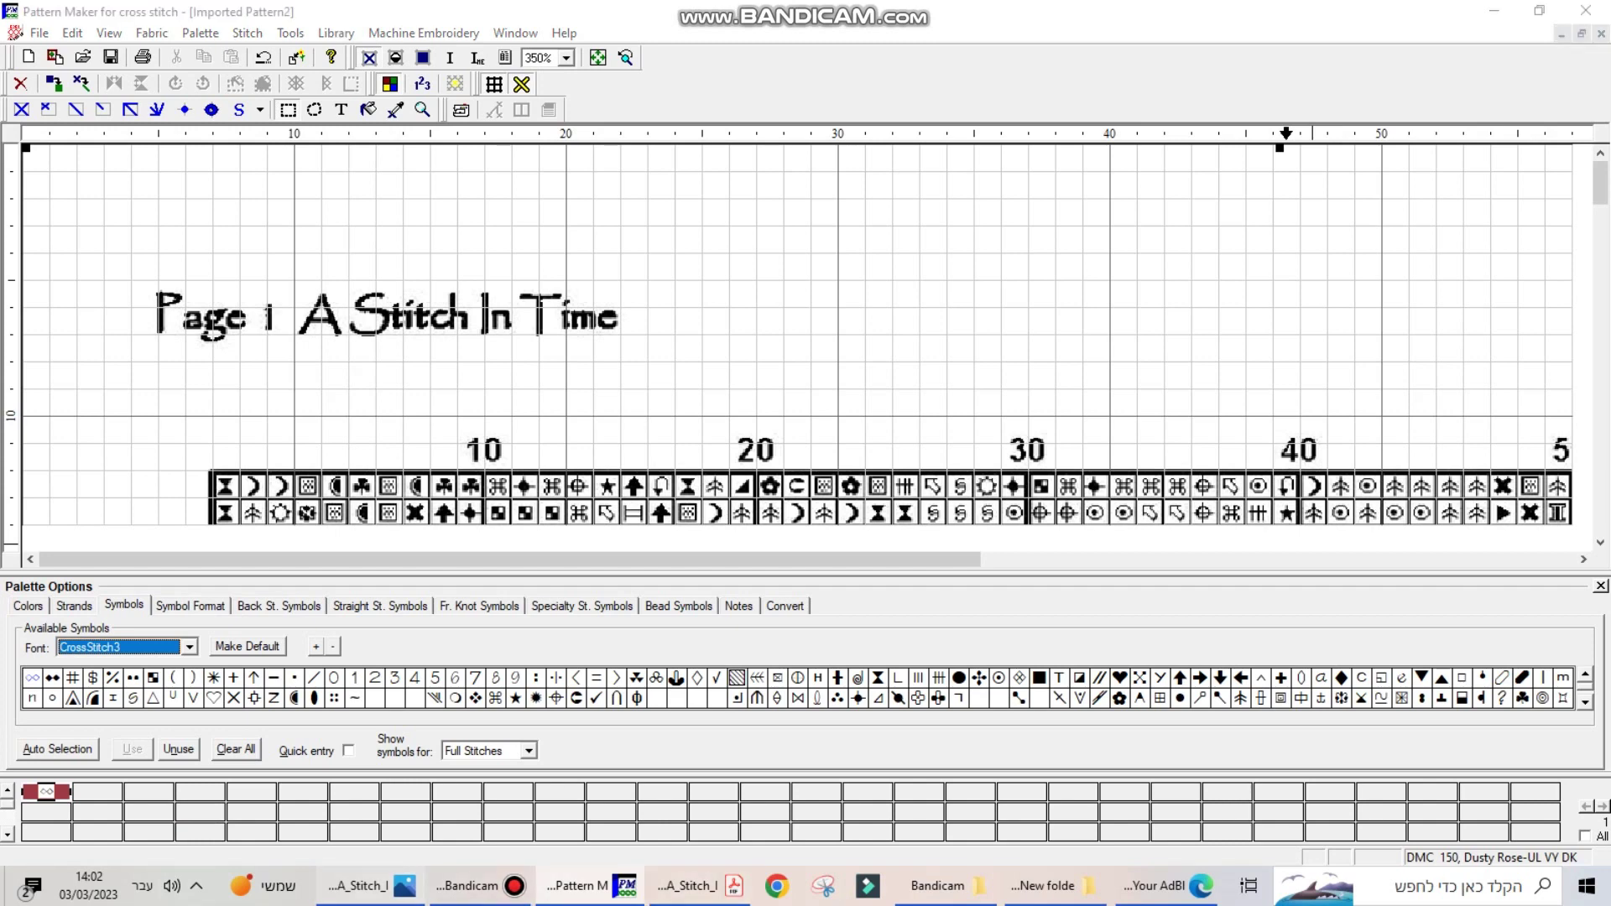
pyautogui.click(366, 886)
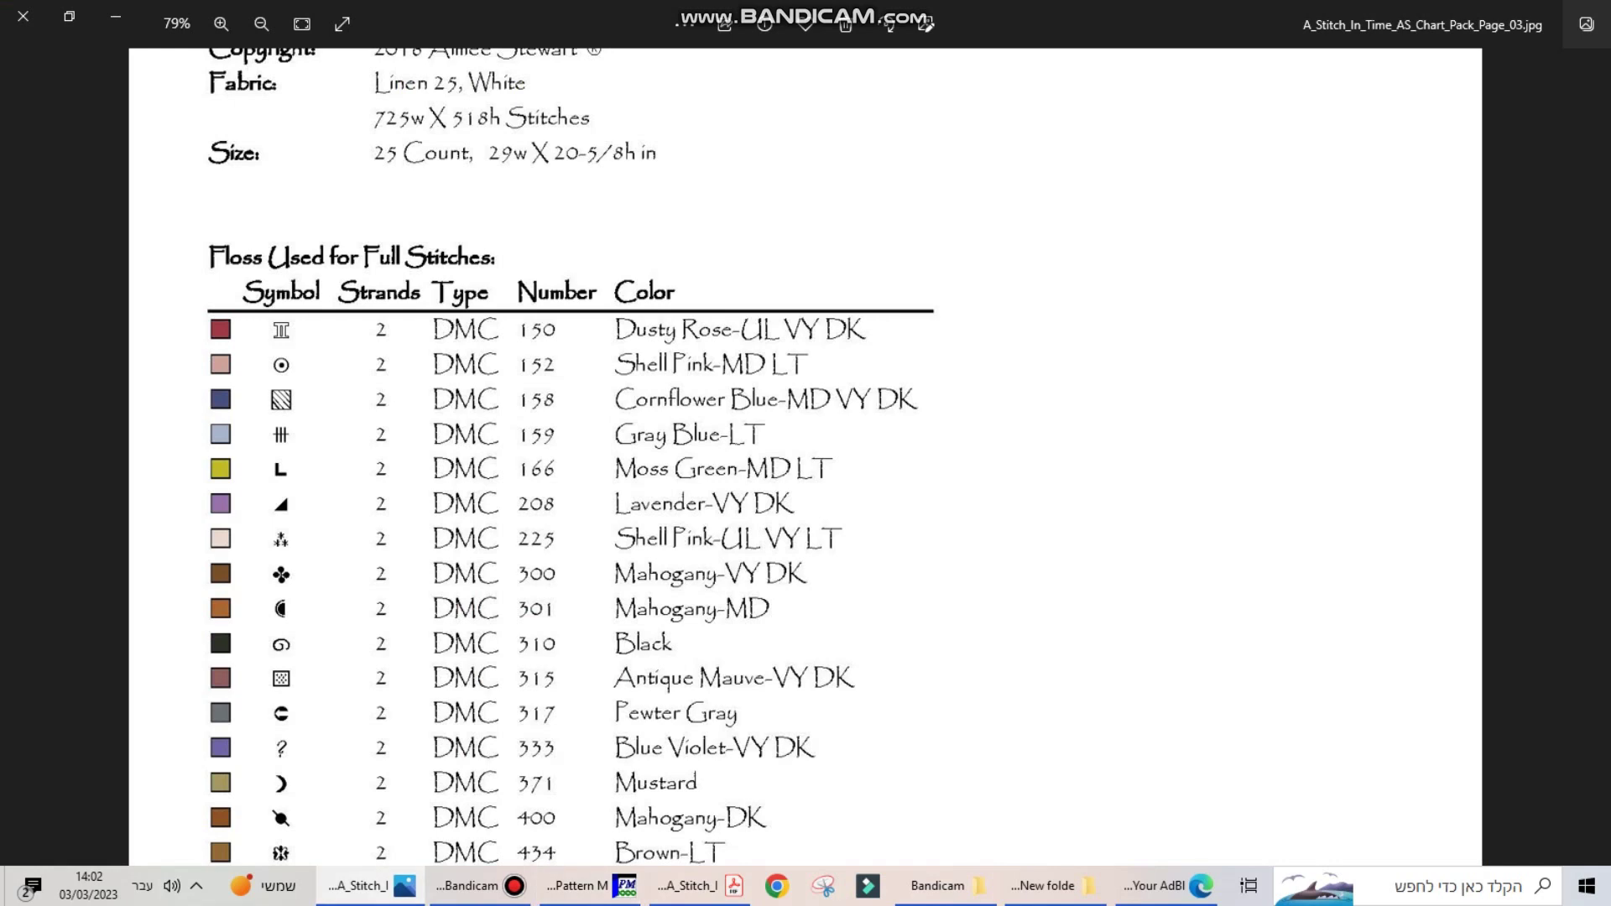
pyautogui.click(579, 885)
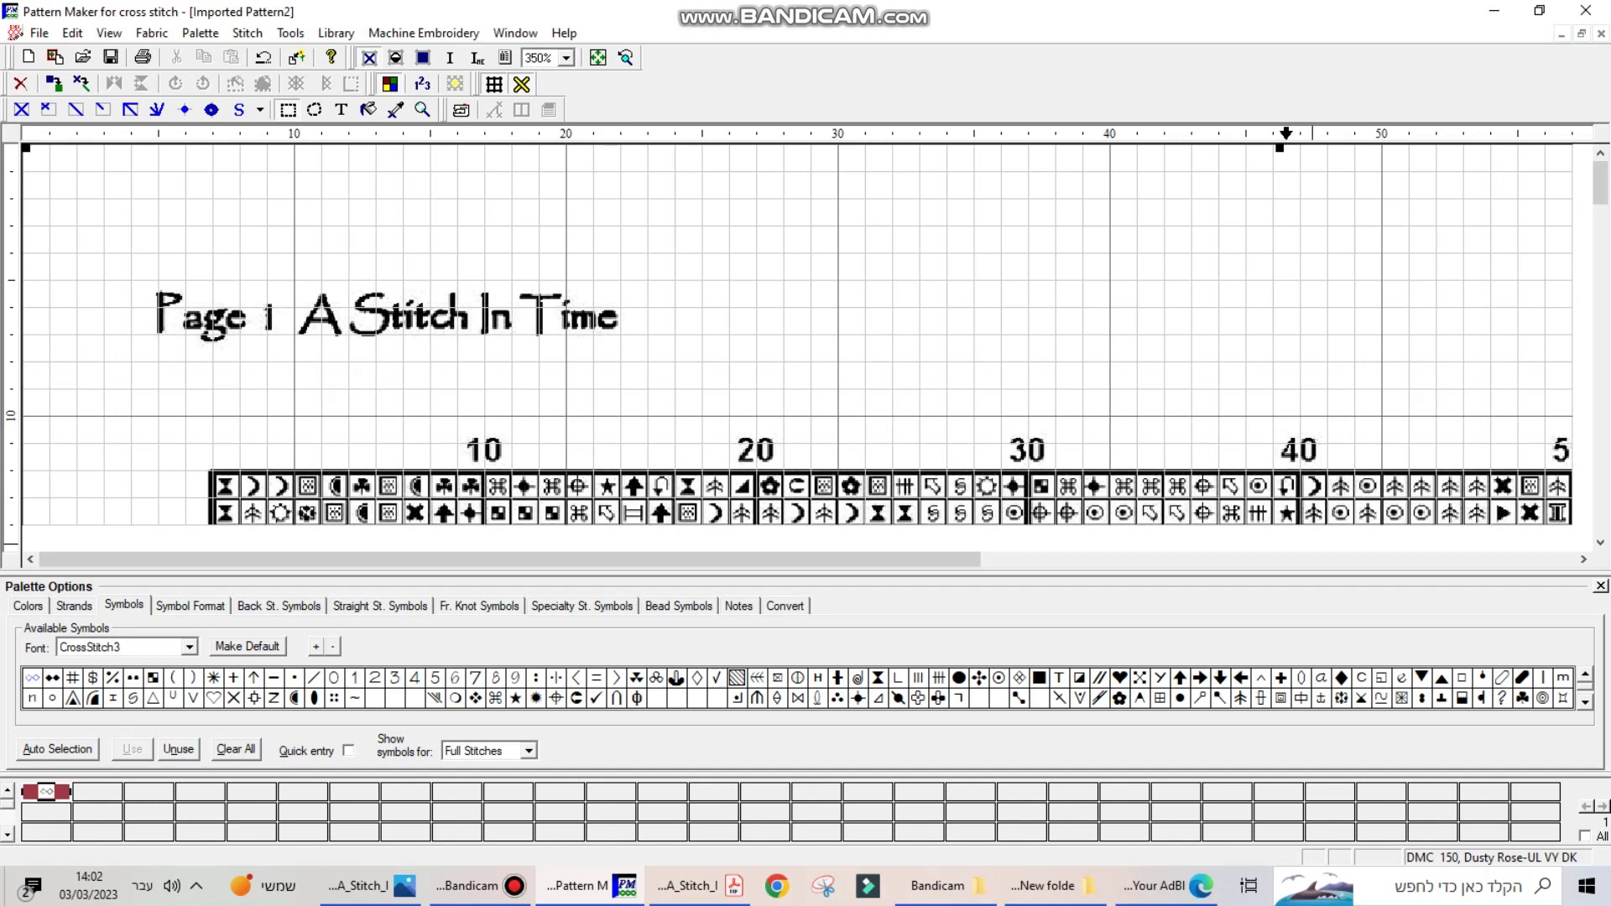
# Step: Enlarge the available symbols and assign the outlined double-column symbol to DMC 150, matching the floss list
pyautogui.click(316, 647)
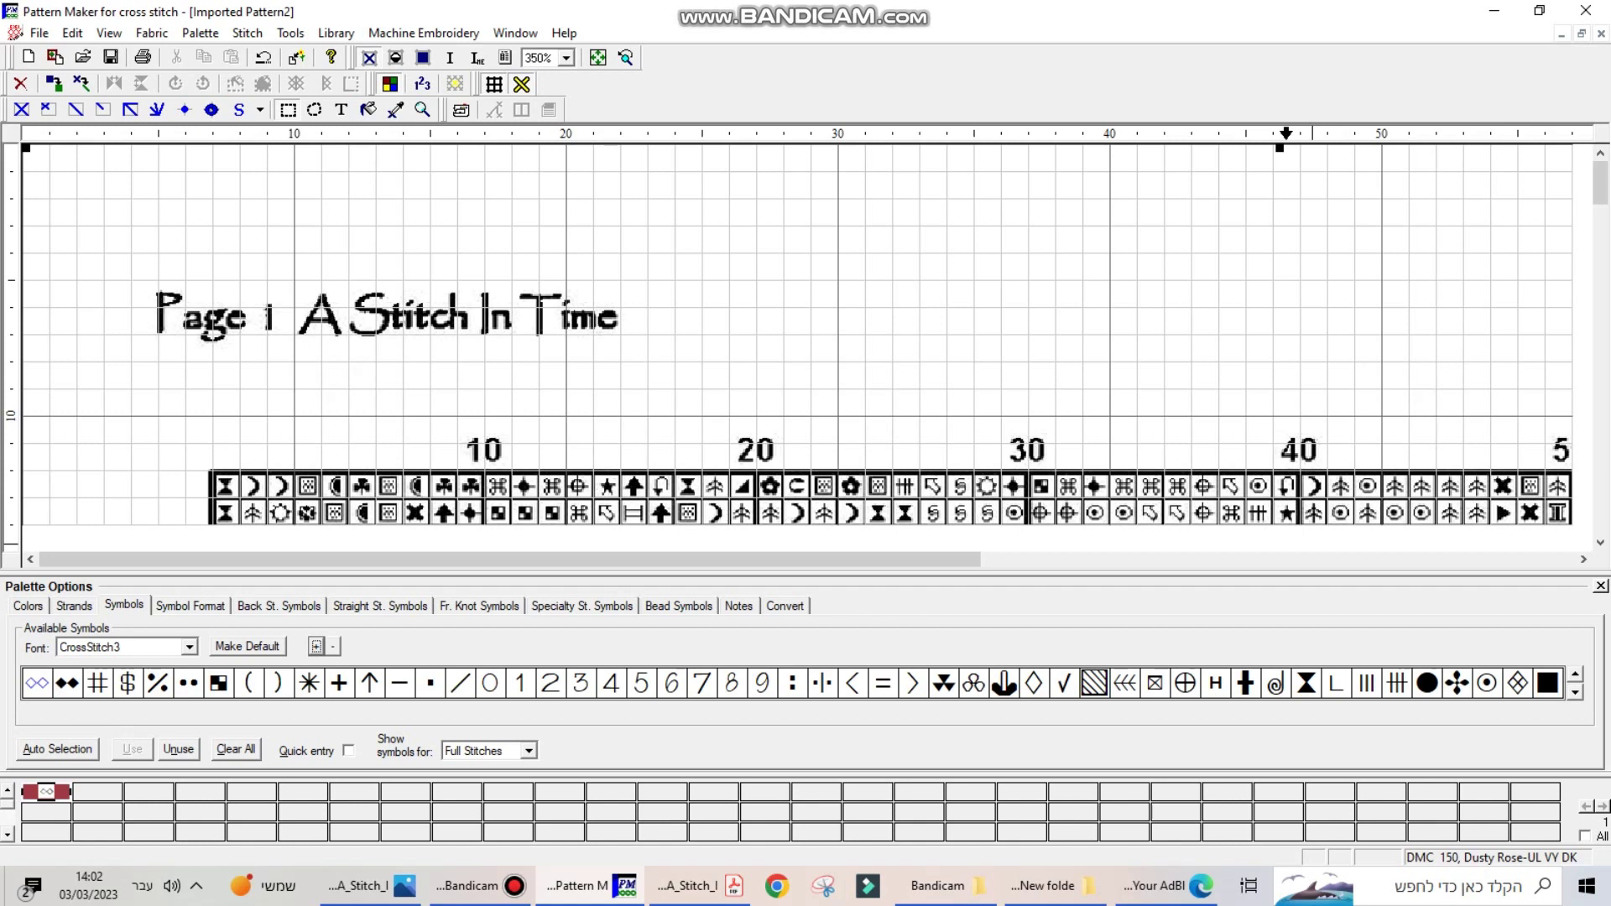
pyautogui.click(315, 647)
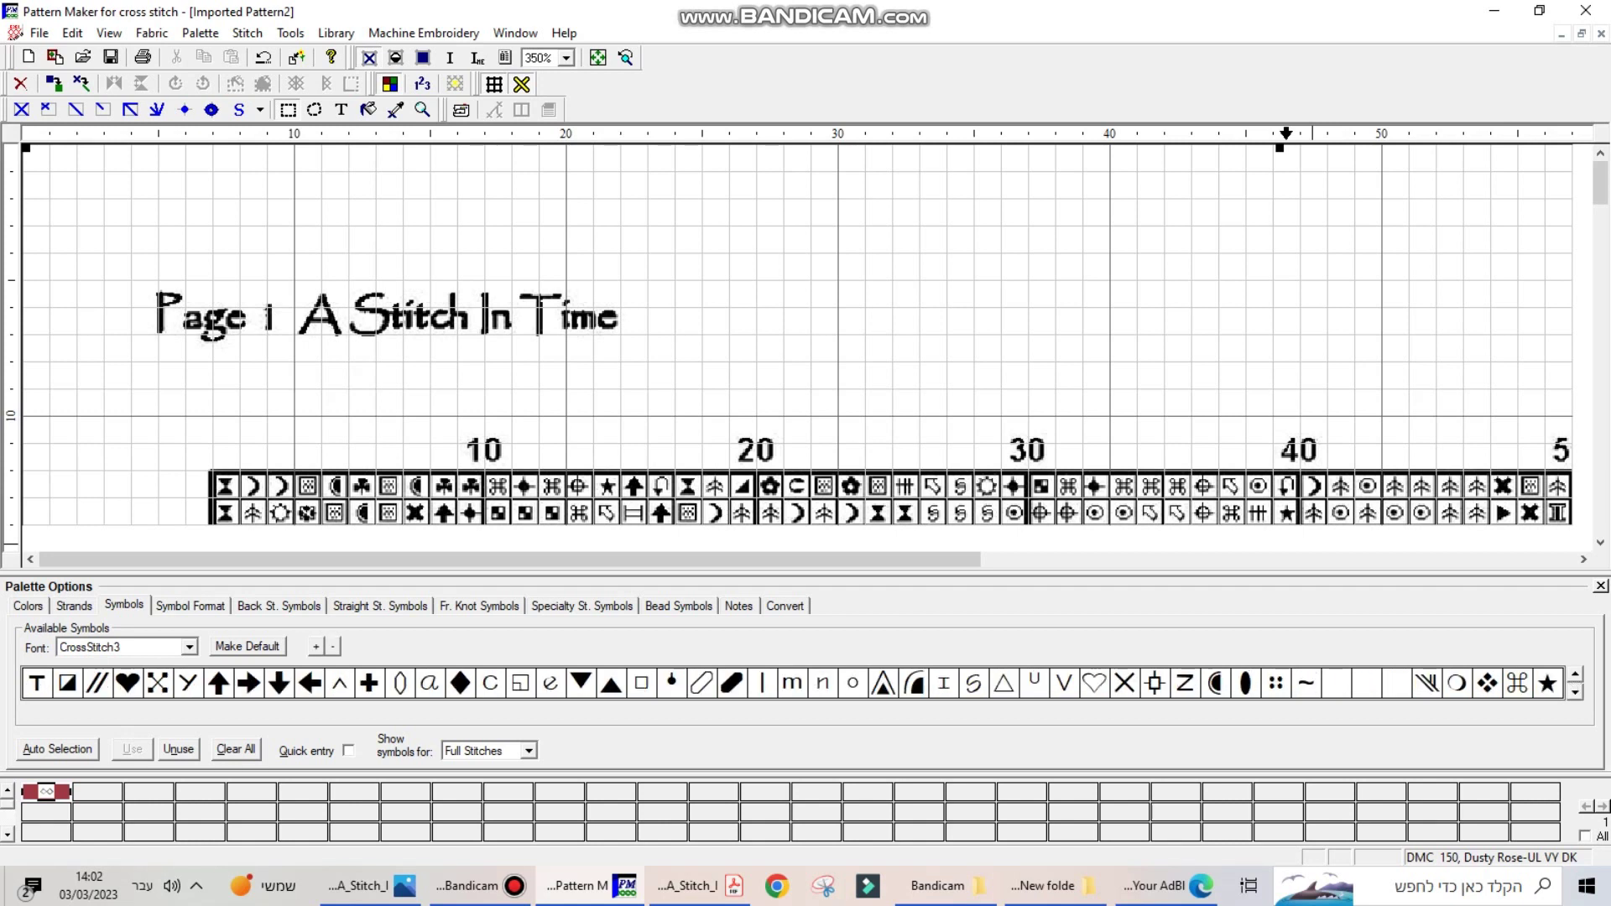
pyautogui.click(1575, 693)
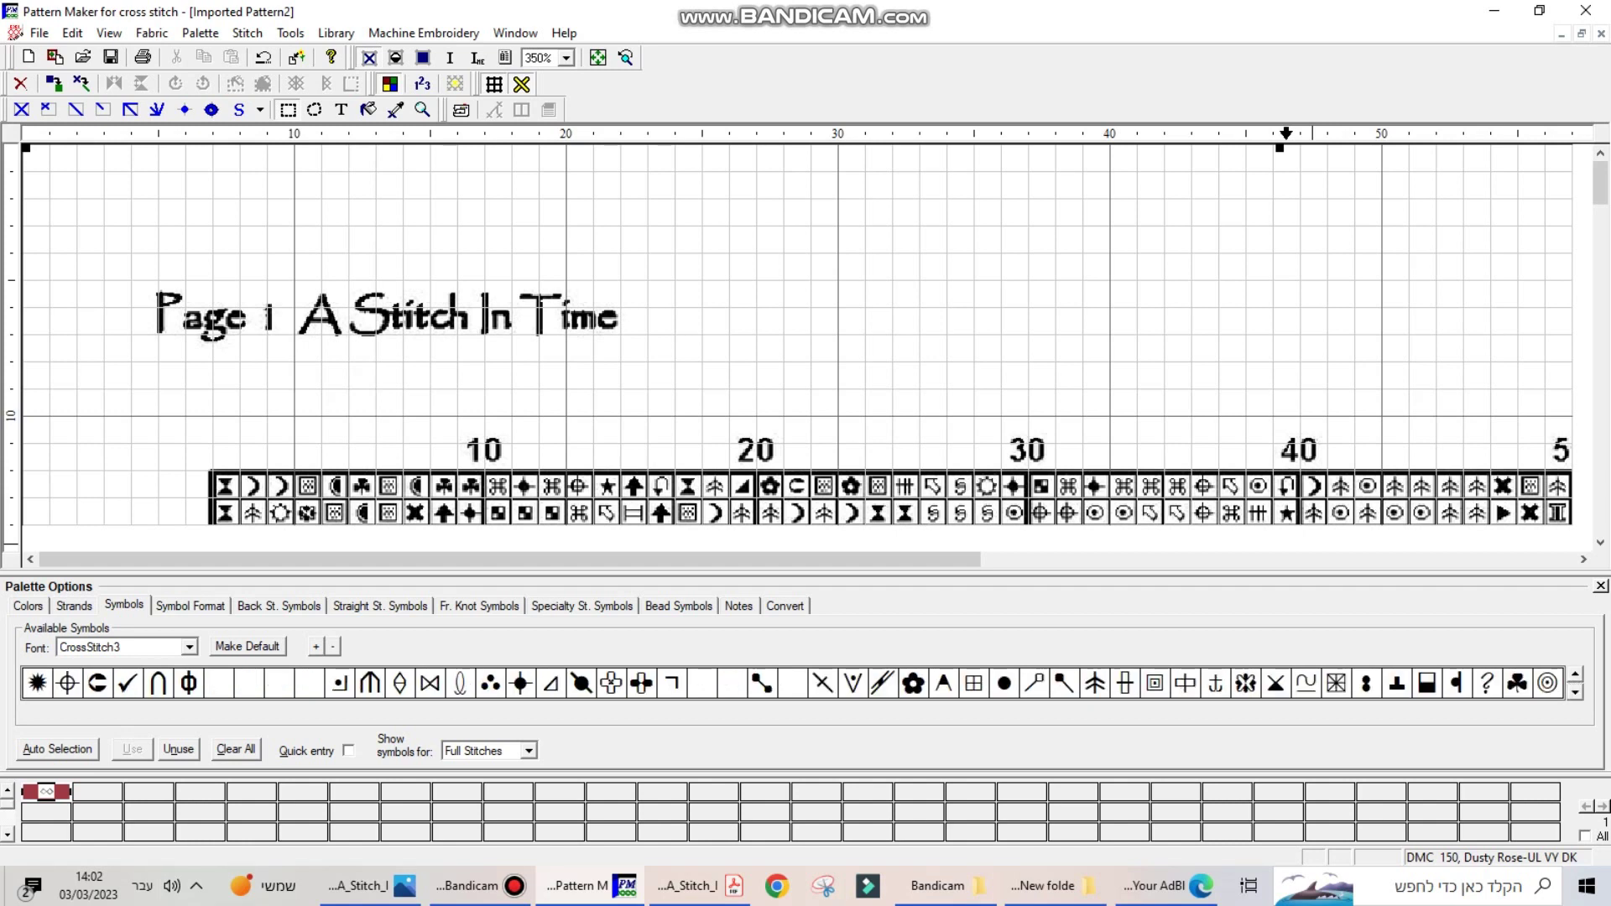
pyautogui.click(1575, 692)
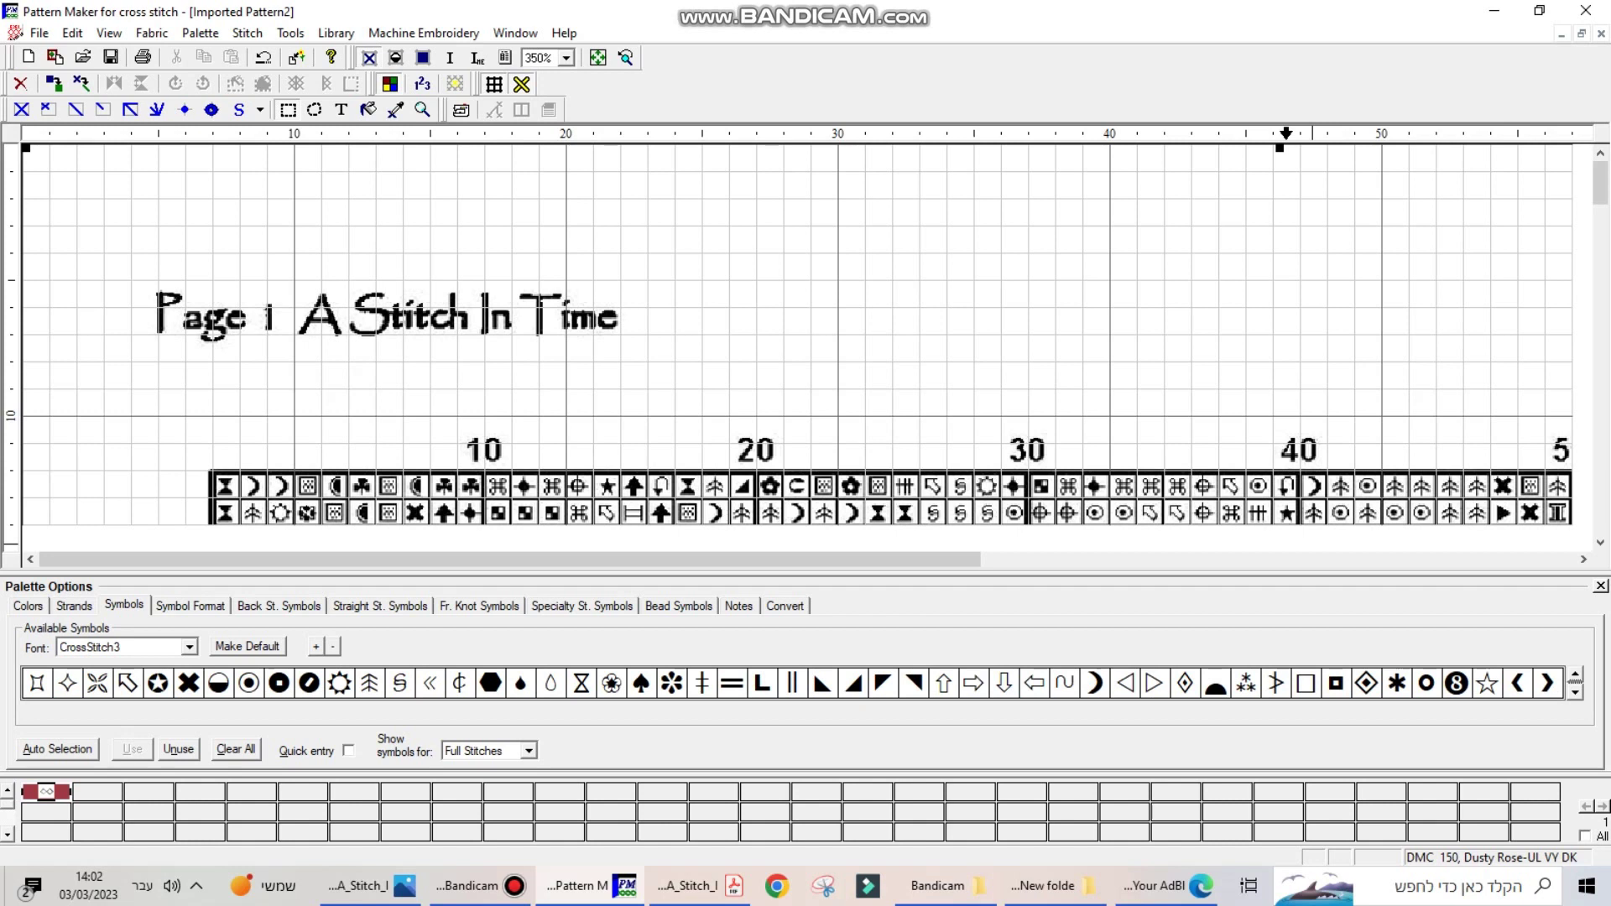
pyautogui.click(1575, 693)
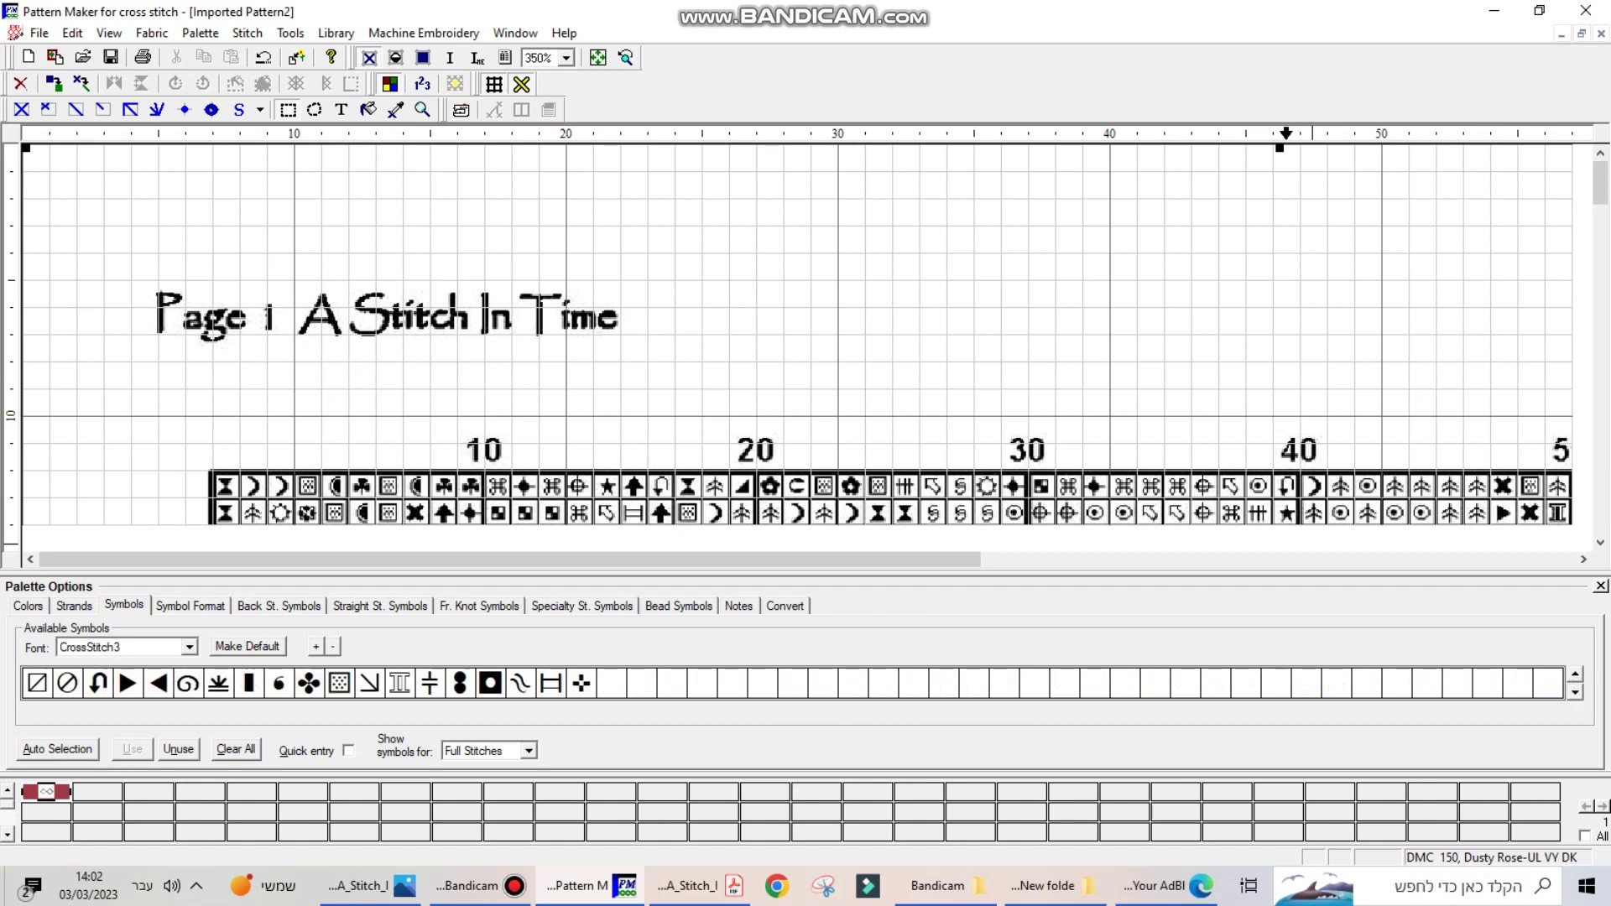
pyautogui.click(400, 683)
pyautogui.click(132, 748)
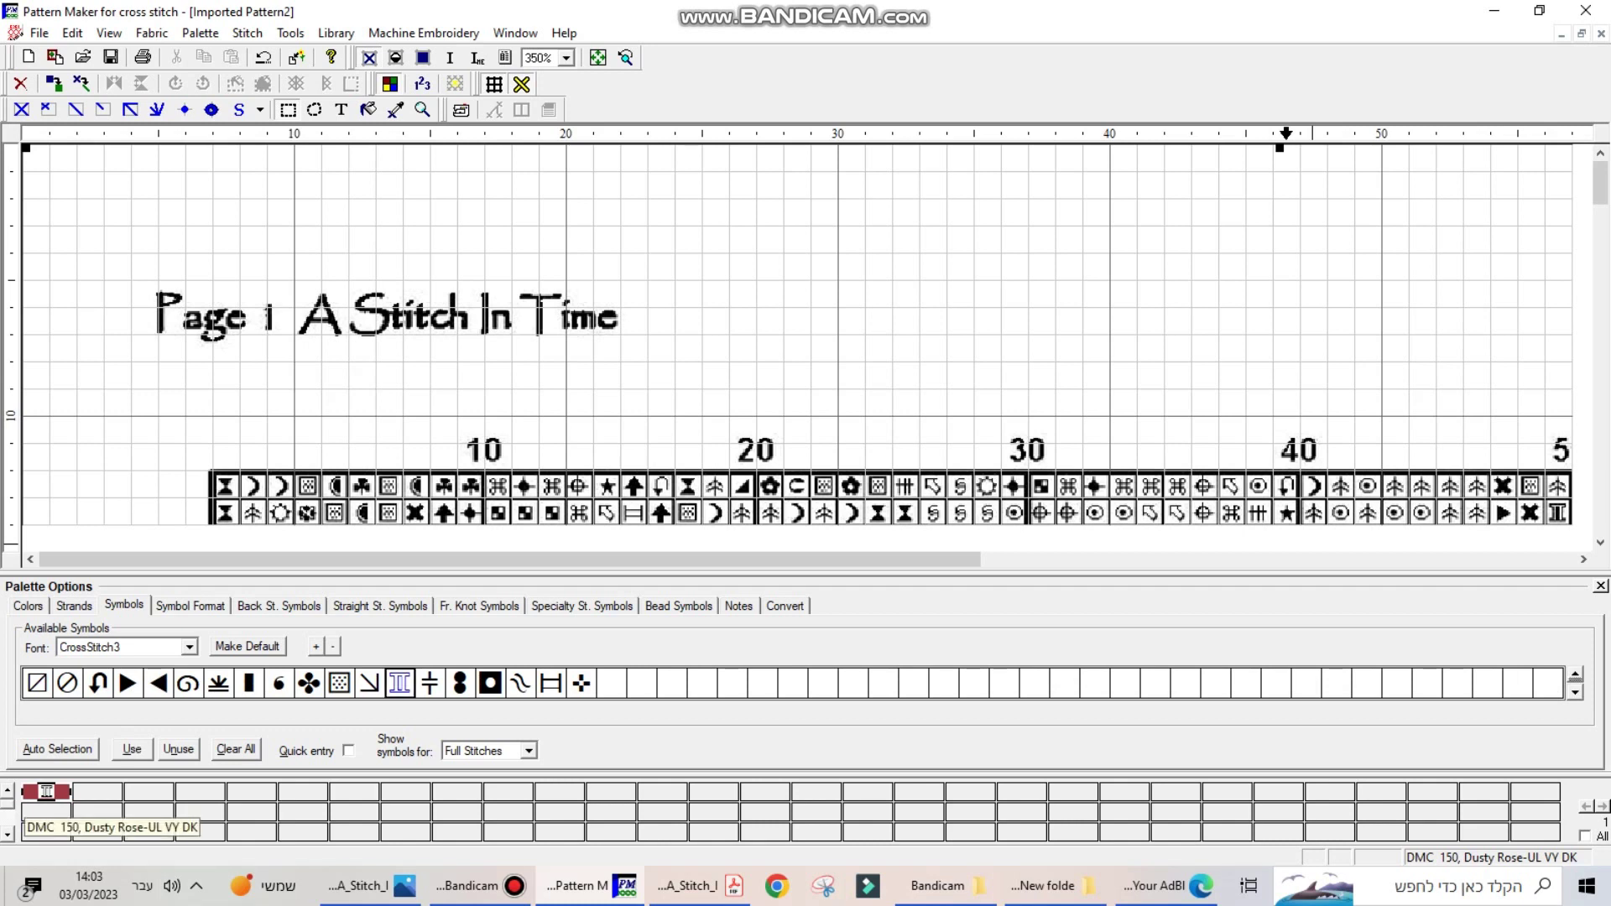
# Step: Check the floss list in the Page_03 image and add DMC color 152 to the pattern's palette
pyautogui.click(28, 605)
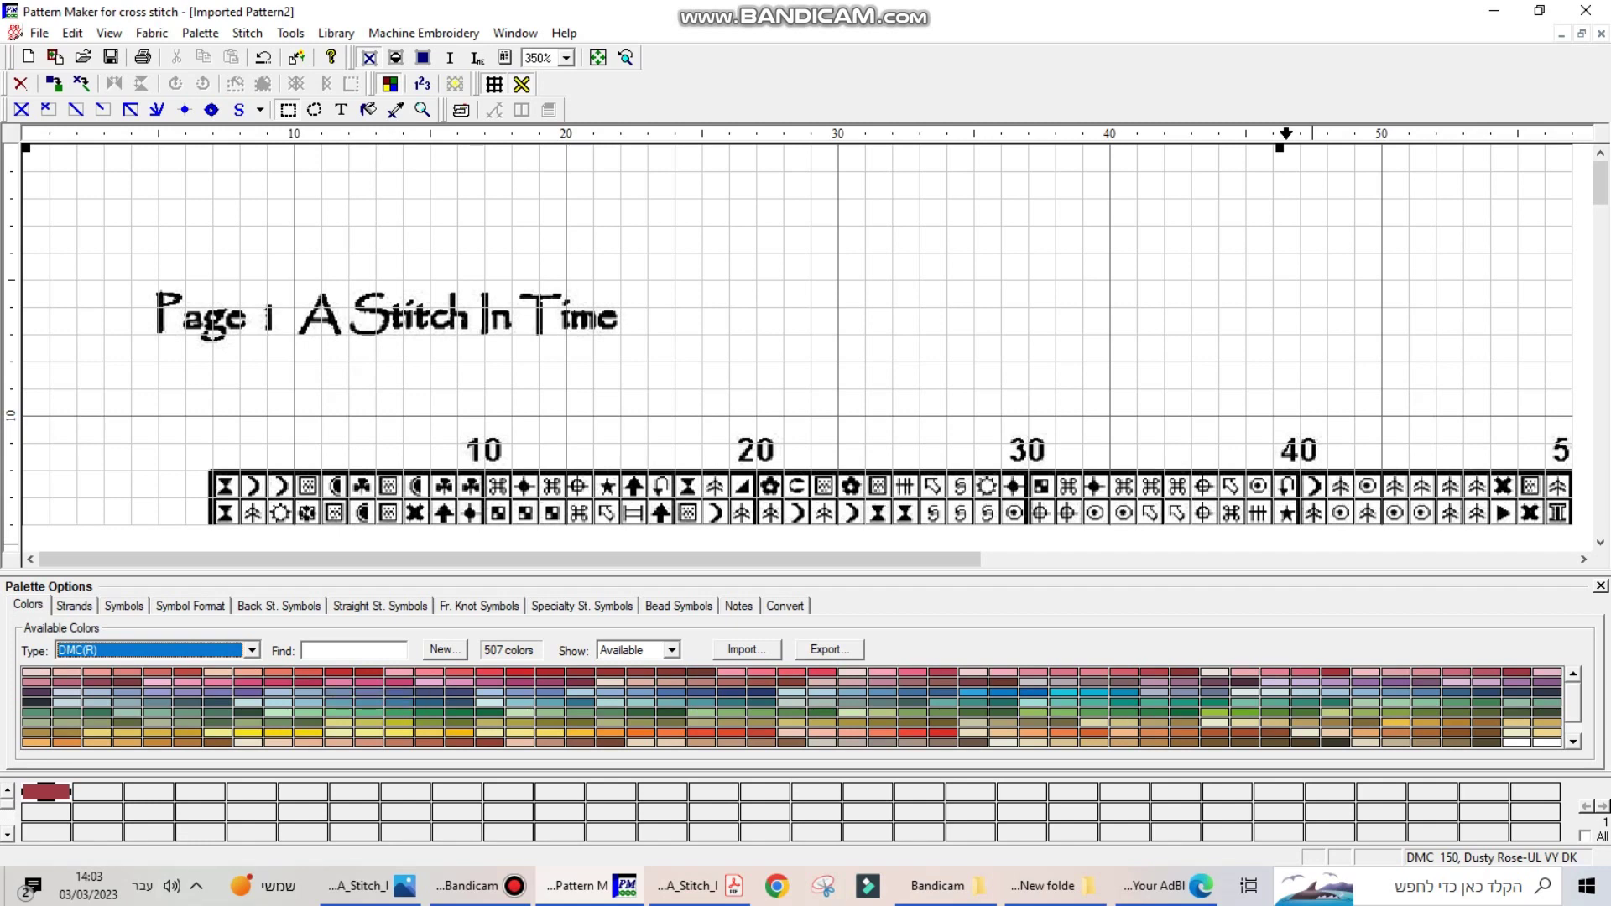
pyautogui.click(361, 886)
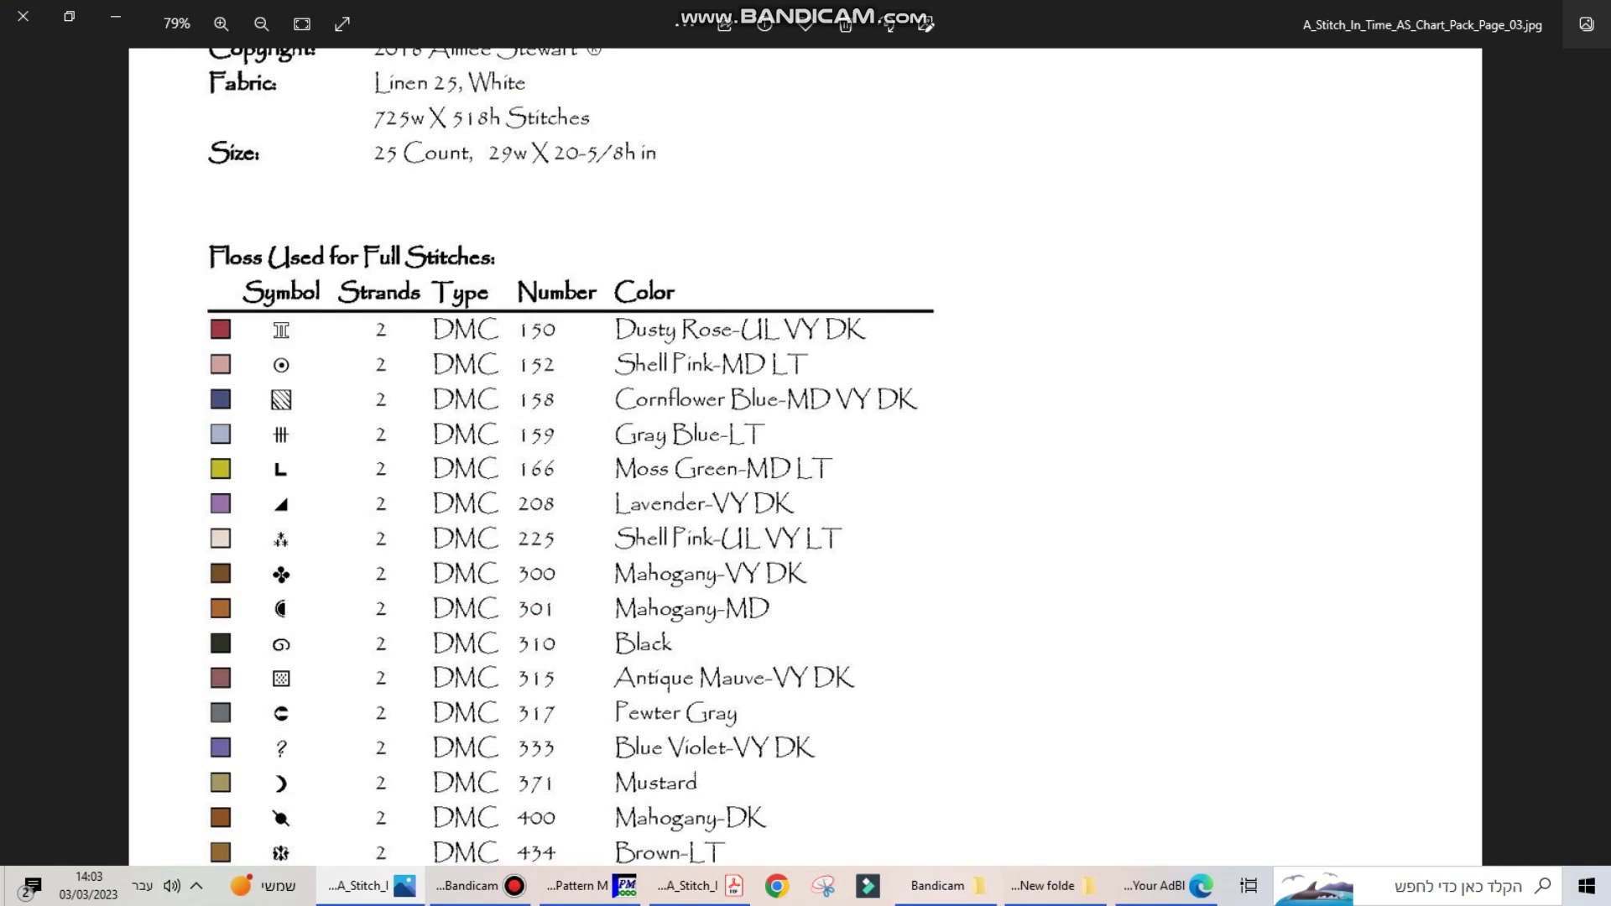
pyautogui.click(577, 886)
pyautogui.click(353, 650)
pyautogui.write('152')
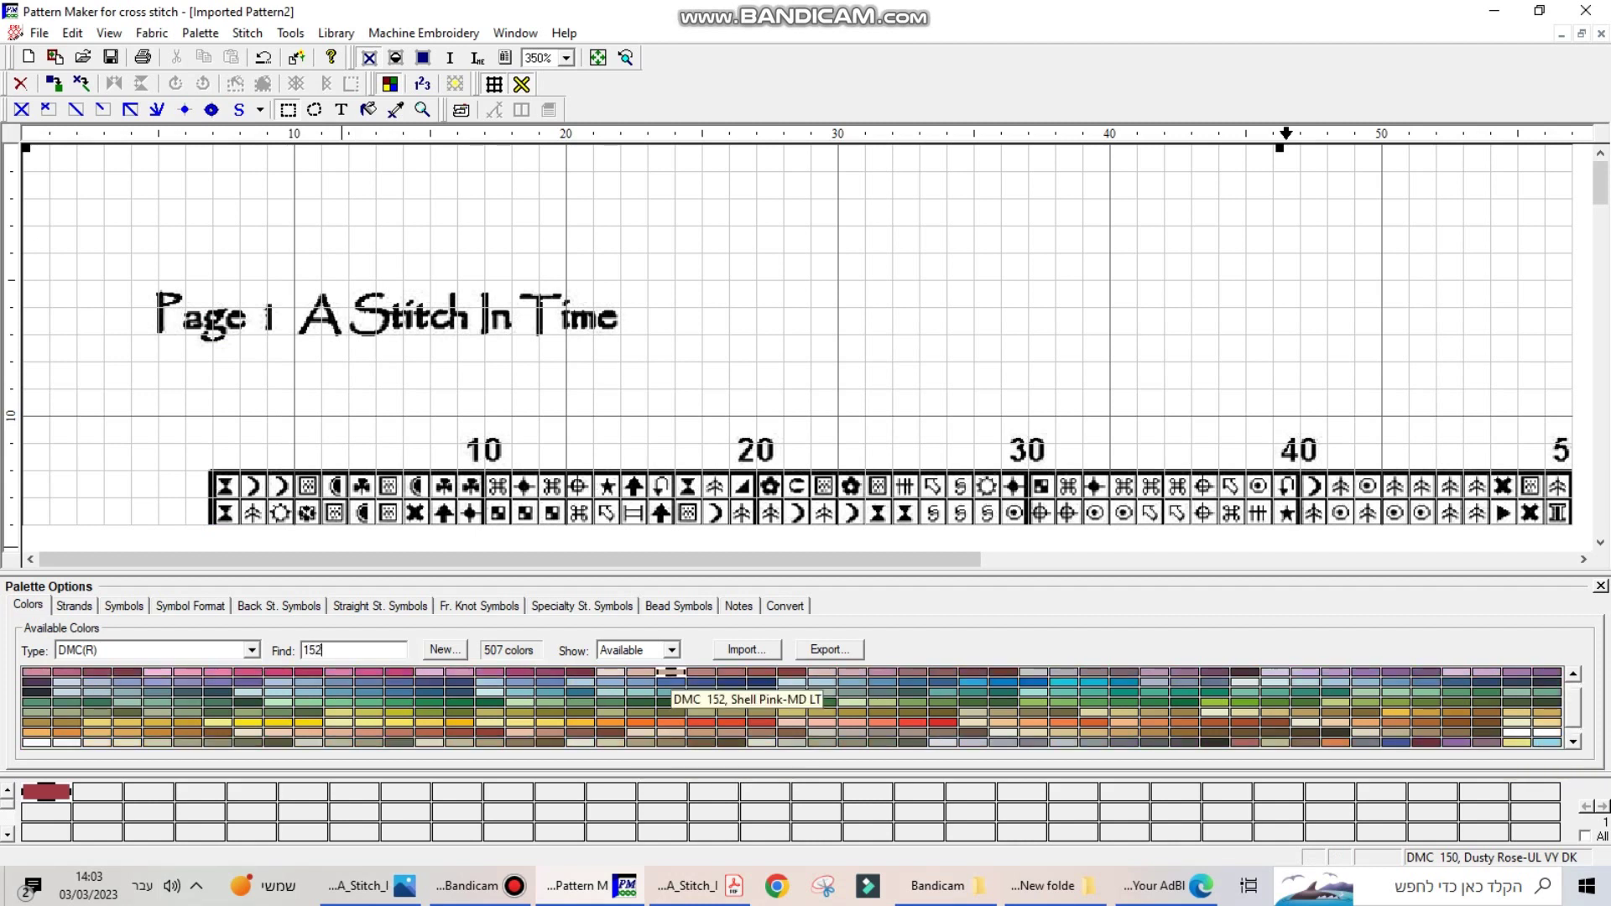
pyautogui.press('Return')
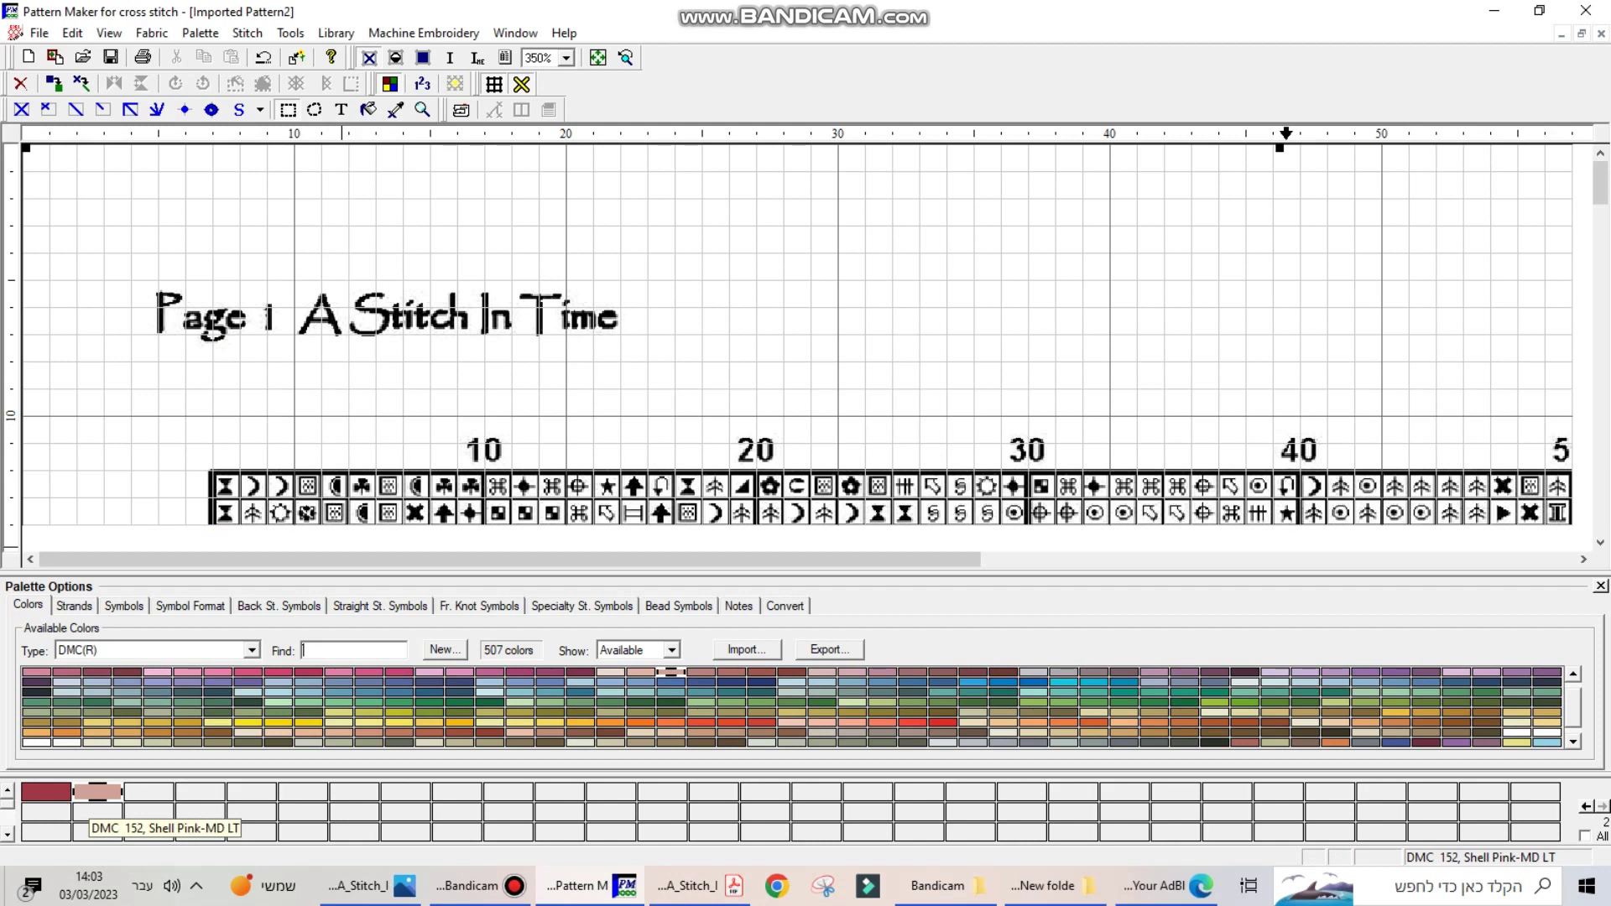
# Step: Check the floss list and assign the CrossStitch3 circled-dot symbol to DMC 152
pyautogui.click(124, 606)
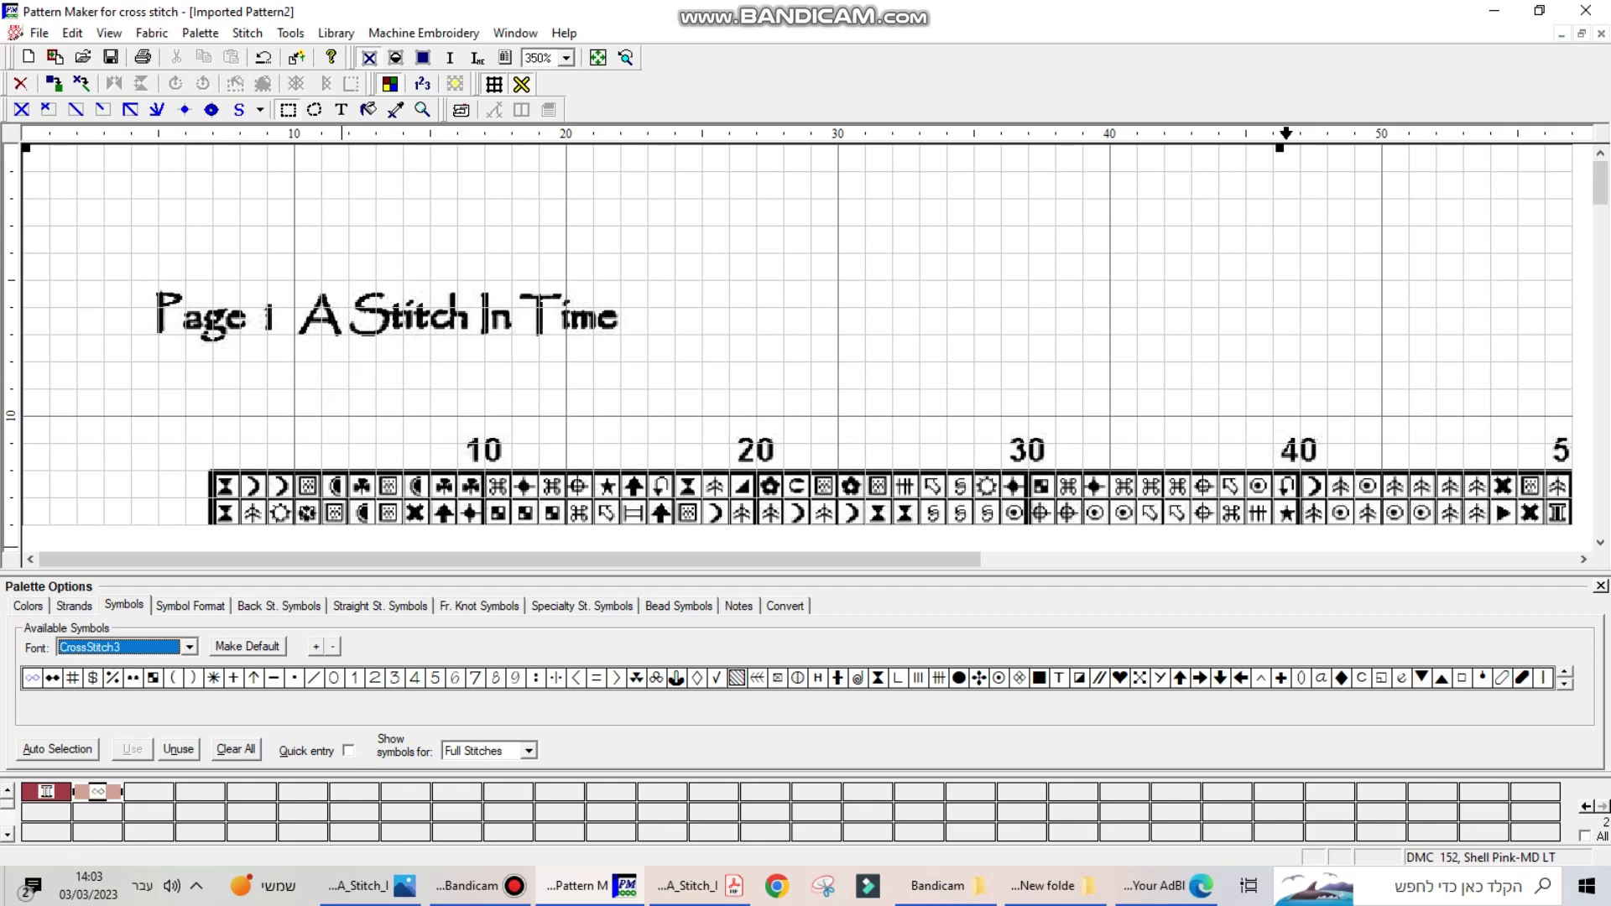
pyautogui.hotkey('alt', 'Tab')
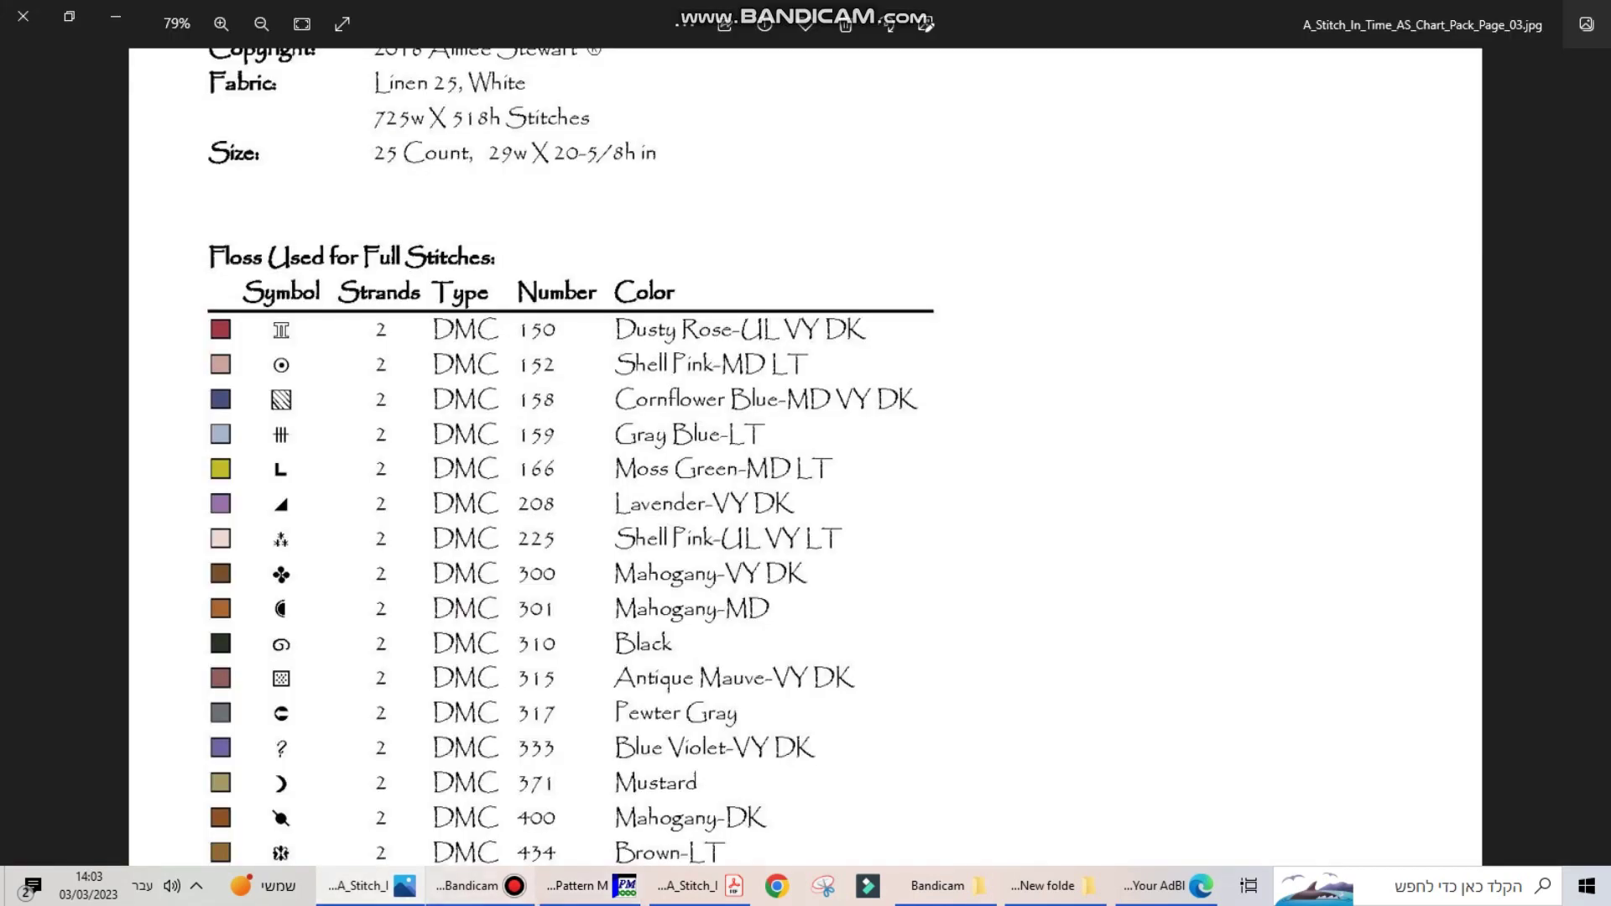
pyautogui.hotkey('alt', 'Tab')
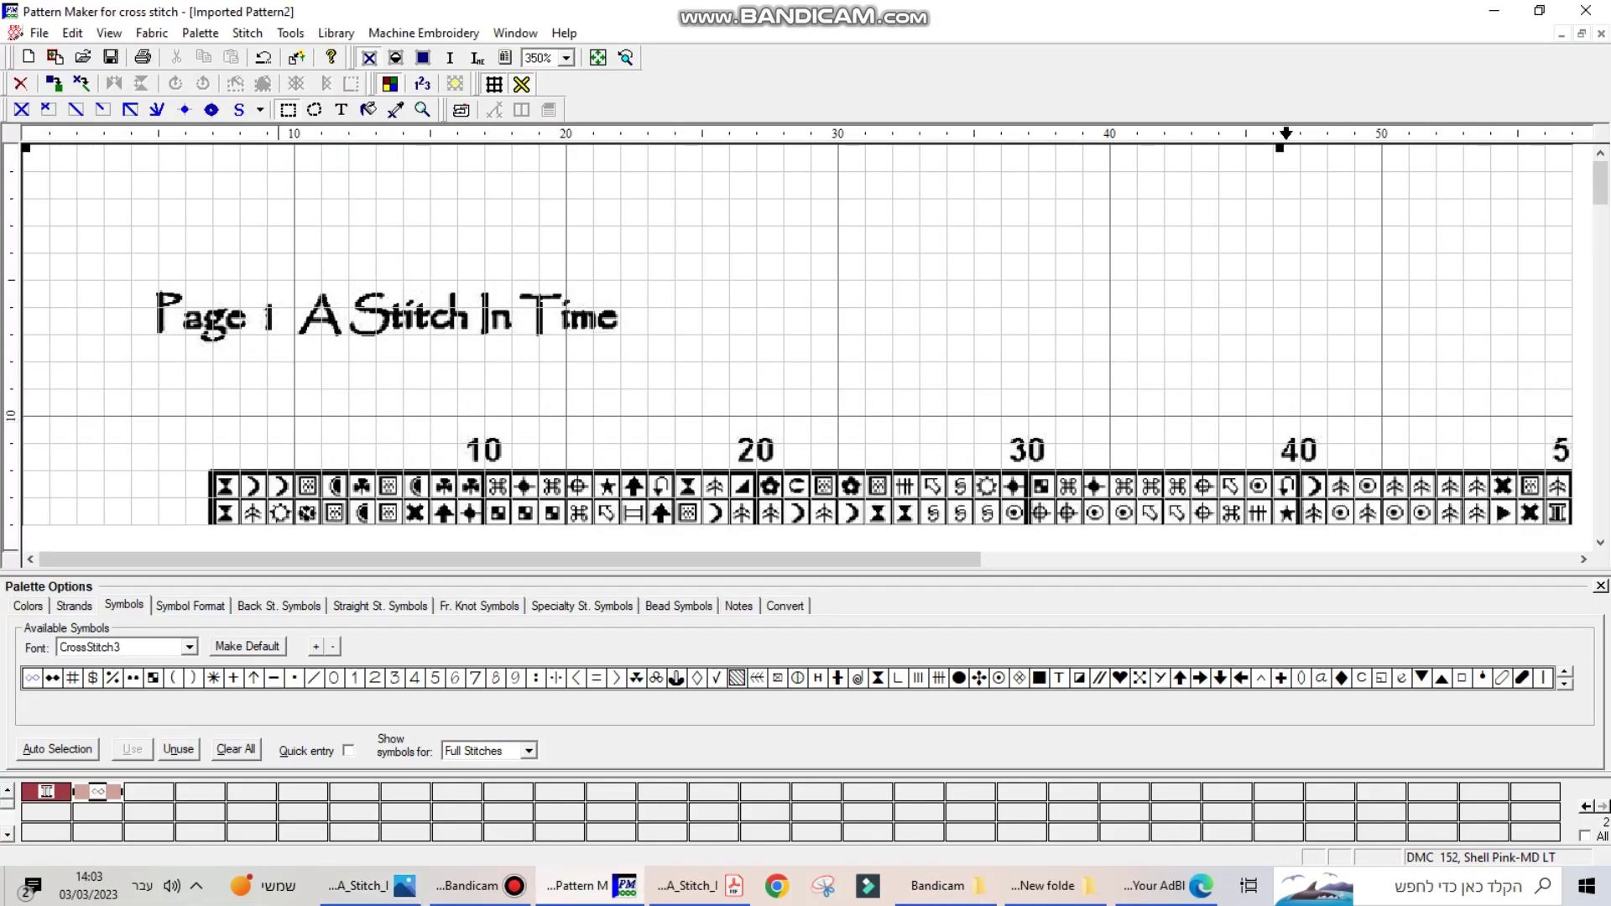
pyautogui.click(999, 678)
pyautogui.click(99, 792)
# Step: Look up the next floss entry in the Page_03 image and add DMC color 158 to the palette
pyautogui.moveTo(587, 886)
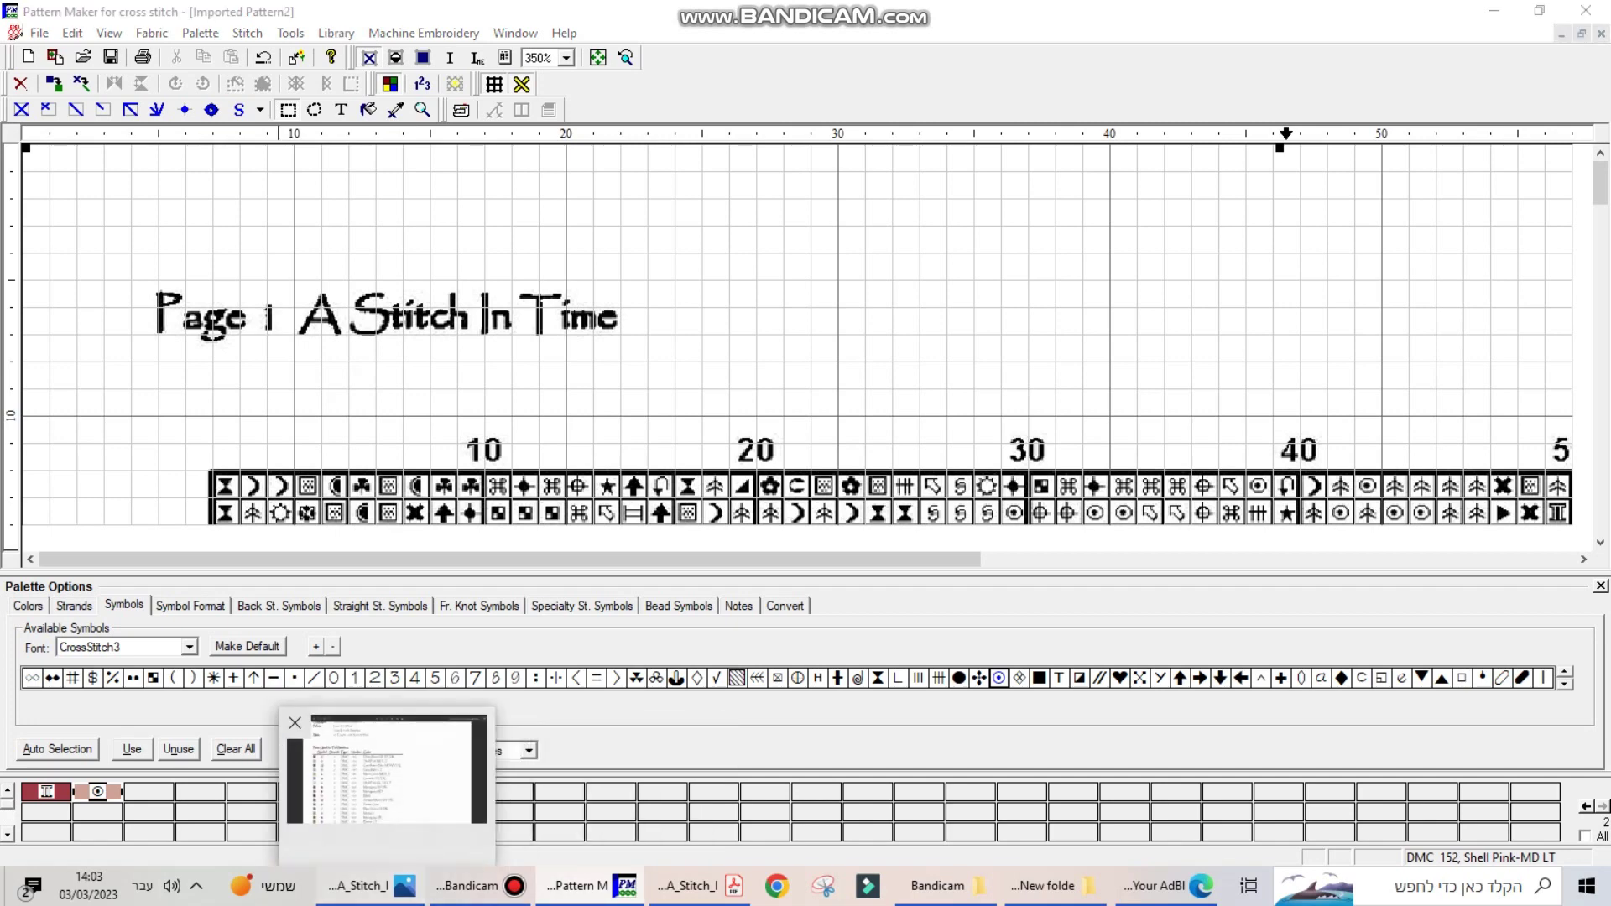
pyautogui.click(370, 887)
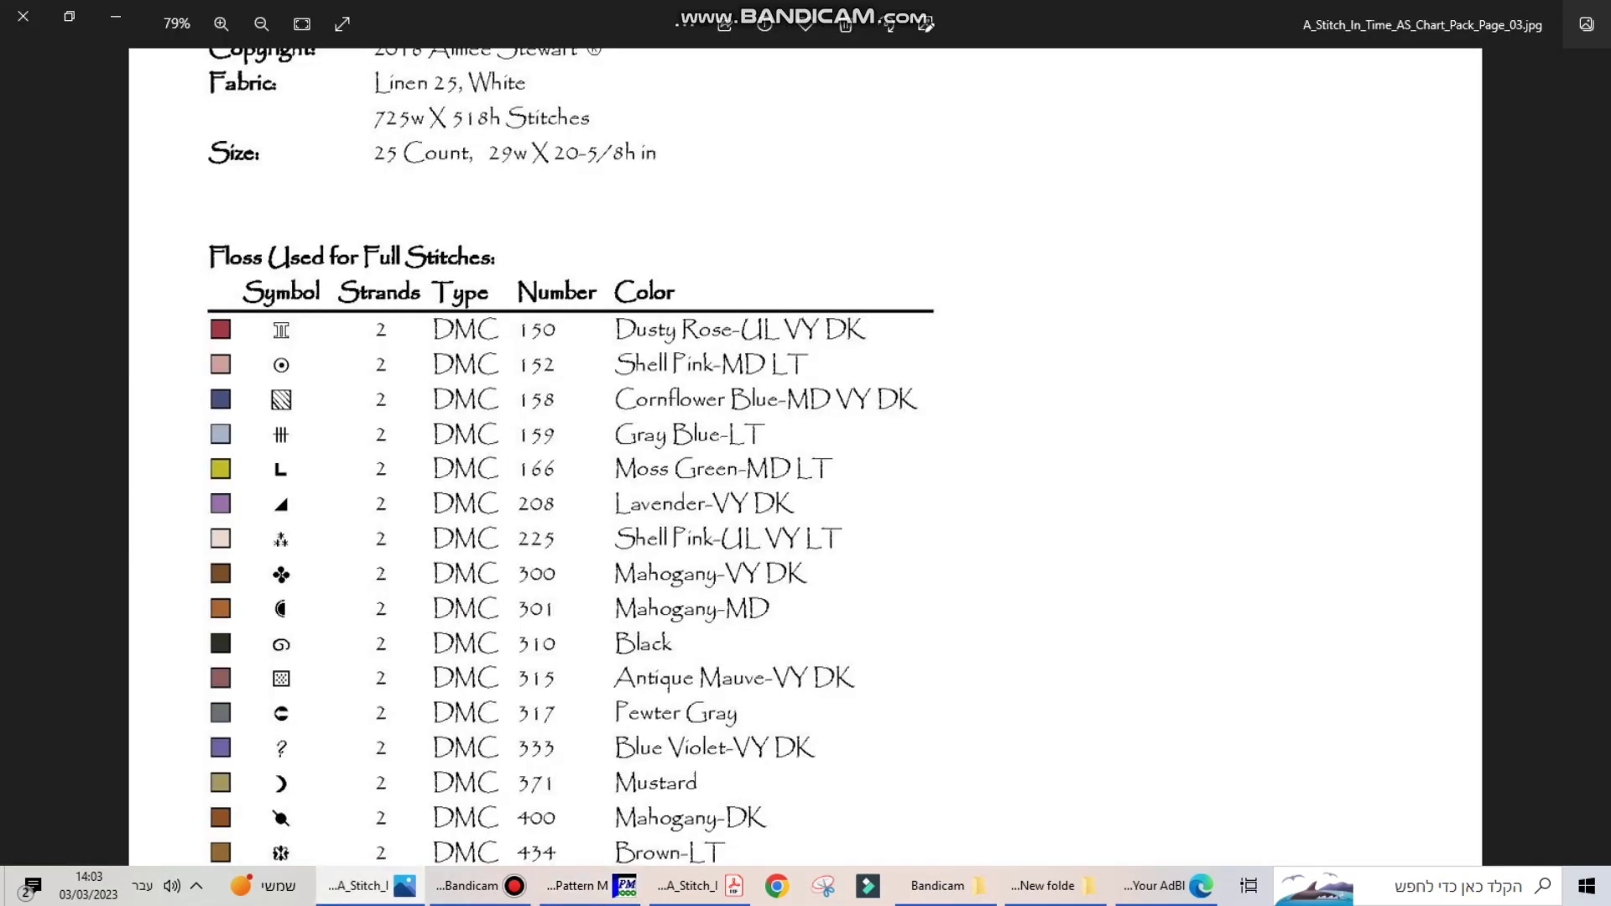
pyautogui.click(579, 886)
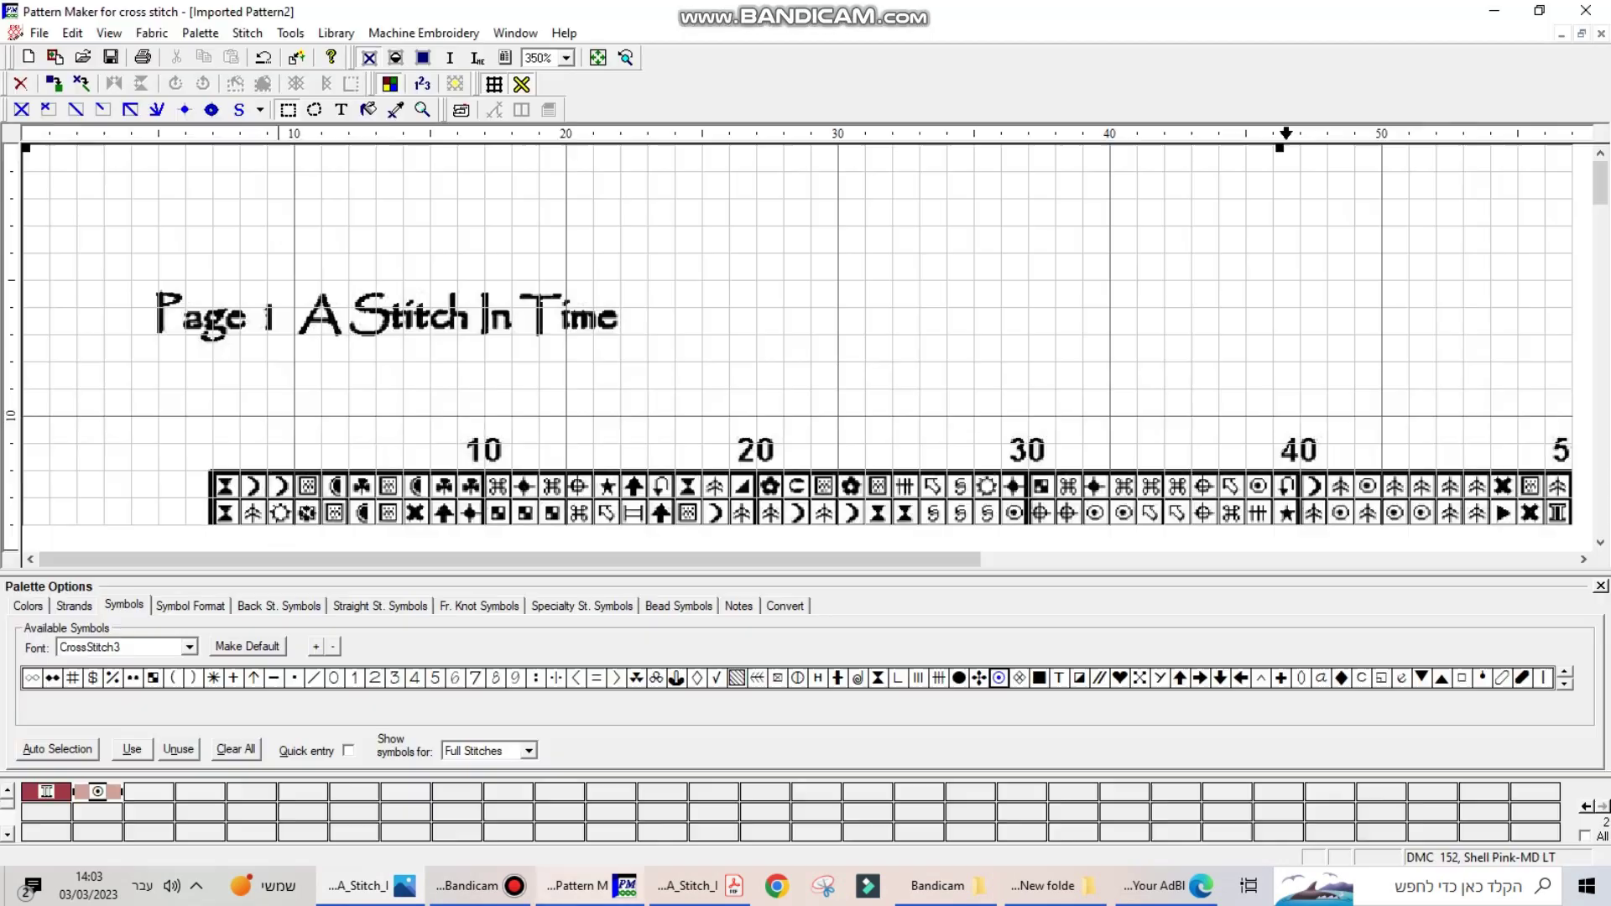
pyautogui.click(28, 606)
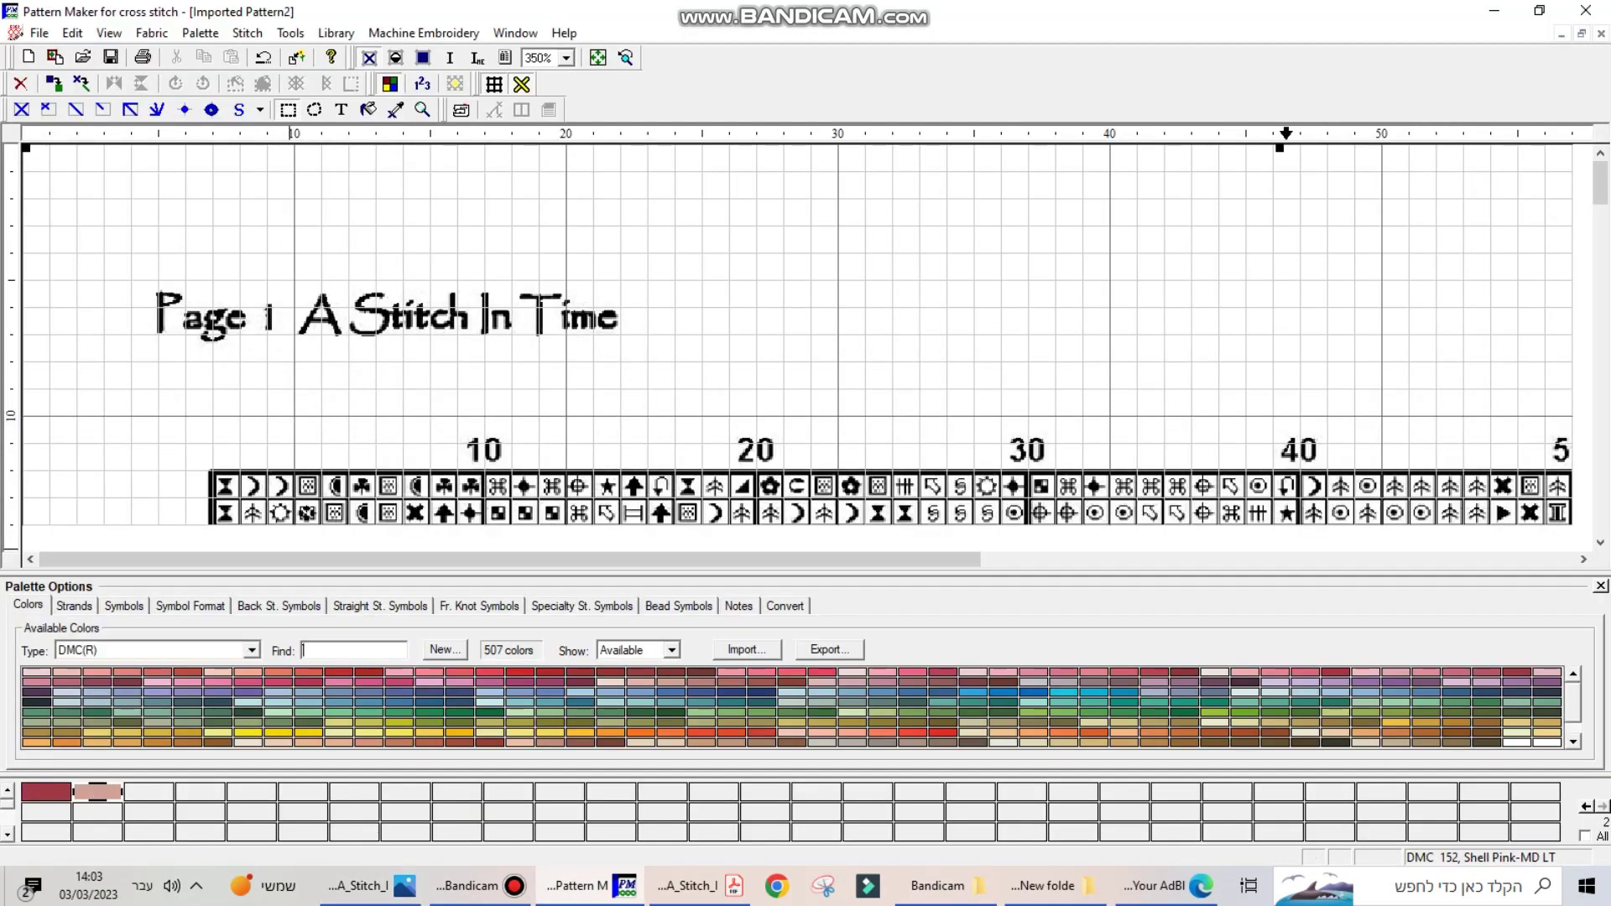
pyautogui.write('158')
pyautogui.press('Return')
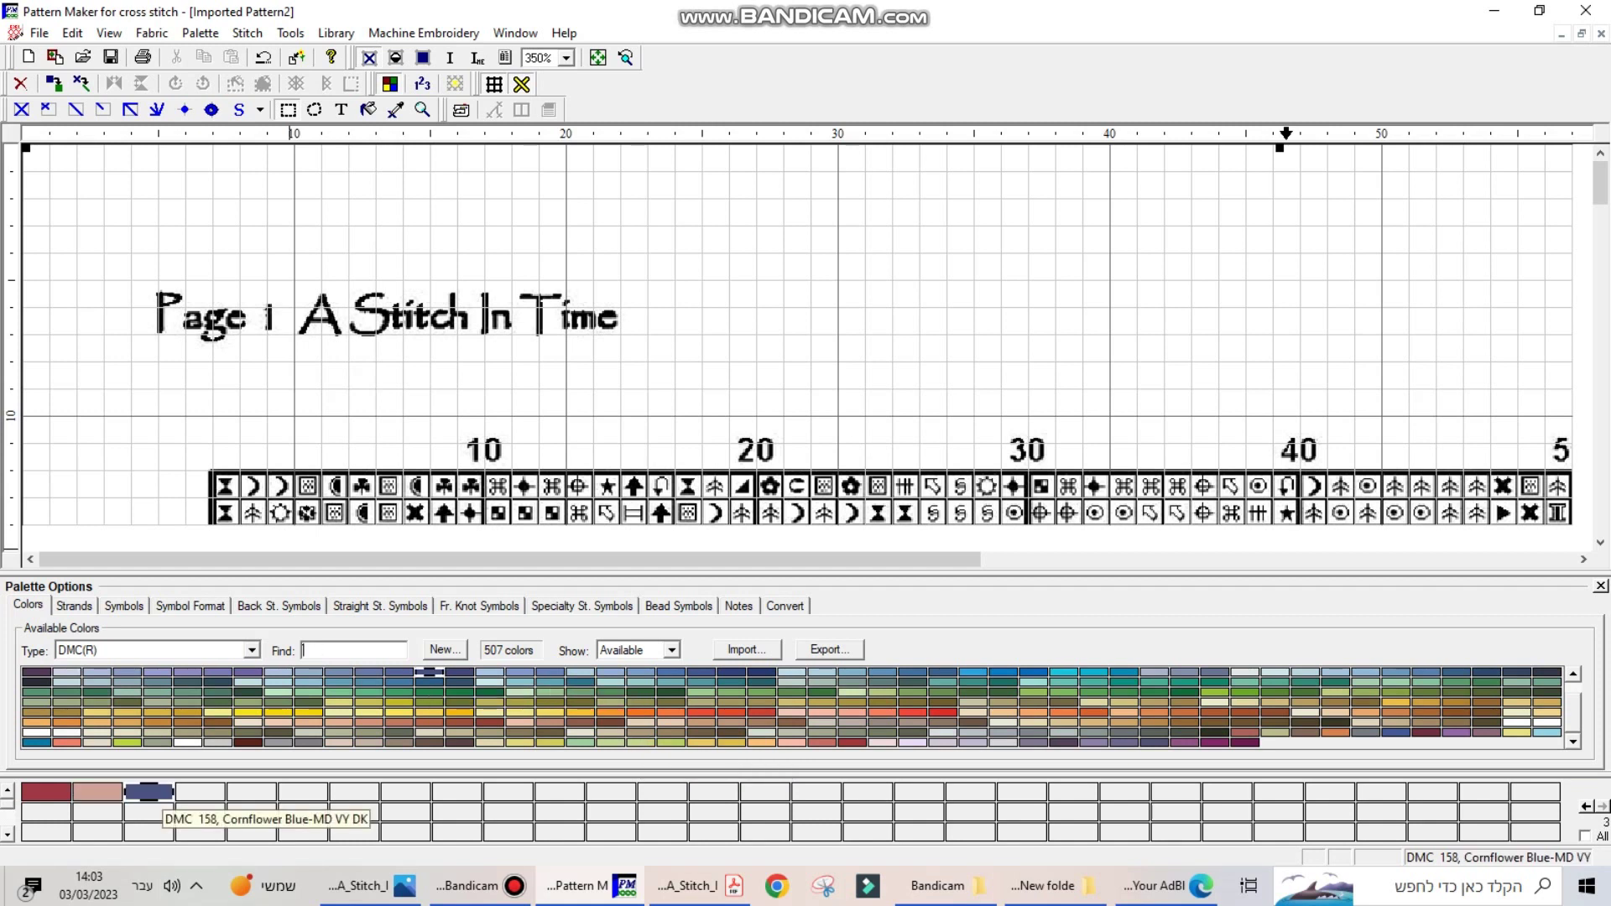
# Step: Assign the diagonally hatched square symbol of the CrossStitch3 font to DMC 158
pyautogui.click(124, 605)
pyautogui.click(737, 678)
pyautogui.click(131, 748)
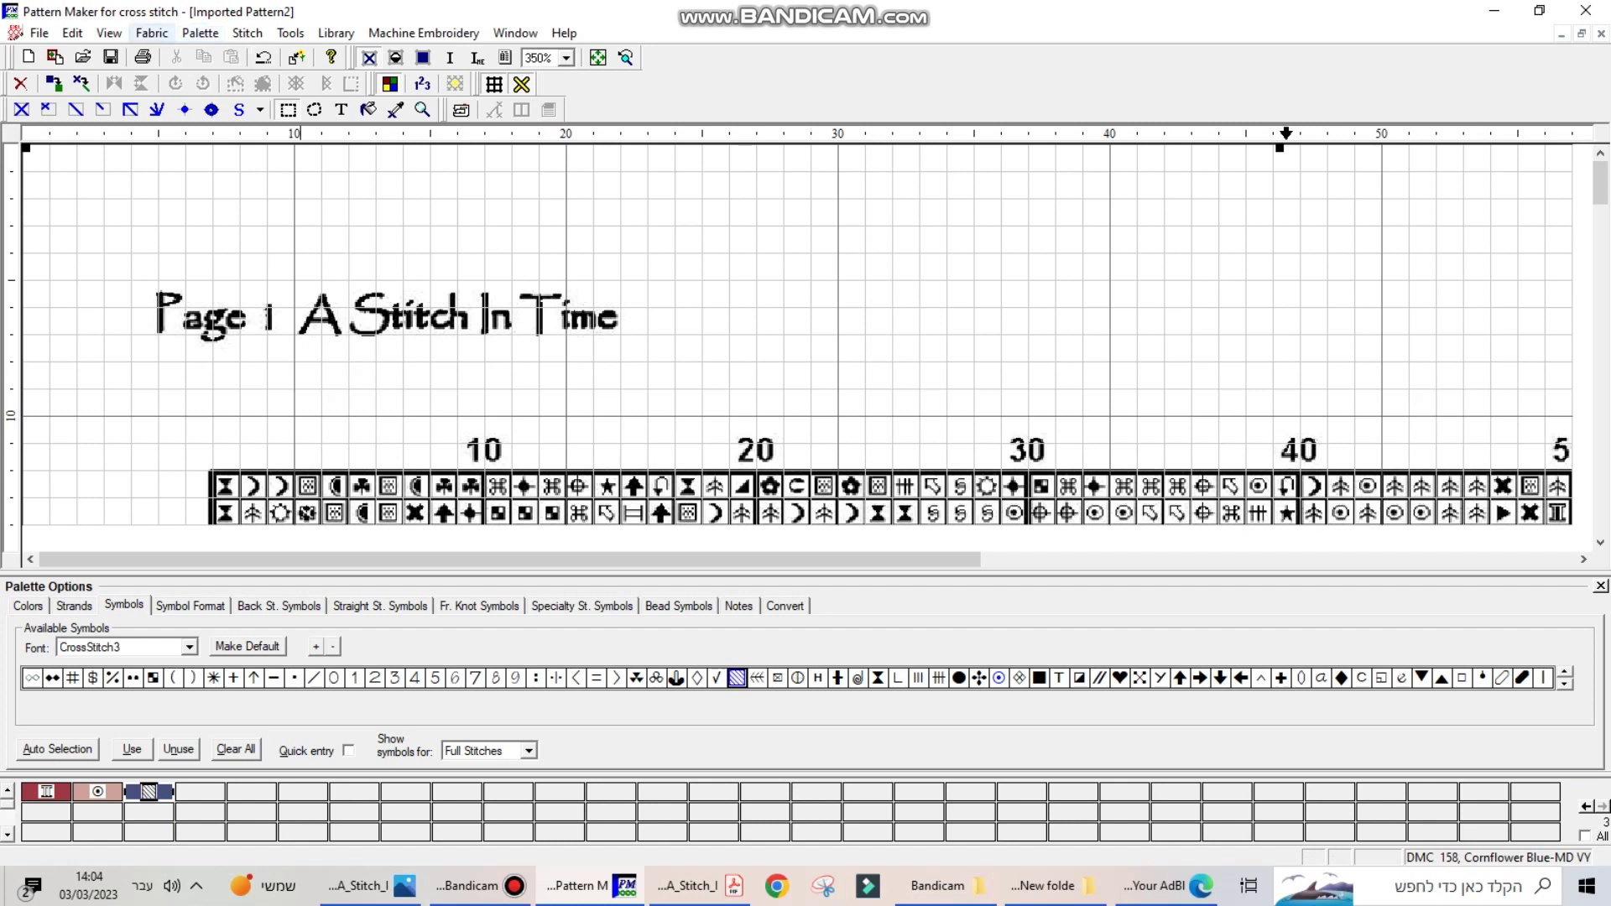
pyautogui.click(200, 33)
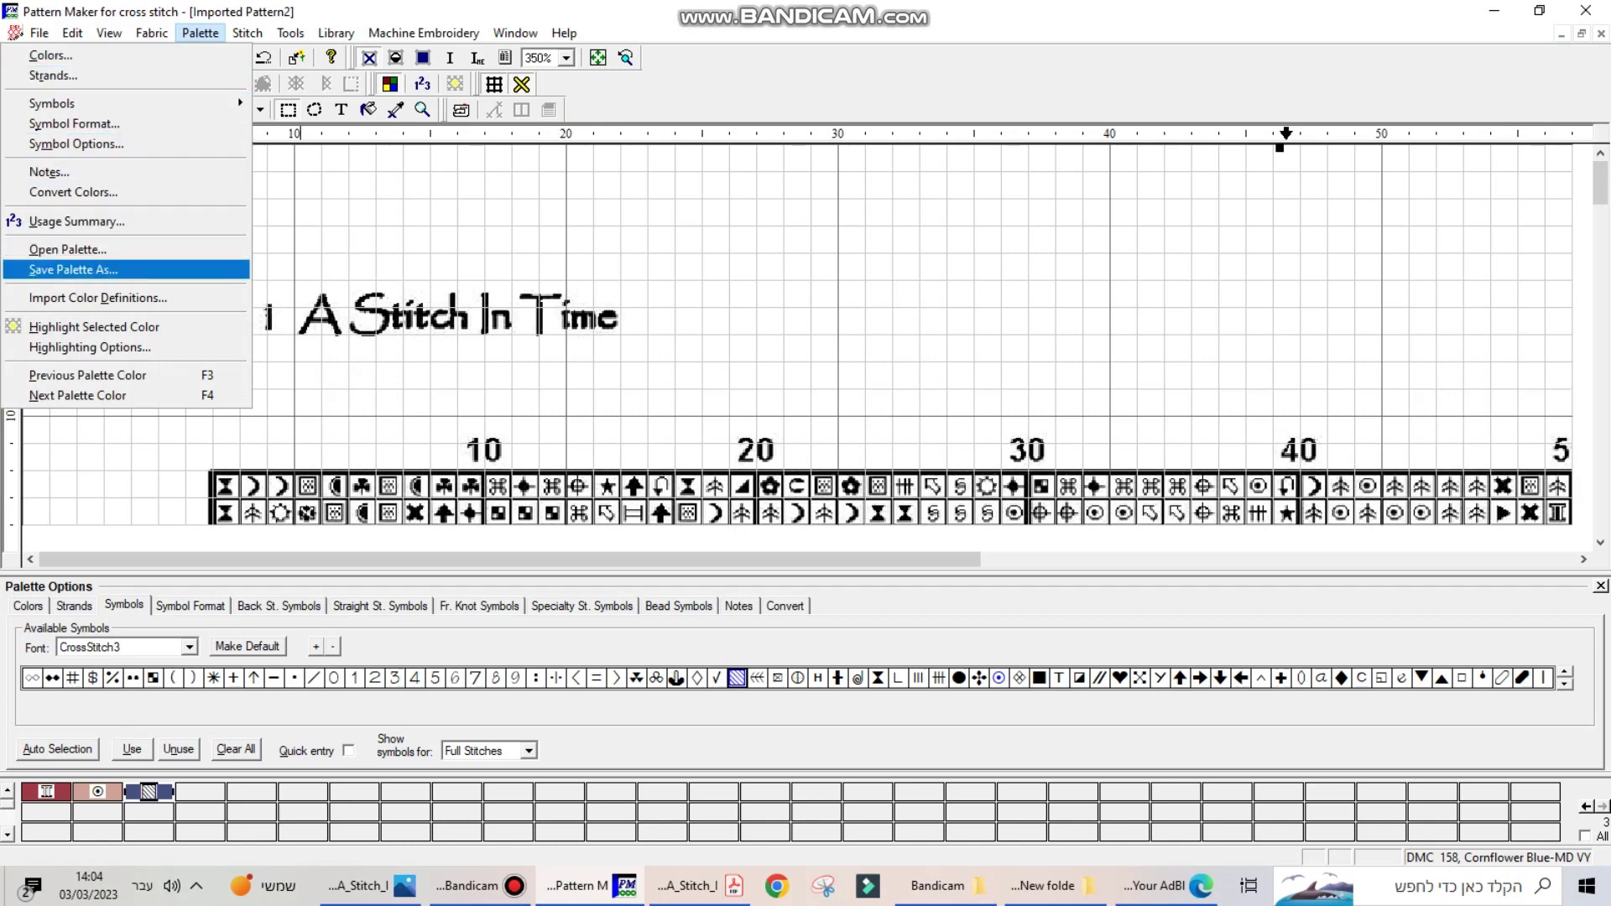
pyautogui.click(73, 270)
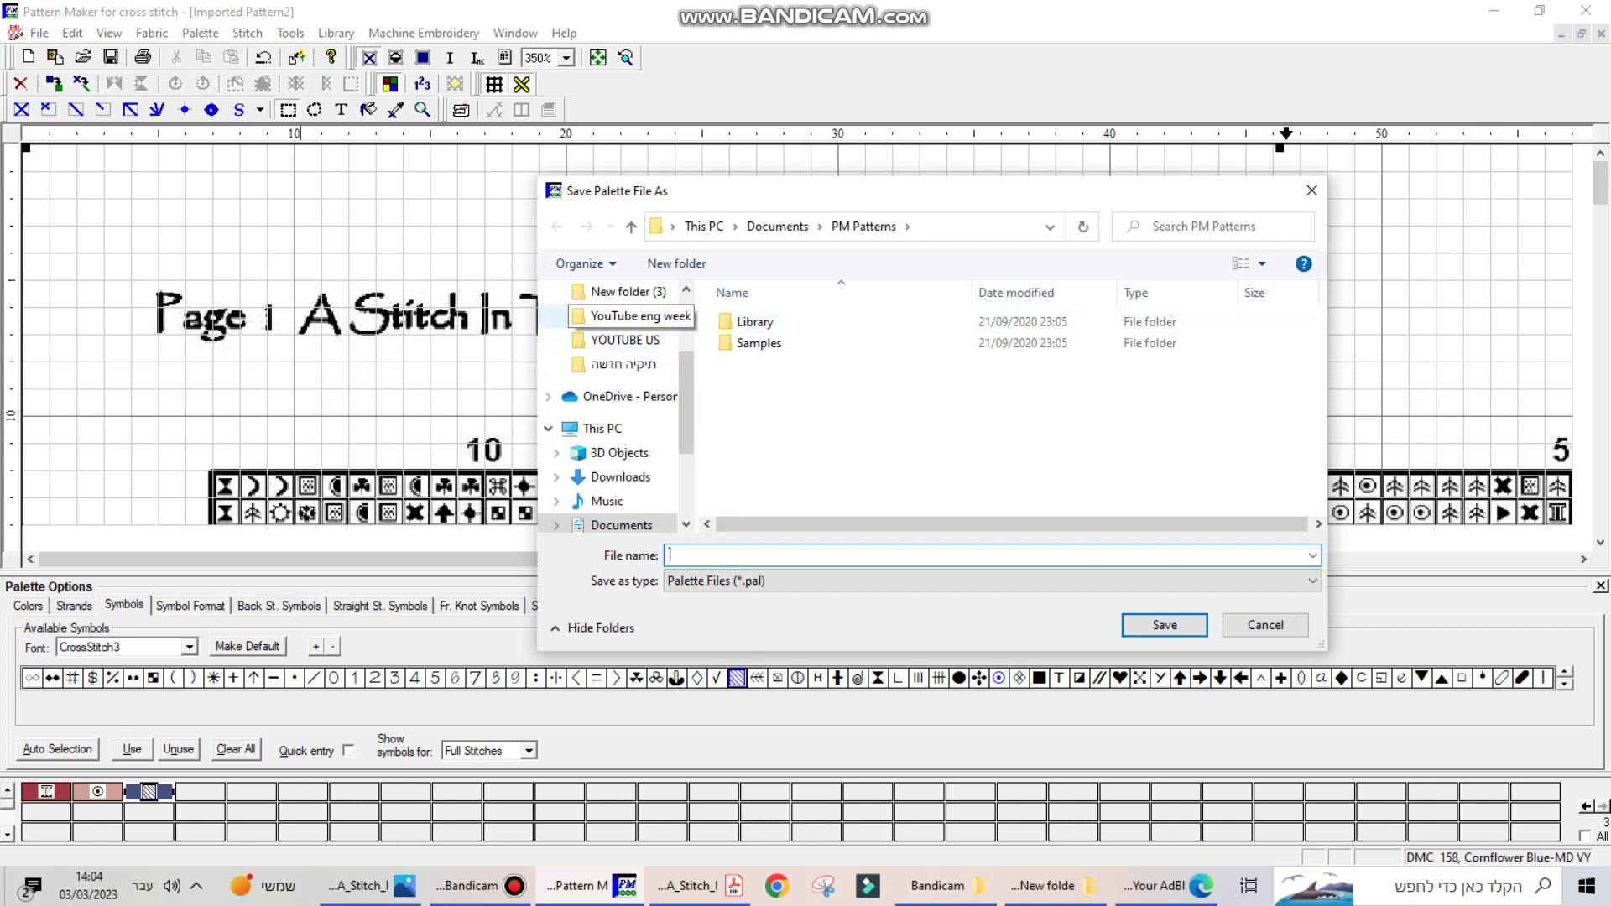
pyautogui.write('656')
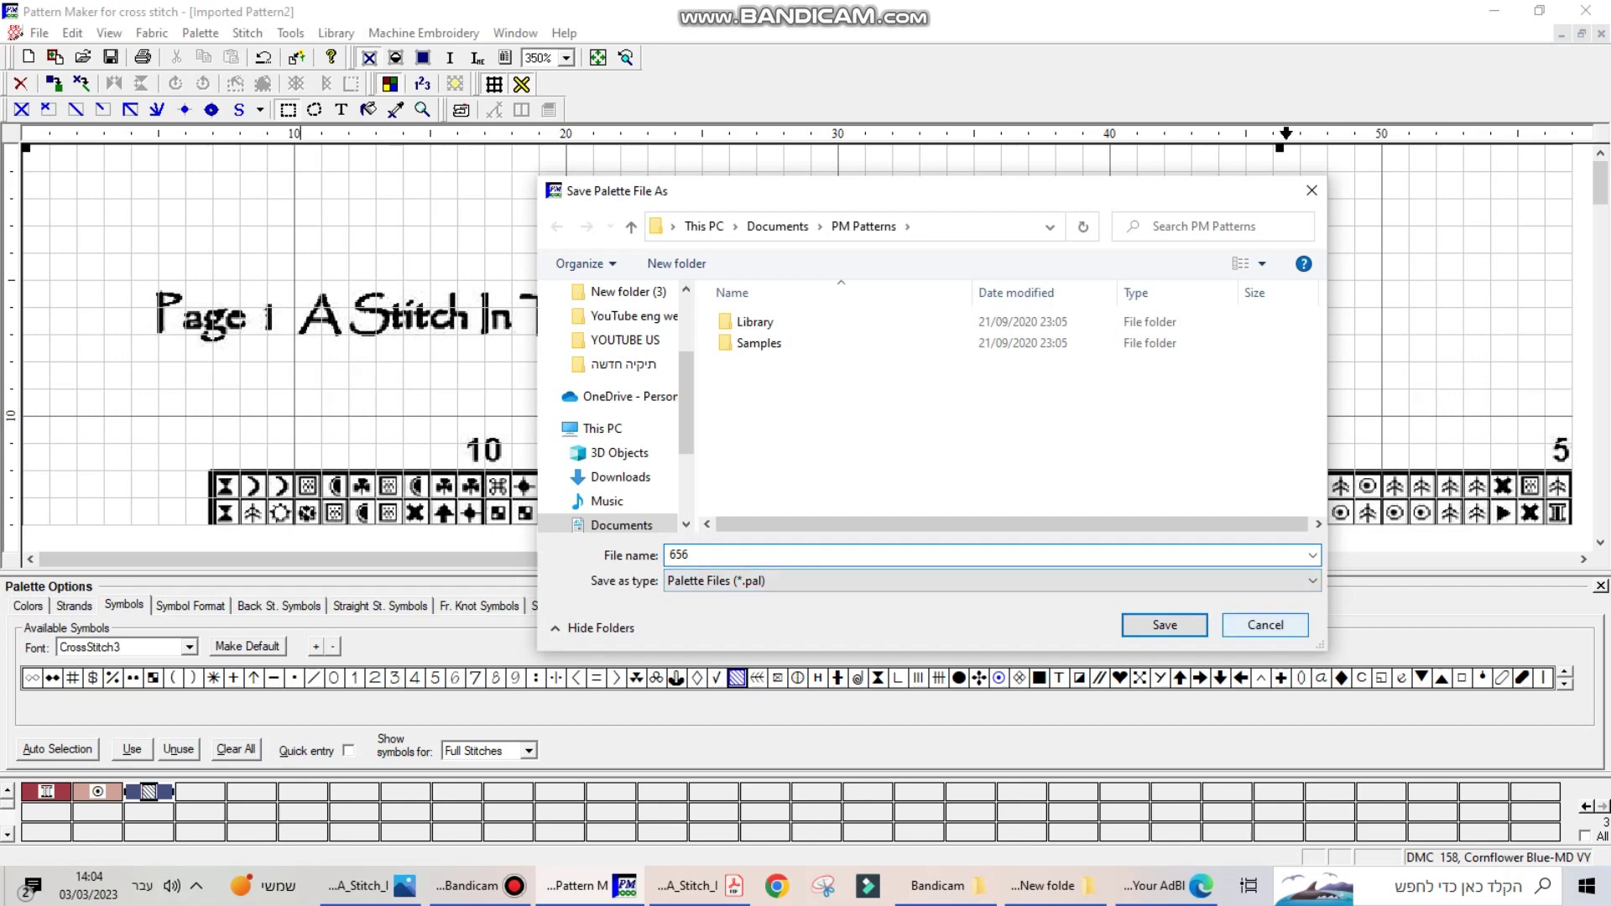
pyautogui.click(1265, 626)
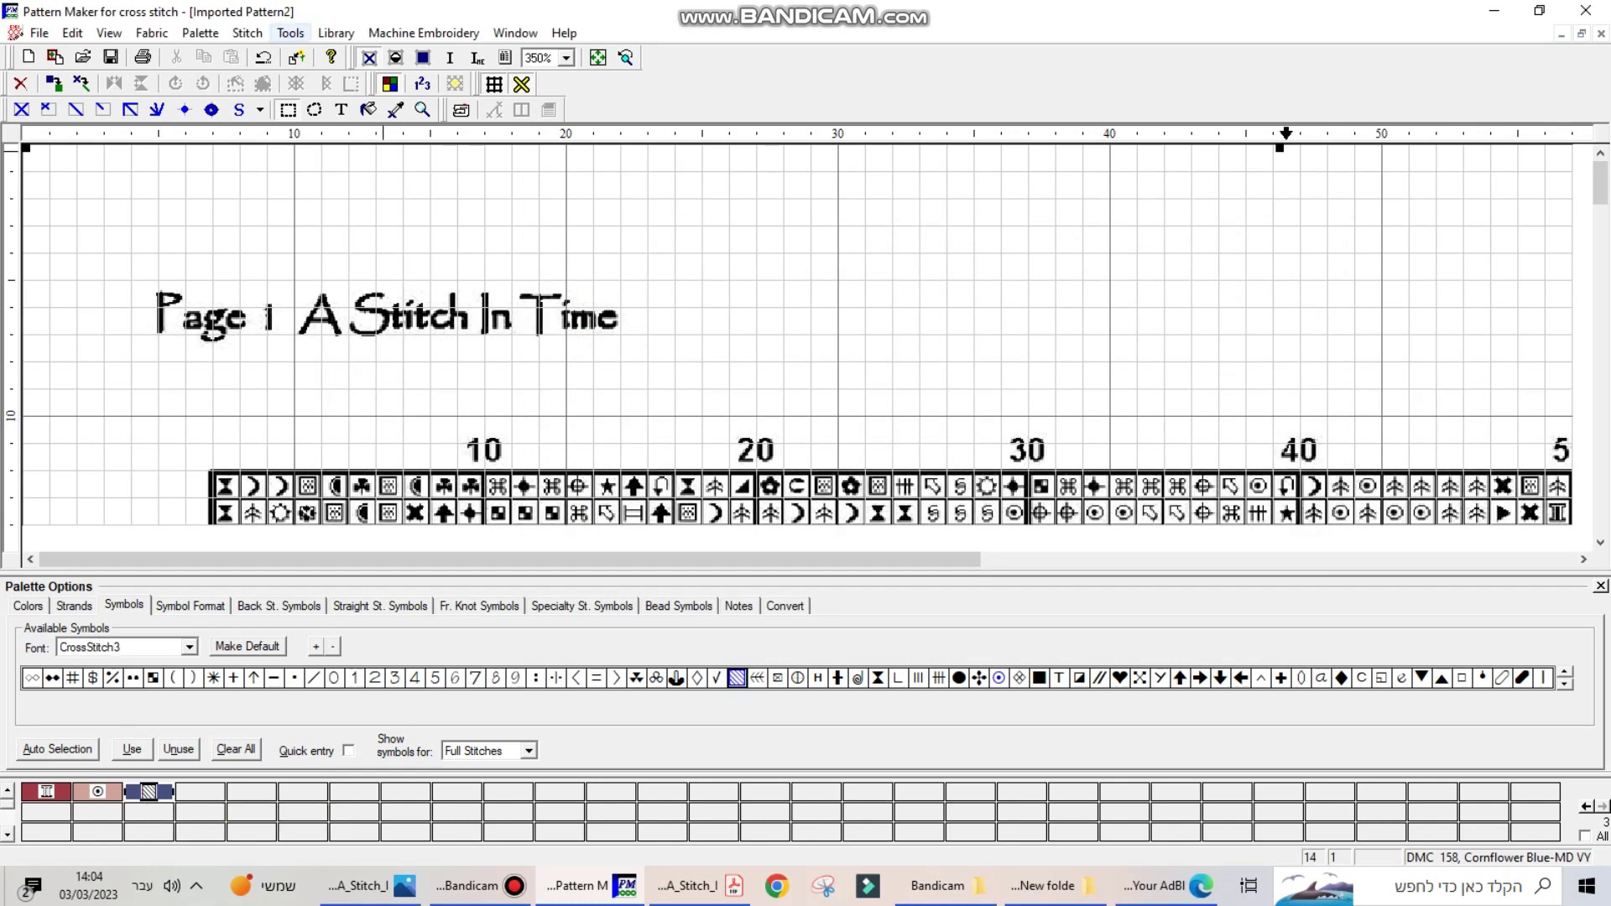
# Step: Delete all colors from the pattern's palette
pyautogui.rightClick(152, 793)
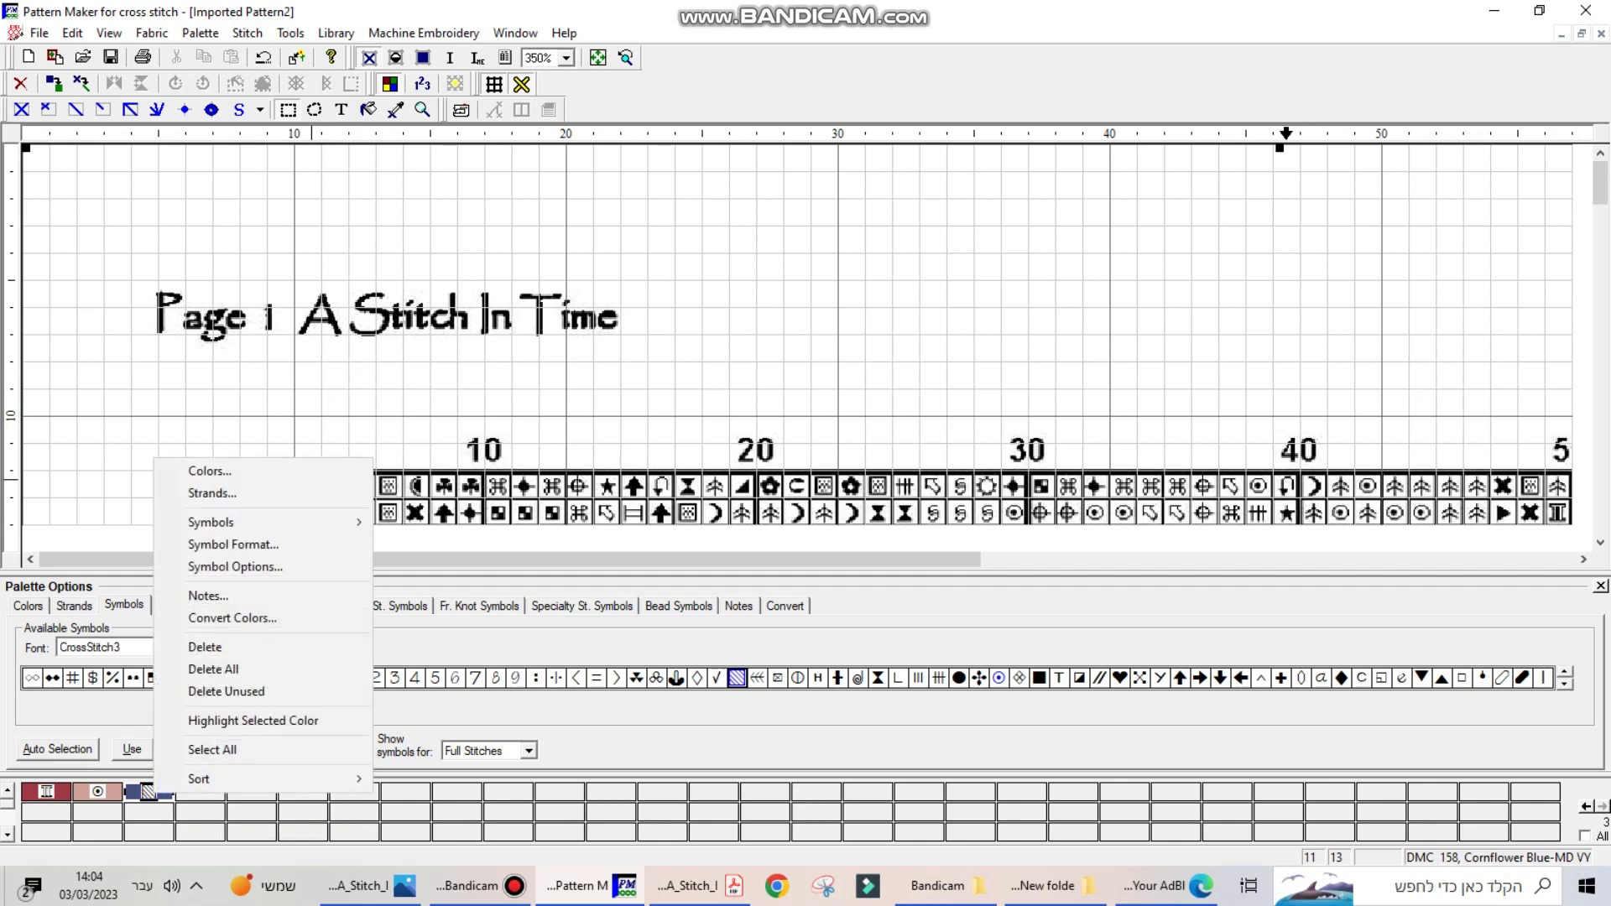
pyautogui.click(205, 647)
pyautogui.press('Tab')
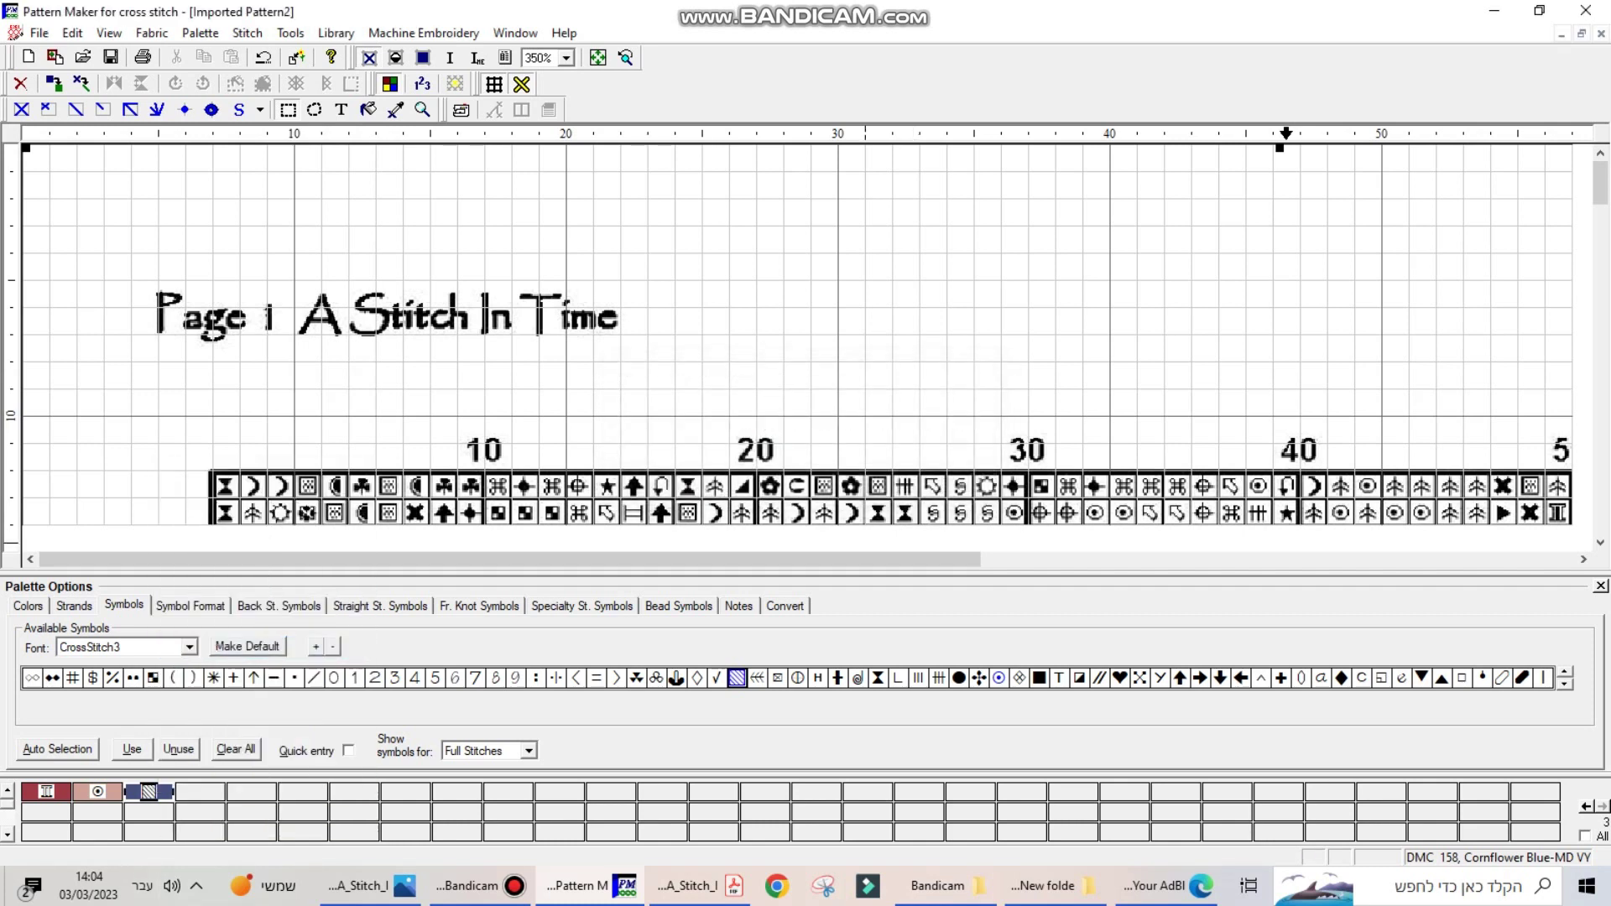
pyautogui.rightClick(148, 791)
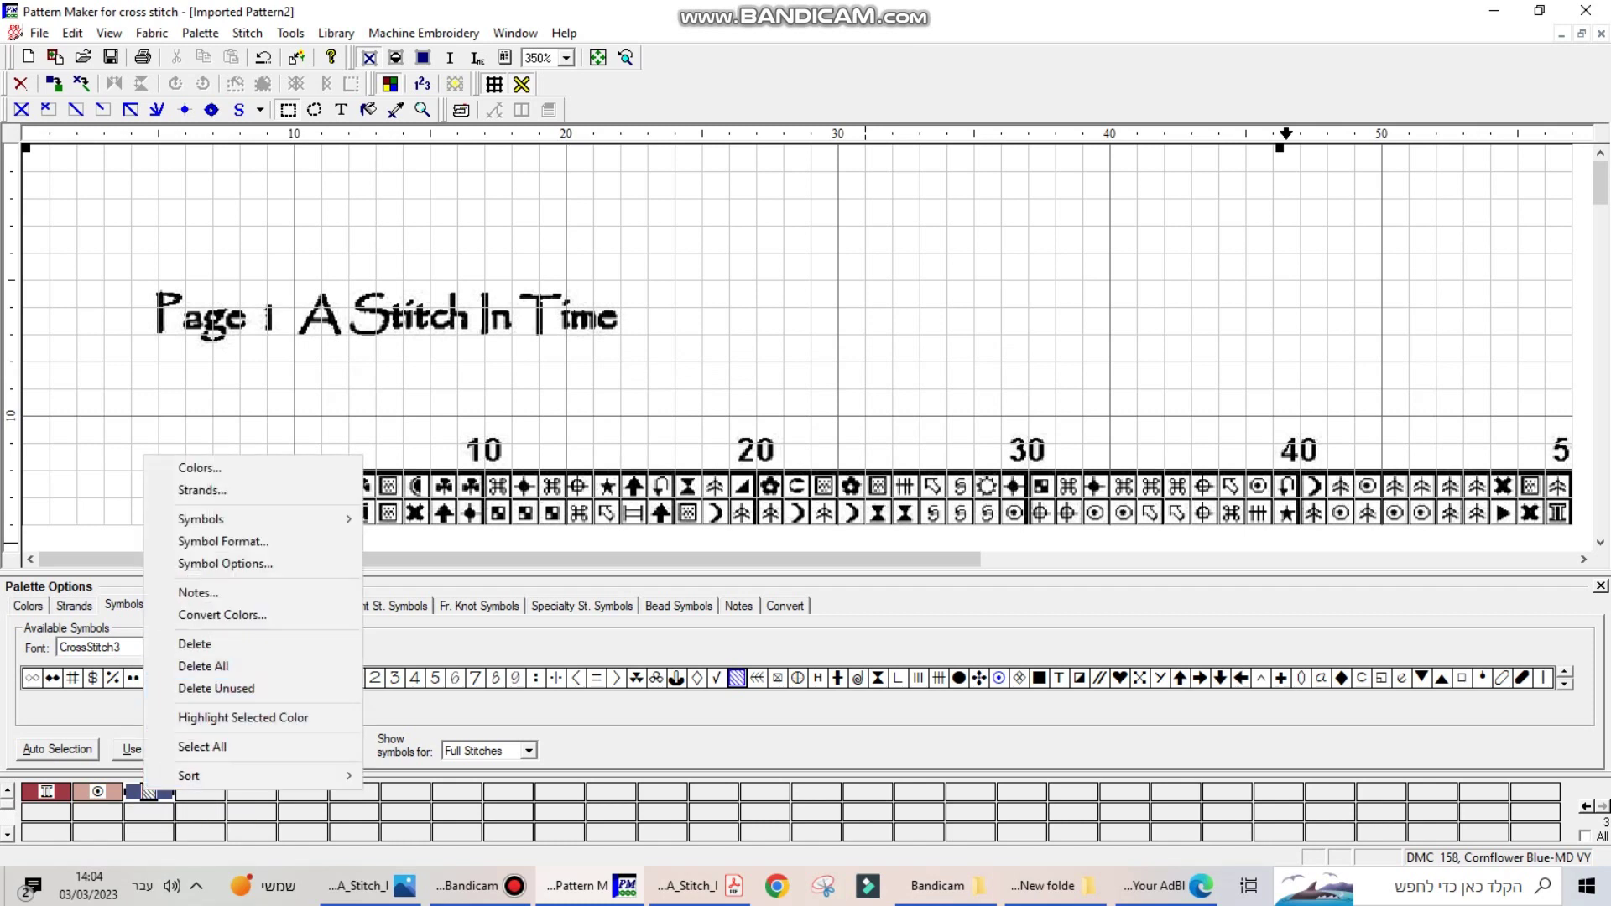
pyautogui.click(203, 666)
pyautogui.press('Return')
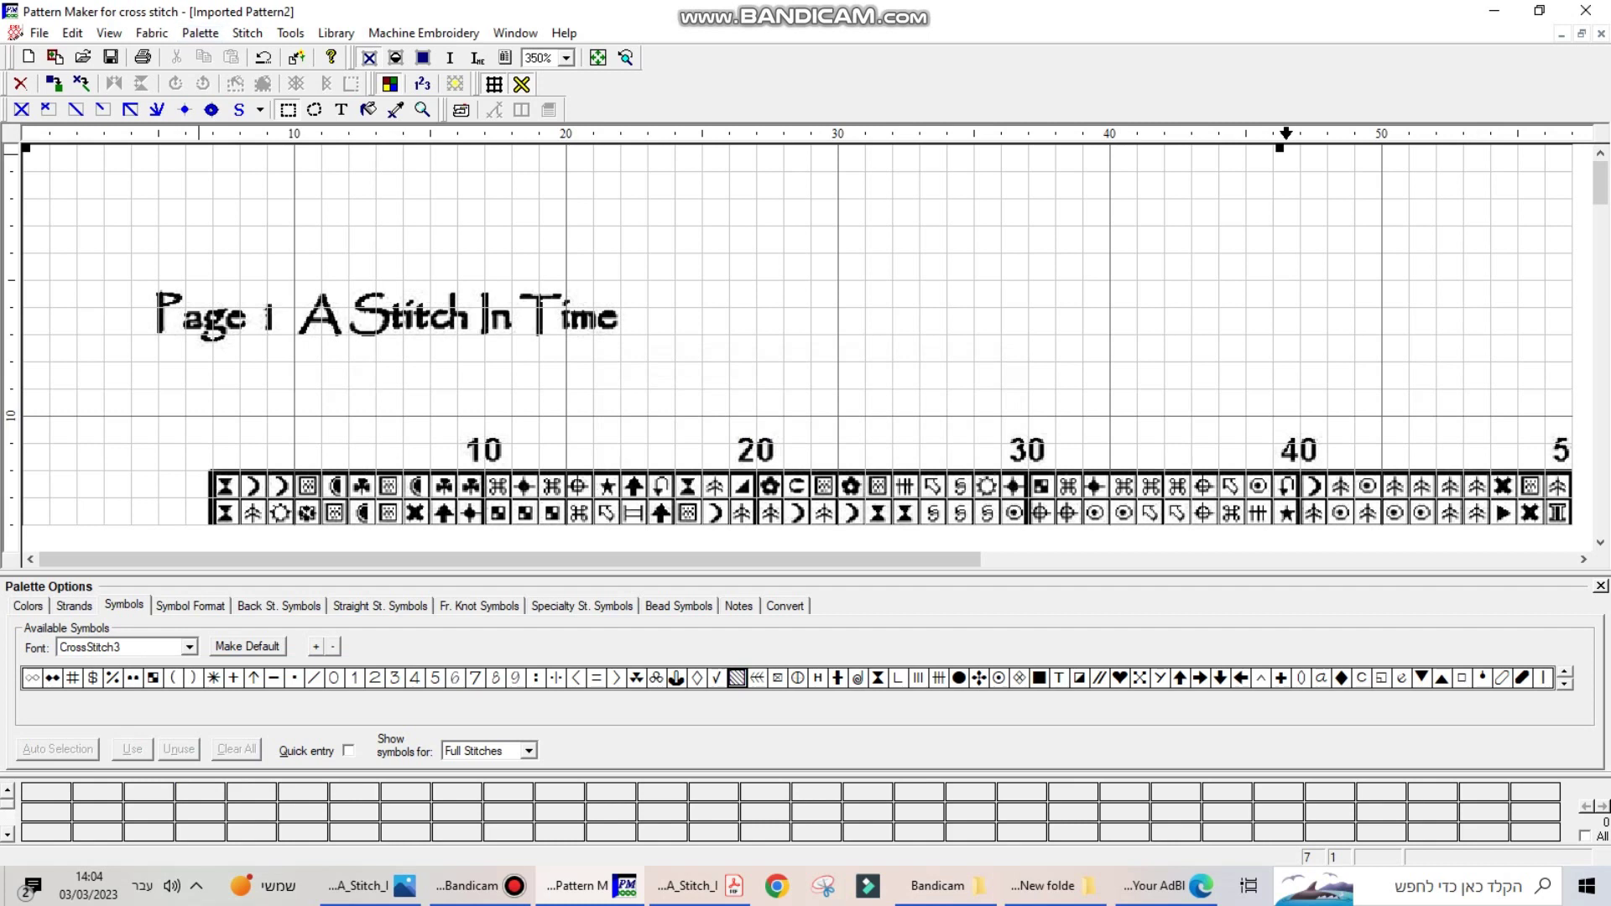
# Step: Load the saved palette file Stitch_In.pal from New folder (3) on the Desktop
pyautogui.click(200, 33)
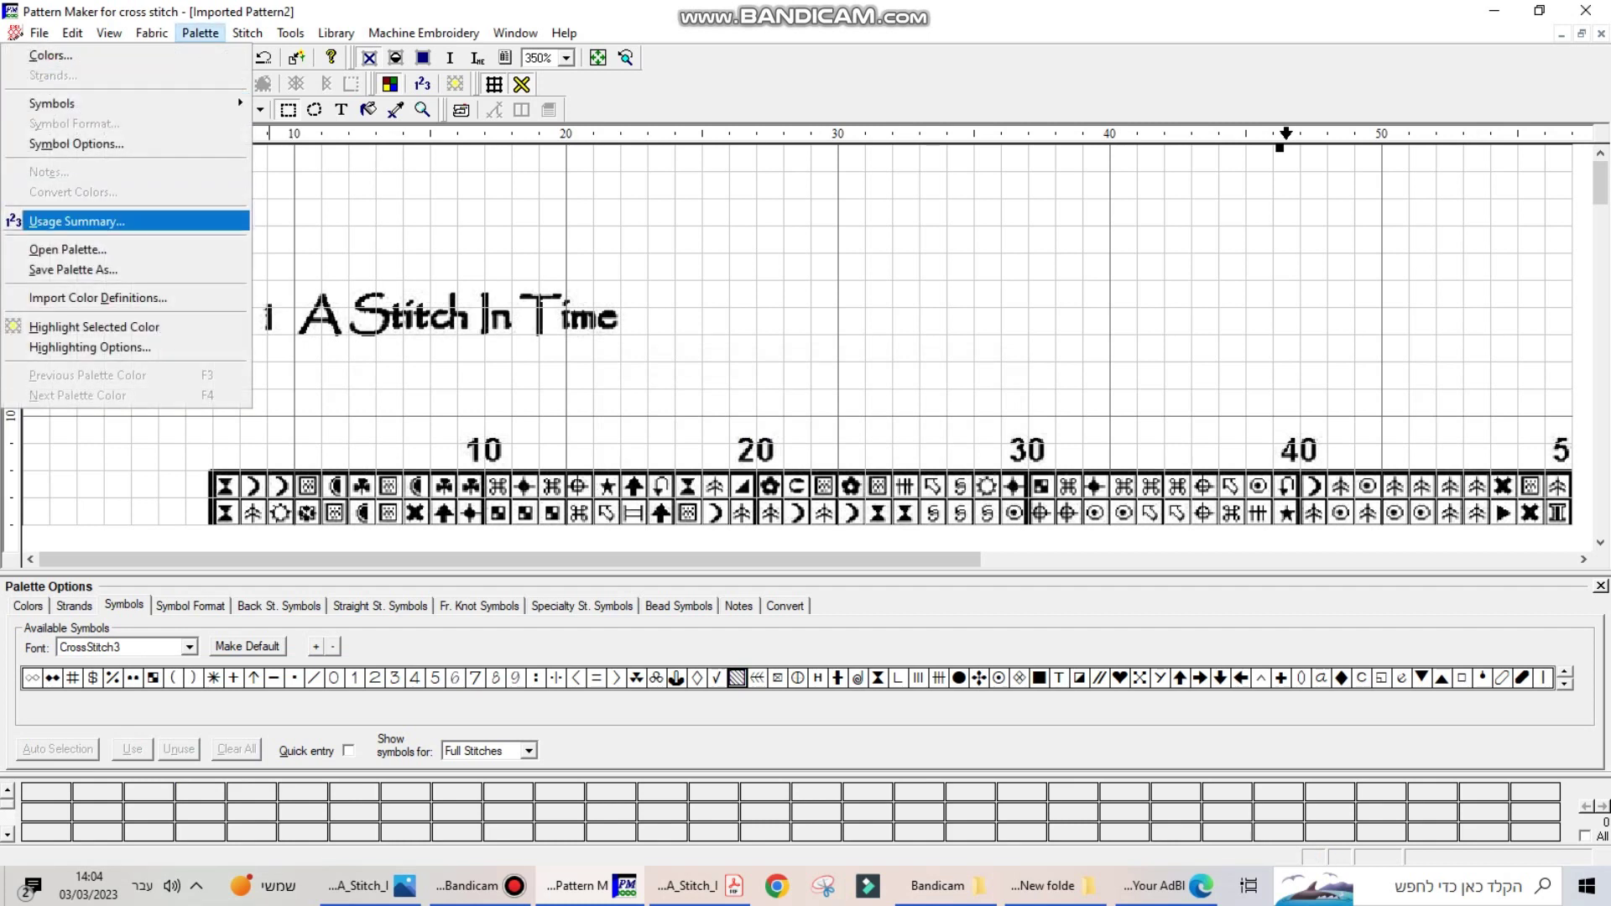
pyautogui.click(68, 249)
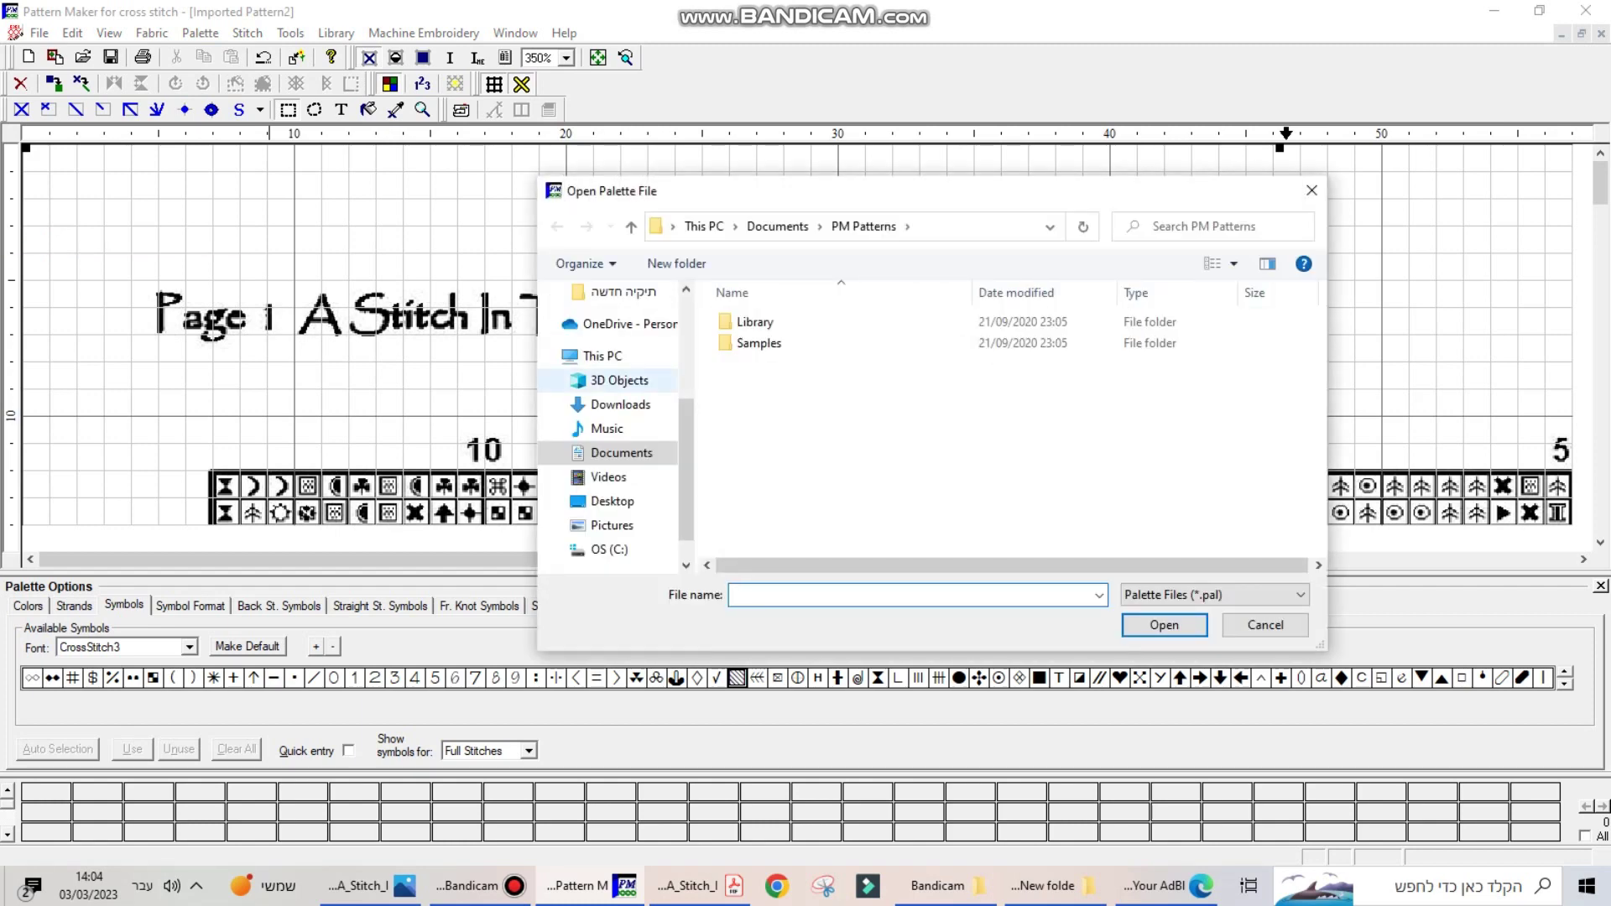
pyautogui.scroll(4, 613, 411)
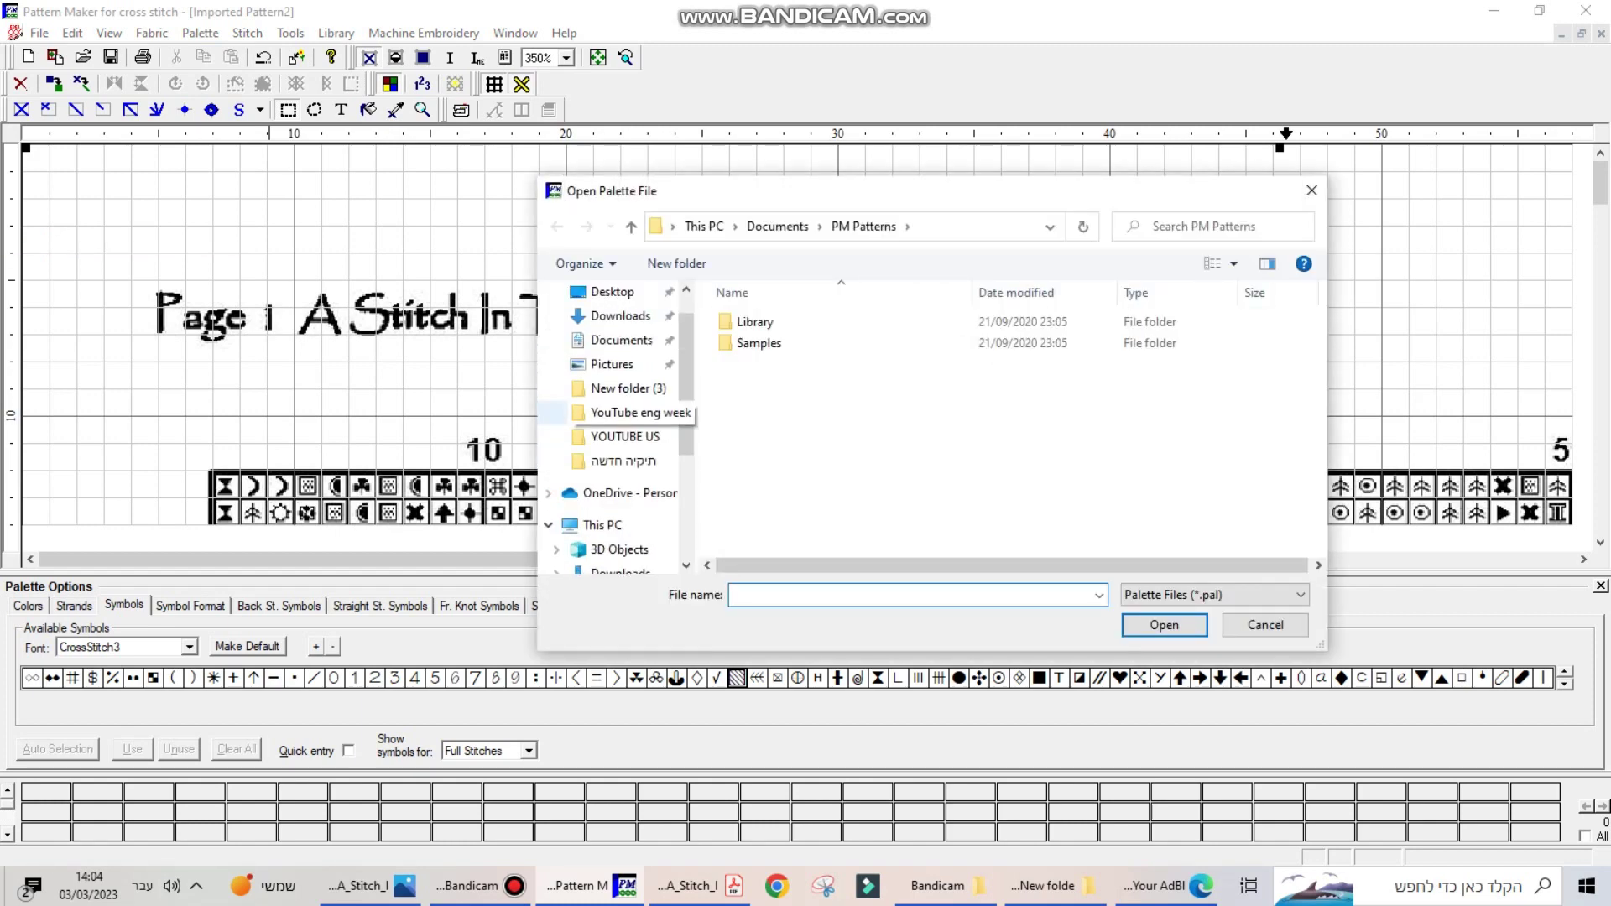
pyautogui.click(621, 388)
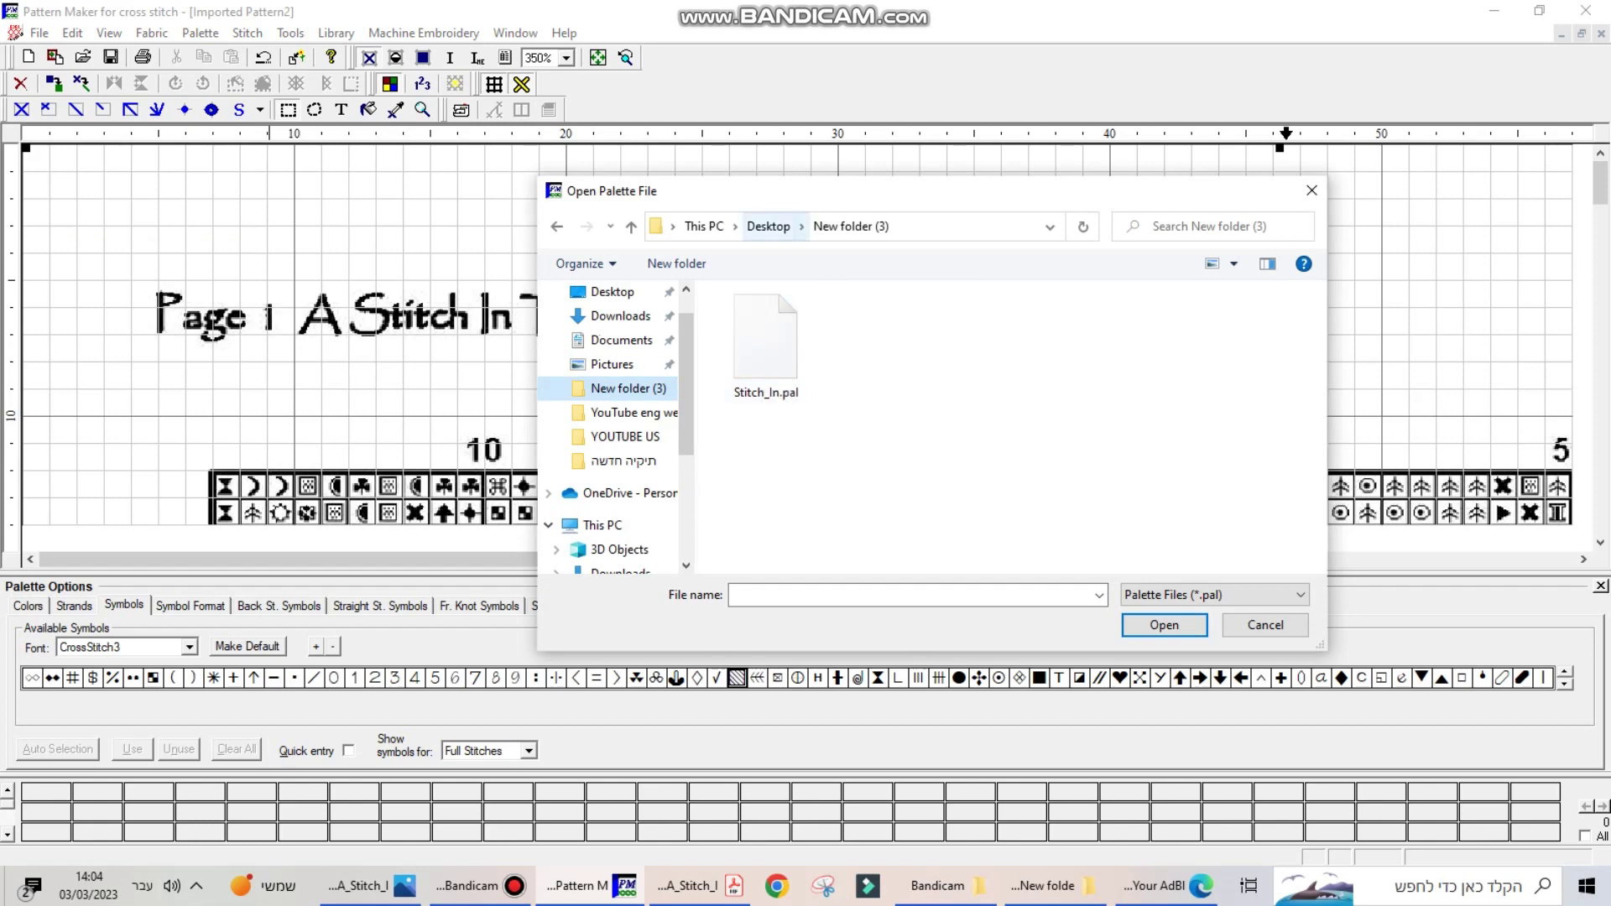
pyautogui.doubleClick(764, 340)
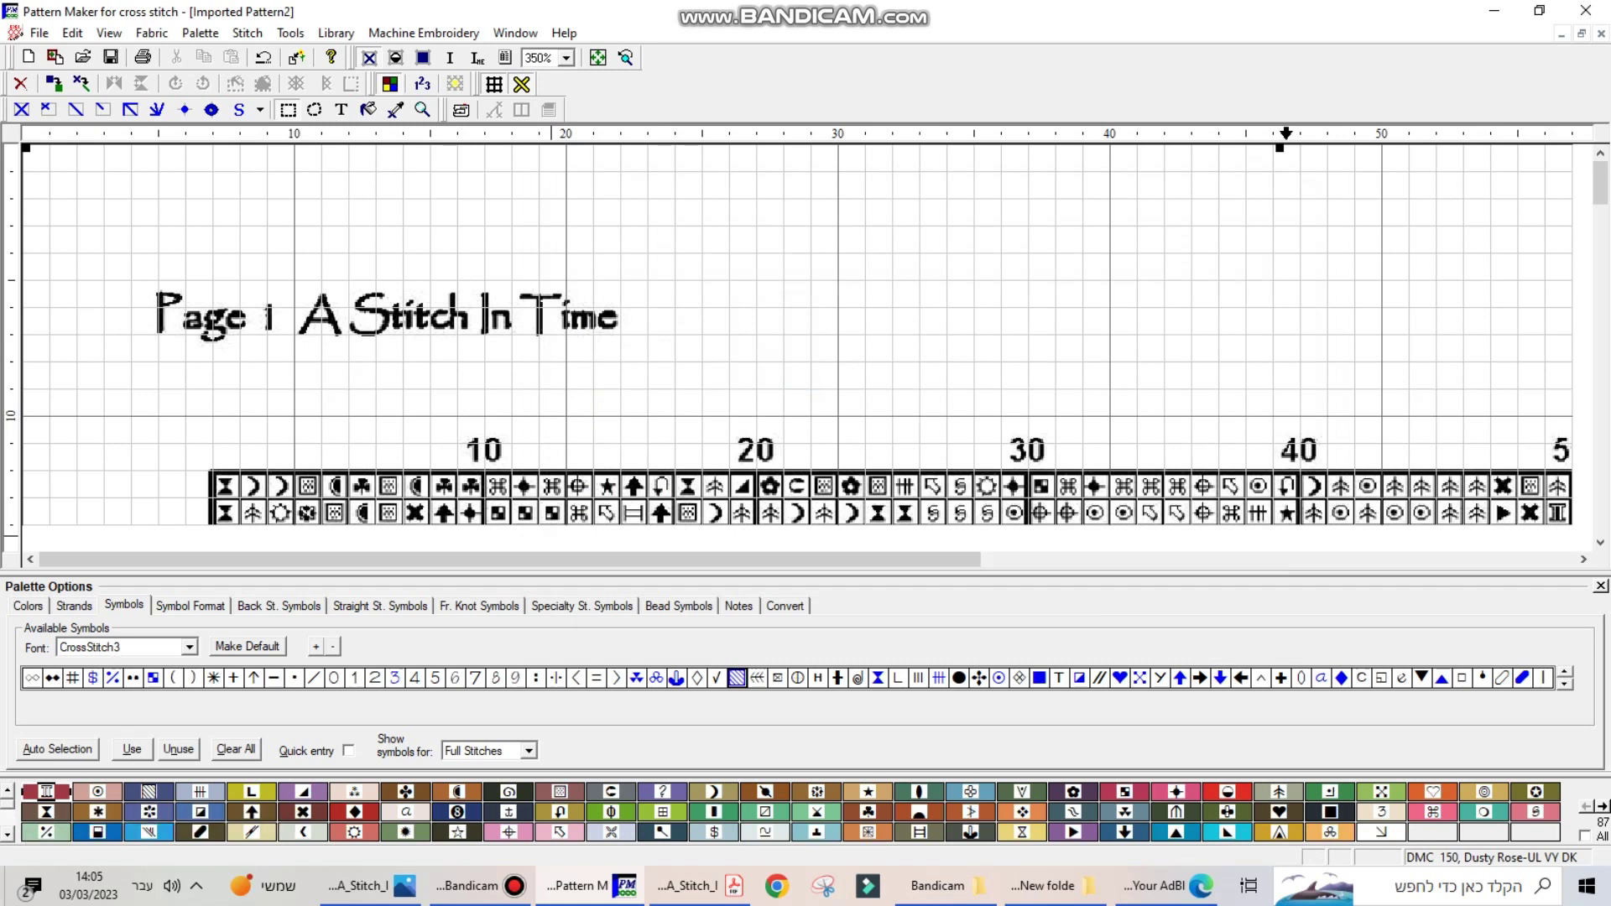
# Step: Set the symbol format to allow the actual floss color behind the palette's symbols
pyautogui.click(124, 605)
pyautogui.press('Right')
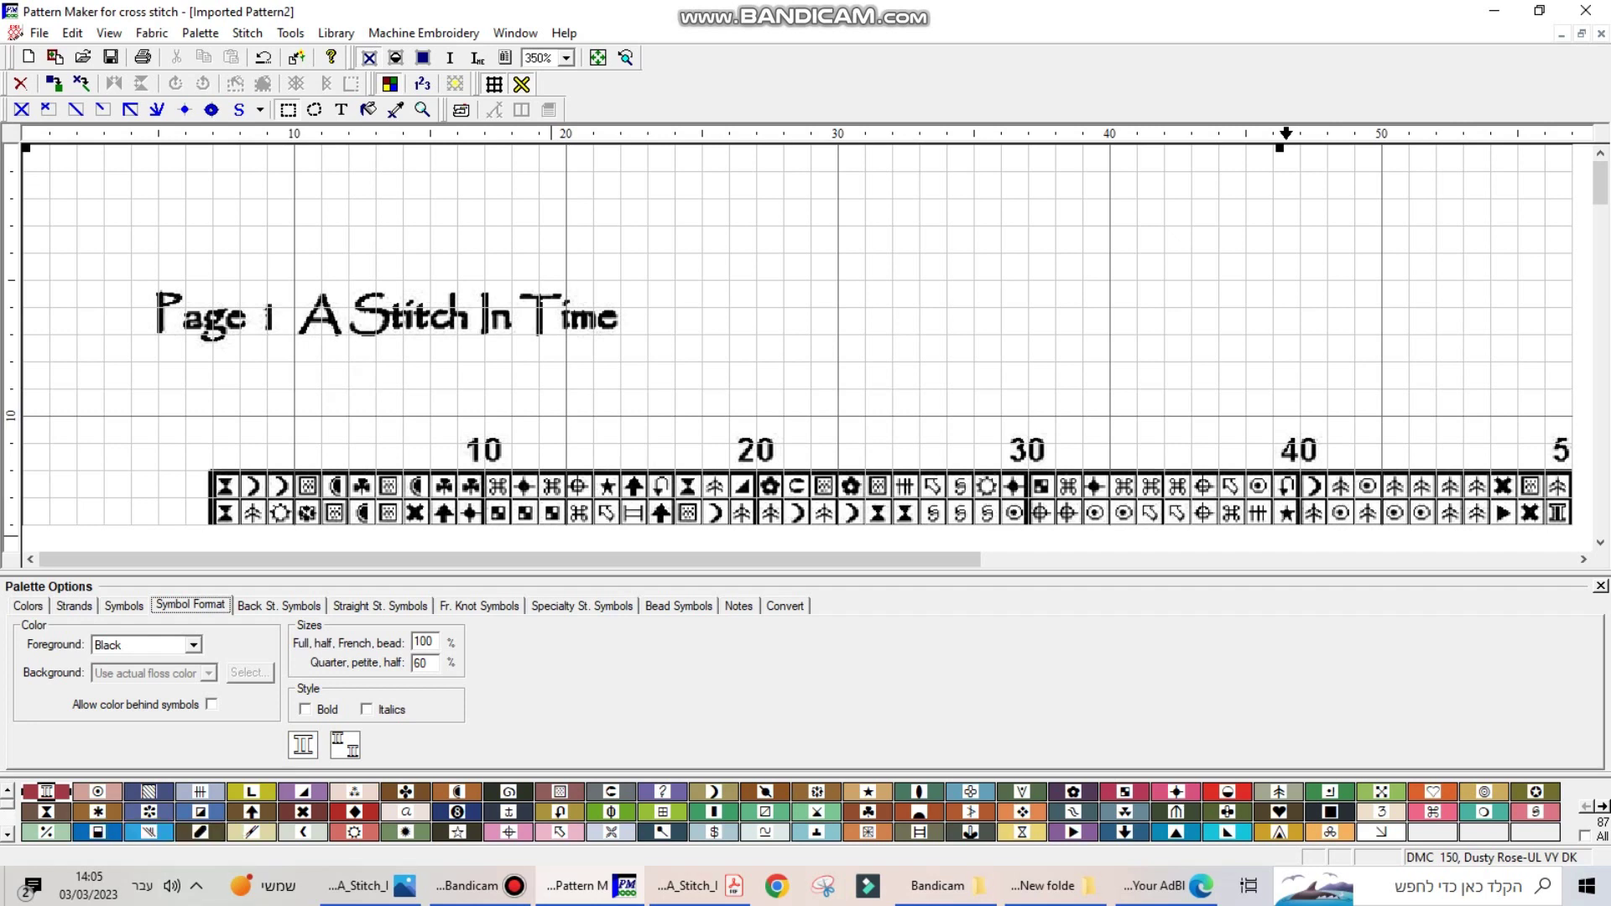
pyautogui.click(211, 705)
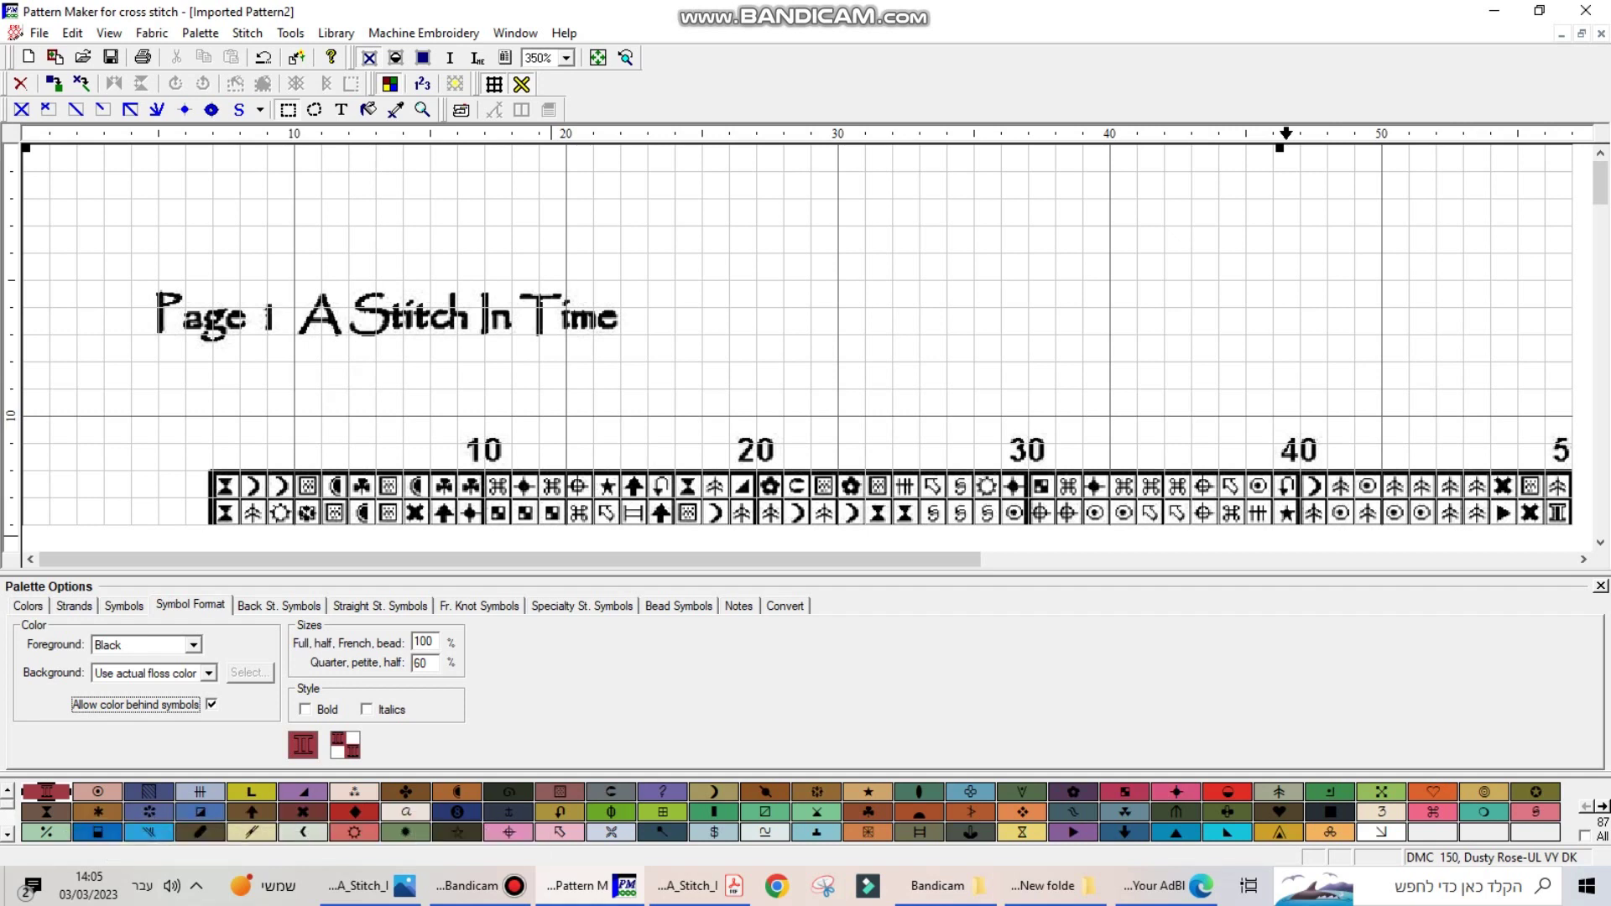
# Step: Try the bold and italic styles for the palette's symbols
pyautogui.click(306, 709)
pyautogui.press('space')
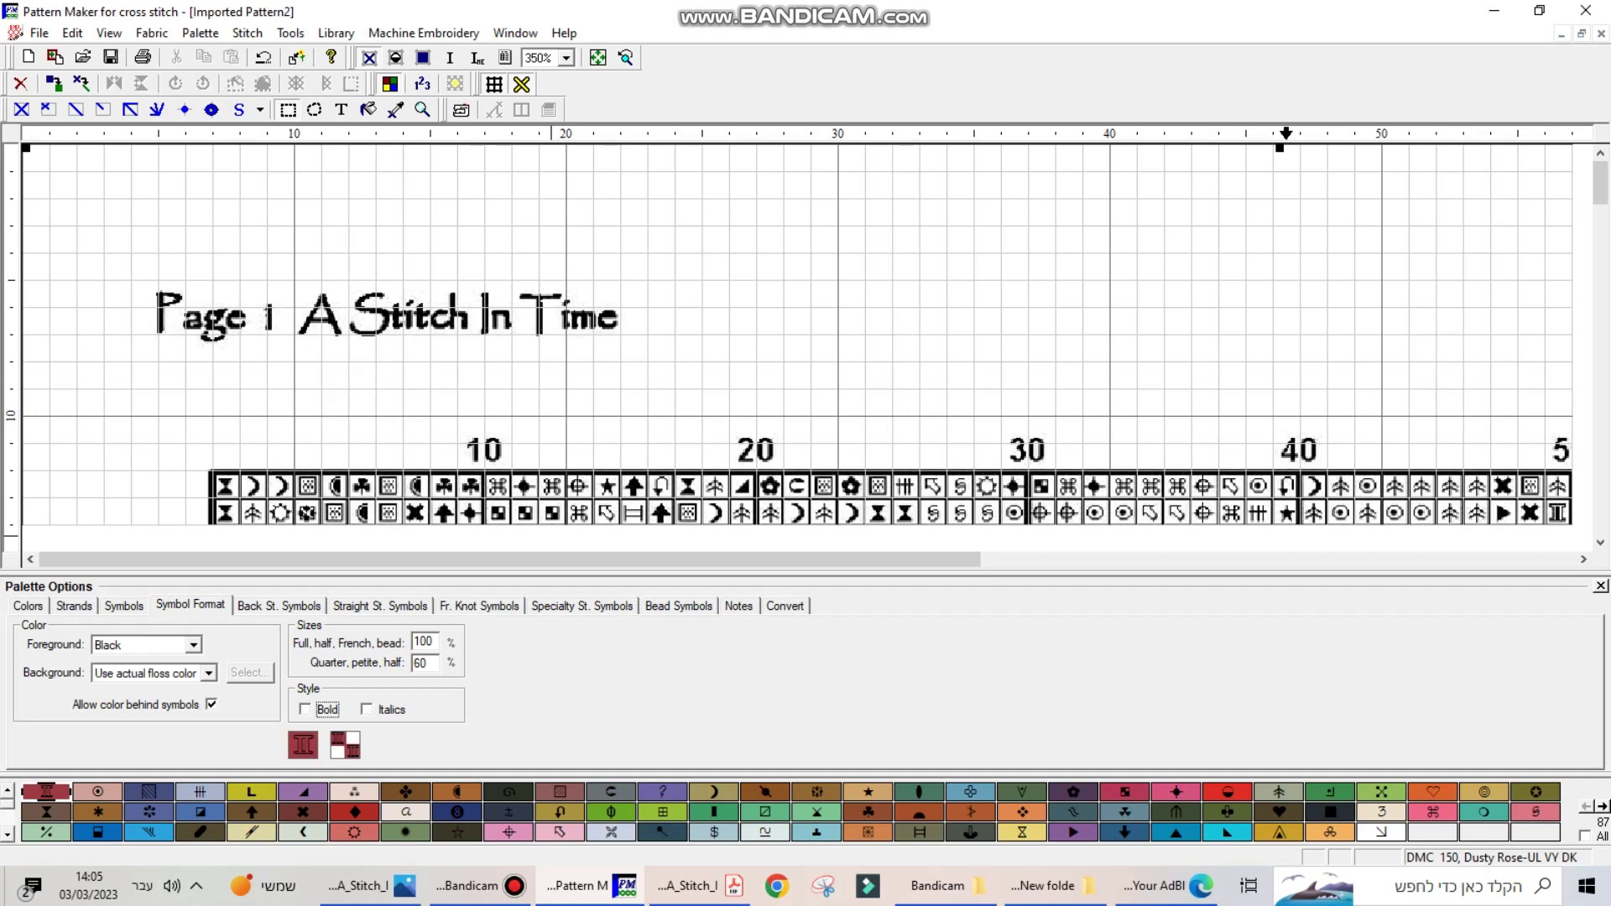
pyautogui.press('Tab')
pyautogui.press('space')
pyautogui.press('space')
# Step: Close the palette options and switch the pattern view to symbols
pyautogui.click(1601, 586)
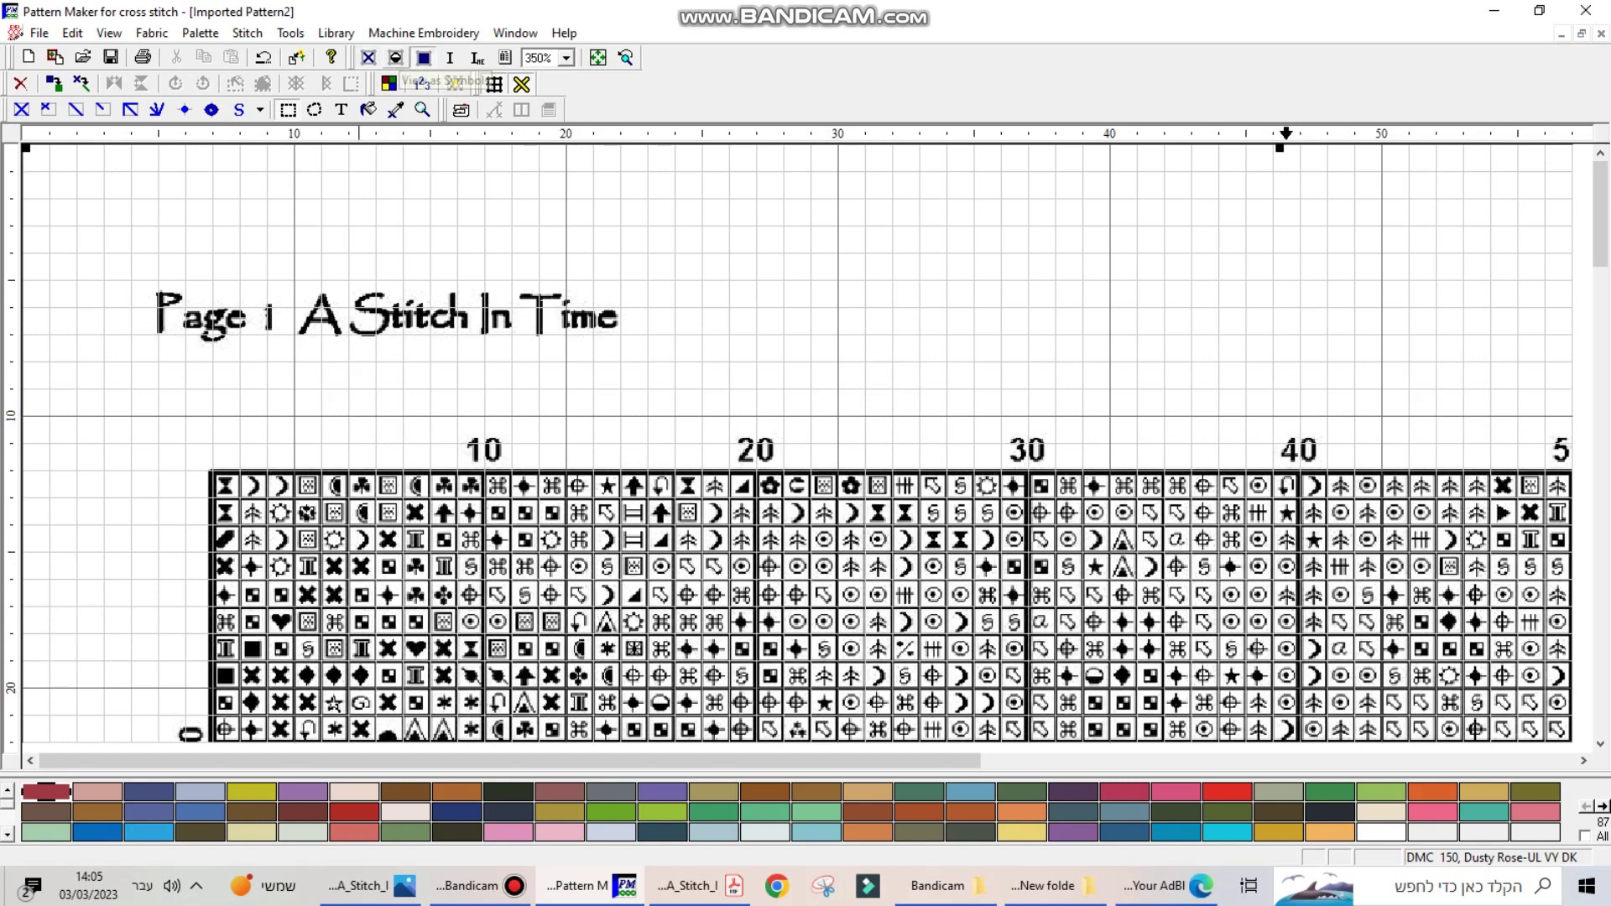
pyautogui.click(396, 58)
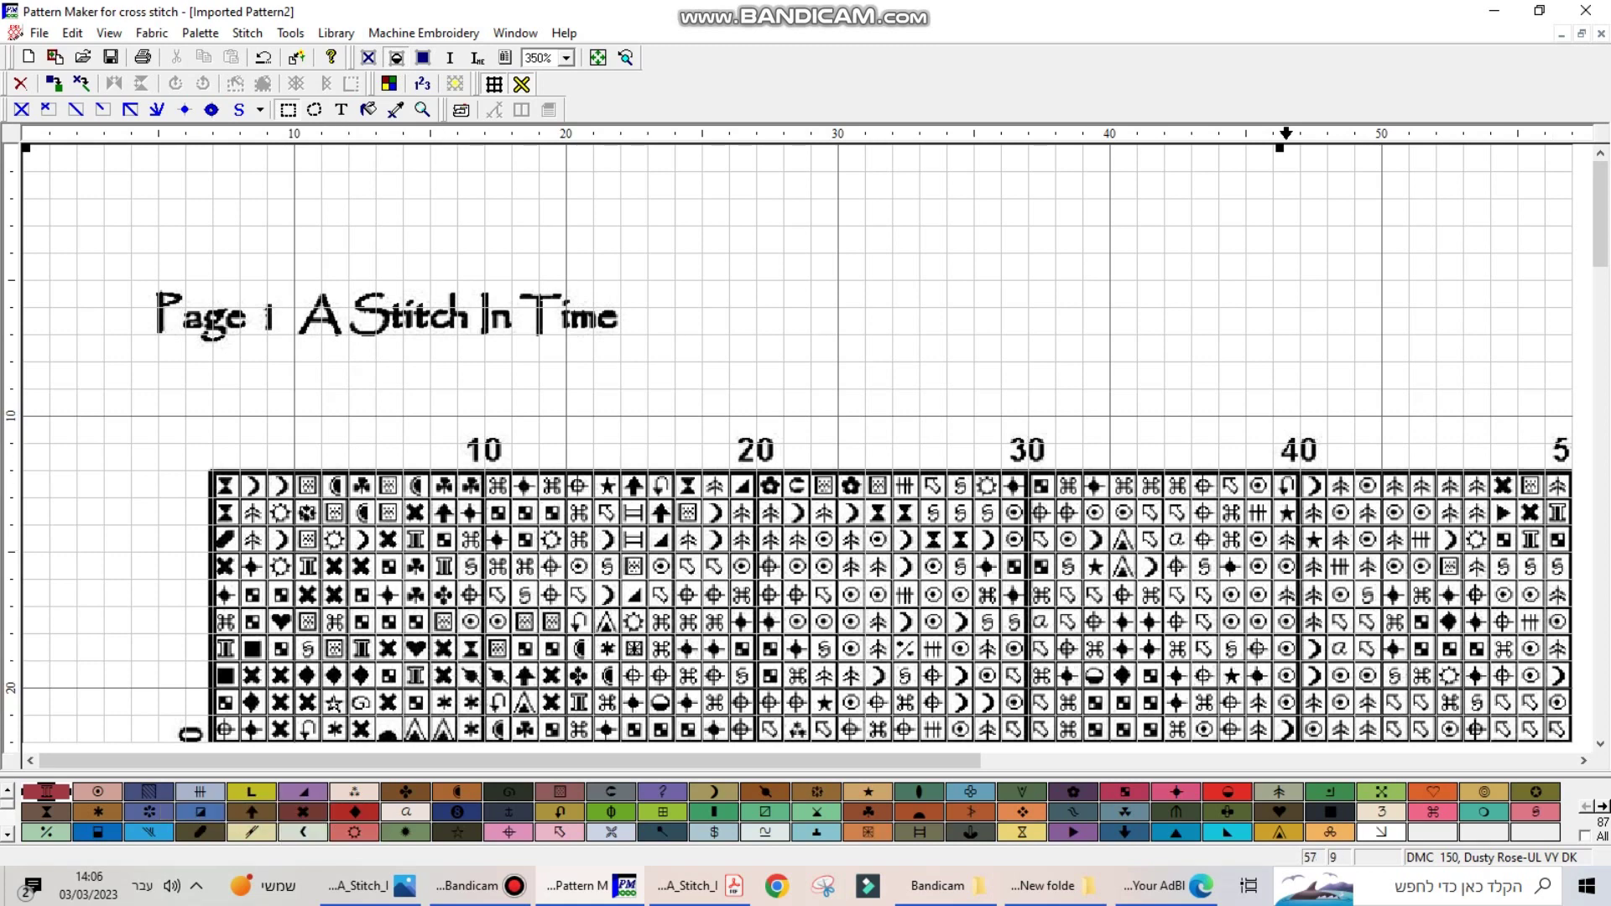
# Step: Place full stitches in DMC 779 over the hourglass symbols in chart column 1, rows 1 and 2, and column 10, row 7
pyautogui.scroll(-3, 806, 443)
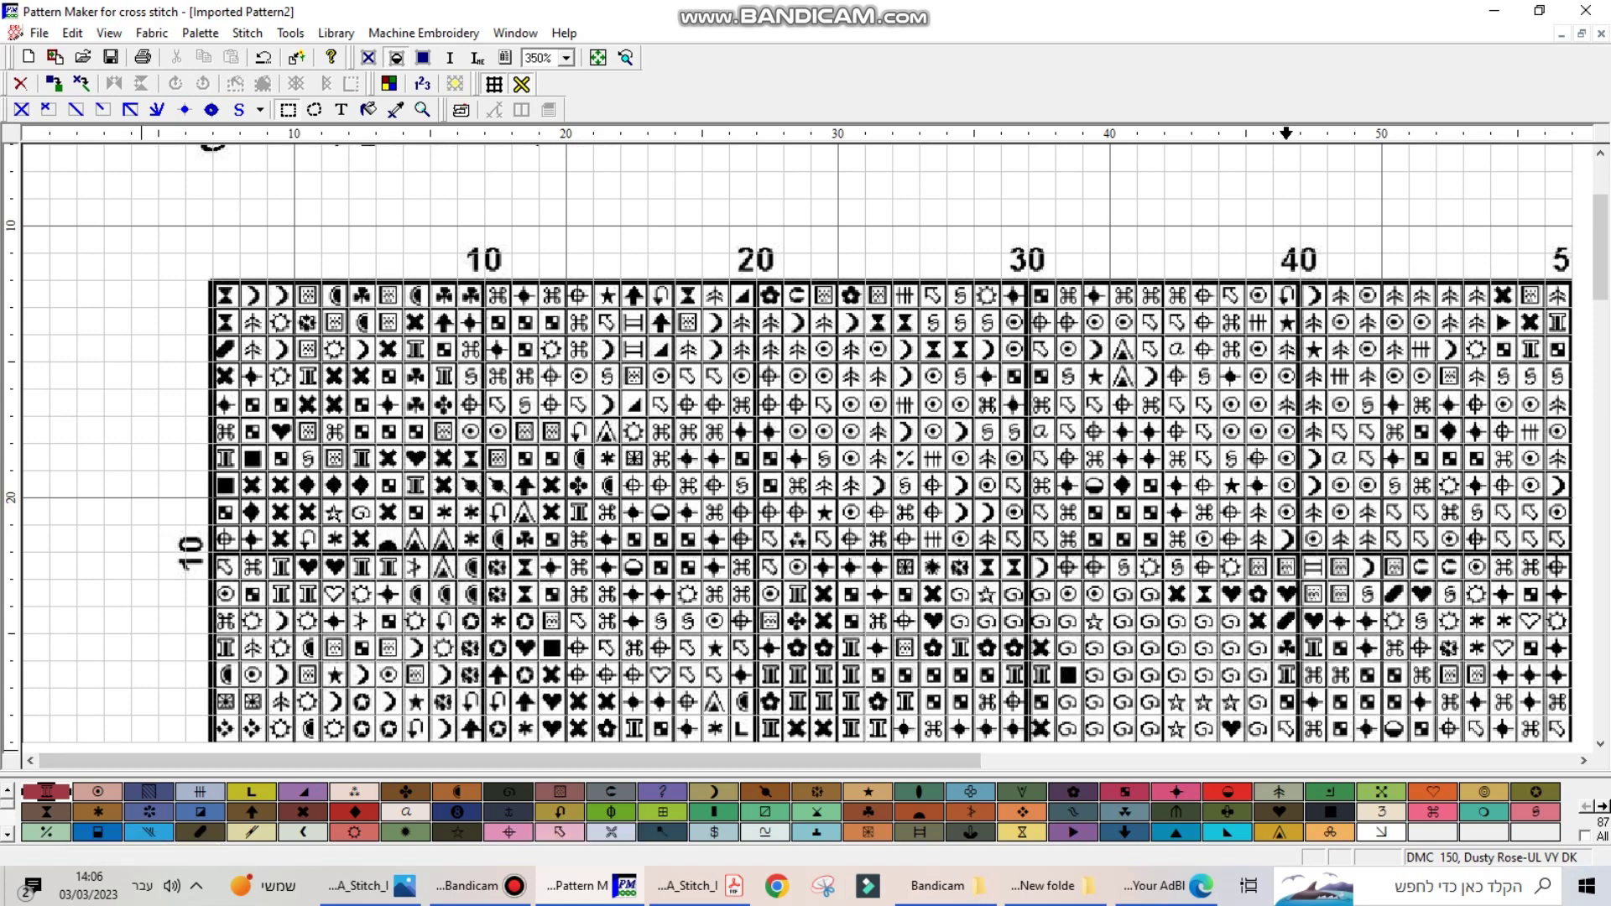
pyautogui.click(47, 813)
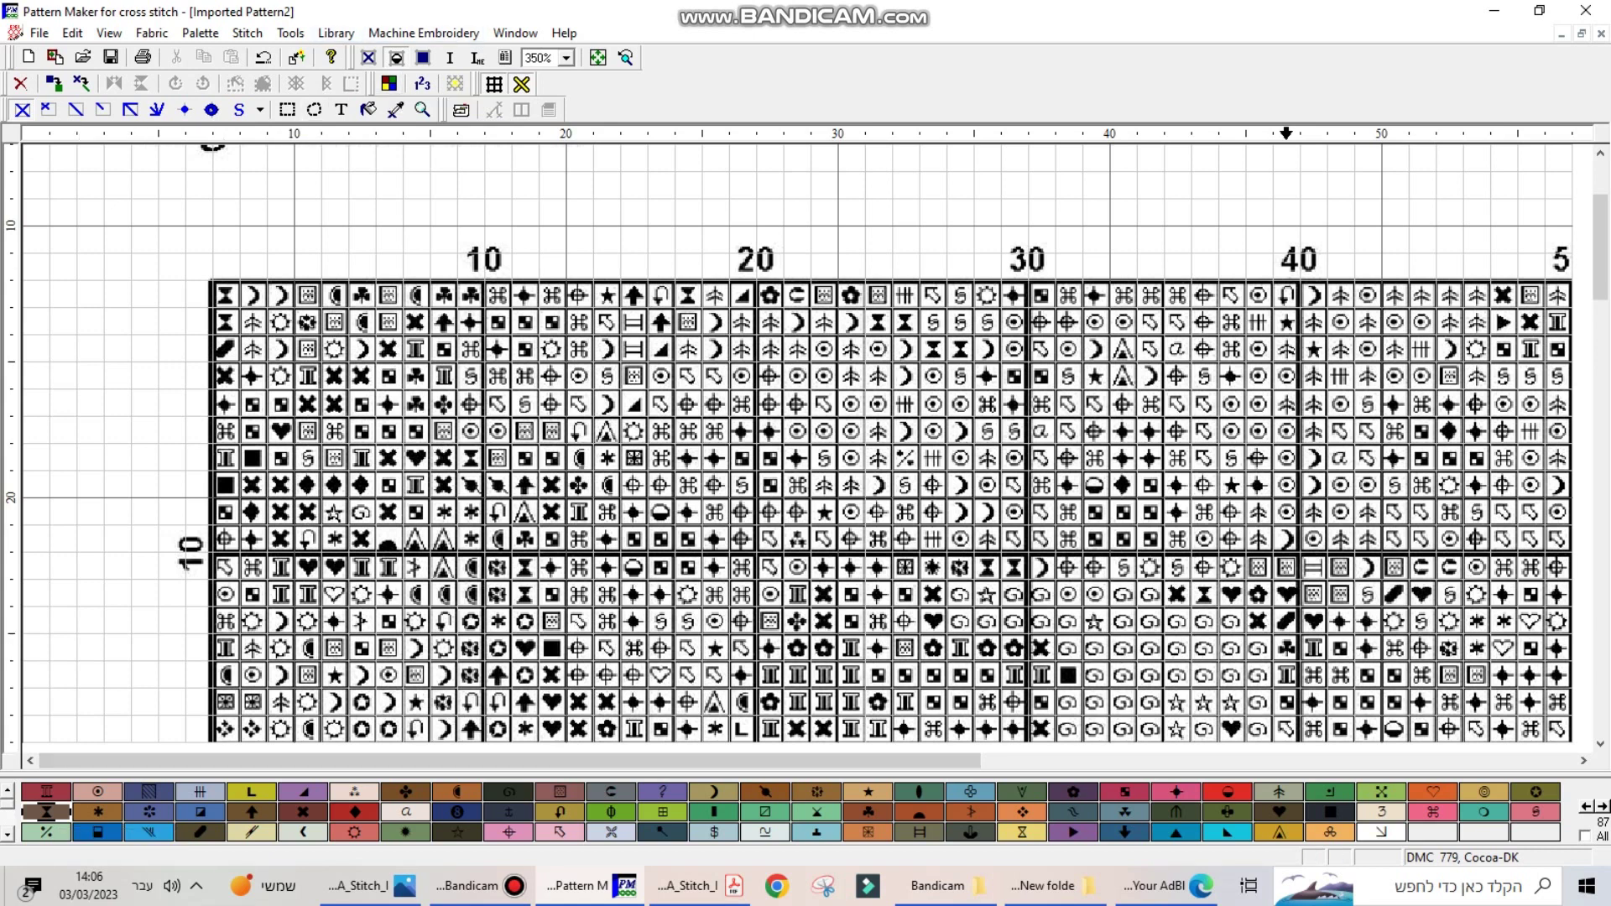
pyautogui.click(225, 295)
pyautogui.click(225, 321)
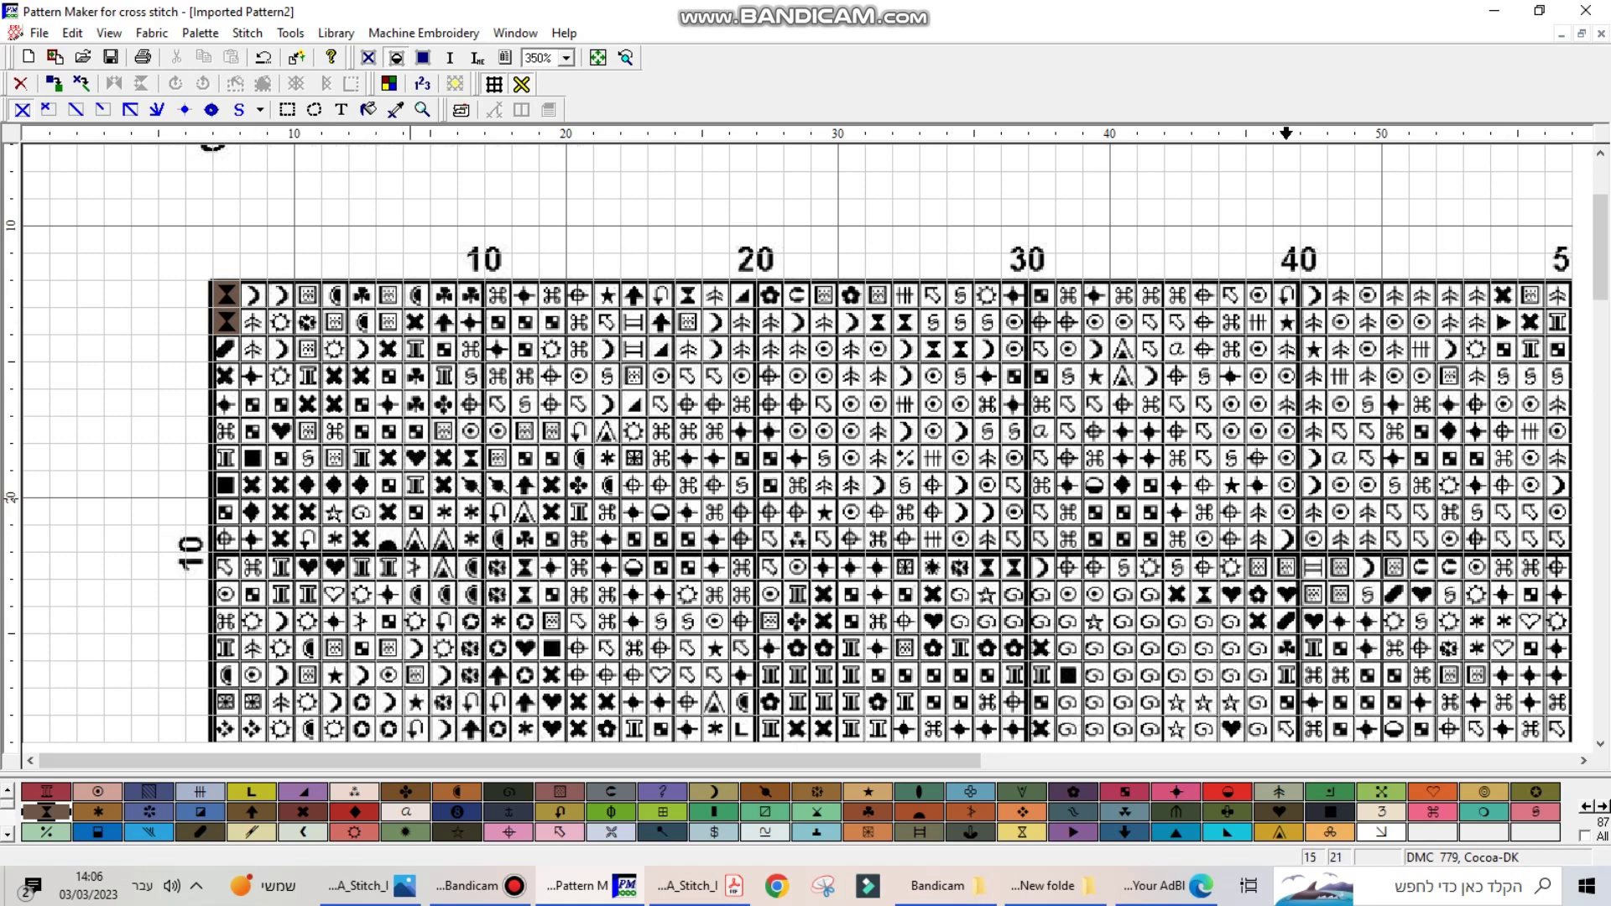
pyautogui.click(470, 457)
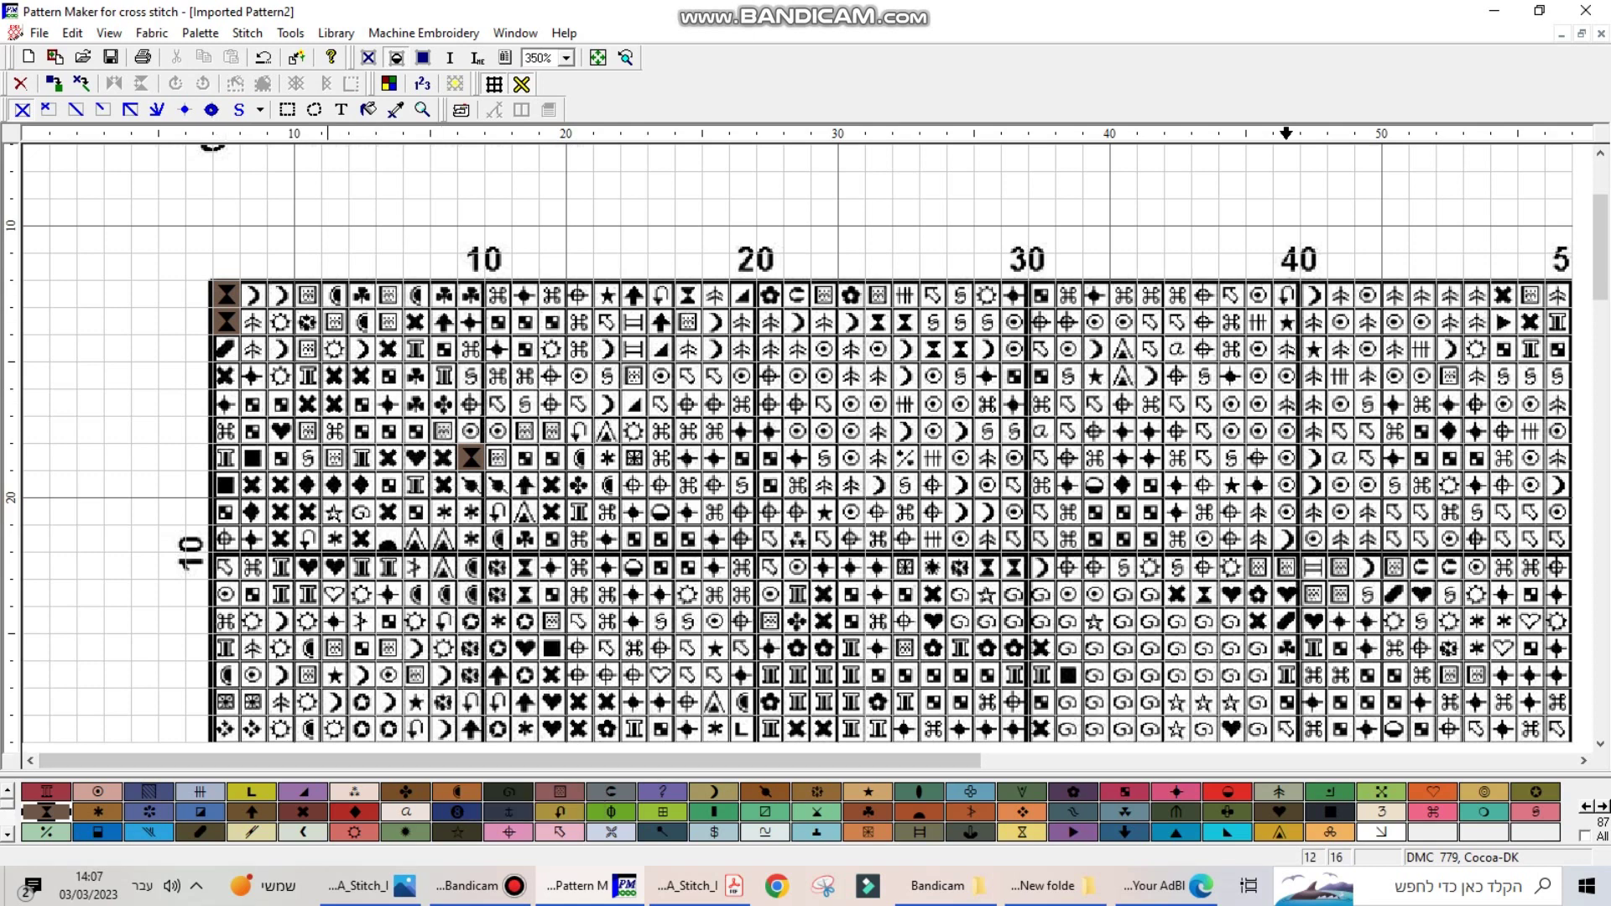
# Step: Place full stitches in DMC 371 over the crescent symbols in chart columns 1 to 20, rows 1 to 5
pyautogui.click(713, 791)
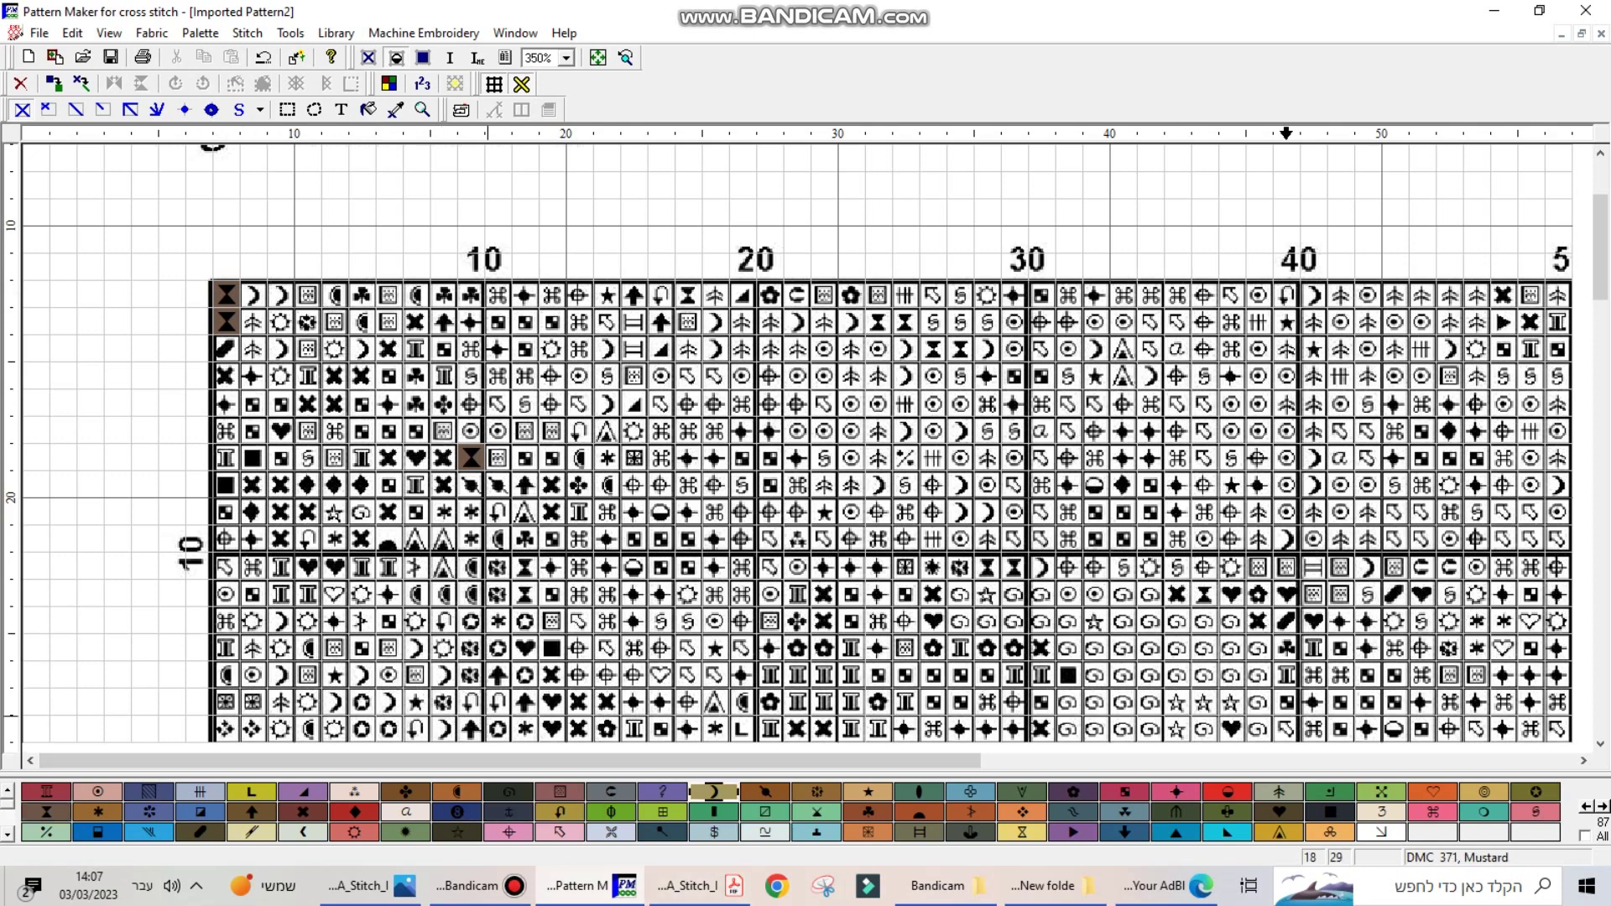
pyautogui.moveTo(253, 294); pyautogui.dragTo(280, 295)
pyautogui.click(280, 348)
pyautogui.click(362, 348)
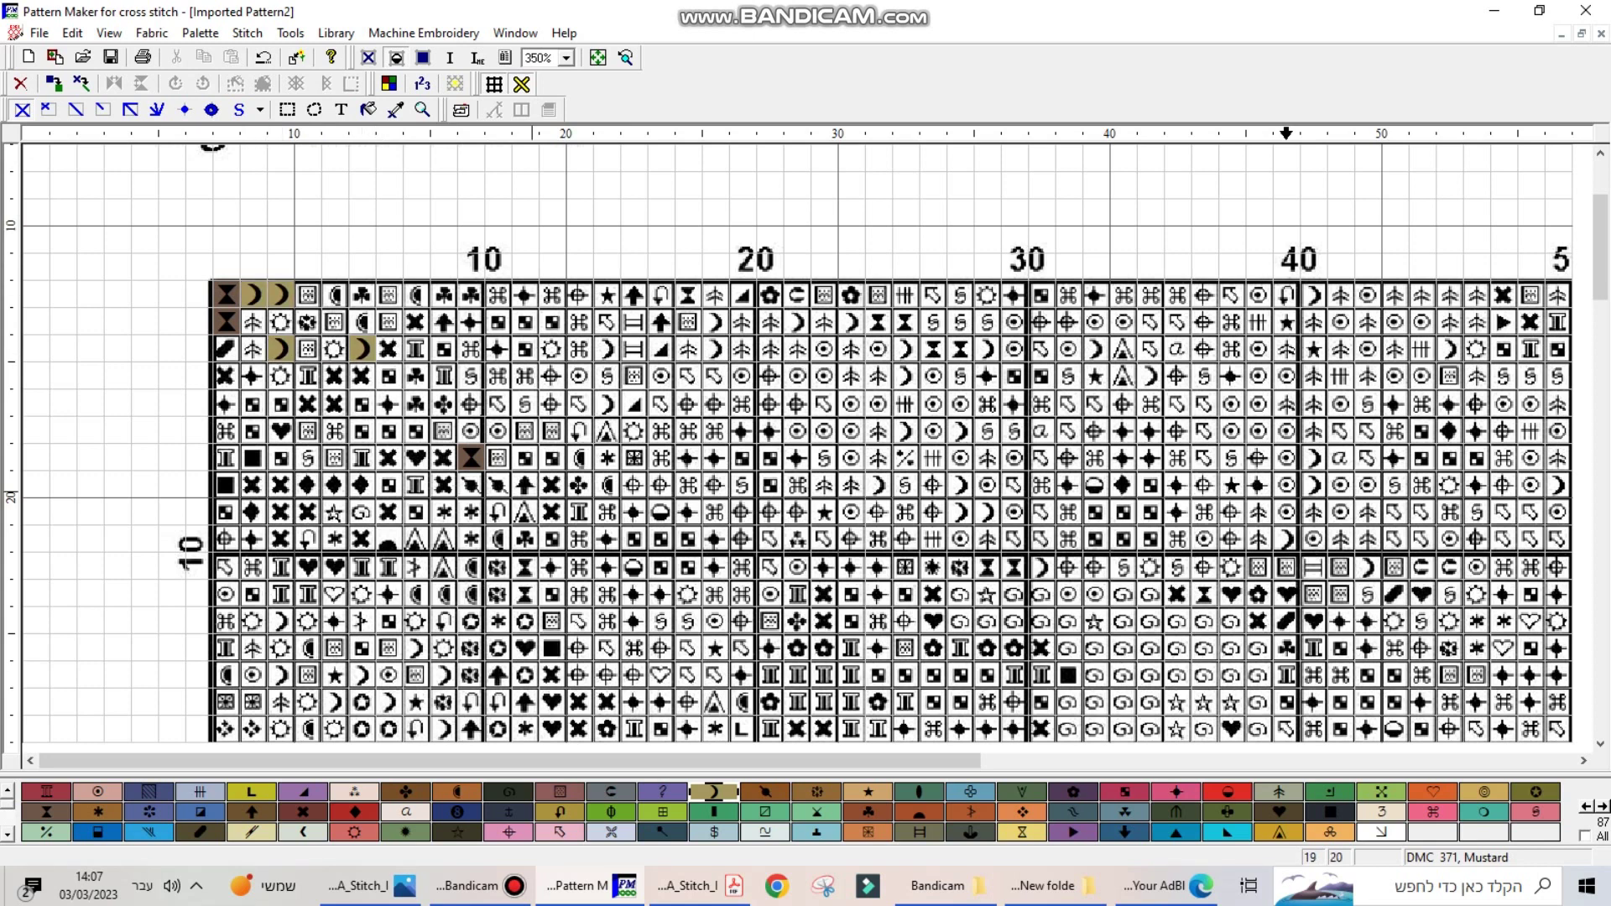
pyautogui.click(607, 348)
pyautogui.click(607, 404)
pyautogui.moveTo(714, 349); pyautogui.dragTo(714, 322)
# Step: Place DMC 371 full stitches over the crescent symbols in chart columns 21 to 30, rows 2 to 9
pyautogui.click(796, 322)
pyautogui.click(905, 375)
pyautogui.click(906, 348)
pyautogui.click(850, 321)
pyautogui.click(988, 348)
pyautogui.click(905, 430)
pyautogui.click(877, 485)
pyautogui.click(961, 431)
pyautogui.click(961, 485)
pyautogui.moveTo(960, 512); pyautogui.dragTo(988, 512)
# Step: Place DMC 371 full stitches over the crescent symbols in chart columns 31 to 50, rows 1 to 10
pyautogui.click(1096, 348)
pyautogui.click(1151, 375)
pyautogui.click(1312, 295)
pyautogui.click(1449, 348)
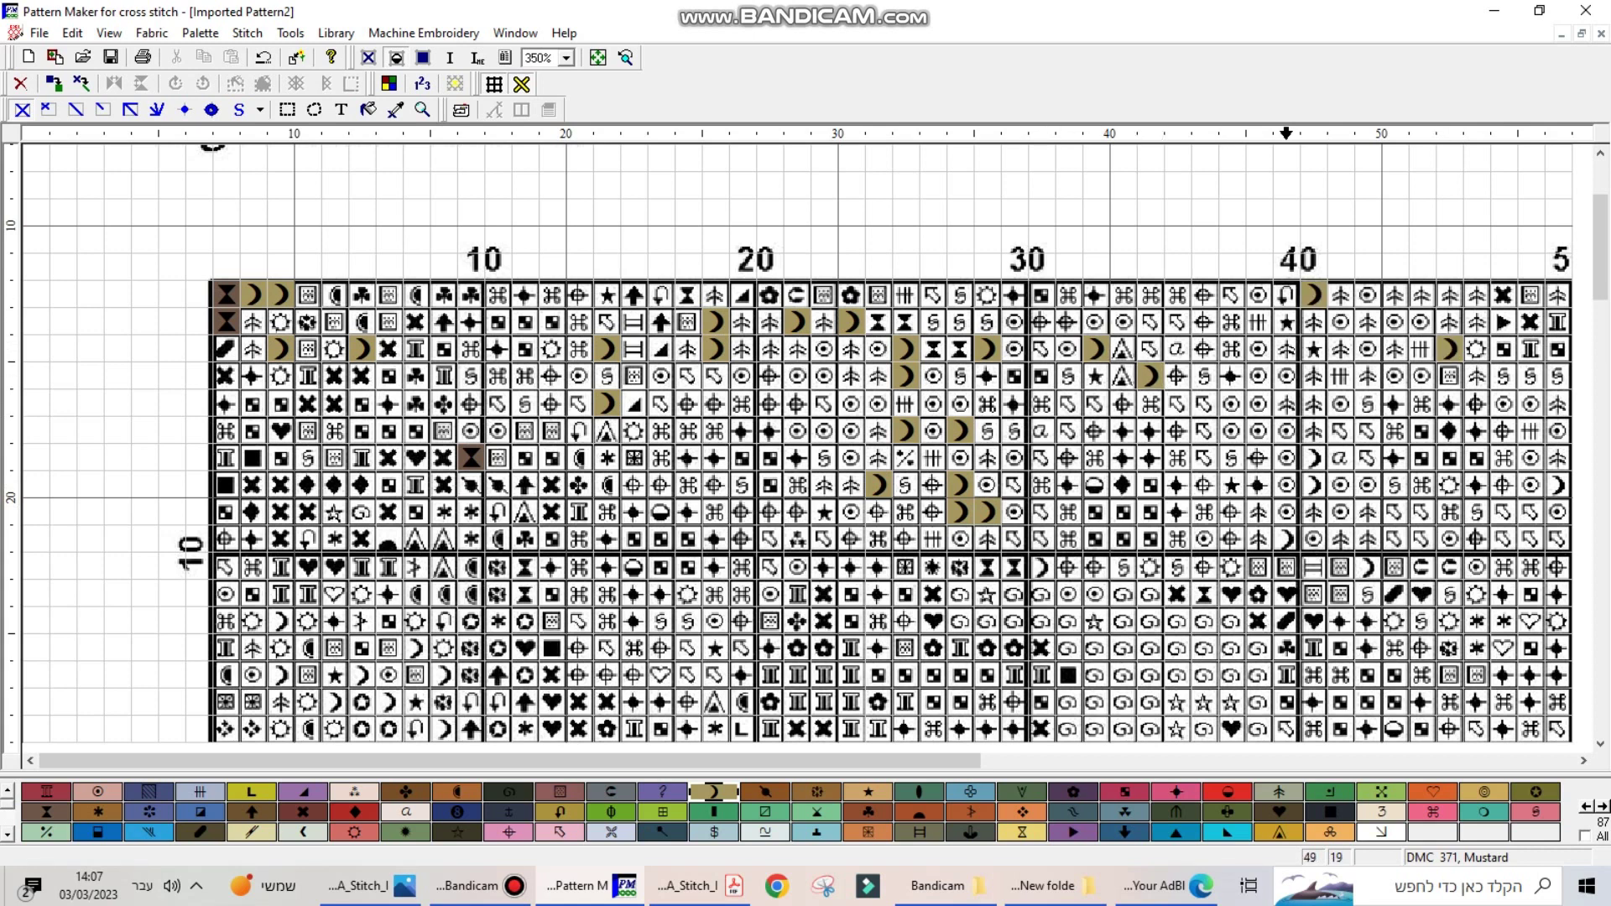
pyautogui.moveTo(1312, 458); pyautogui.dragTo(1312, 485)
pyautogui.click(1286, 539)
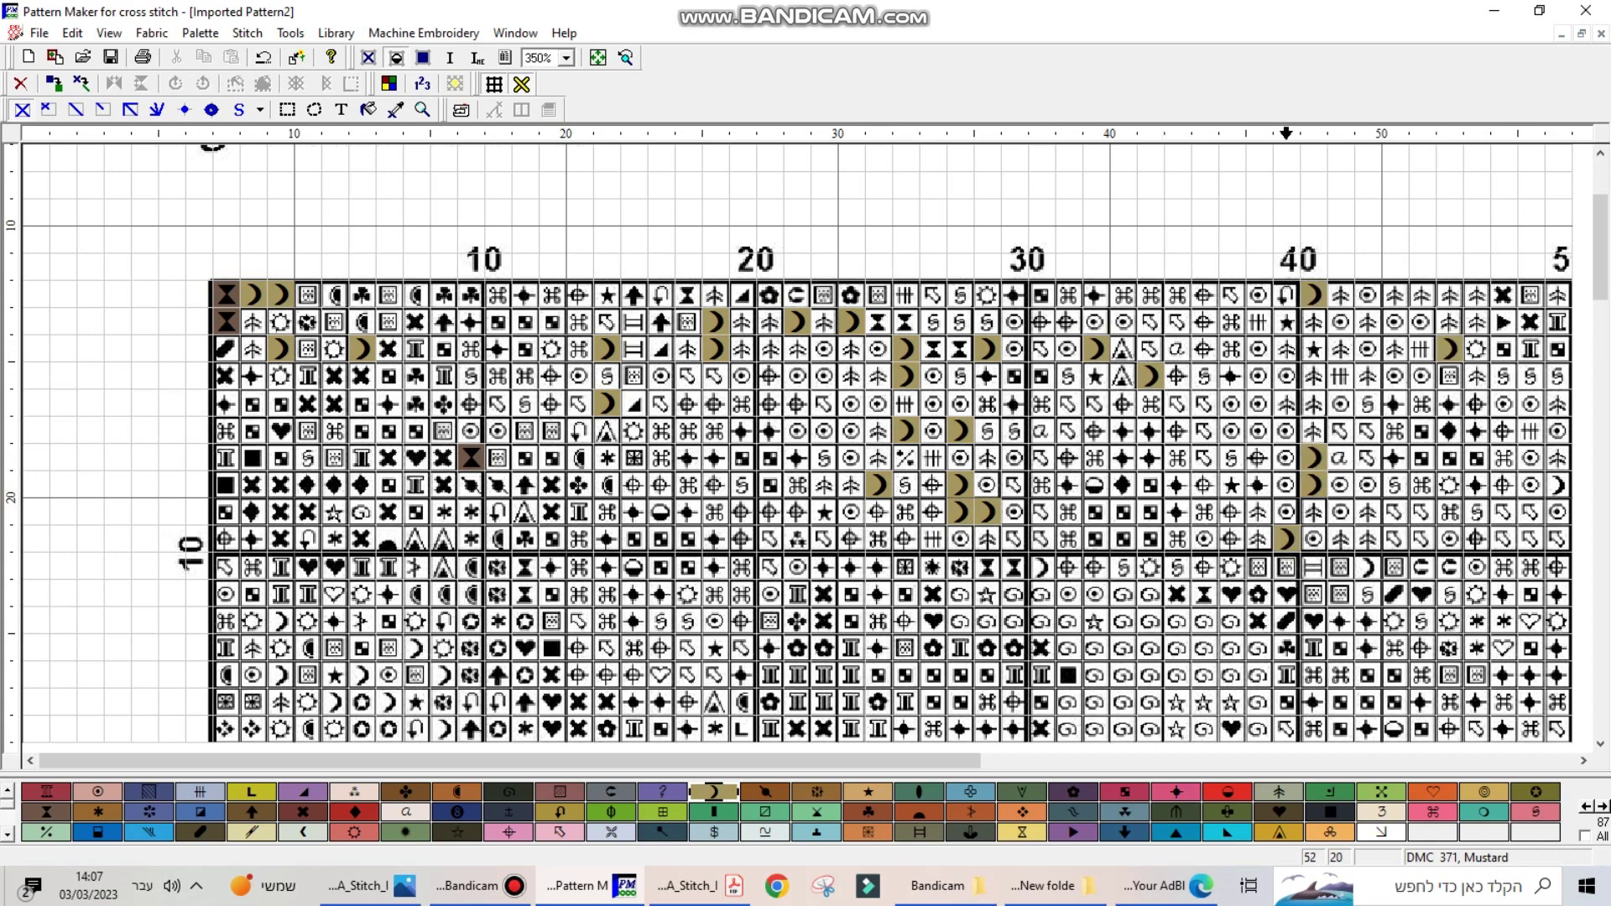
pyautogui.click(1558, 485)
# Step: Stitch the slanted bar symbol in column 1, row 3 in DMC 3031 and the branch symbols in column 2, rows 2 and 3 in DMC 647
pyautogui.click(567, 58)
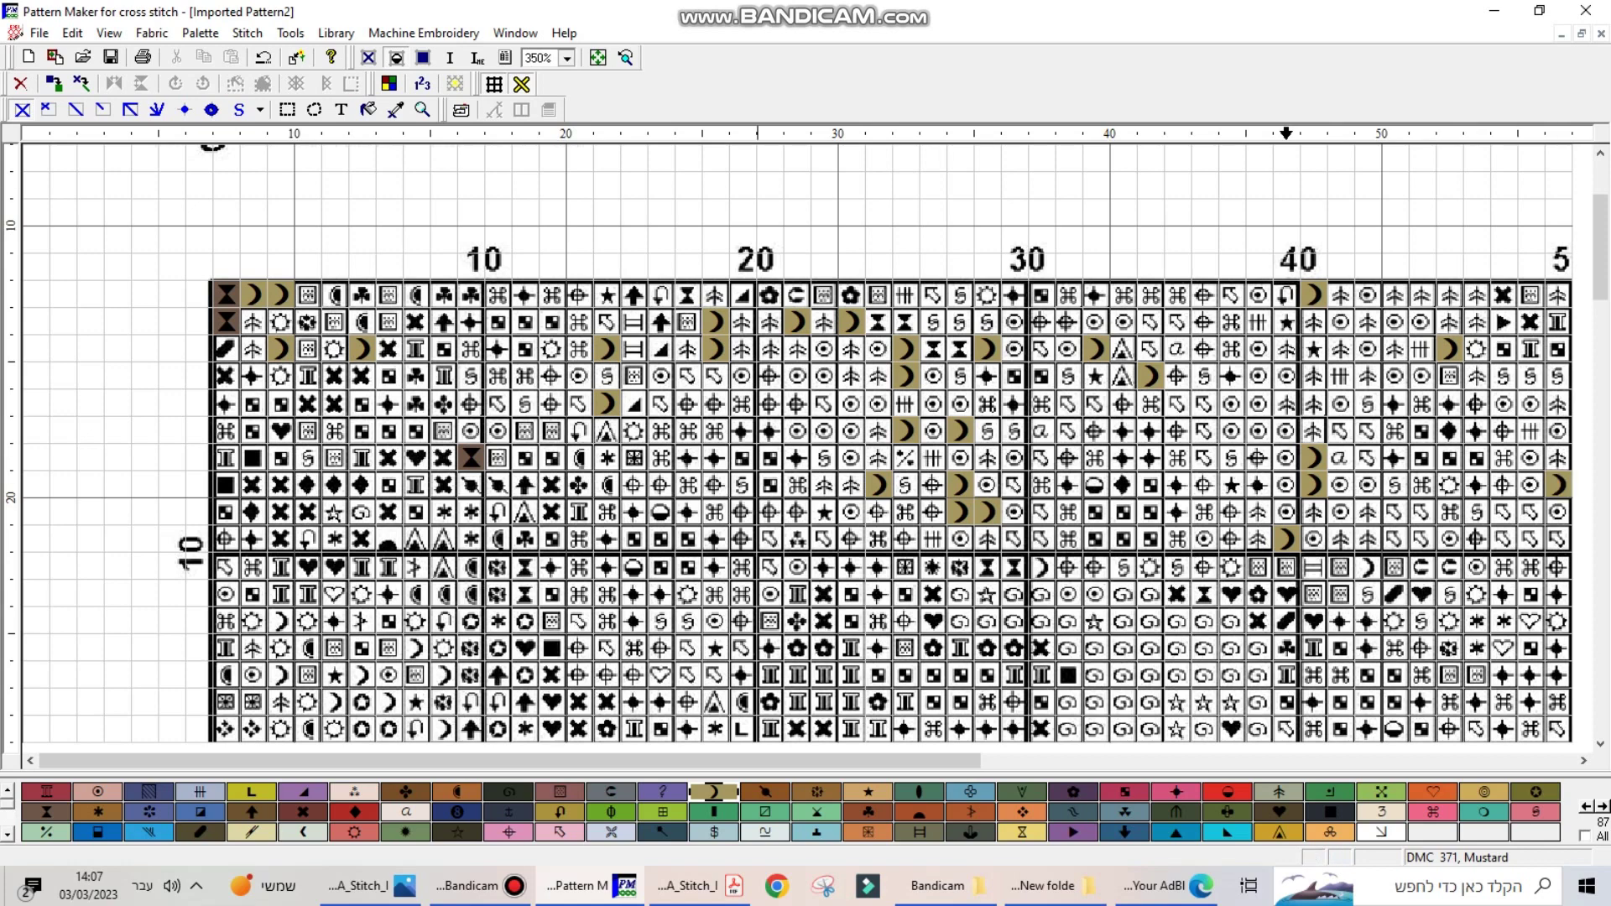
pyautogui.click(537, 93)
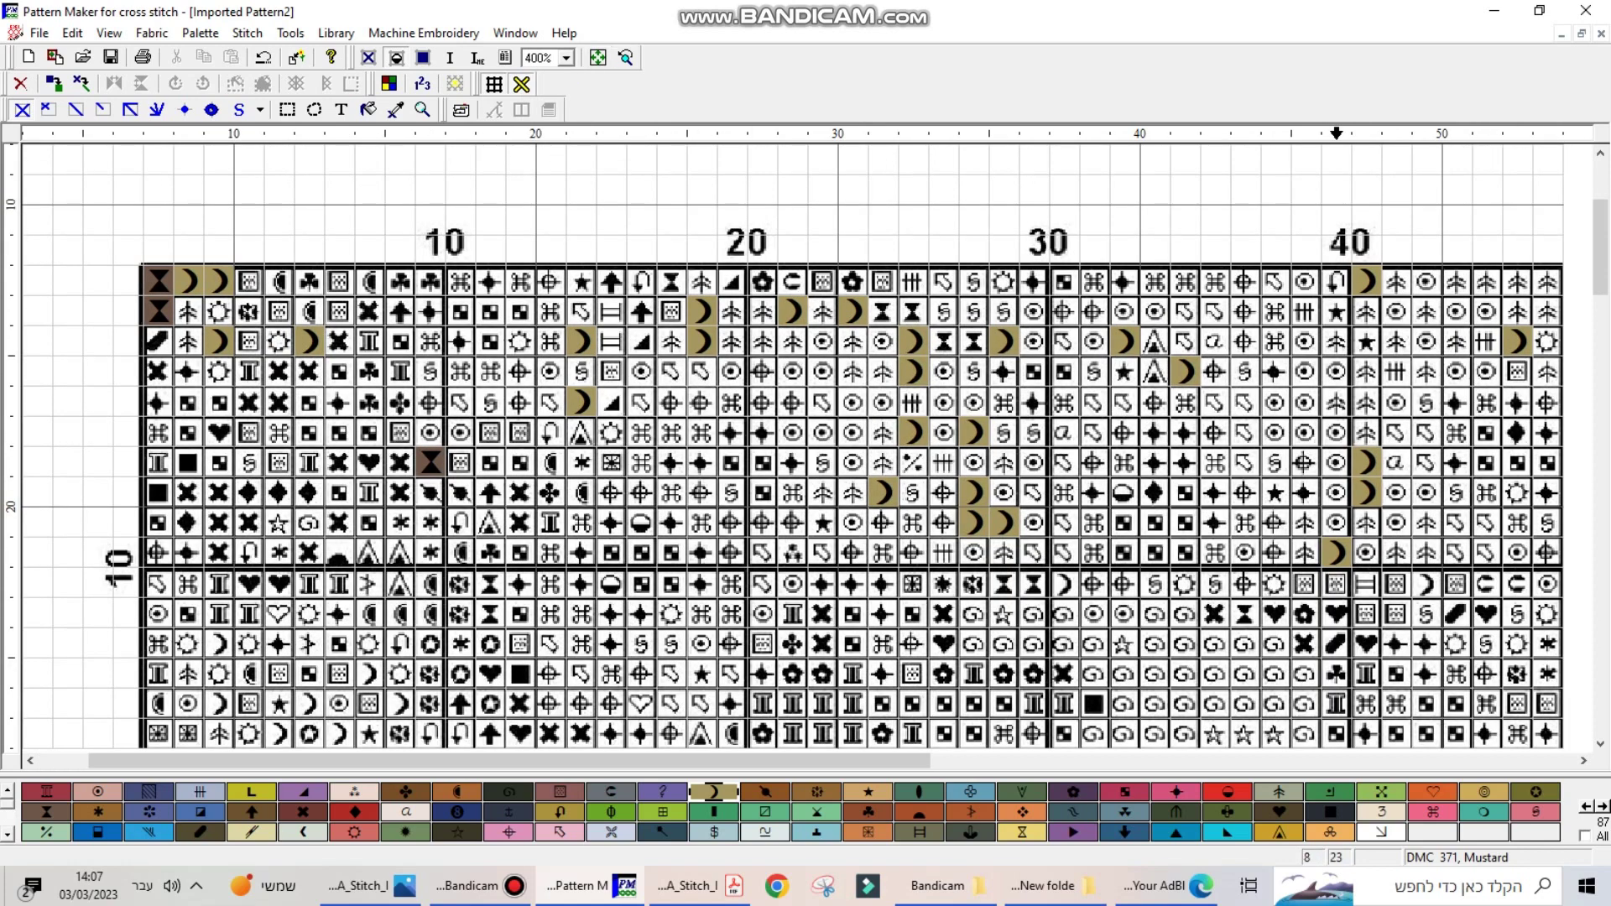
pyautogui.click(567, 58)
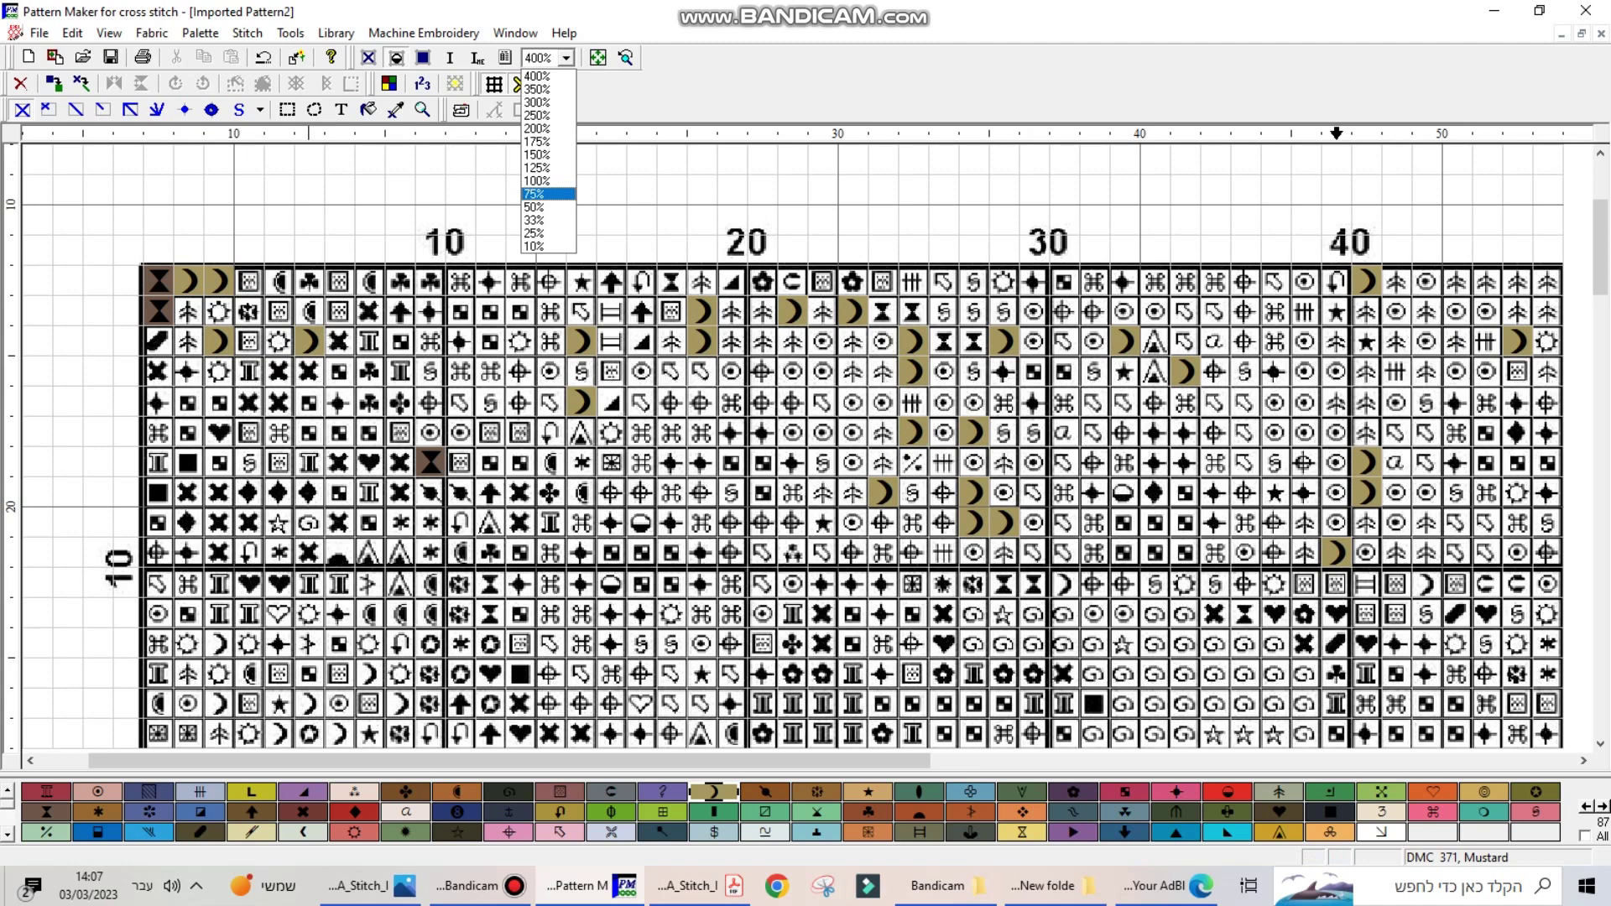
pyautogui.click(545, 194)
pyautogui.click(567, 58)
pyautogui.click(537, 94)
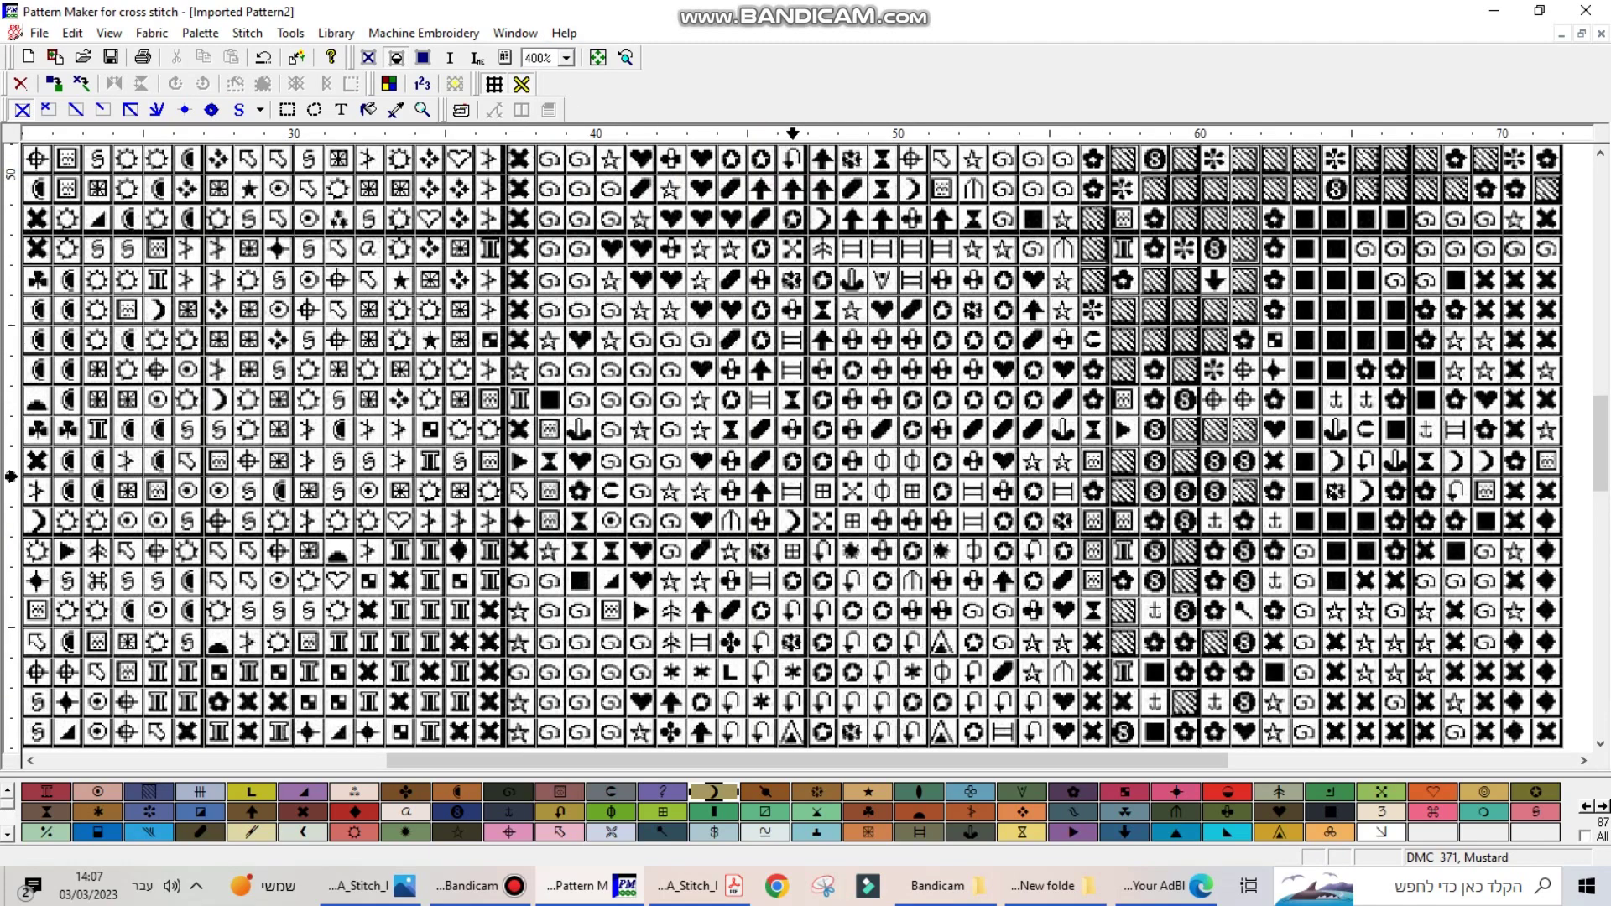
pyautogui.moveTo(808, 760); pyautogui.dragTo(540, 760)
pyautogui.moveTo(1600, 428); pyautogui.dragTo(1600, 244)
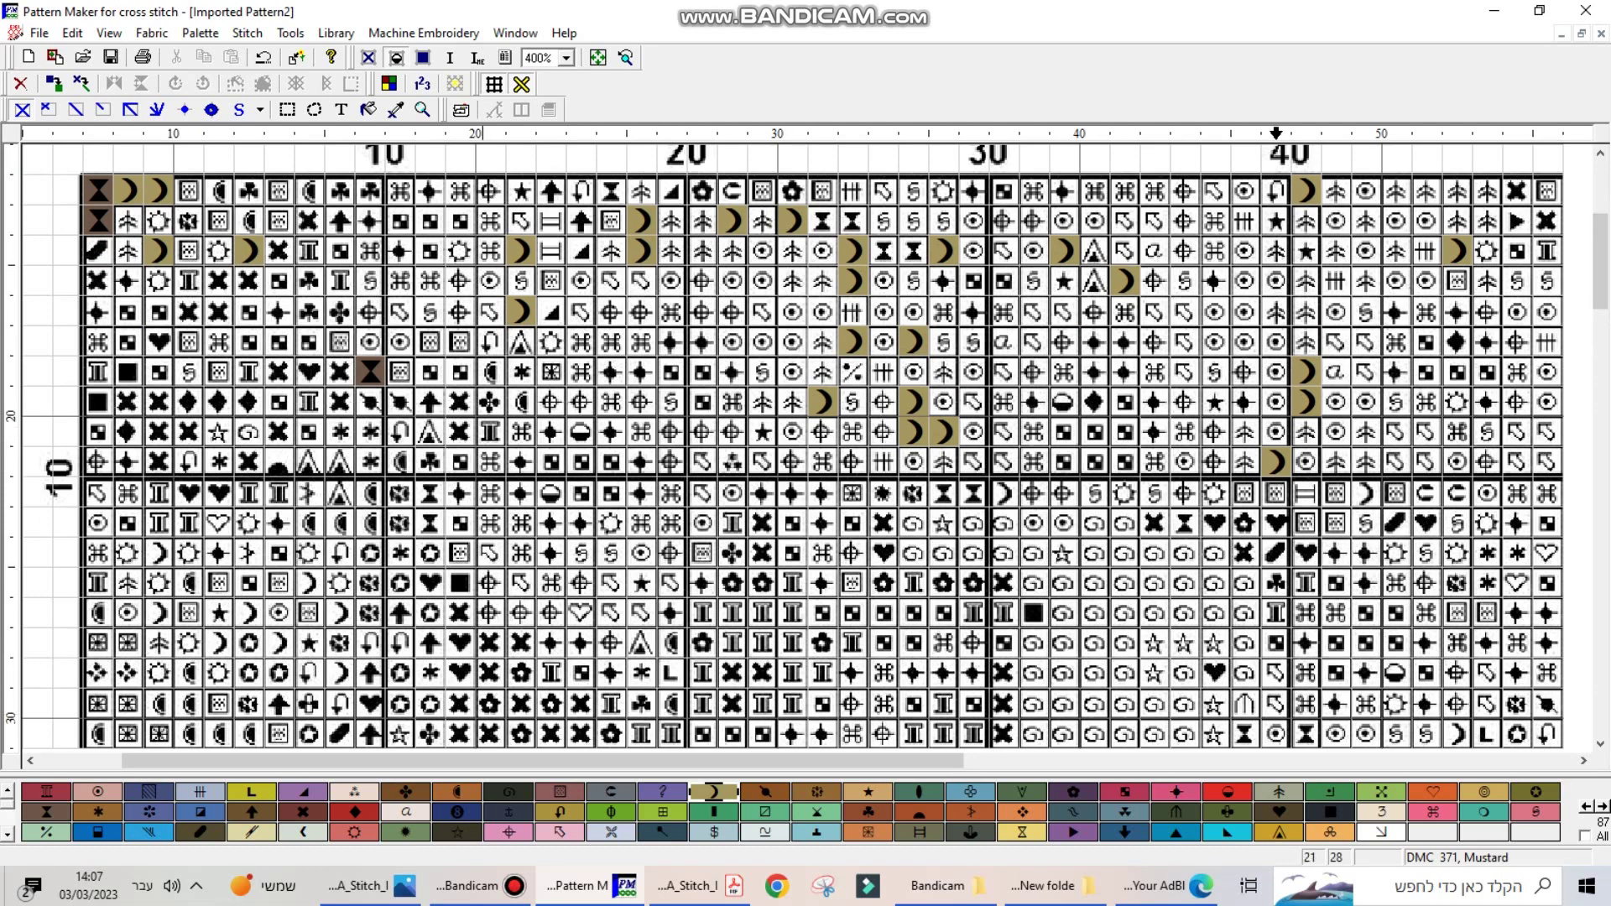
pyautogui.click(200, 831)
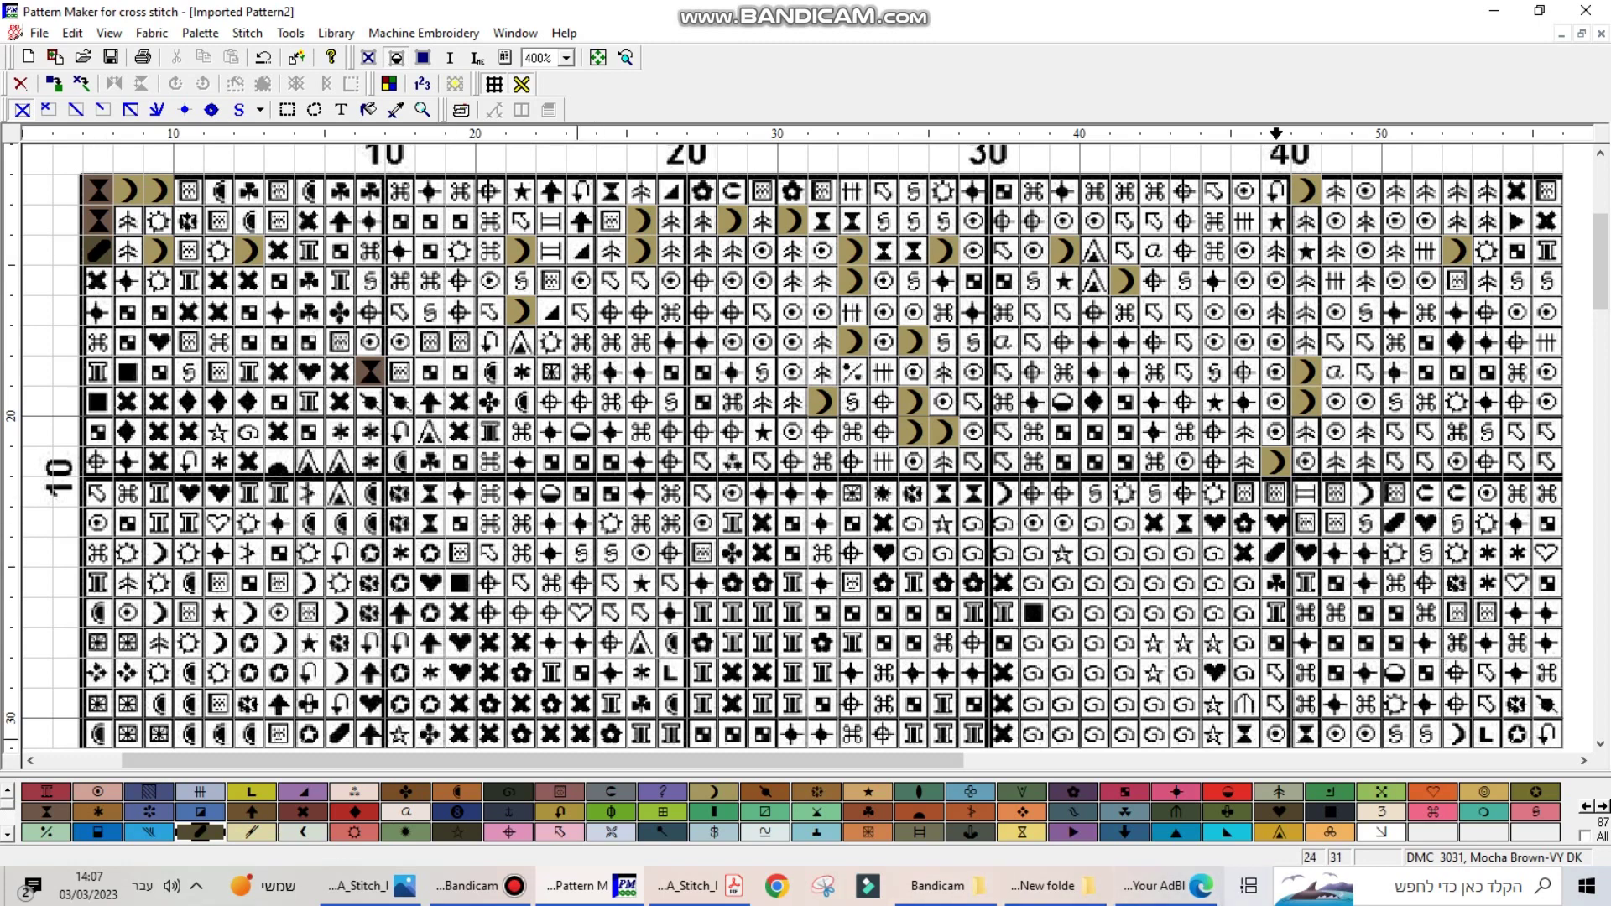
pyautogui.click(1279, 791)
pyautogui.moveTo(127, 221); pyautogui.dragTo(127, 251)
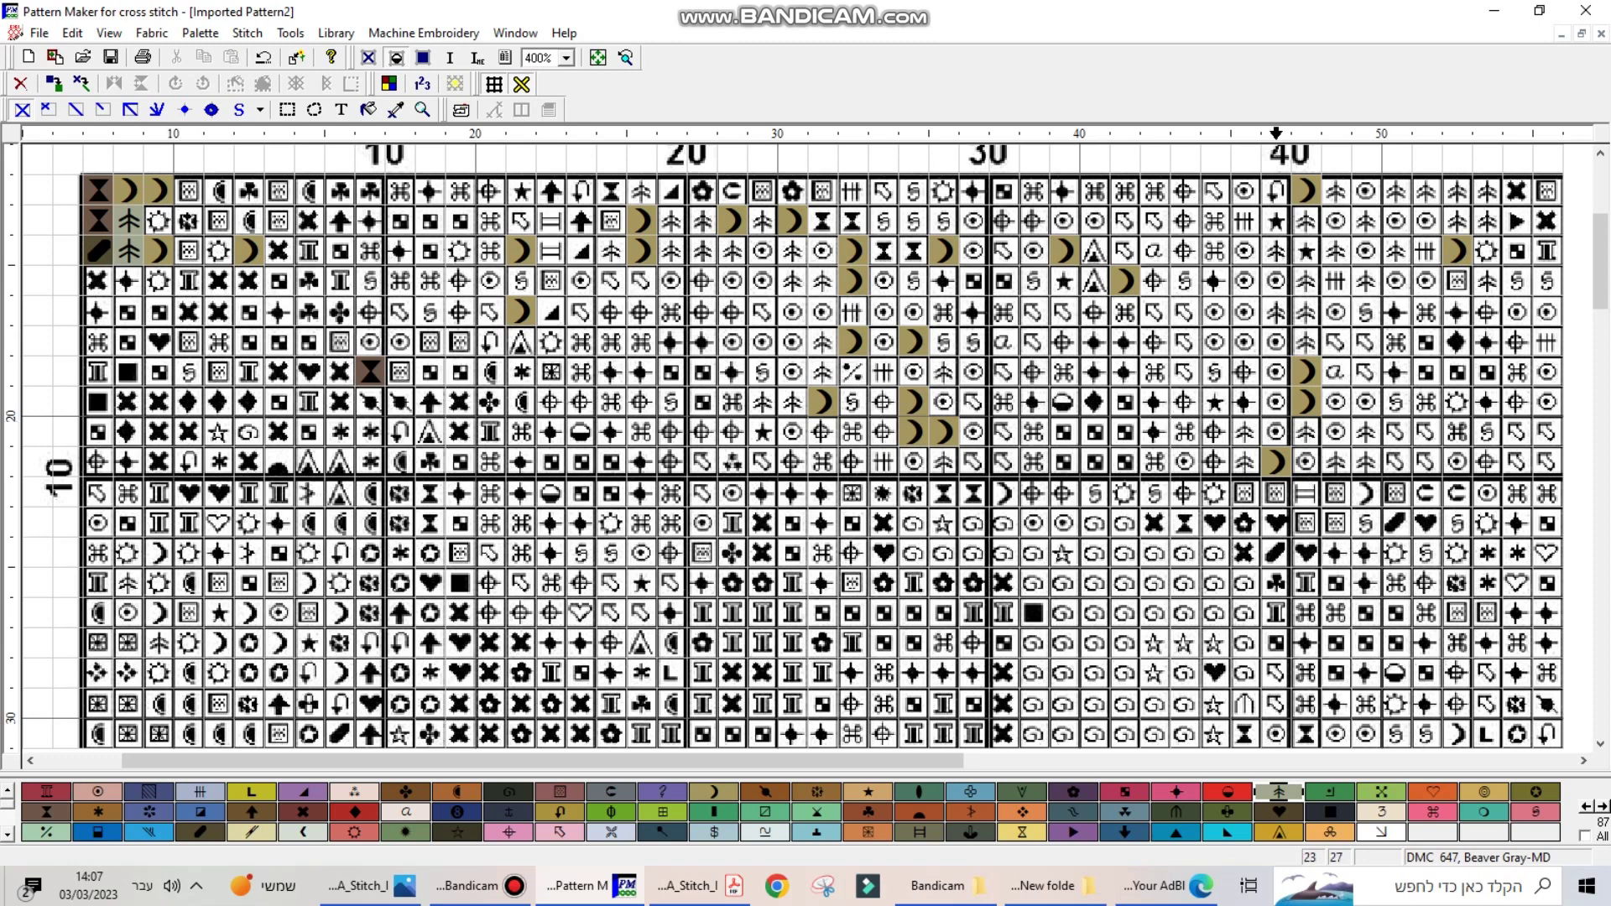
# Step: Place full stitches in DMC 315 over the dotted box symbols in chart columns 4 to 9, rows 1 to 7
pyautogui.click(560, 791)
pyautogui.click(189, 191)
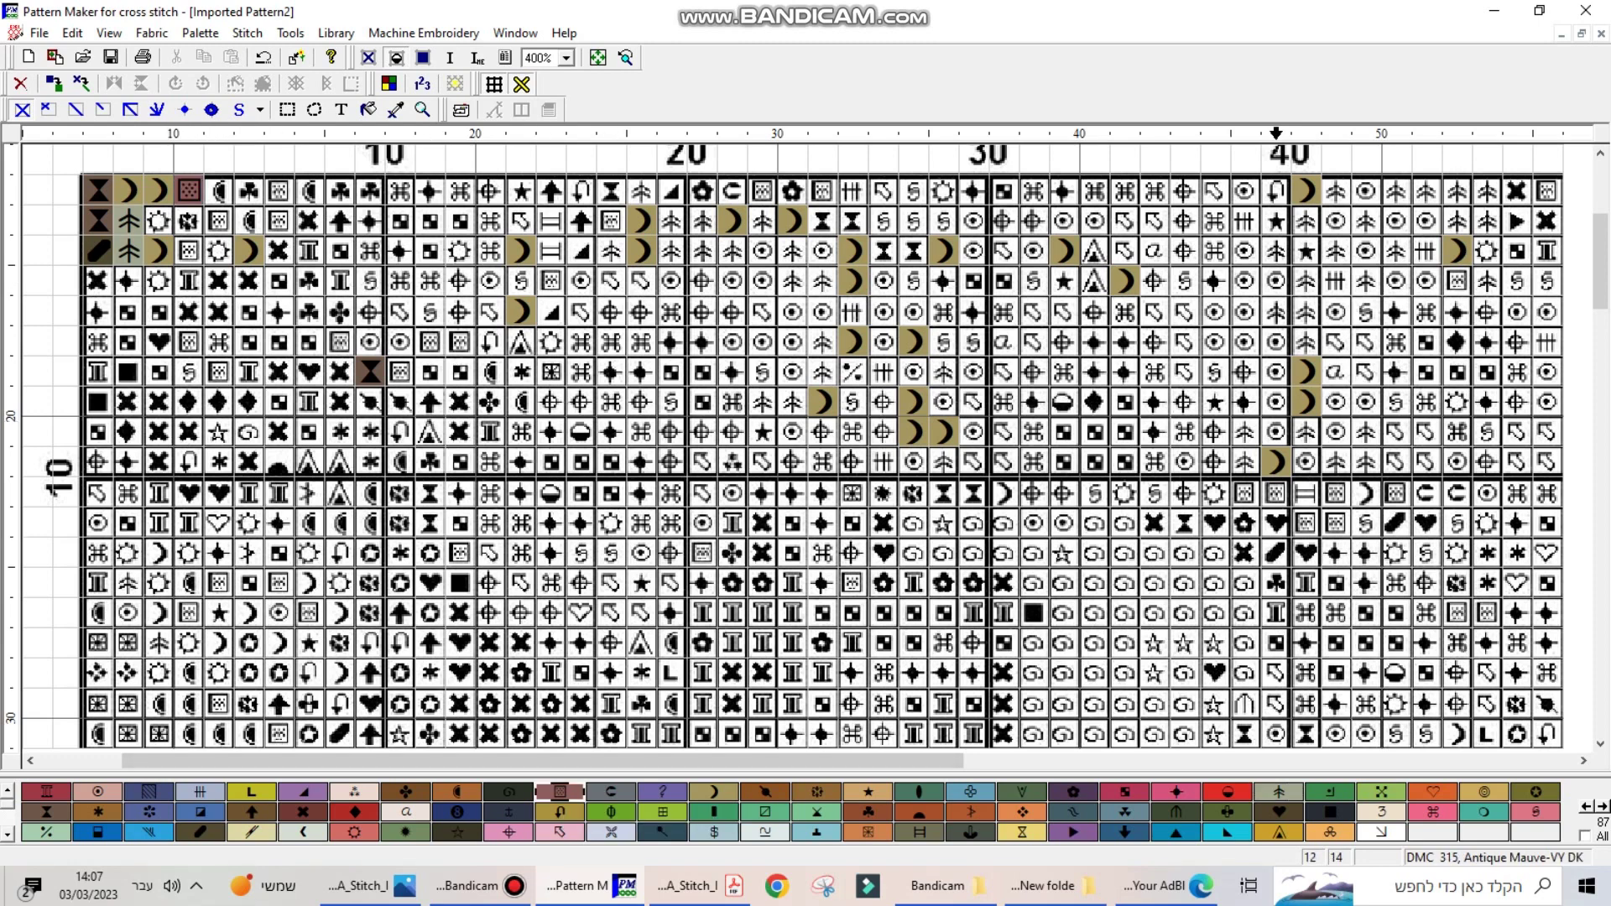
pyautogui.click(219, 221)
pyautogui.click(189, 251)
pyautogui.click(189, 341)
pyautogui.click(219, 371)
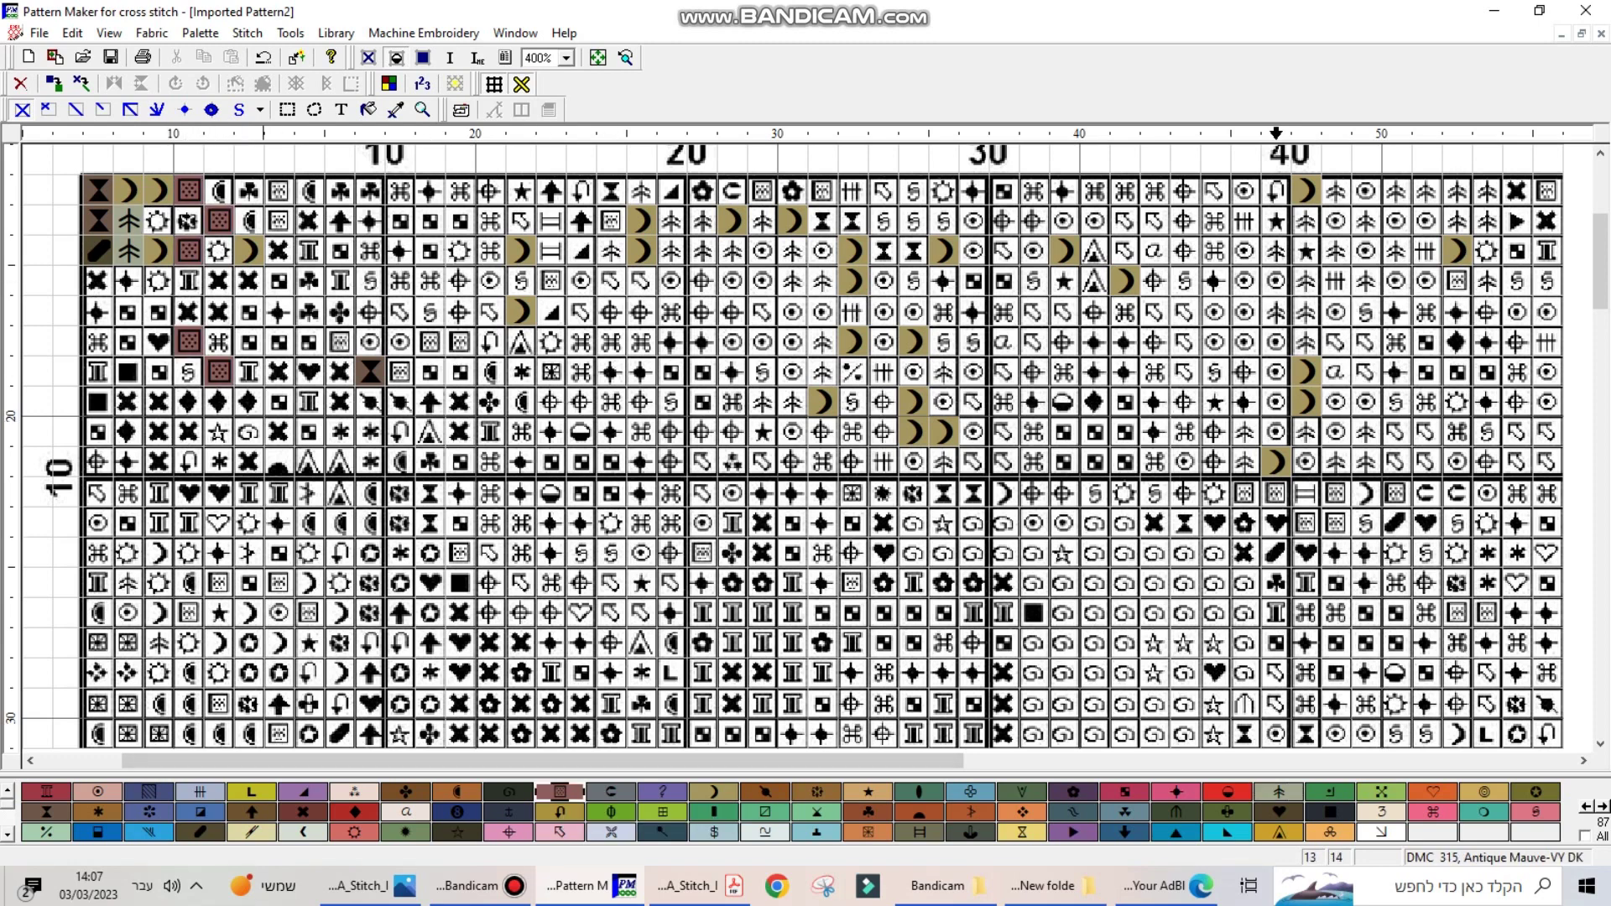
pyautogui.click(279, 191)
pyautogui.click(280, 221)
pyautogui.click(340, 342)
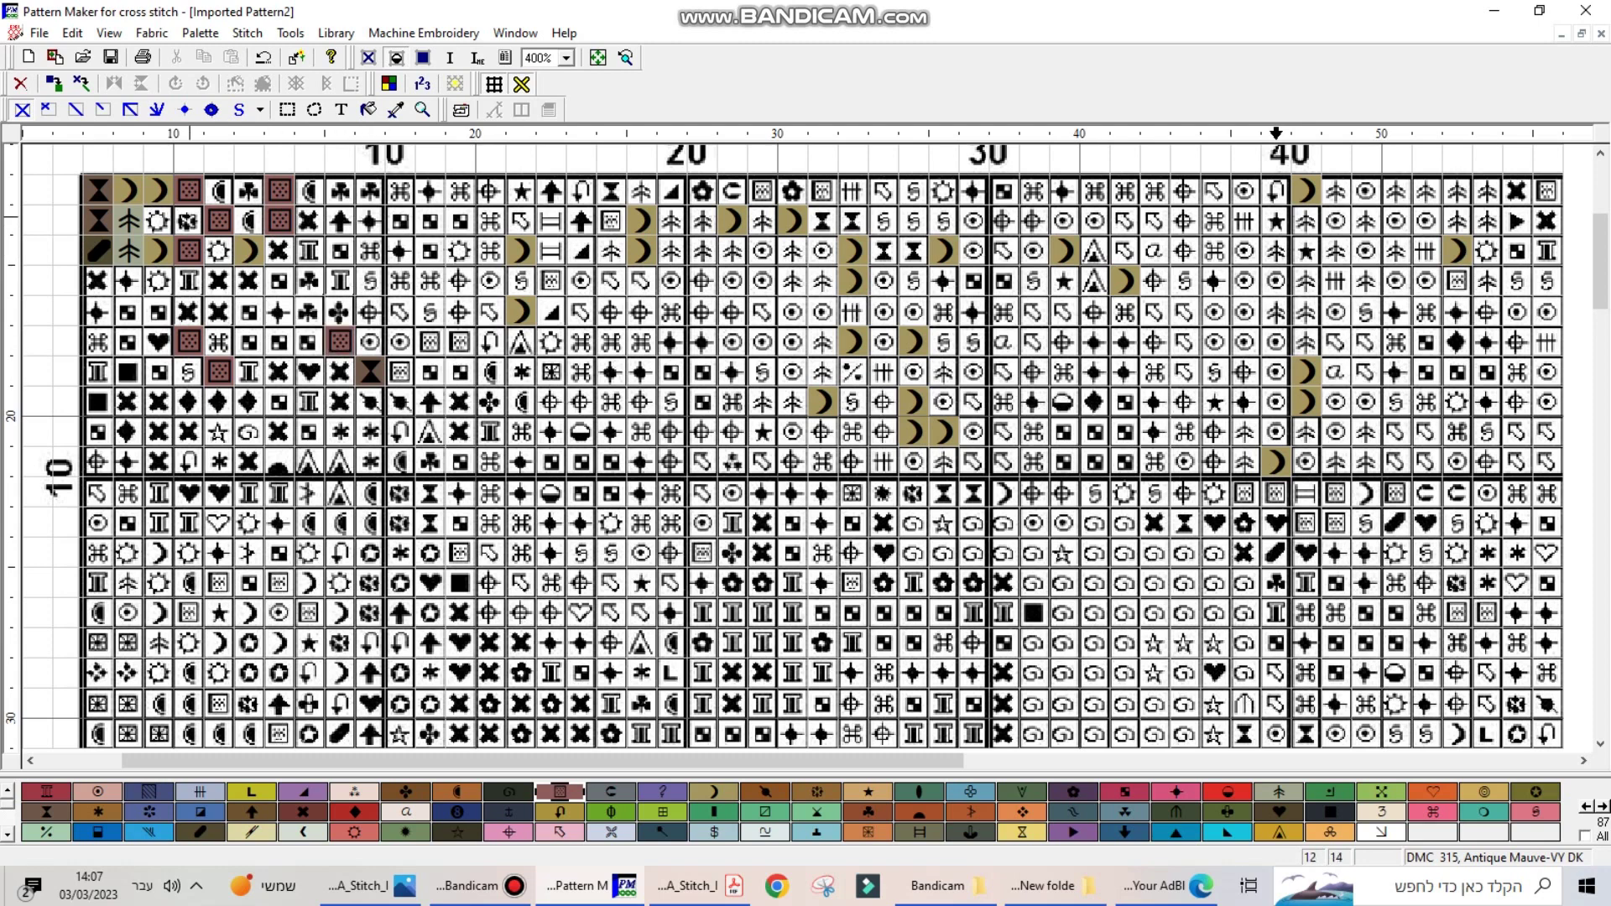
# Step: Place full stitches in DMC 814 over the X symbols in chart columns 1 to 8, rows 2 to 5
pyautogui.click(303, 812)
pyautogui.click(98, 281)
pyautogui.moveTo(189, 311)
pyautogui.mouseDown()
pyautogui.moveTo(219, 282)
pyautogui.moveTo(249, 281)
pyautogui.mouseUp()
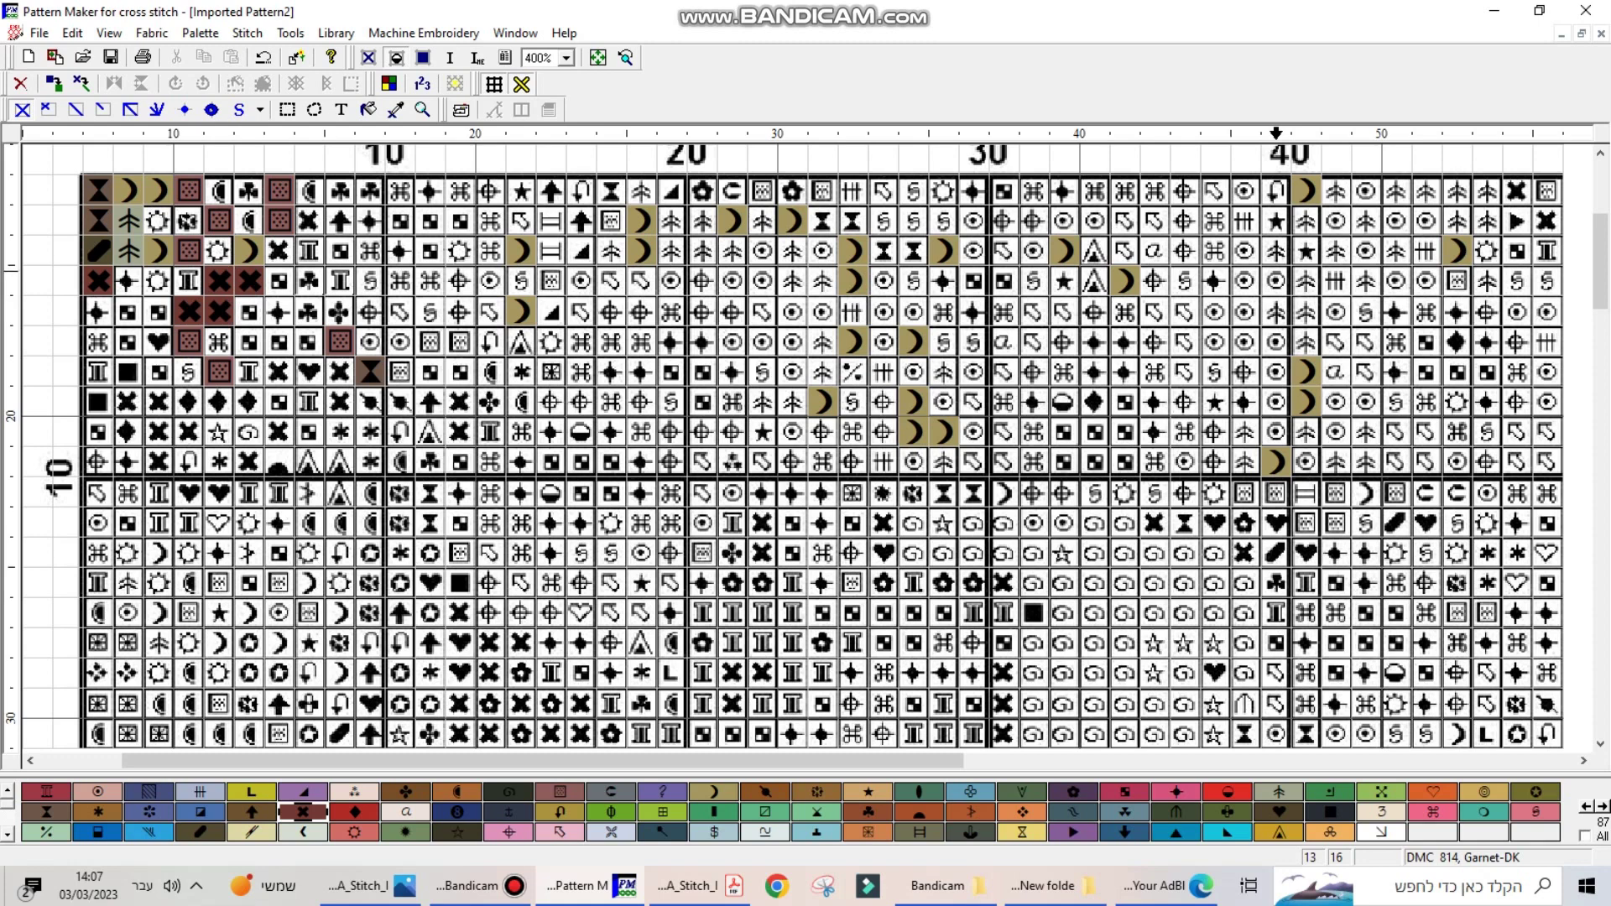
pyautogui.moveTo(310, 221); pyautogui.dragTo(280, 251)
# Step: Place DMC 814 full stitches over the X symbols in chart columns 2 to 9, rows 7 to 10
pyautogui.click(279, 371)
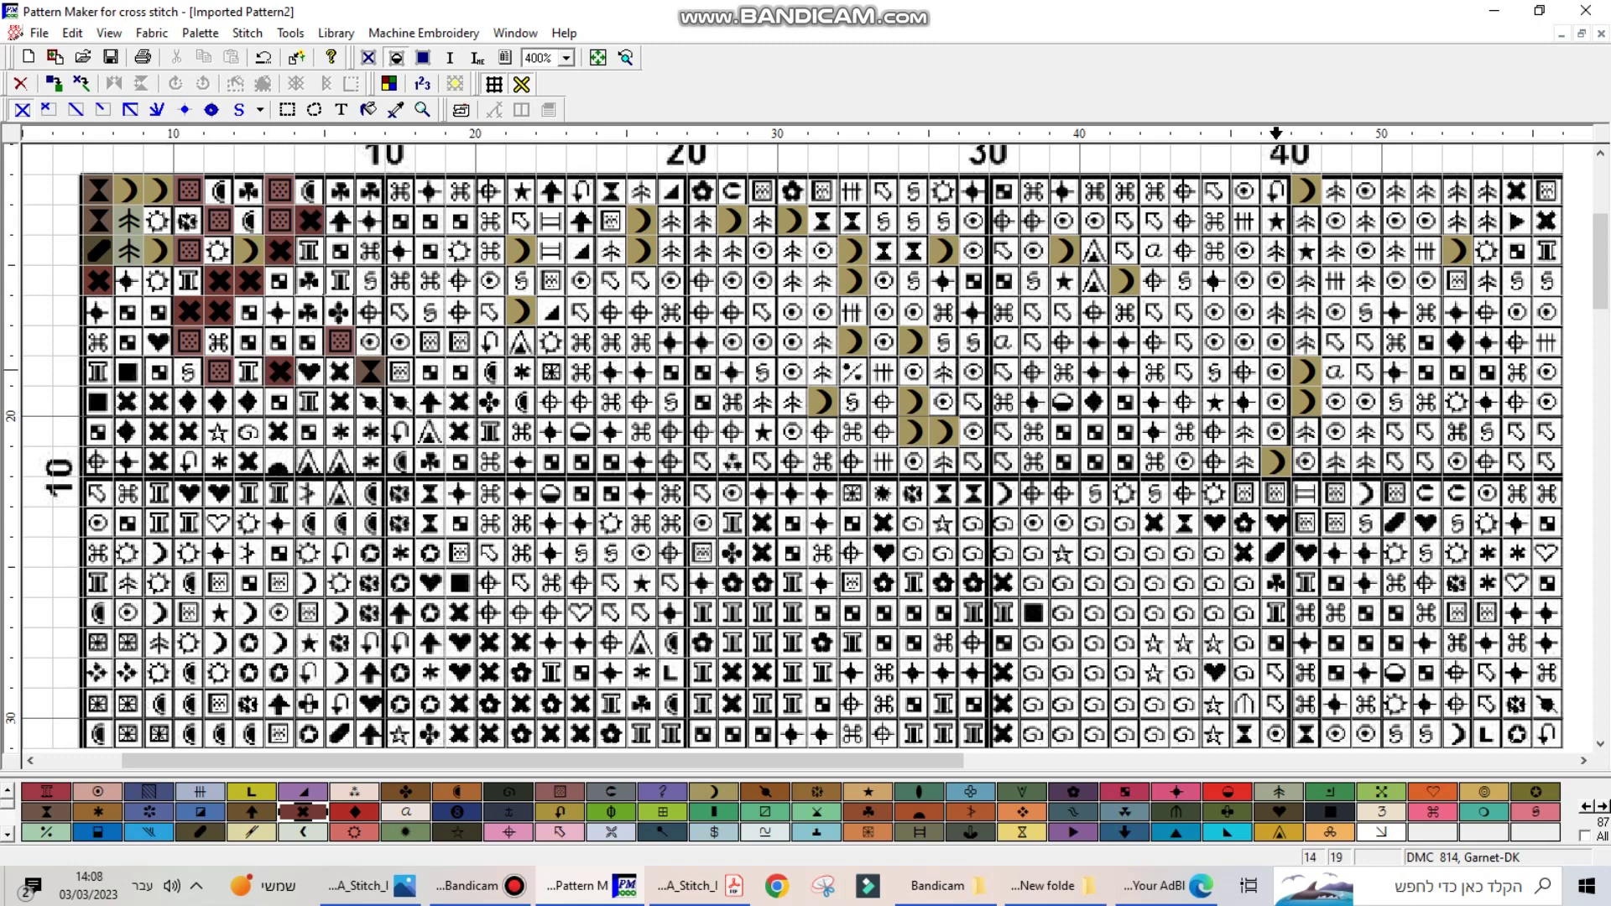
pyautogui.click(339, 372)
pyautogui.click(338, 402)
pyautogui.click(279, 432)
pyautogui.click(251, 461)
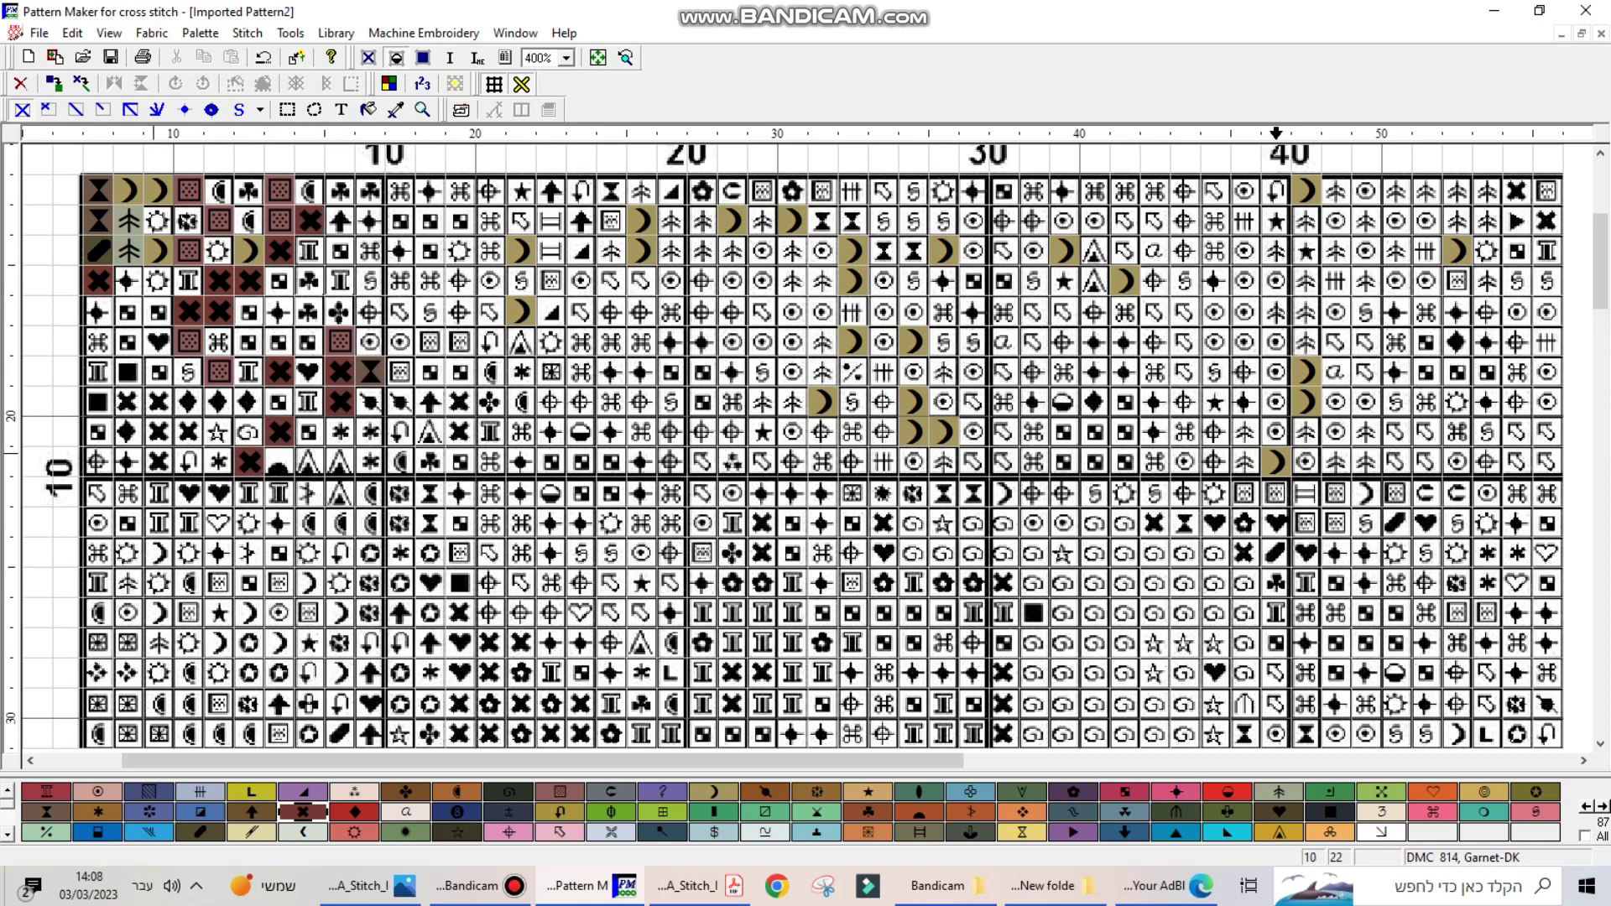
pyautogui.click(157, 463)
pyautogui.click(158, 433)
pyautogui.click(158, 403)
pyautogui.click(128, 403)
pyautogui.click(188, 433)
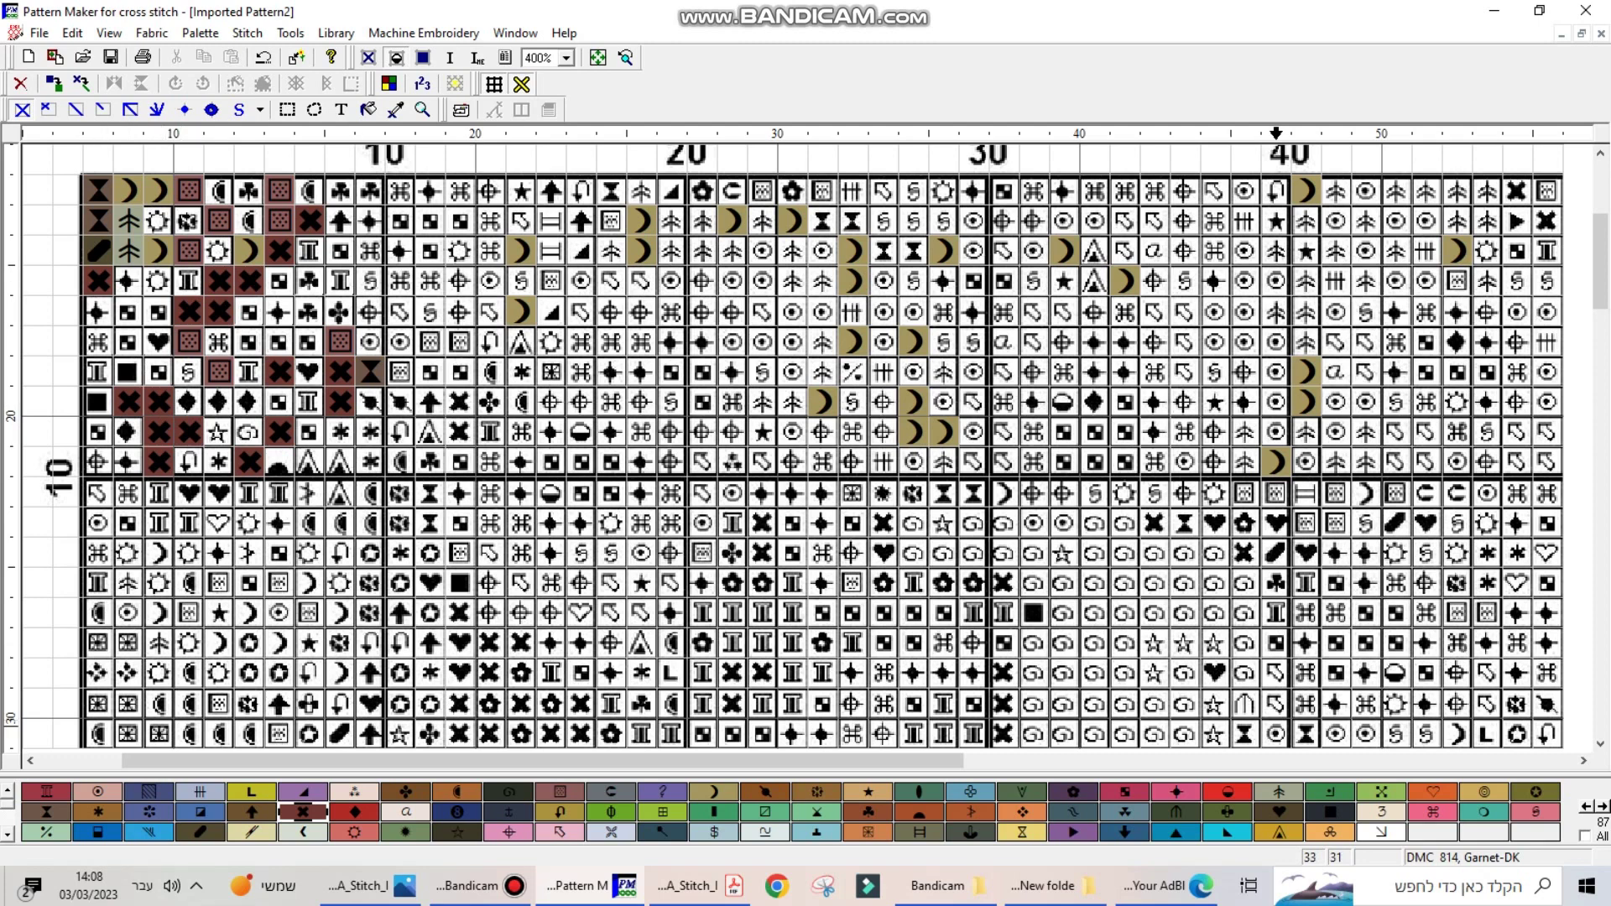
# Step: Place full stitches in DMC 602 over the four-pointed star symbols in chart columns 1 to 10, rows 4 to 10
pyautogui.click(1176, 791)
pyautogui.click(98, 311)
pyautogui.click(128, 282)
pyautogui.click(280, 311)
pyautogui.click(370, 402)
pyautogui.click(128, 461)
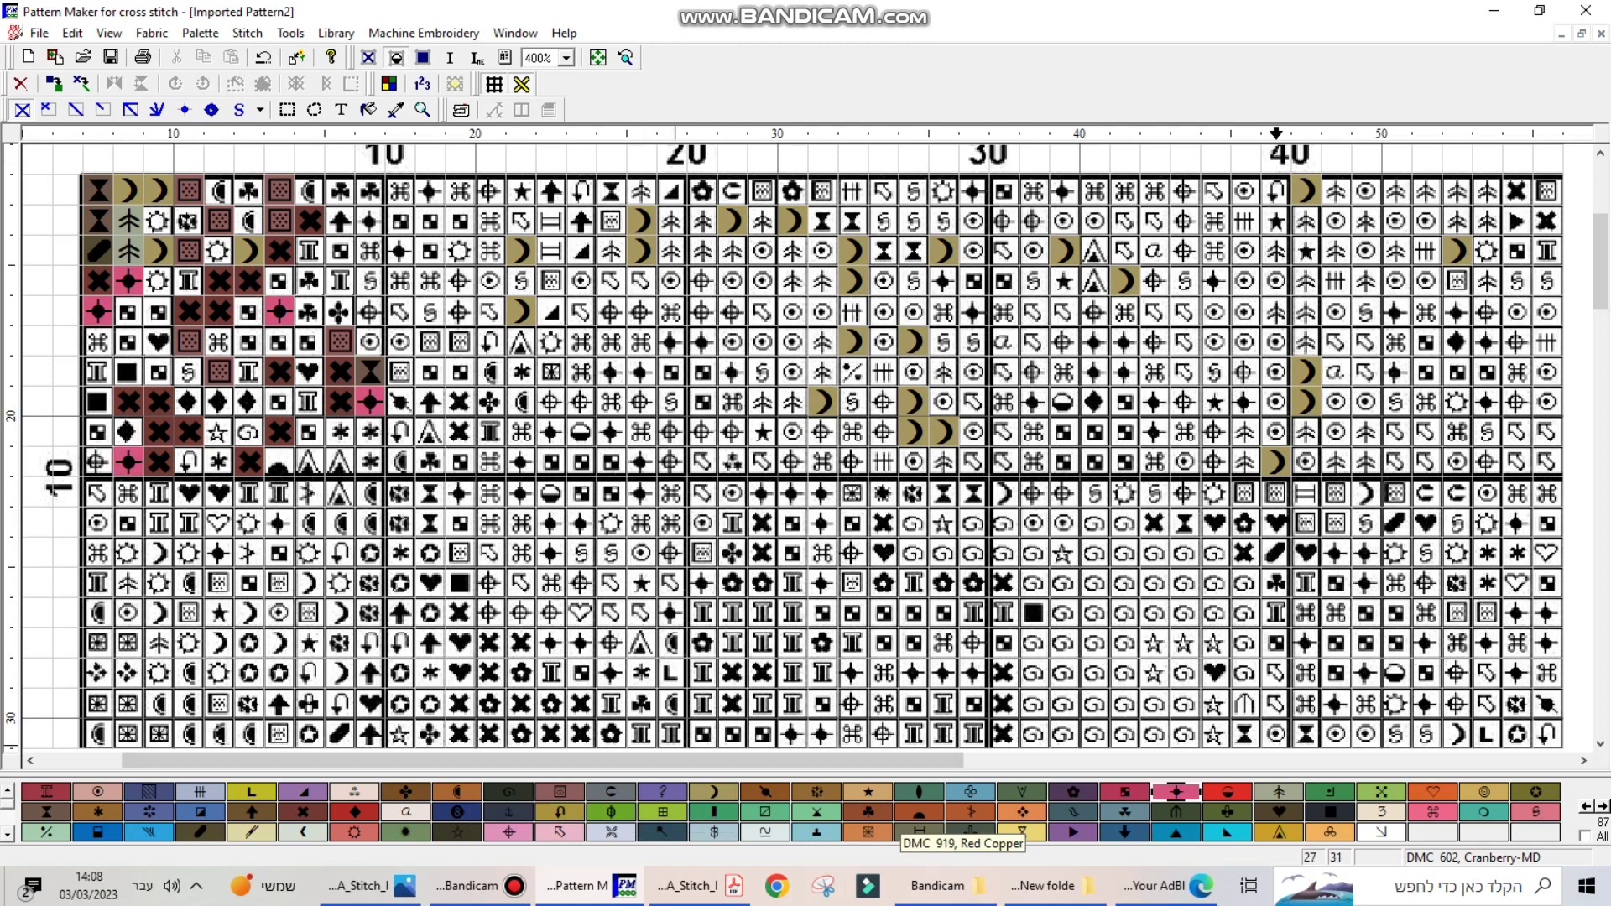
# Step: Place full stitches in DMC 918 over the club symbols in column 8, rows 4 and 5, and columns 6, 9 and 10, row 1
pyautogui.click(868, 811)
pyautogui.click(310, 280)
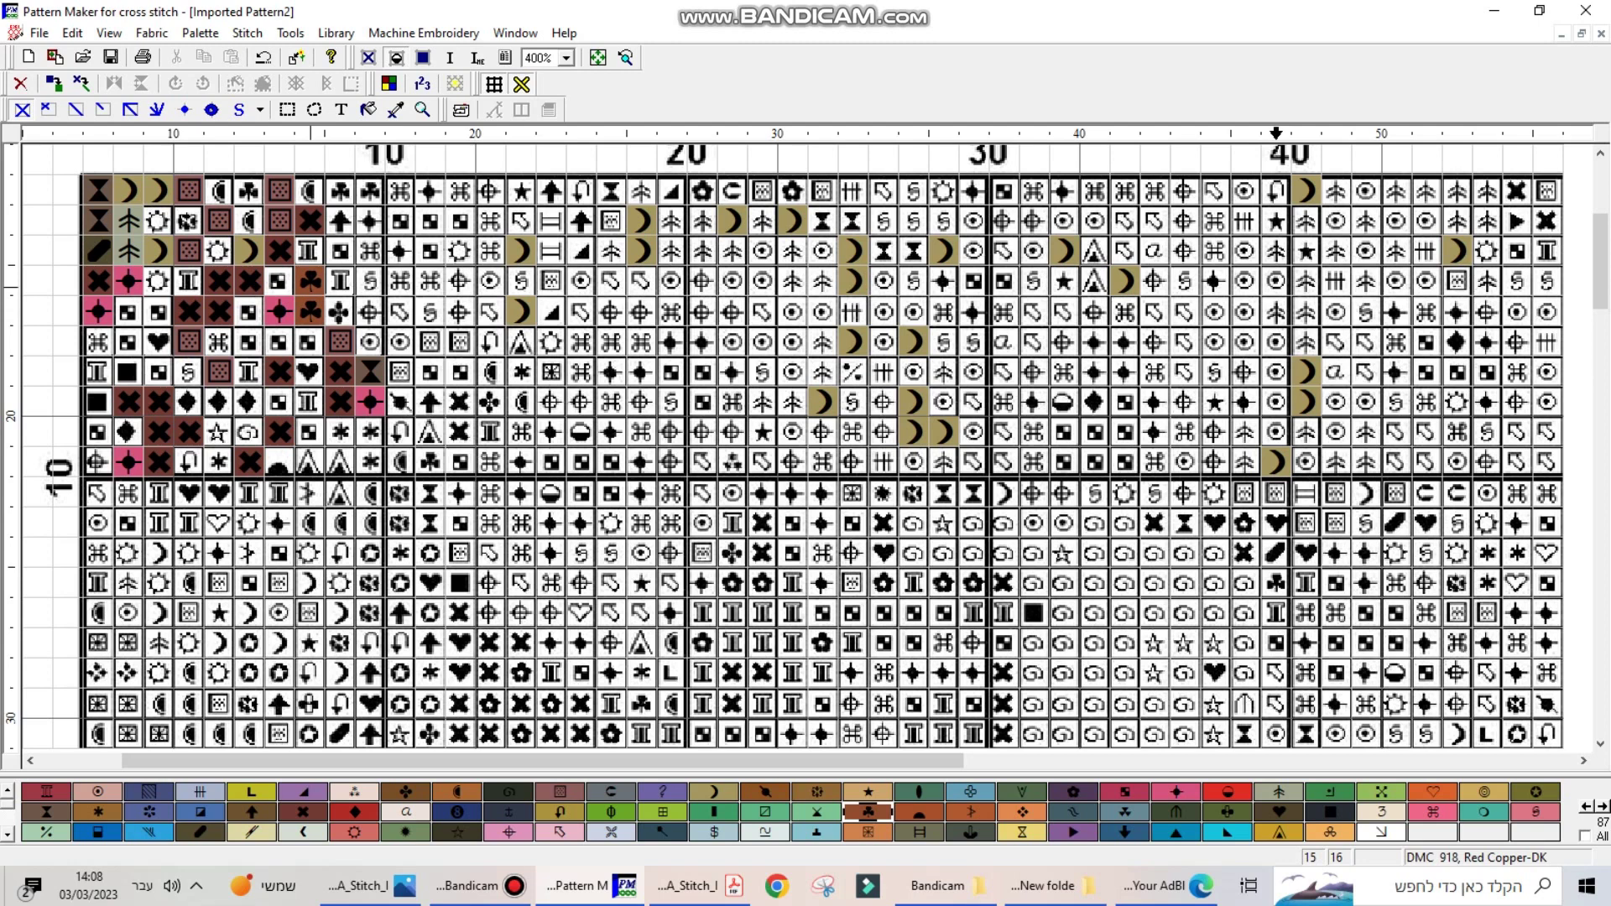
pyautogui.click(249, 190)
pyautogui.moveTo(340, 190); pyautogui.dragTo(370, 191)
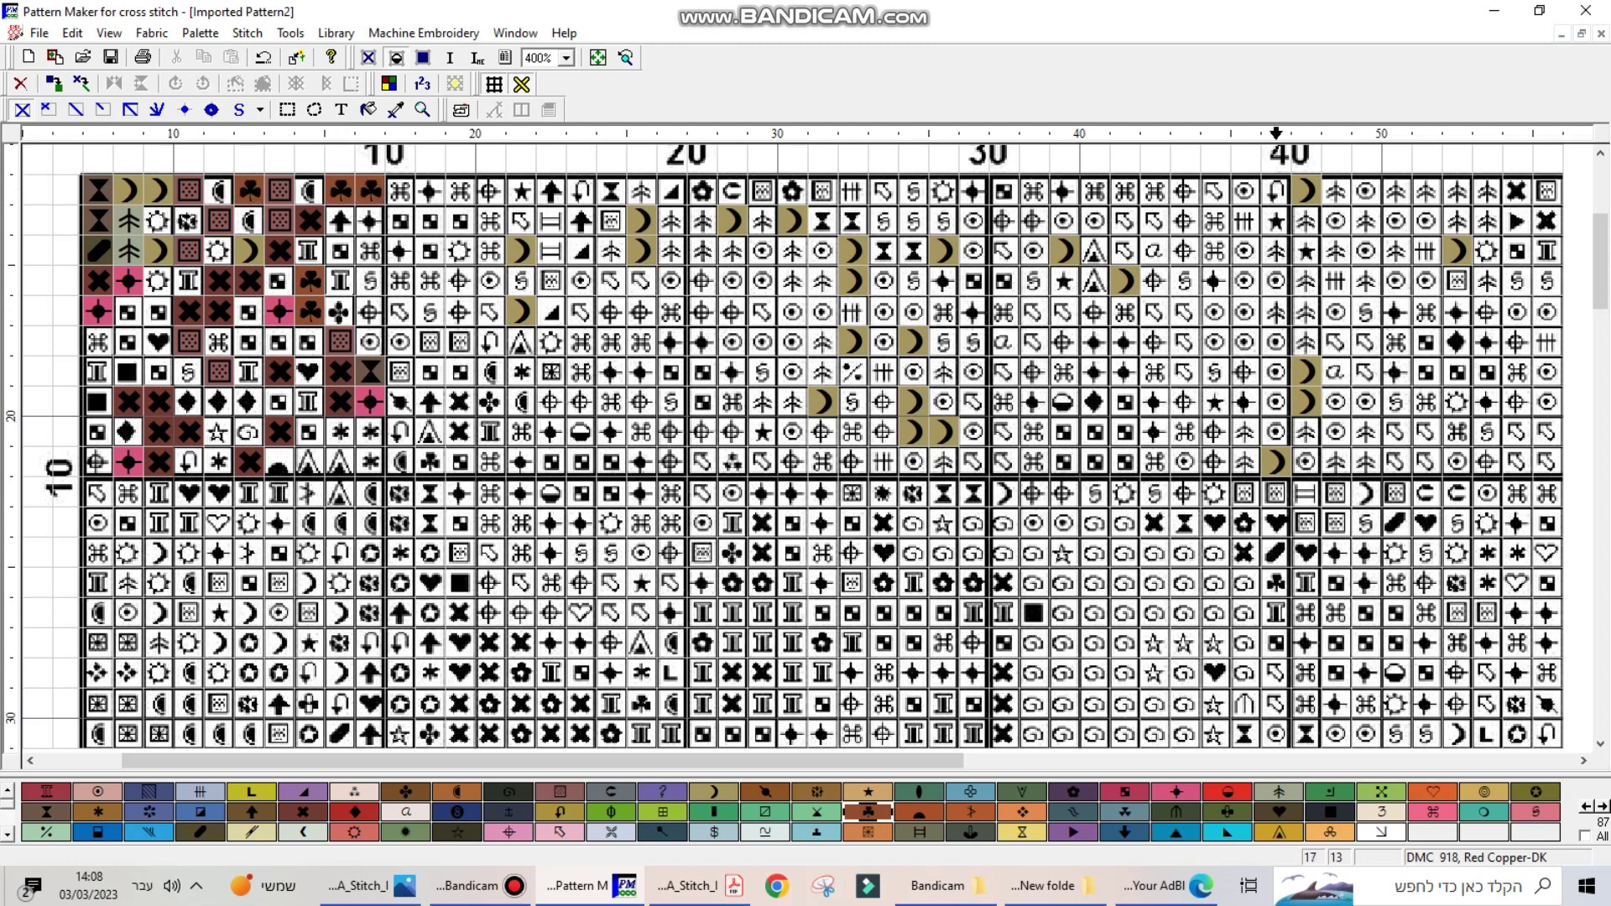
# Step: Stitch the four-pointed star in column 10, row 2 in DMC 602 and the half-moons in columns 5 to 8, rows 1 and 2 in DMC 301
pyautogui.click(1177, 791)
pyautogui.click(370, 220)
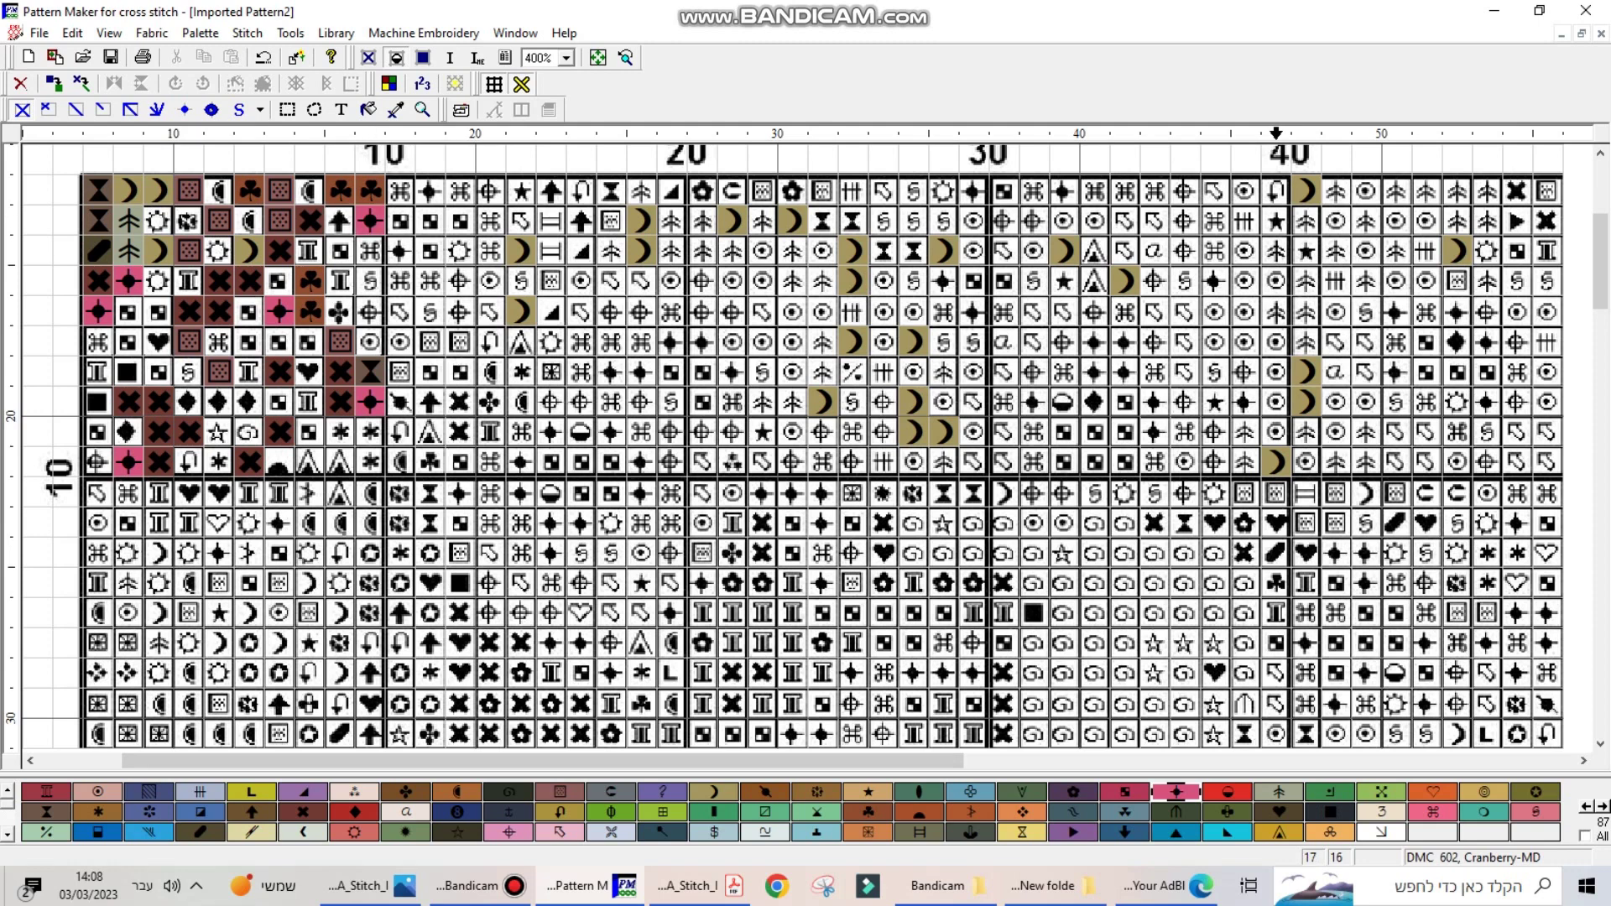
pyautogui.click(457, 791)
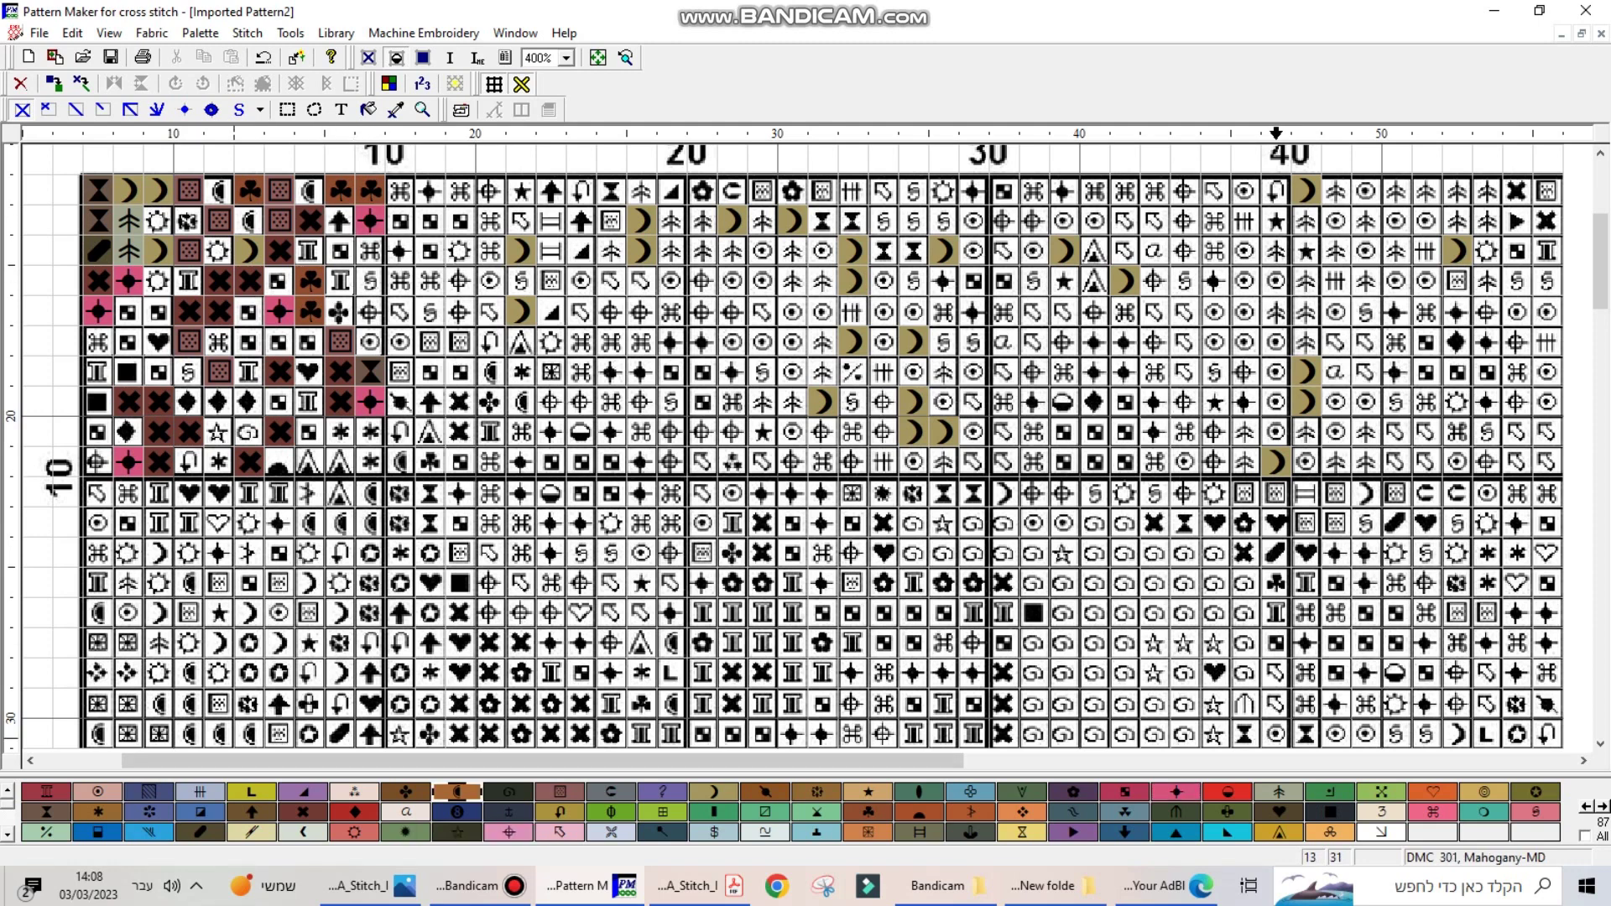
pyautogui.click(219, 190)
pyautogui.click(249, 221)
pyautogui.click(310, 190)
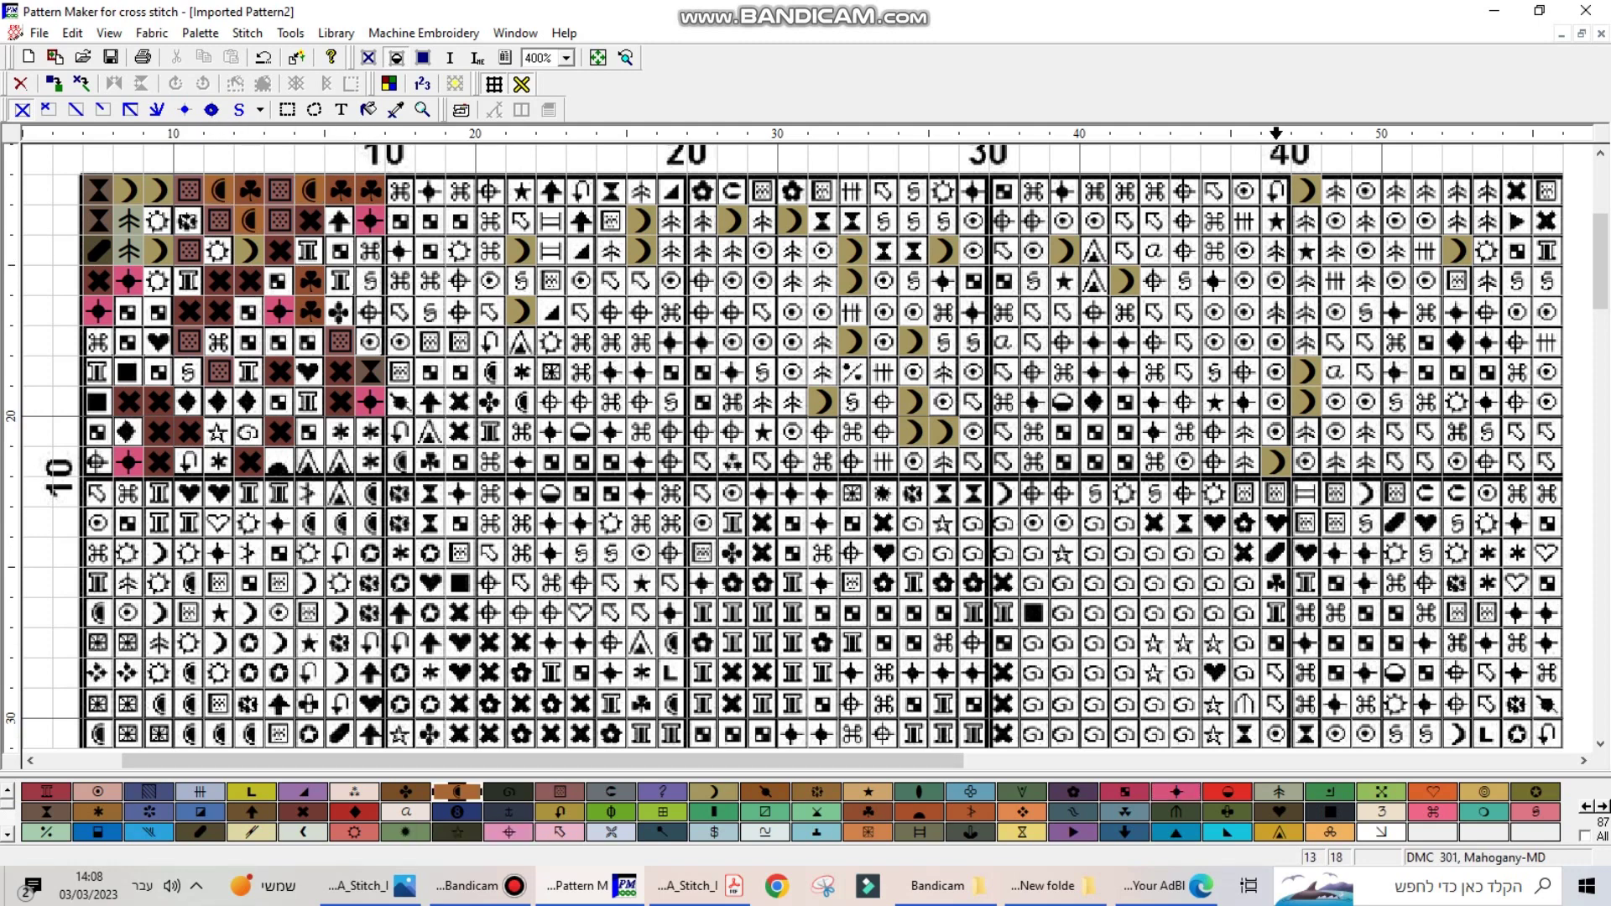
# Step: Place full stitches in DMC 600 over the checkered square symbols in chart columns 1 to 9, rows 3 to 9
pyautogui.click(1125, 791)
pyautogui.click(158, 311)
pyautogui.click(128, 312)
pyautogui.click(127, 342)
pyautogui.click(158, 372)
pyautogui.click(250, 341)
pyautogui.click(249, 311)
pyautogui.click(280, 341)
pyautogui.click(310, 342)
pyautogui.click(279, 282)
pyautogui.click(340, 251)
pyautogui.click(279, 402)
pyautogui.click(310, 432)
pyautogui.click(98, 402)
pyautogui.click(98, 432)
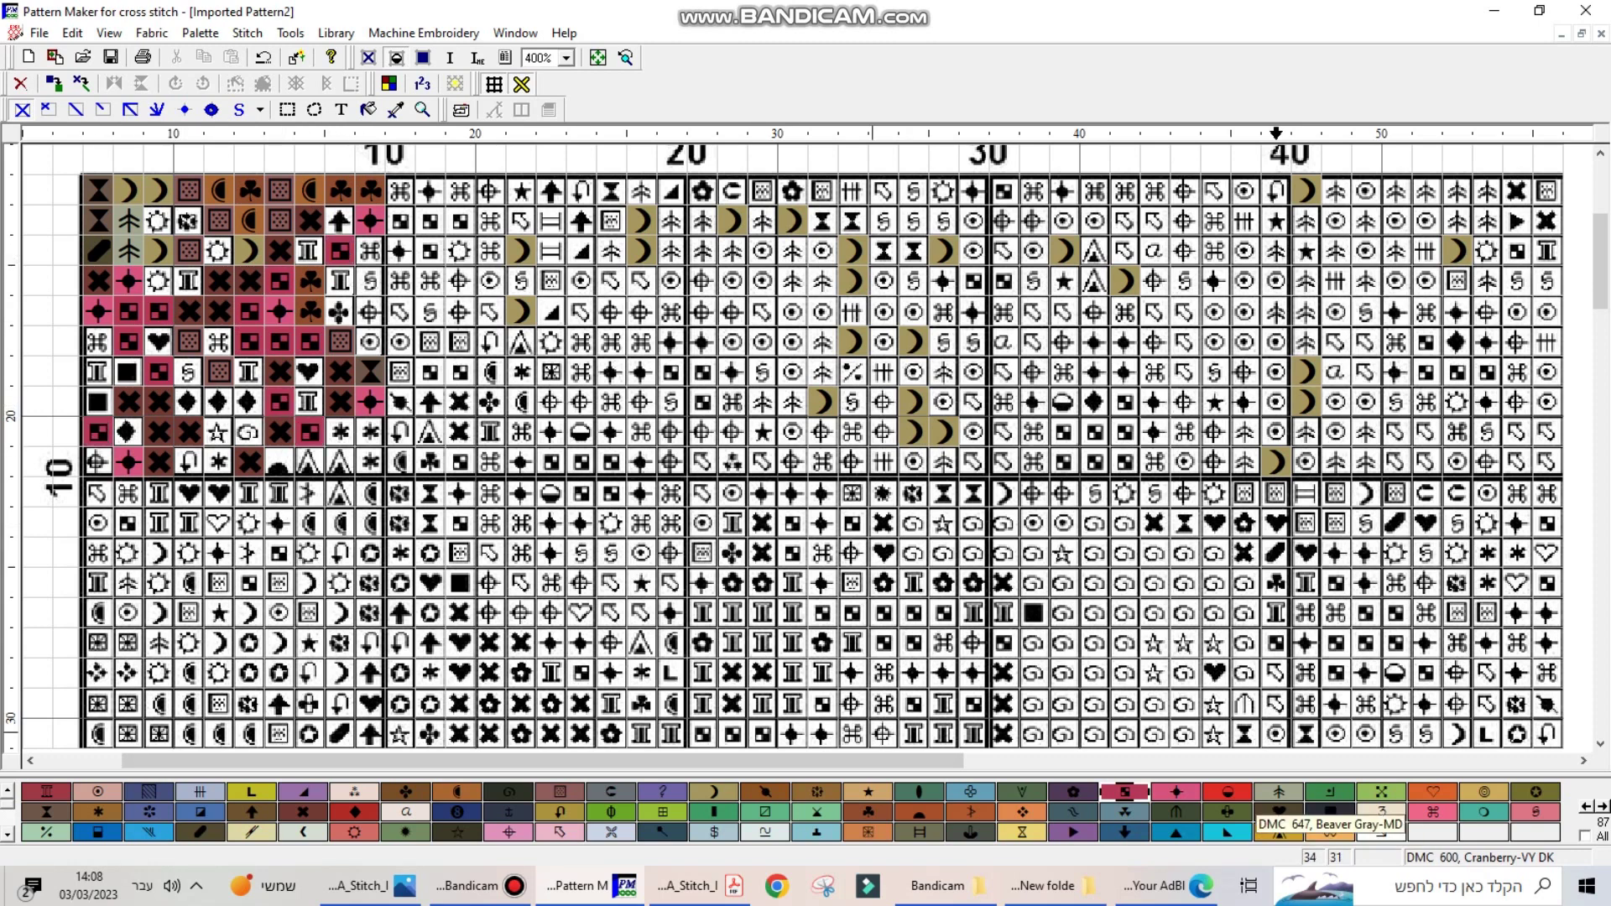
# Step: Stitch the solid squares in columns 1 and 2, rows 7 and 8 in DMC 939, and the diamonds in rows 8 and 9 in DMC 817
pyautogui.click(1330, 811)
pyautogui.click(98, 401)
pyautogui.click(129, 372)
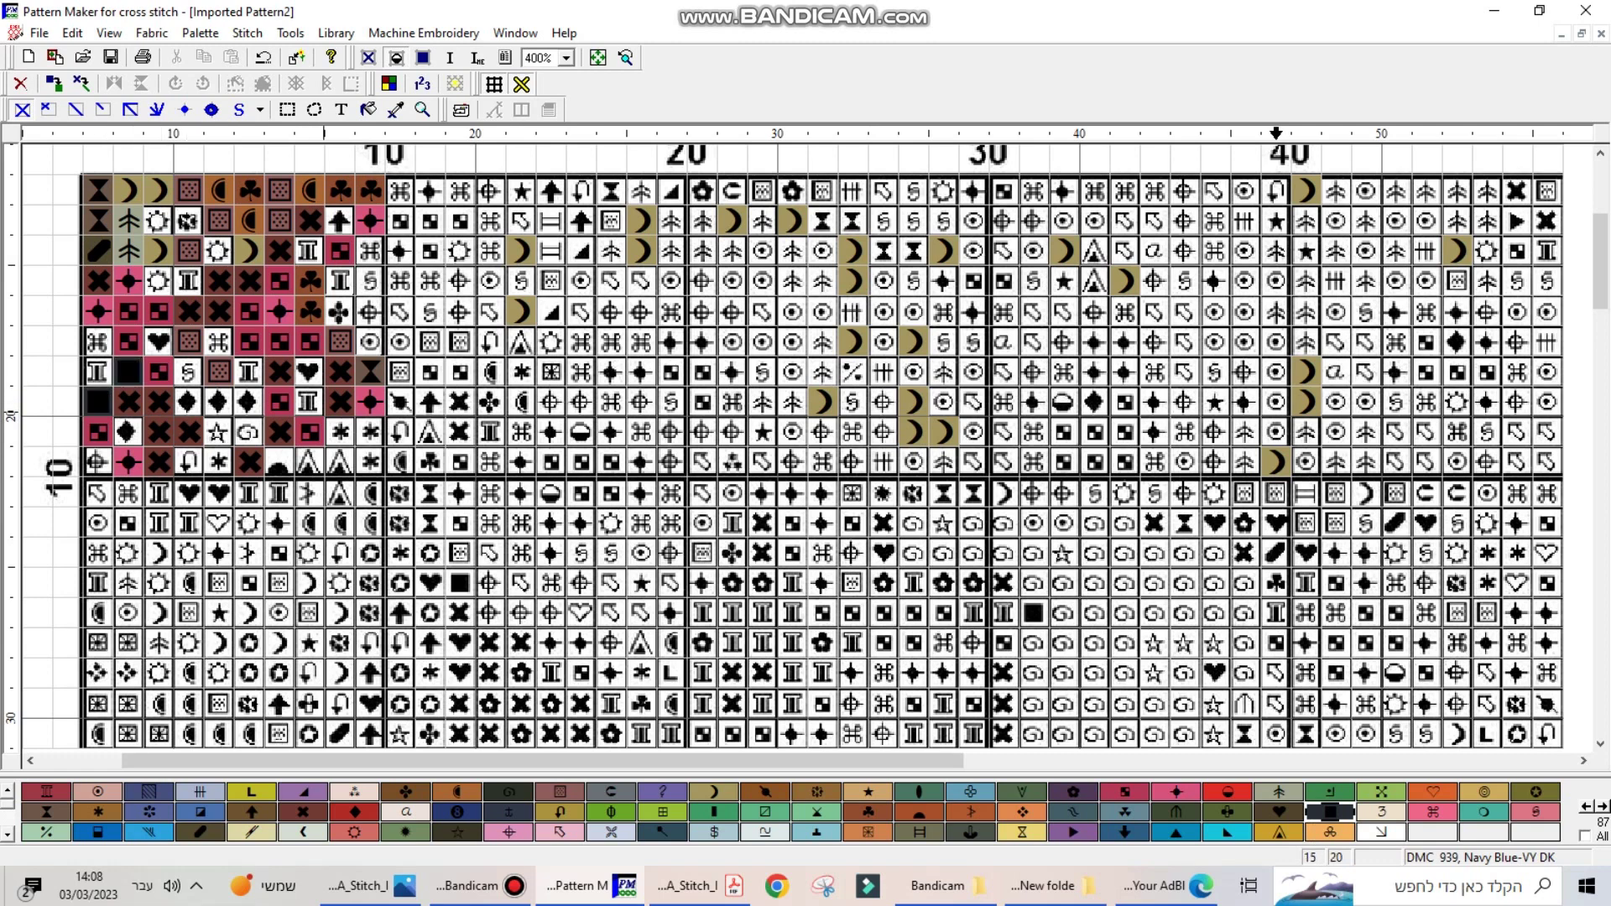
pyautogui.click(355, 811)
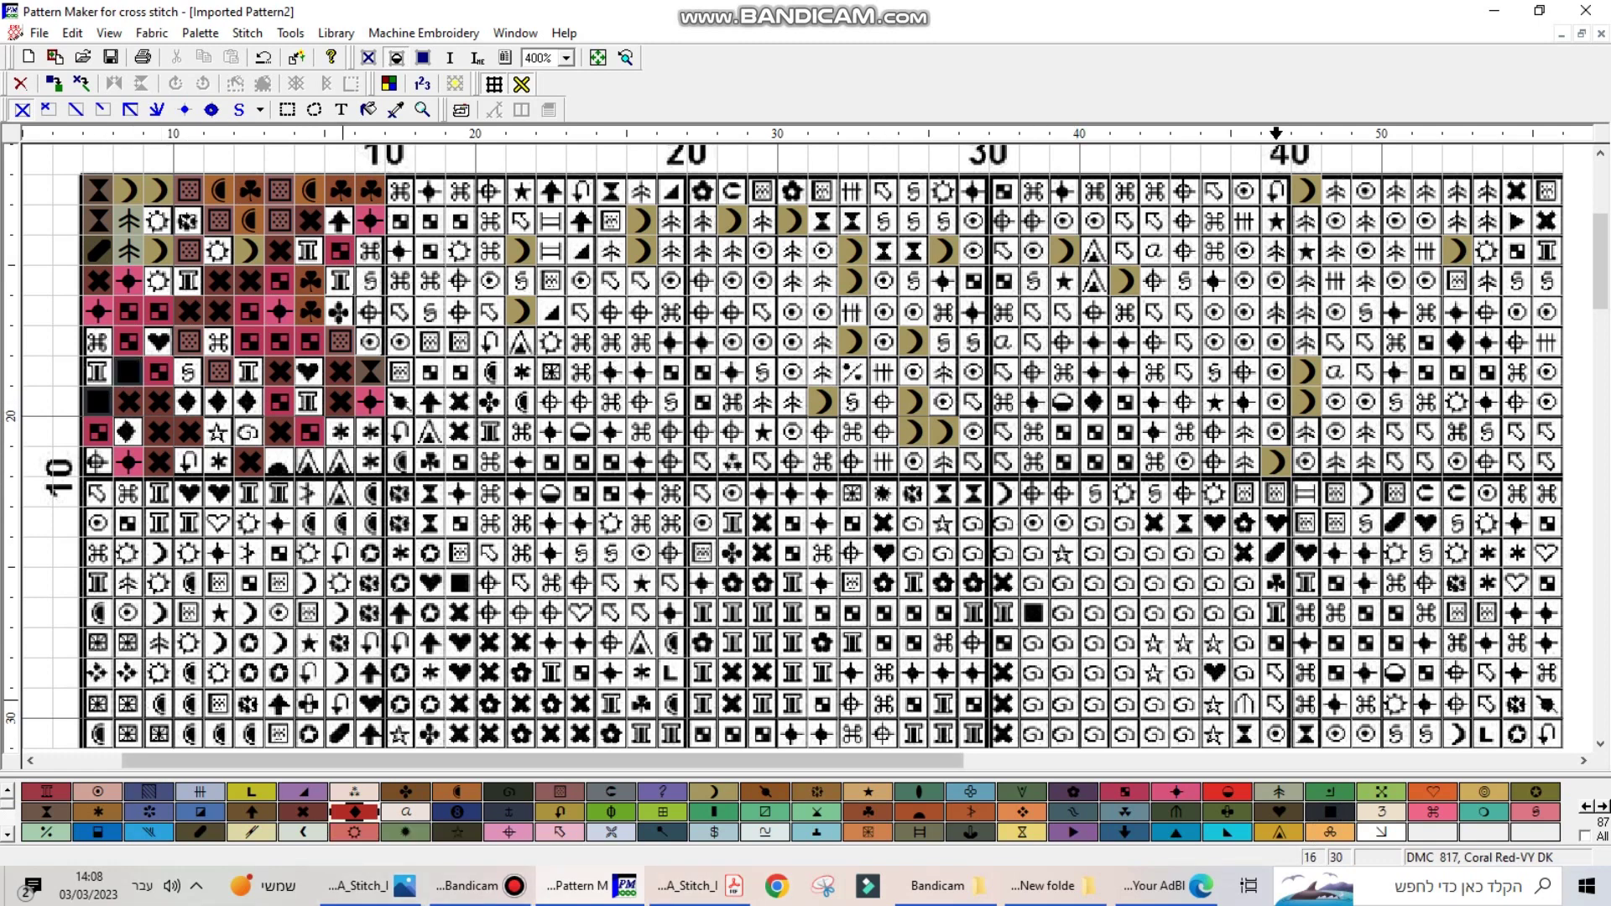
pyautogui.moveTo(189, 402); pyautogui.dragTo(249, 402)
pyautogui.click(128, 432)
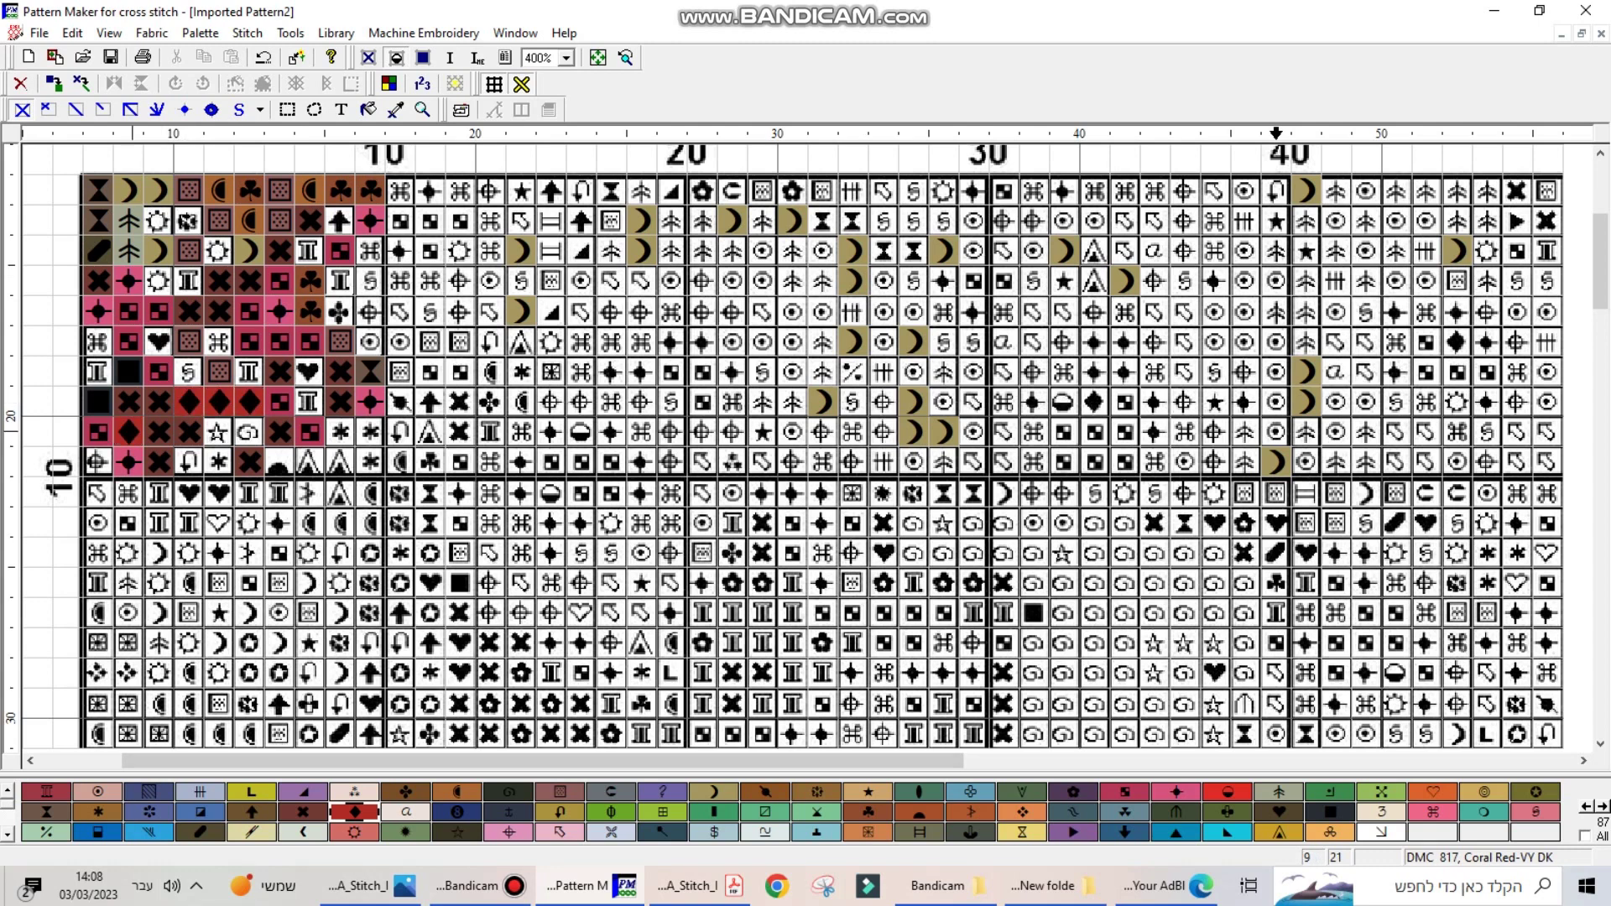
# Step: Stitch the up-arrow symbol in column 9, row 2 in DMC 801 and the patterned symbol in column 4, row 2 in DMC 434
pyautogui.click(251, 811)
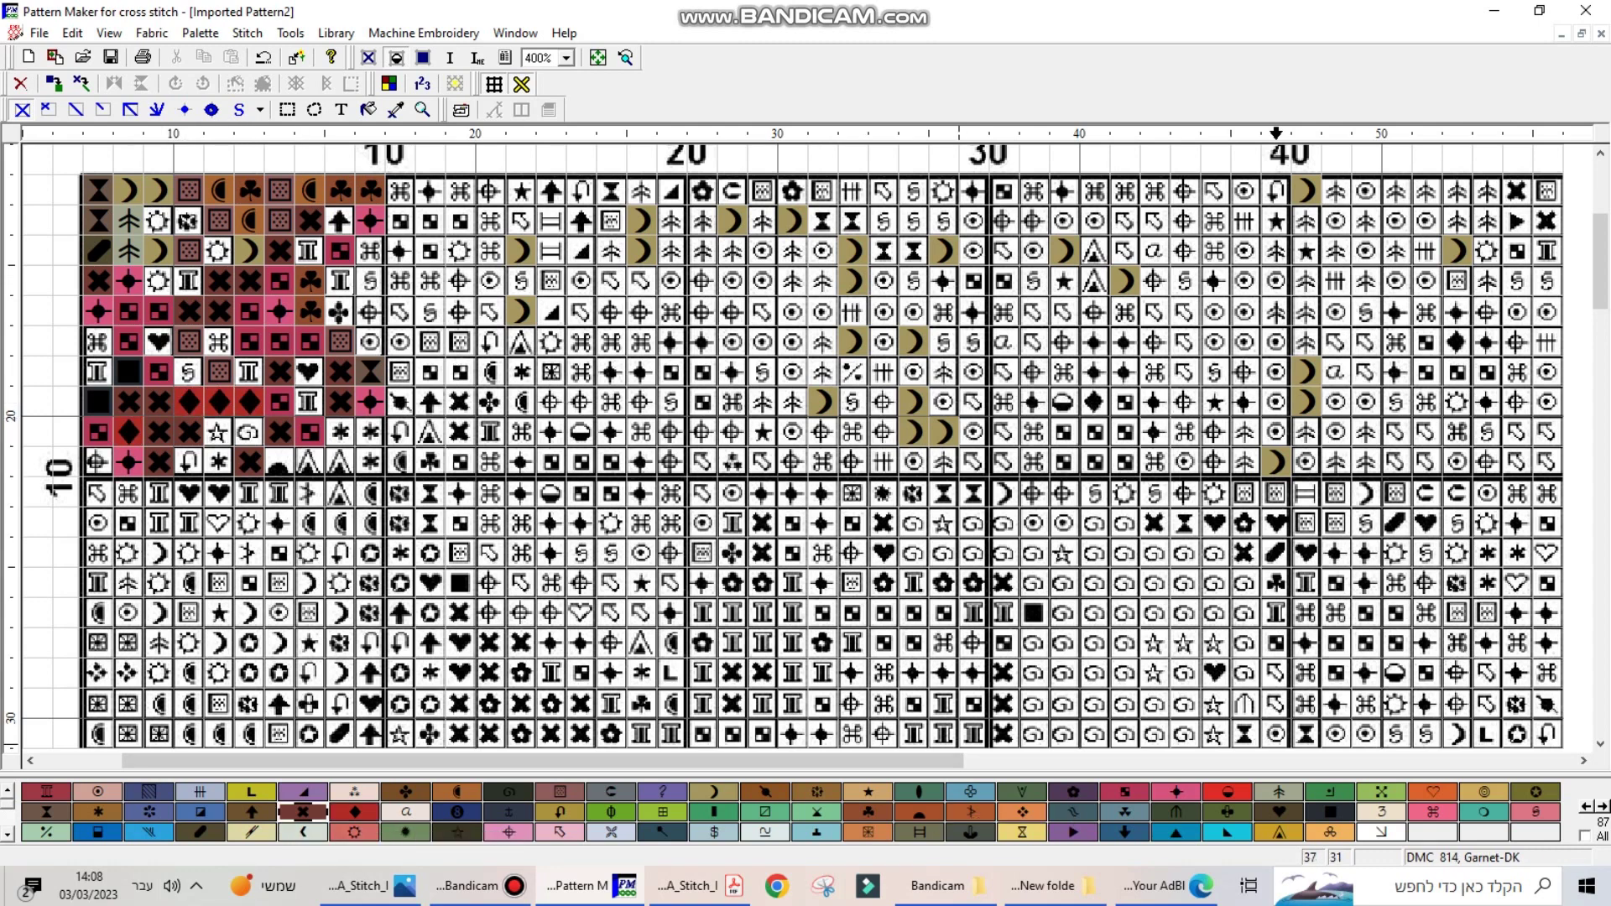
pyautogui.click(340, 221)
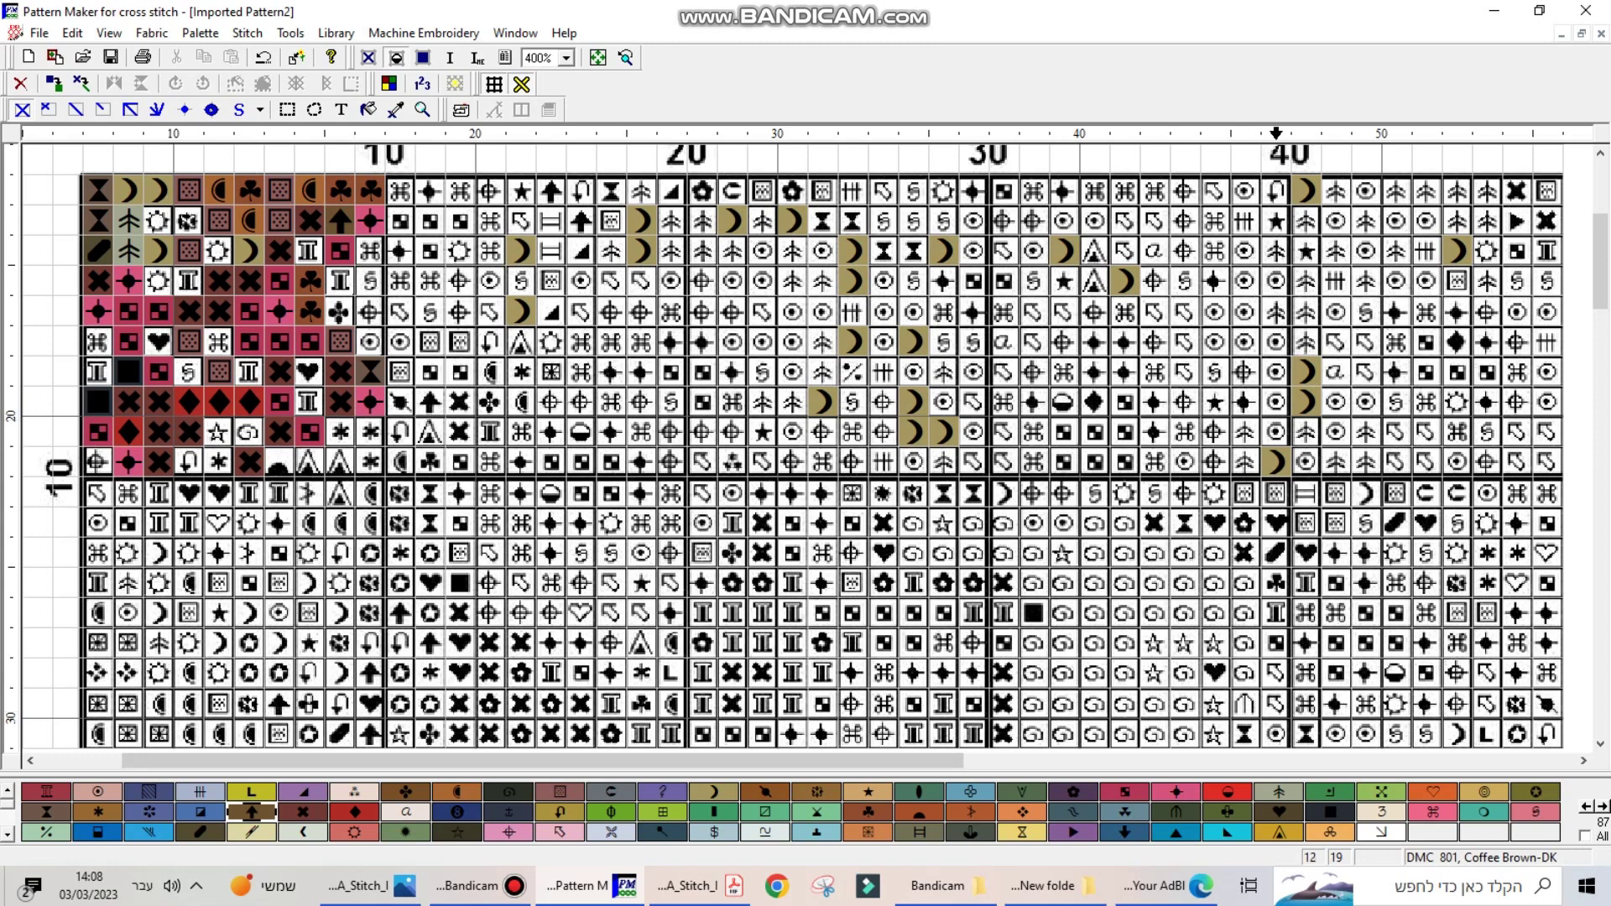
pyautogui.click(817, 791)
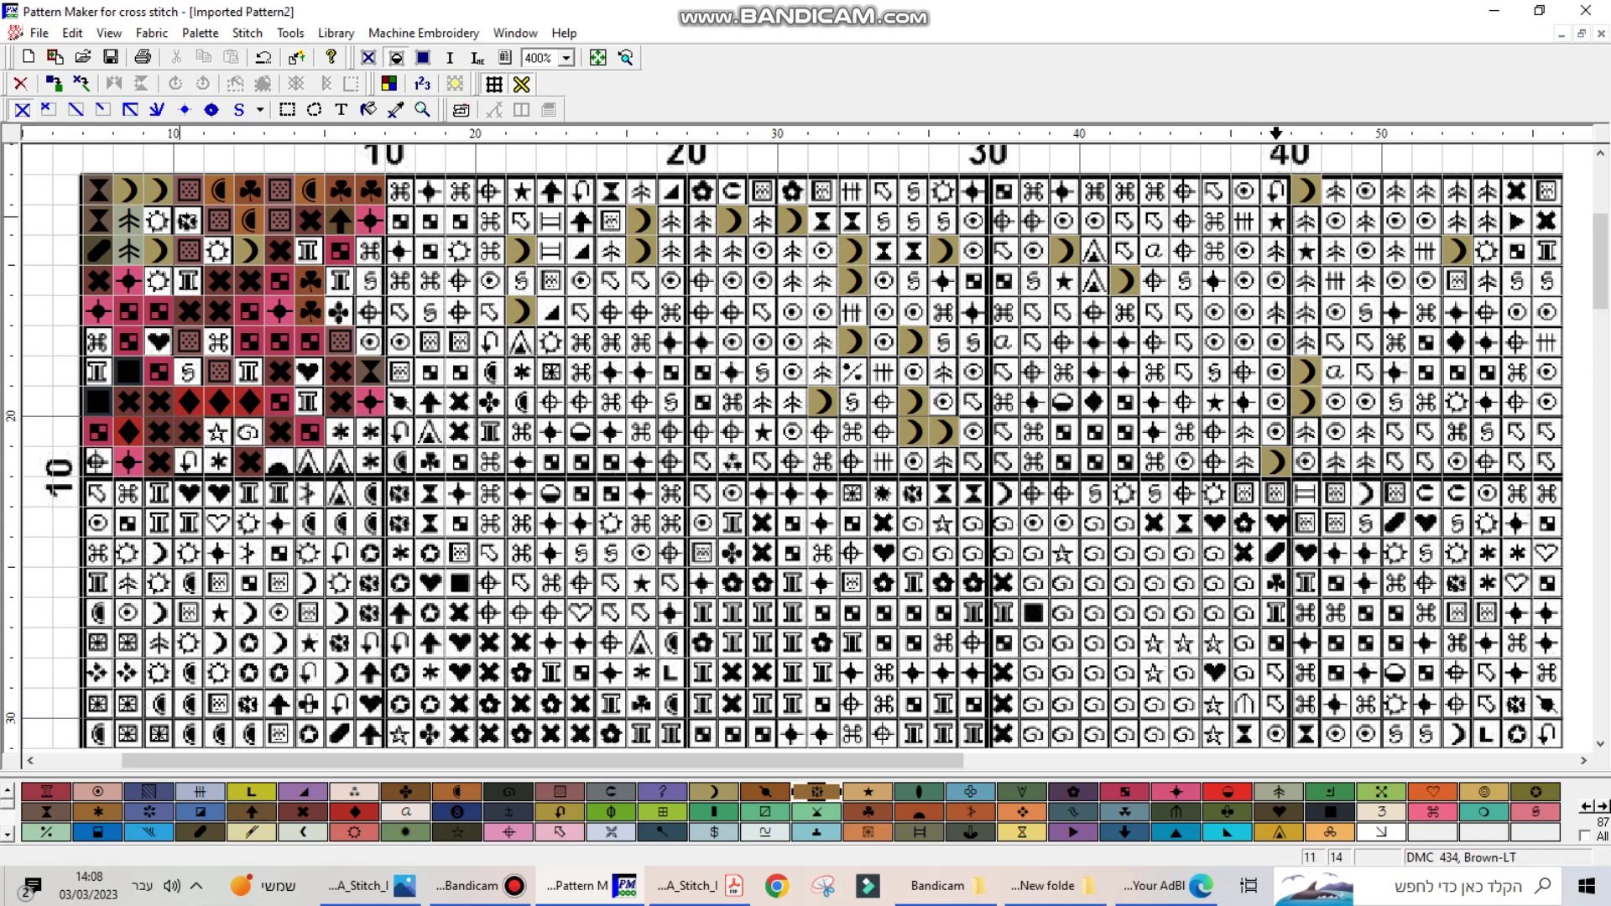
pyautogui.click(189, 220)
# Step: Place full stitches in DMC 956 over the looped-square symbols in columns 1 and 5, row 6, and column 10, row 3
pyautogui.click(1432, 811)
pyautogui.click(98, 342)
pyautogui.click(219, 342)
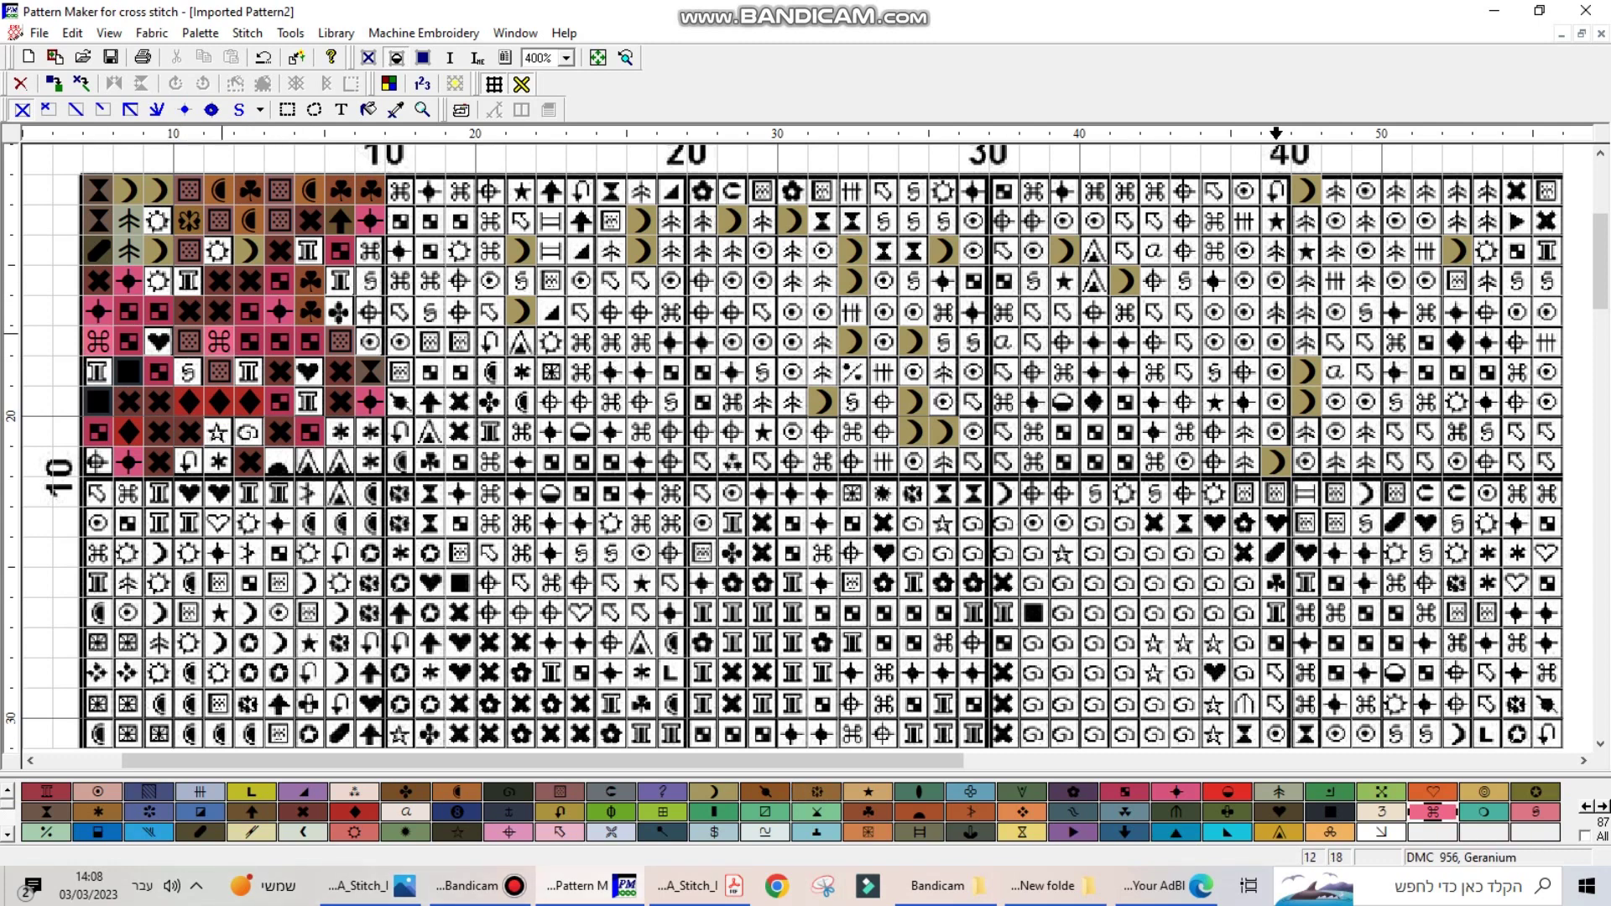
pyautogui.click(370, 250)
# Step: Place full stitches in DMC 3328 over the sun symbols in column 3, rows 2 and 4, and column 5, row 3
pyautogui.click(303, 832)
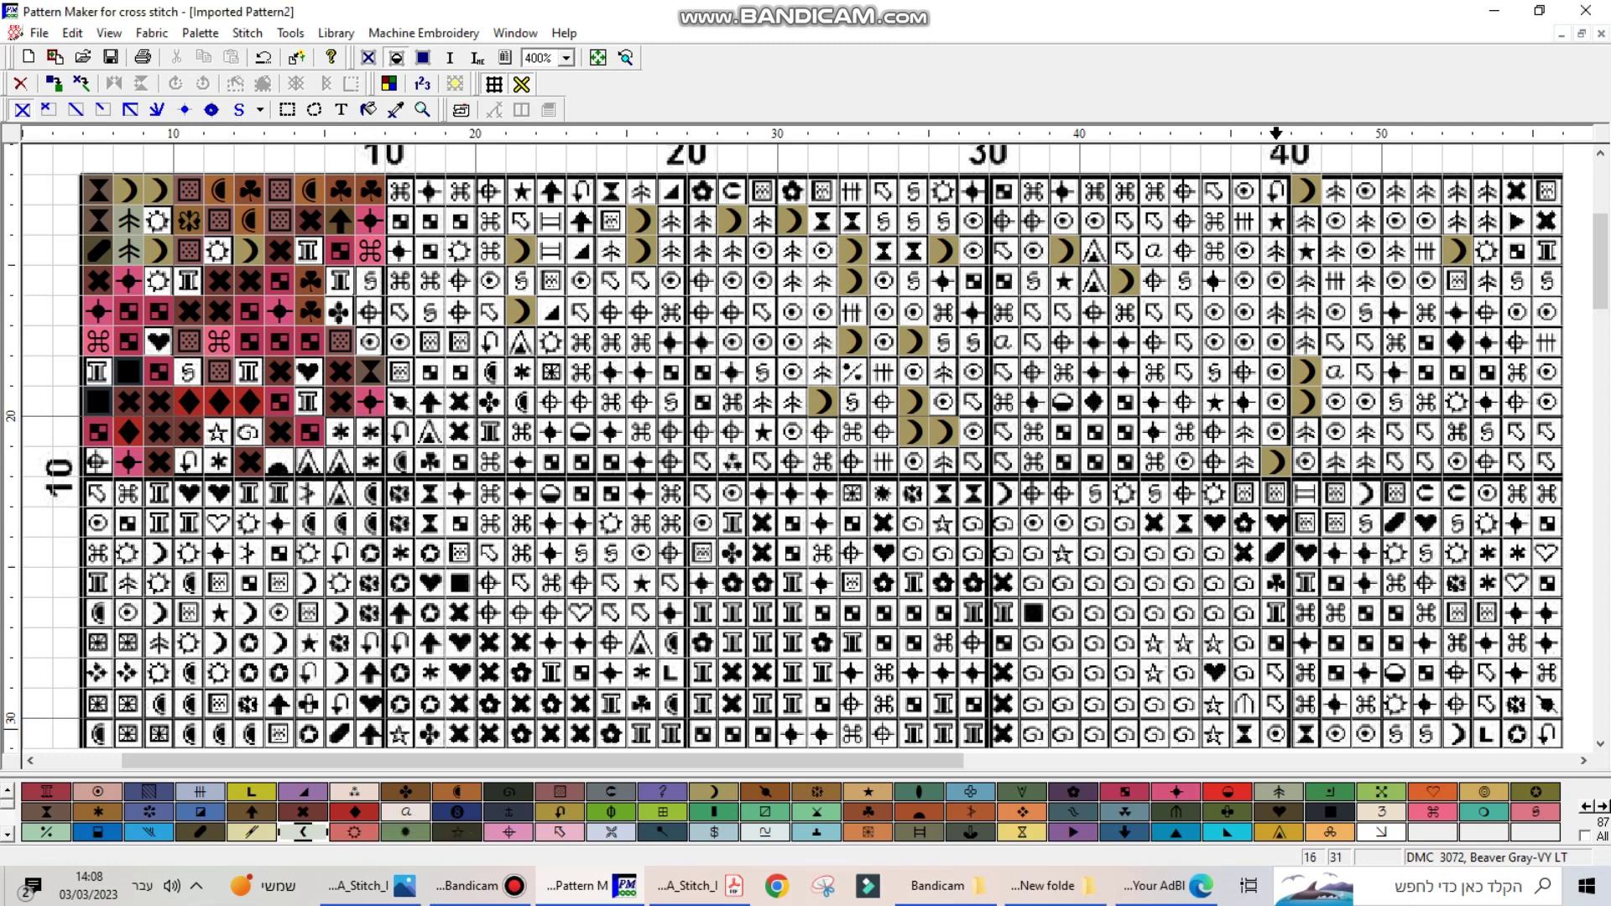
pyautogui.click(354, 811)
pyautogui.click(354, 832)
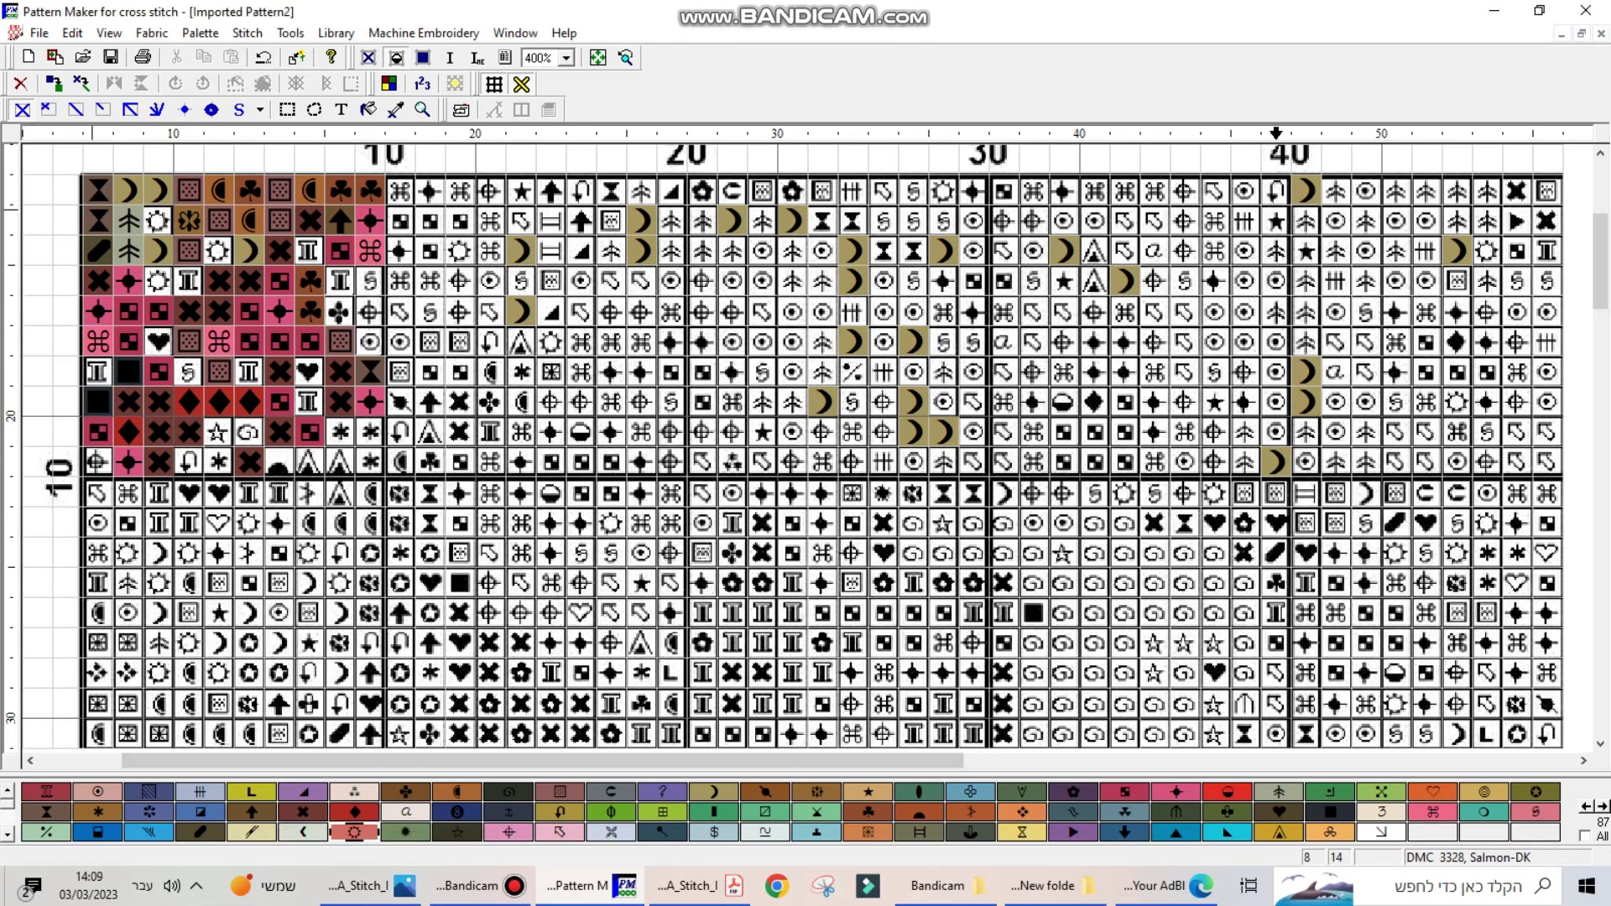
pyautogui.click(159, 220)
pyautogui.click(159, 280)
pyautogui.click(219, 250)
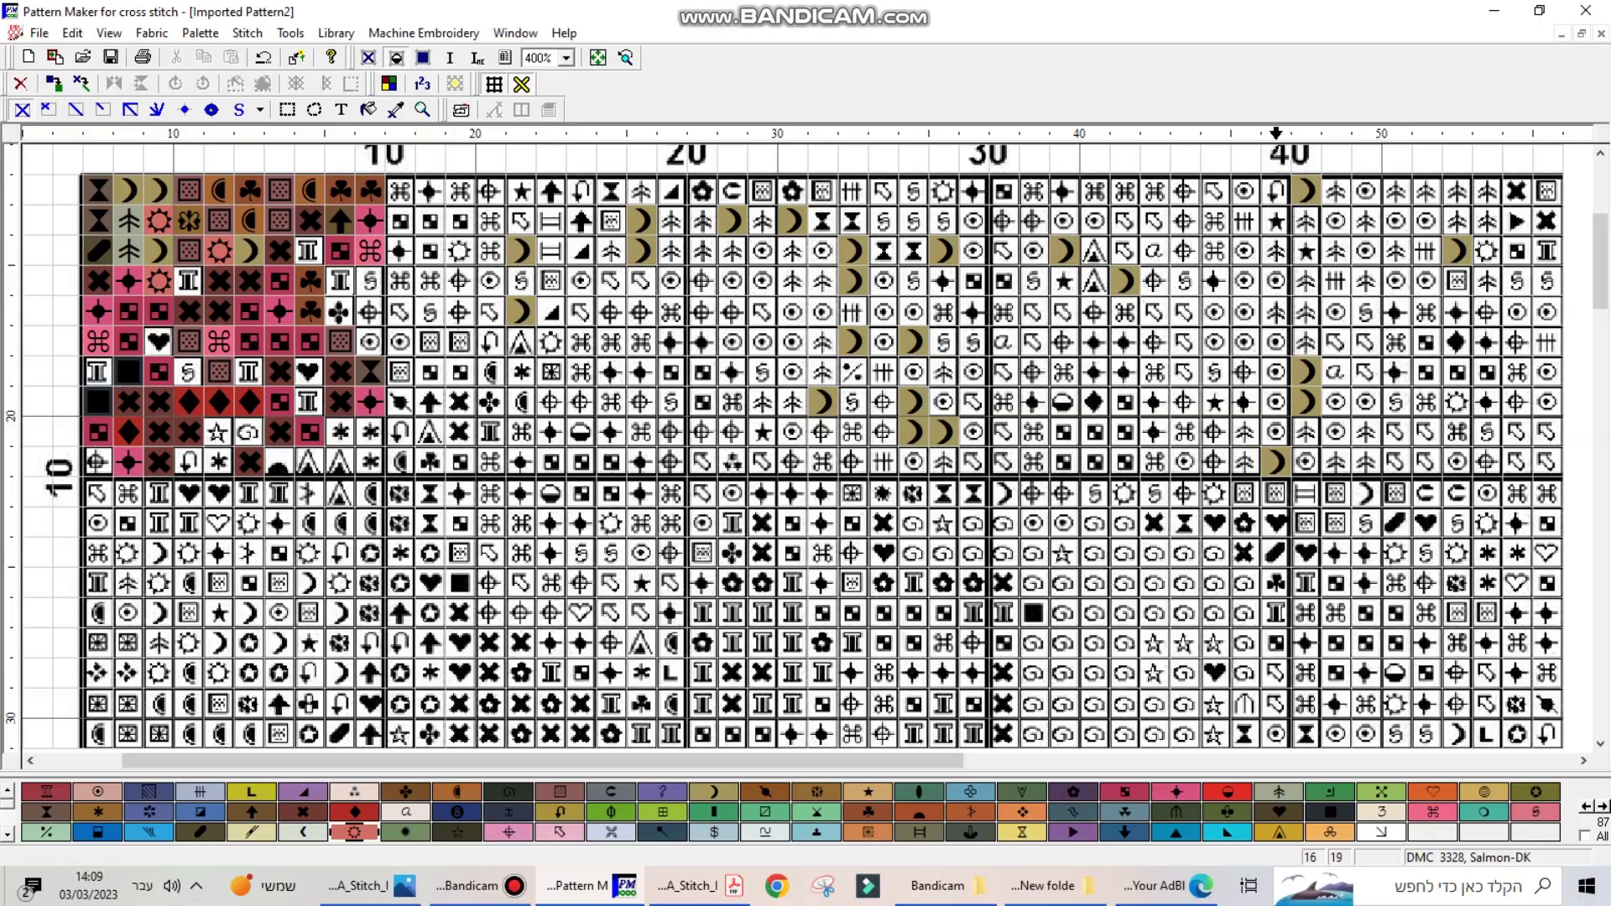
# Step: Place a full stitch in DMC 780 in column 5, row 10, and check the stitched area in solid-color view
pyautogui.click(97, 811)
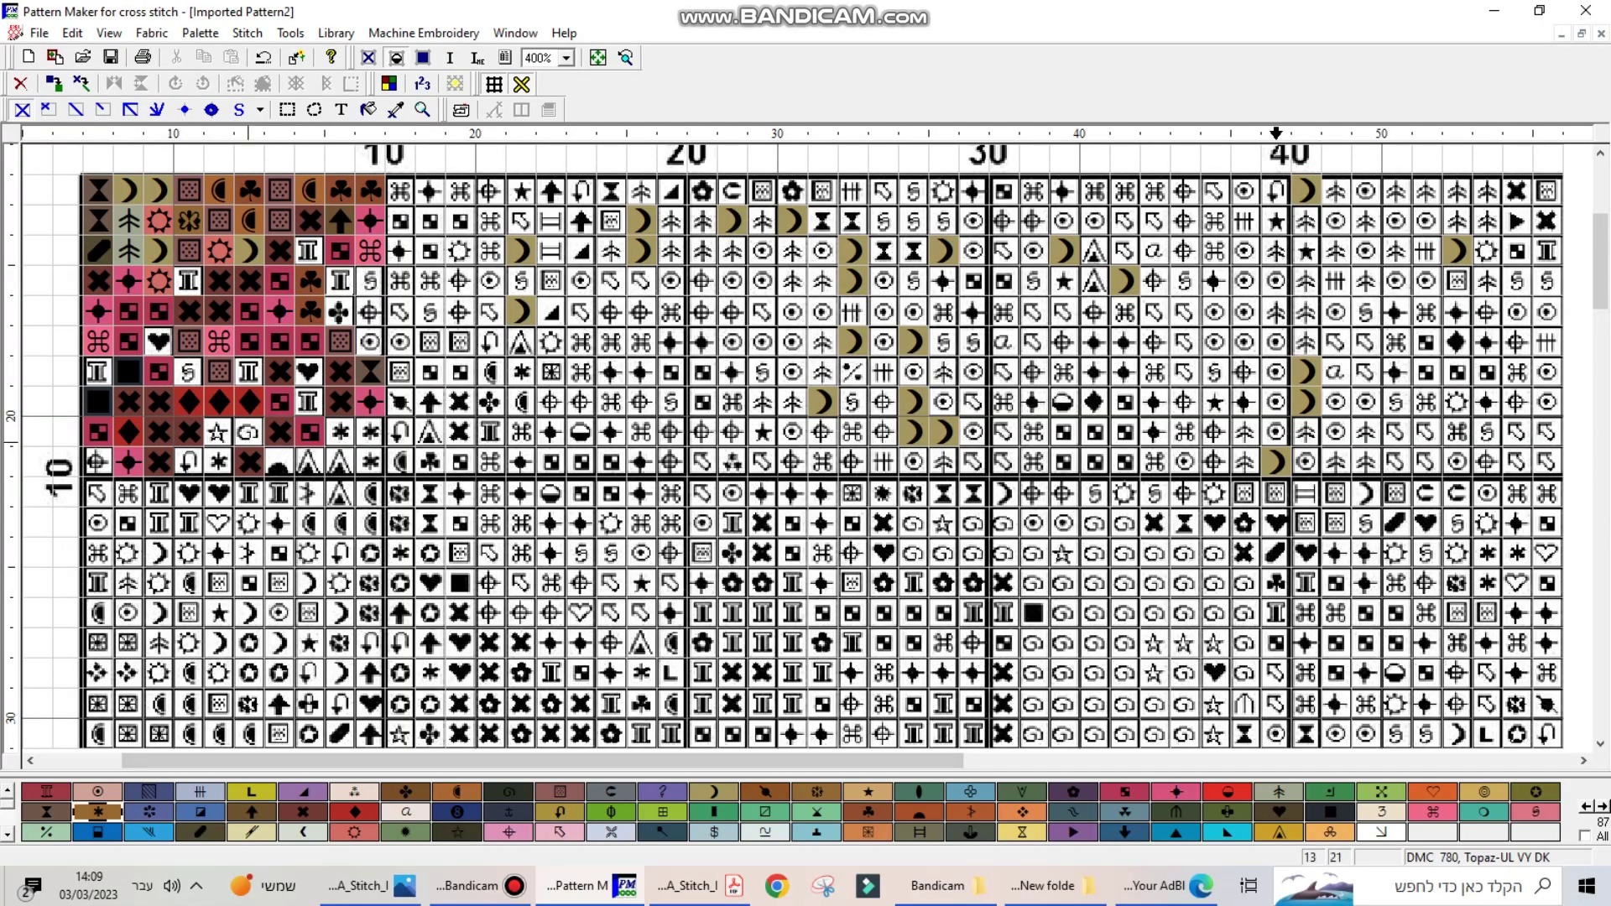
pyautogui.click(219, 462)
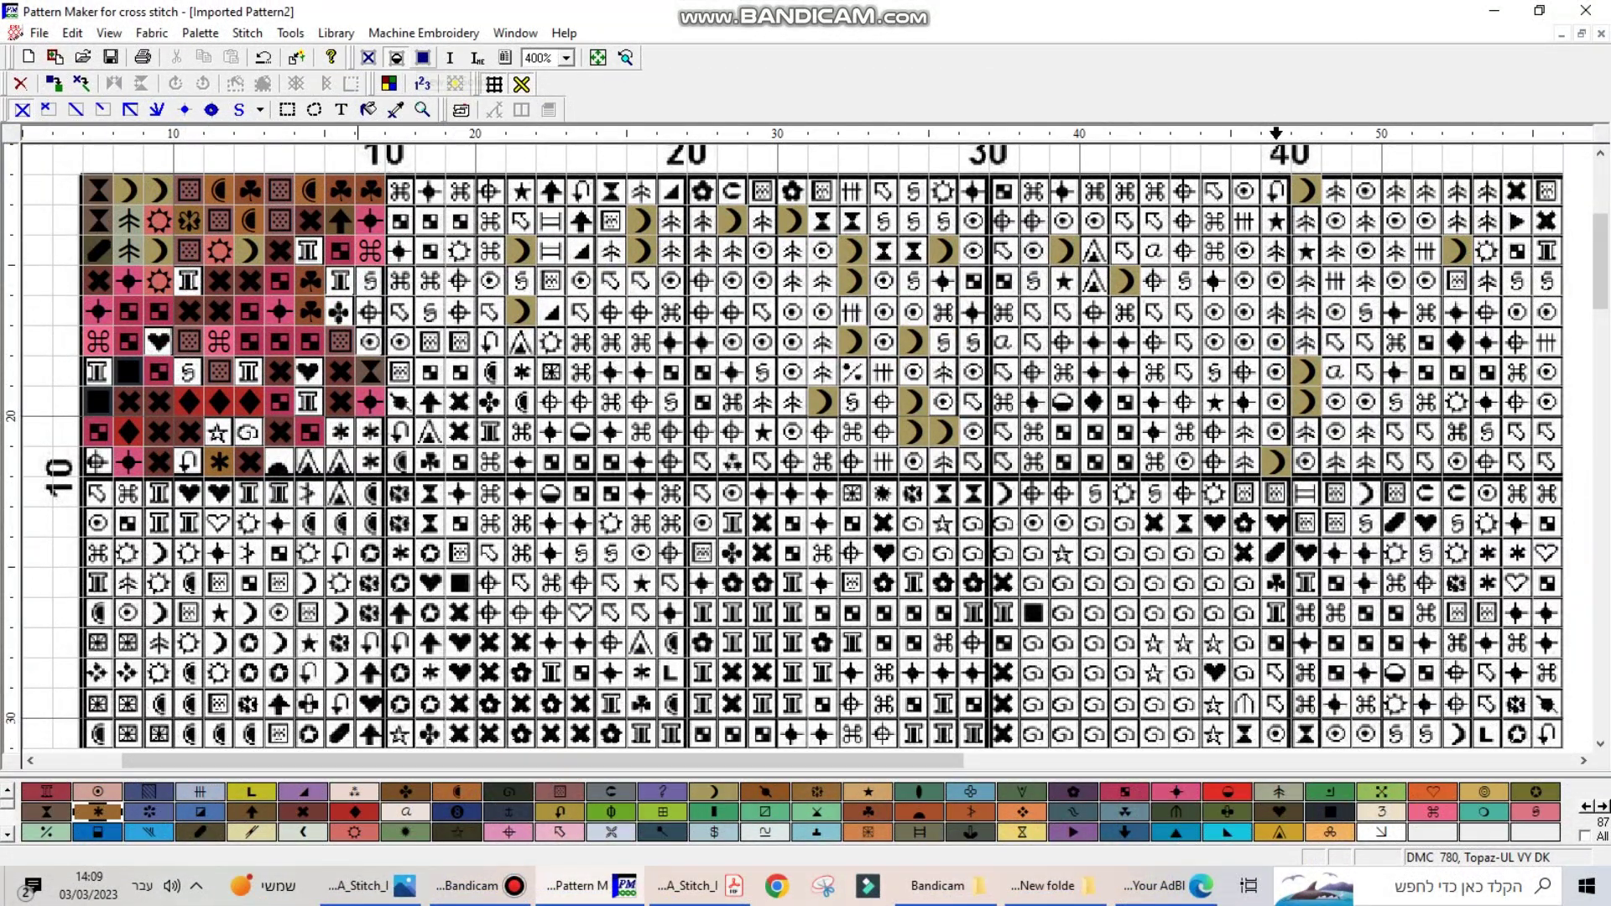
pyautogui.click(423, 57)
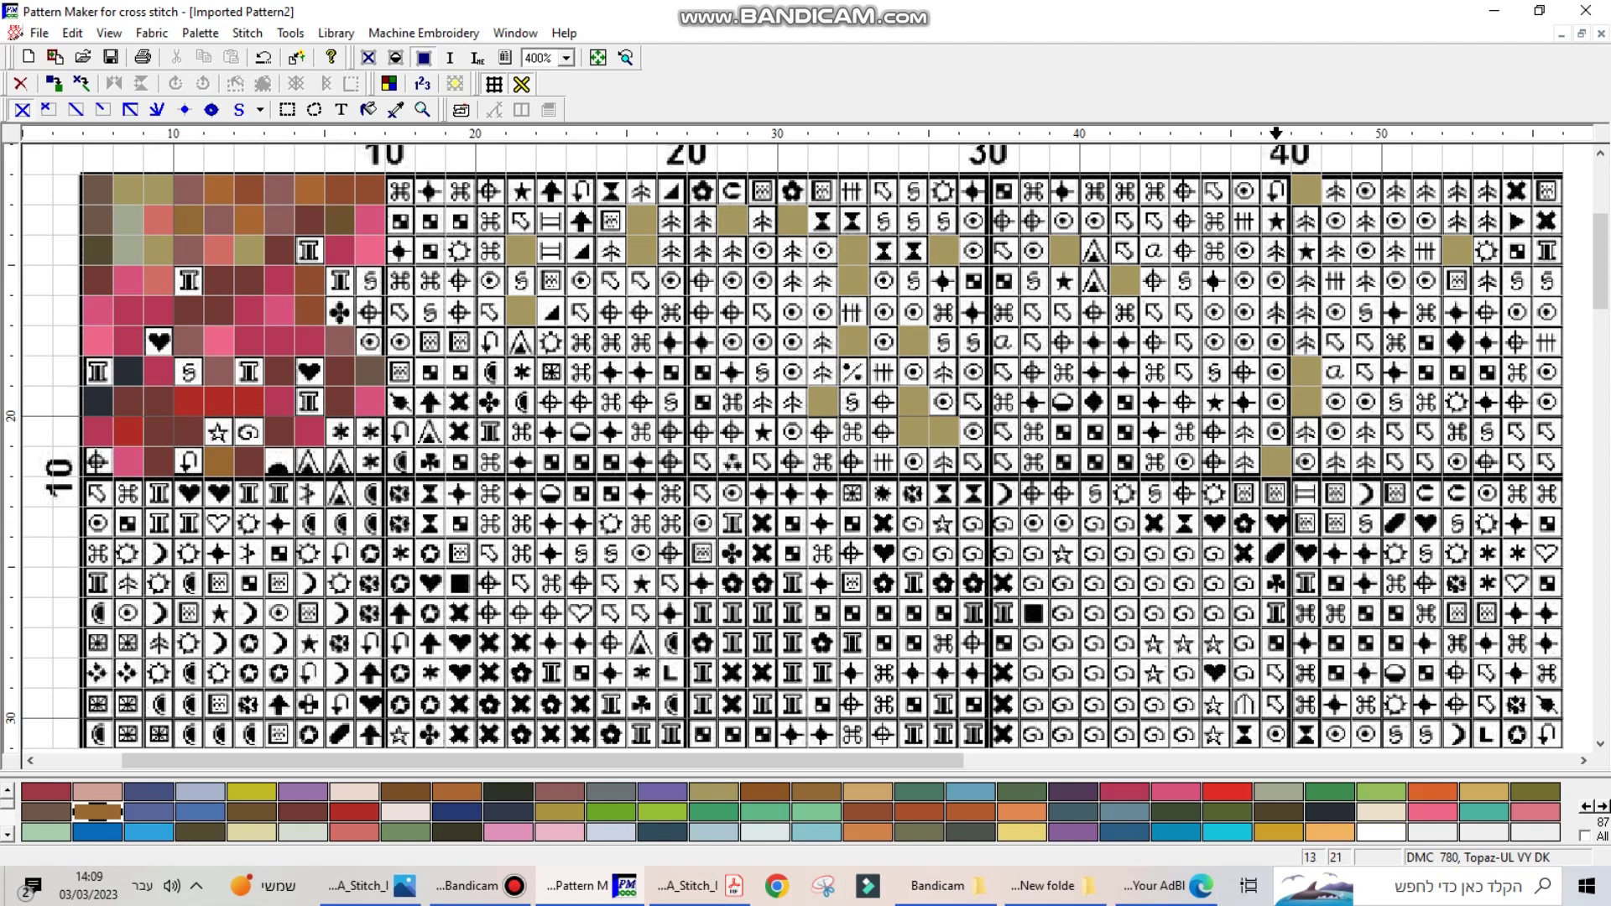
pyautogui.click(395, 57)
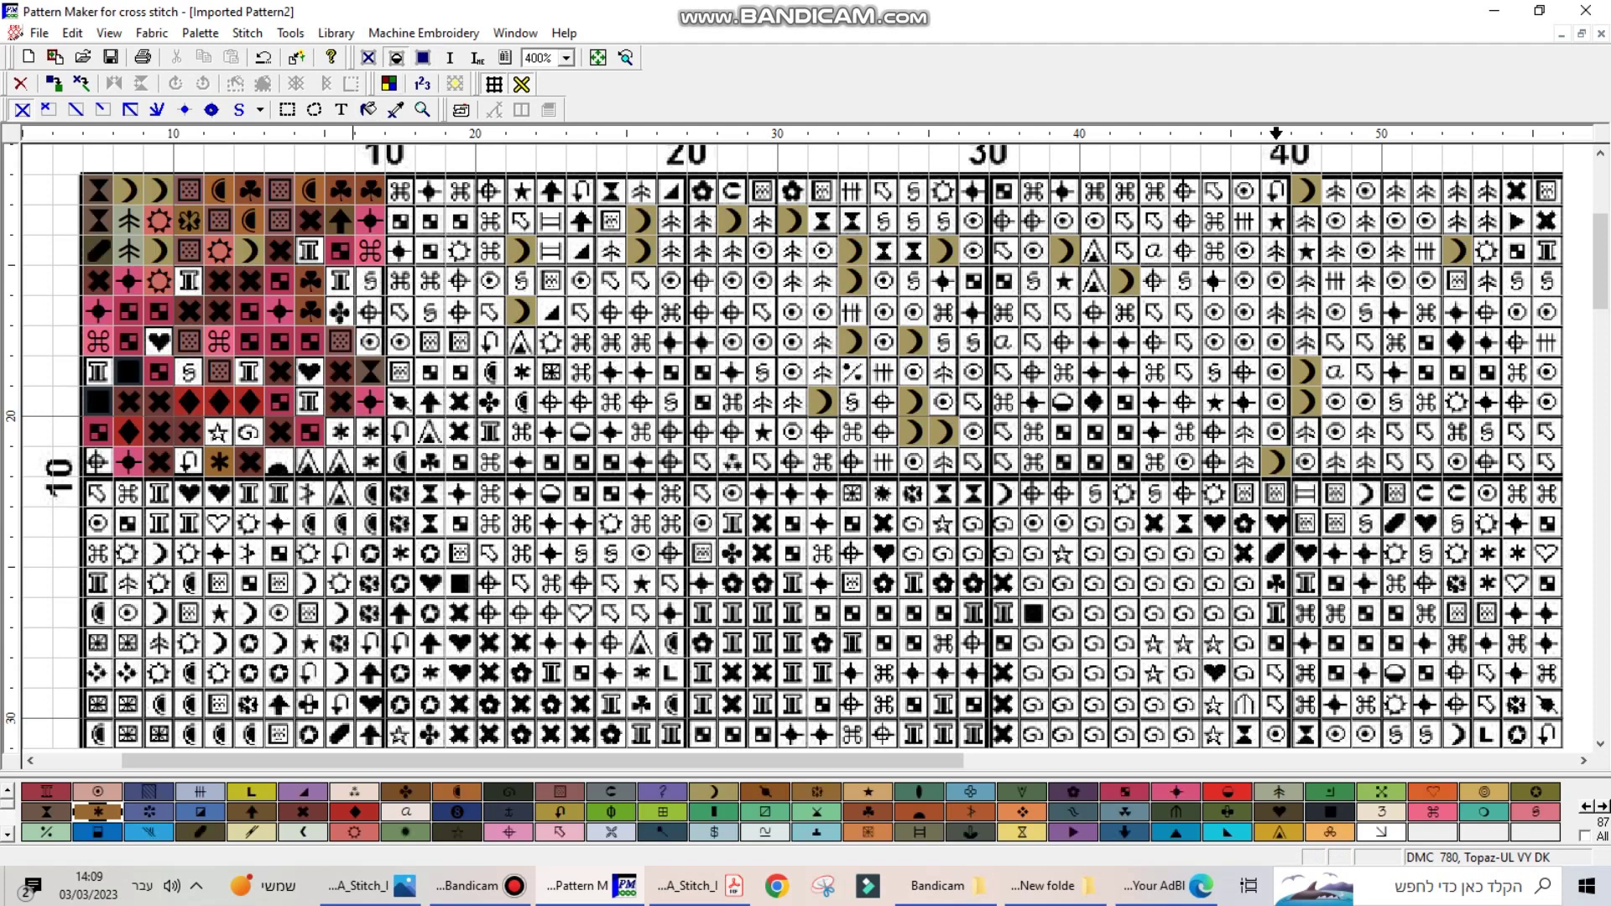
# Step: Place full stitches in DMC 150 over the pillar symbols in columns 1 to 9, rows 3 to 14, and return to symbol view
pyautogui.click(46, 793)
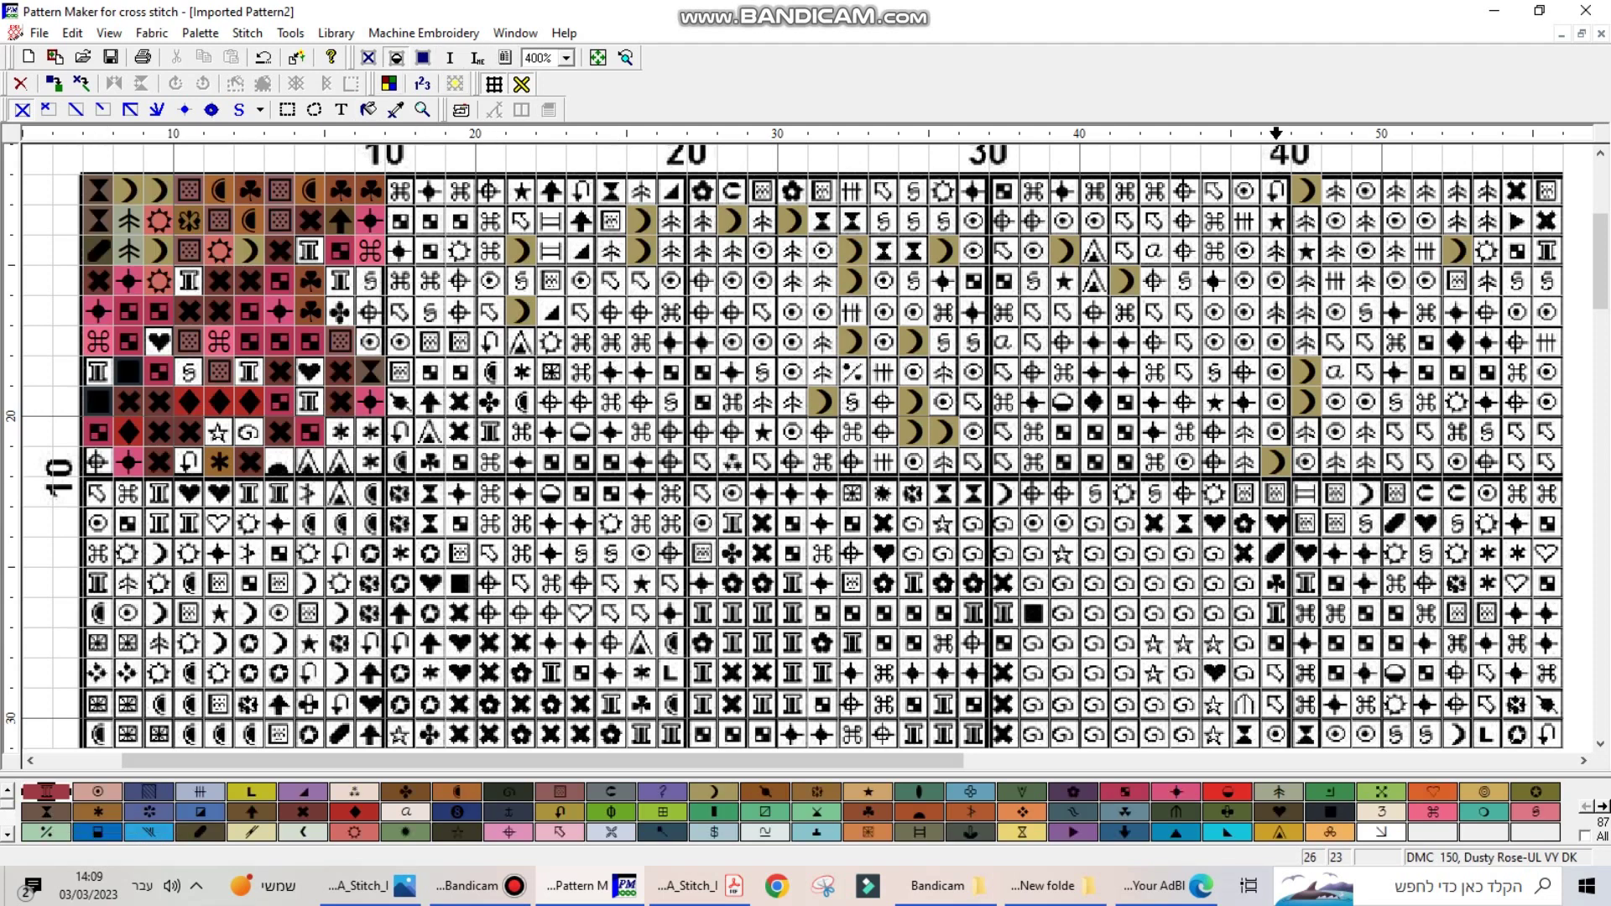
pyautogui.click(423, 57)
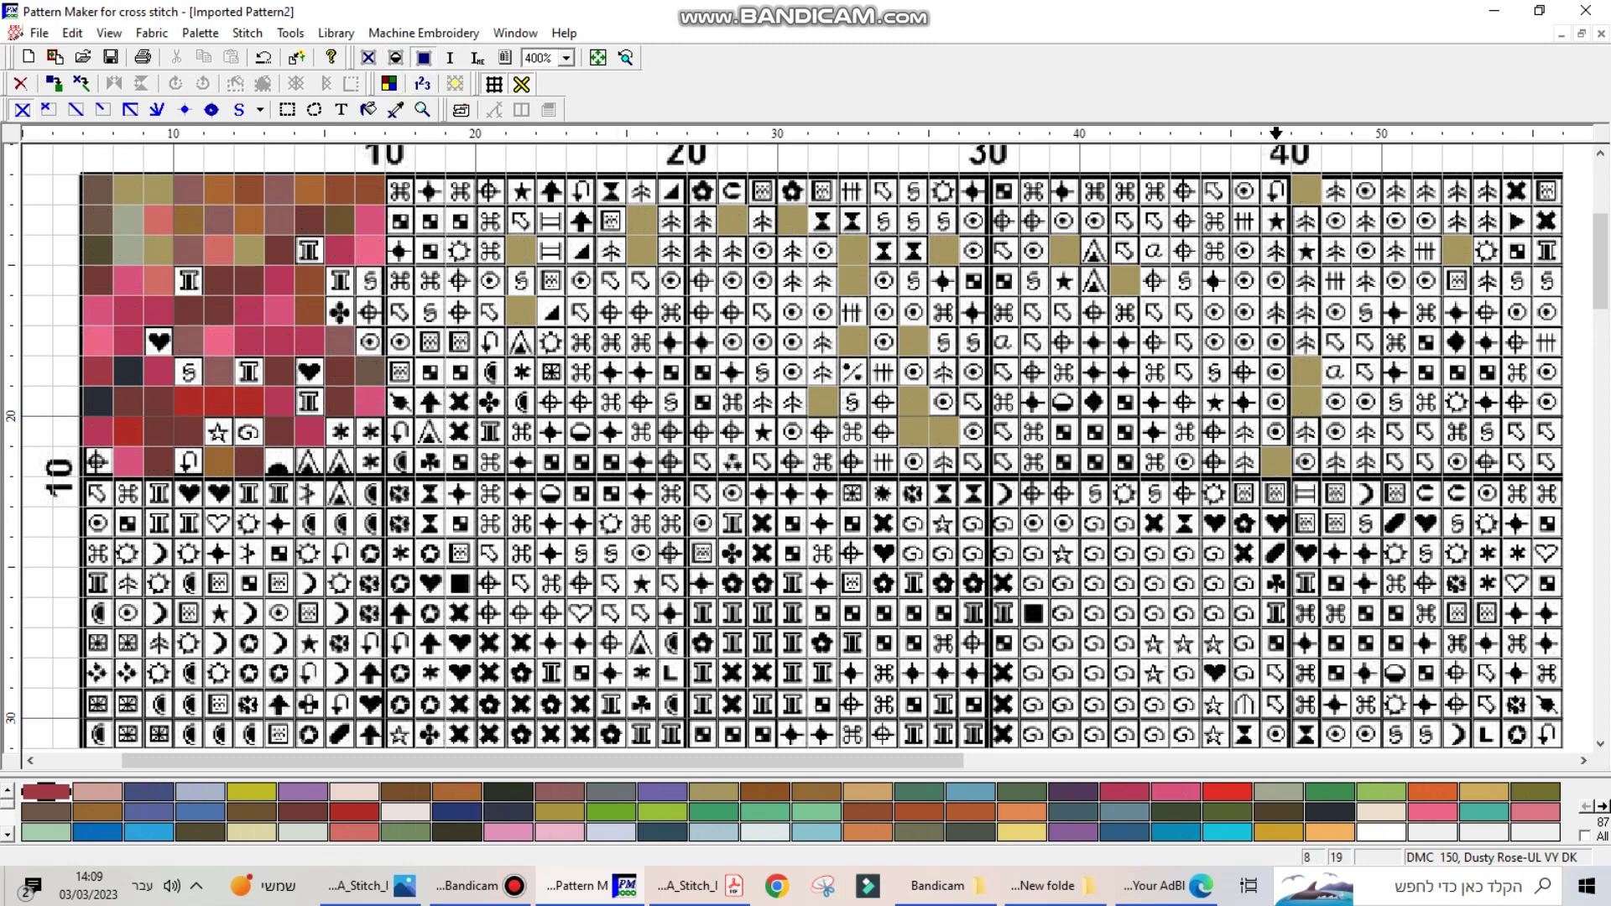
pyautogui.click(249, 372)
pyautogui.click(310, 251)
pyautogui.click(340, 281)
pyautogui.click(189, 281)
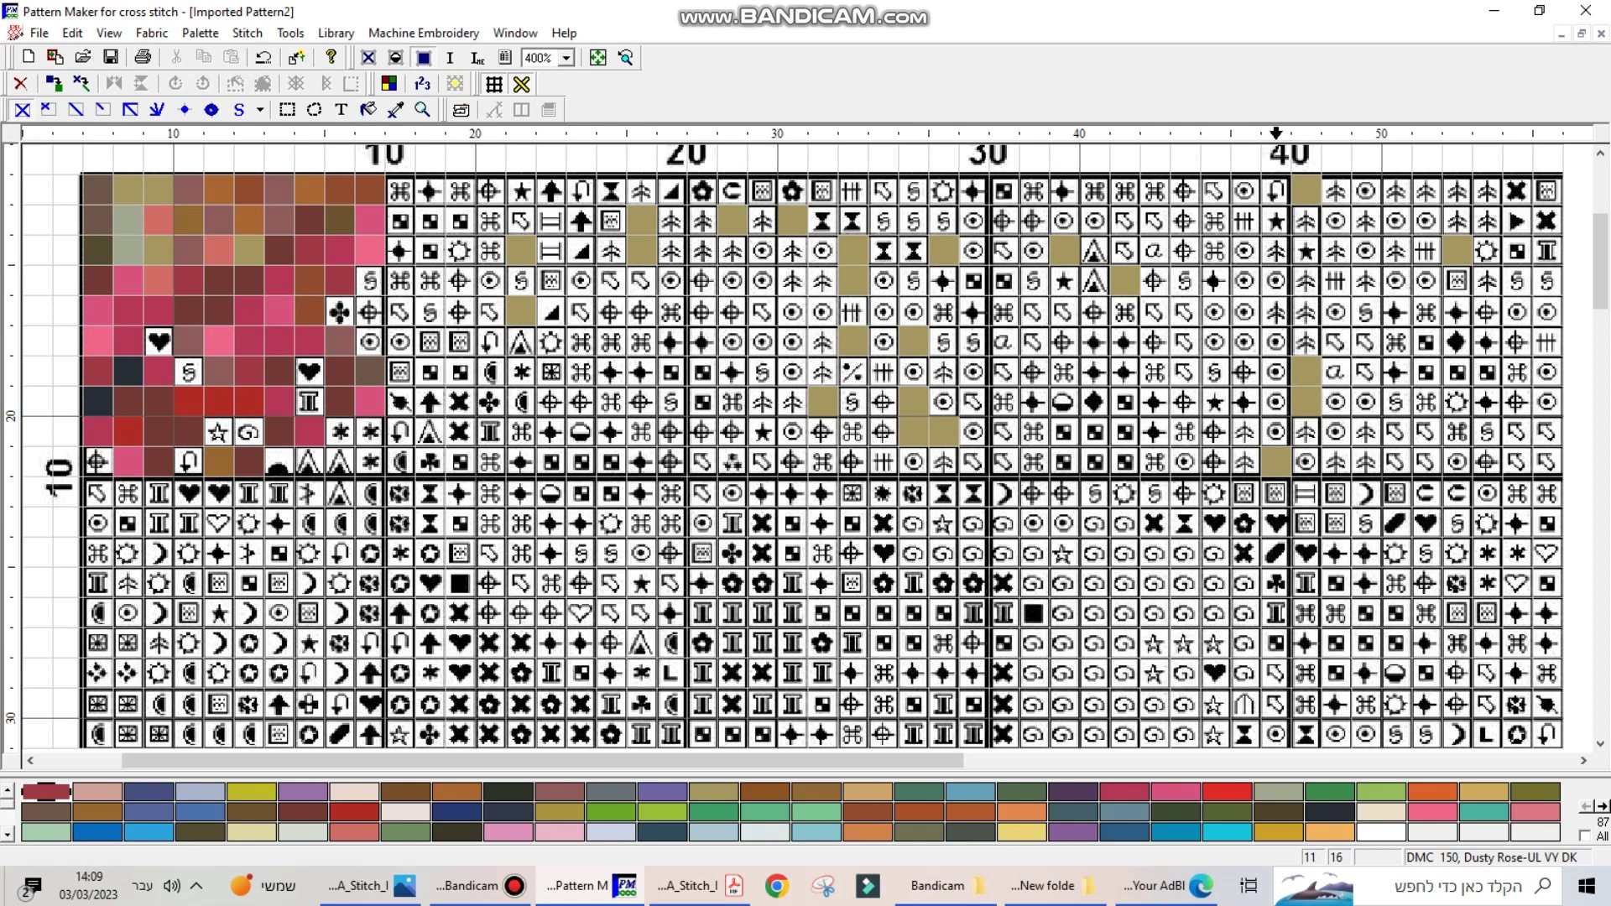
pyautogui.moveTo(158, 493)
pyautogui.mouseDown()
pyautogui.moveTo(158, 523)
pyautogui.moveTo(279, 493)
pyautogui.mouseUp()
pyautogui.click(98, 583)
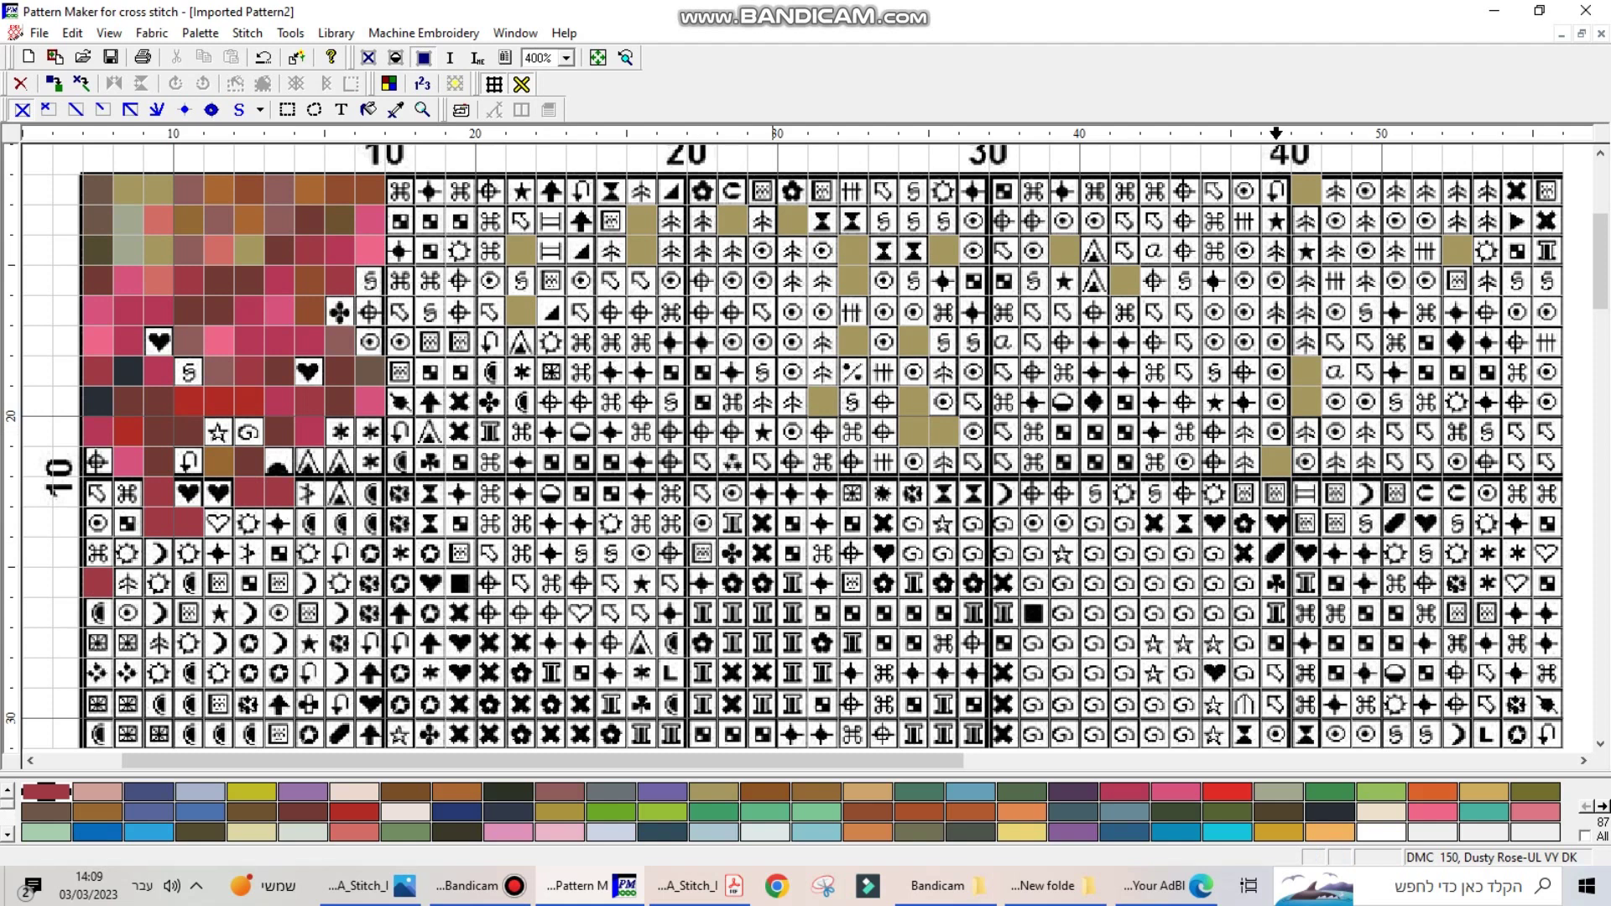
pyautogui.click(397, 57)
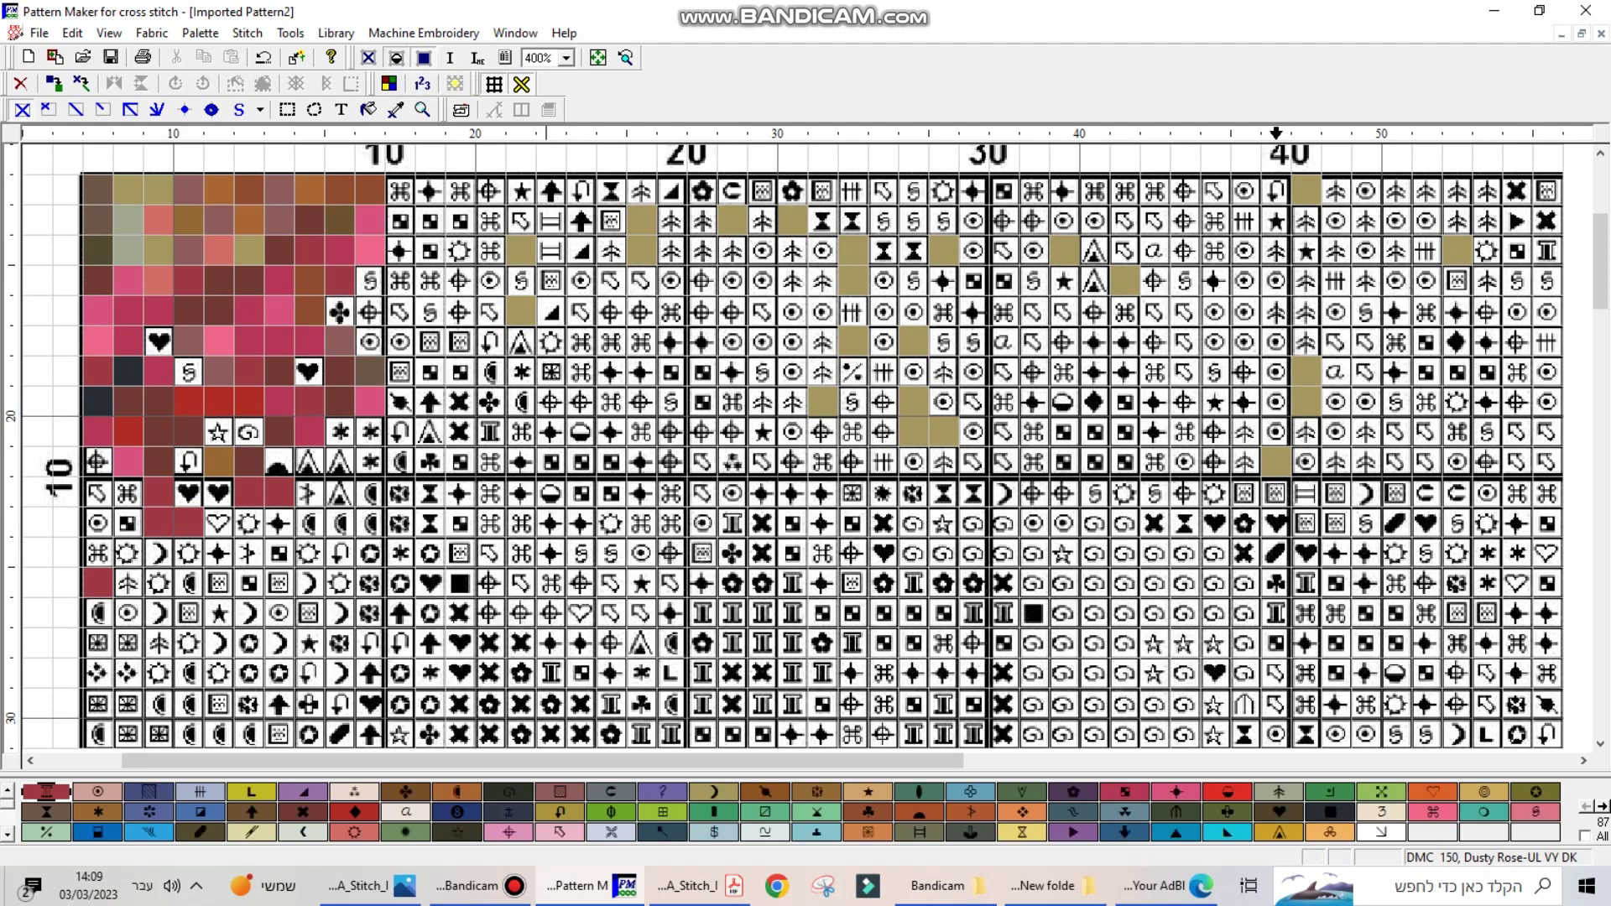
pyautogui.click(369, 57)
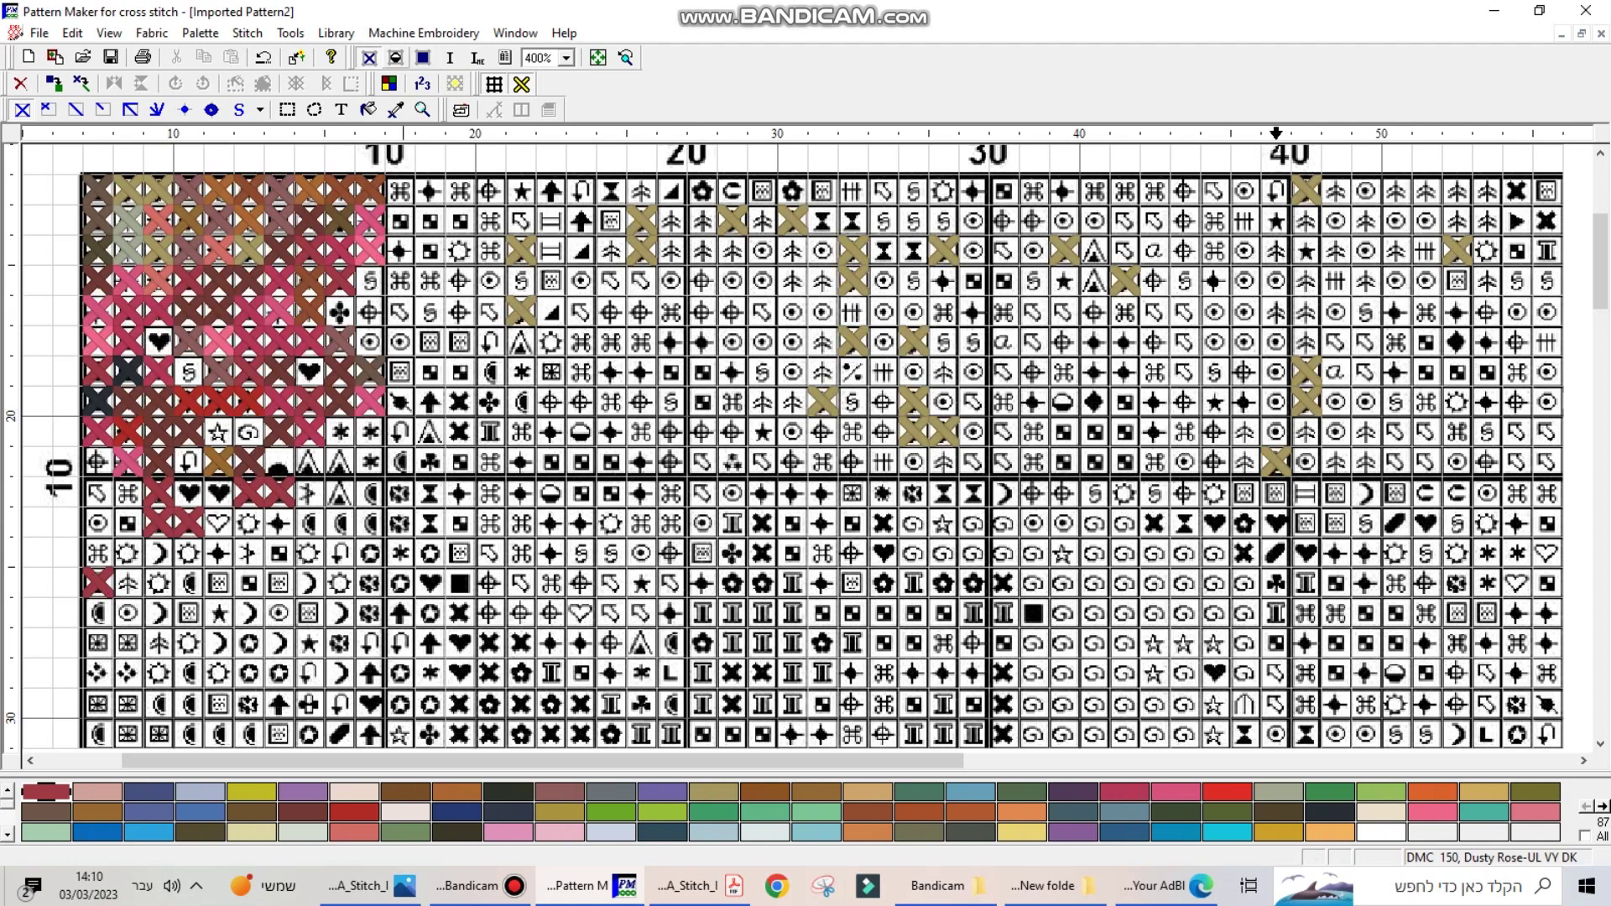
pyautogui.click(396, 57)
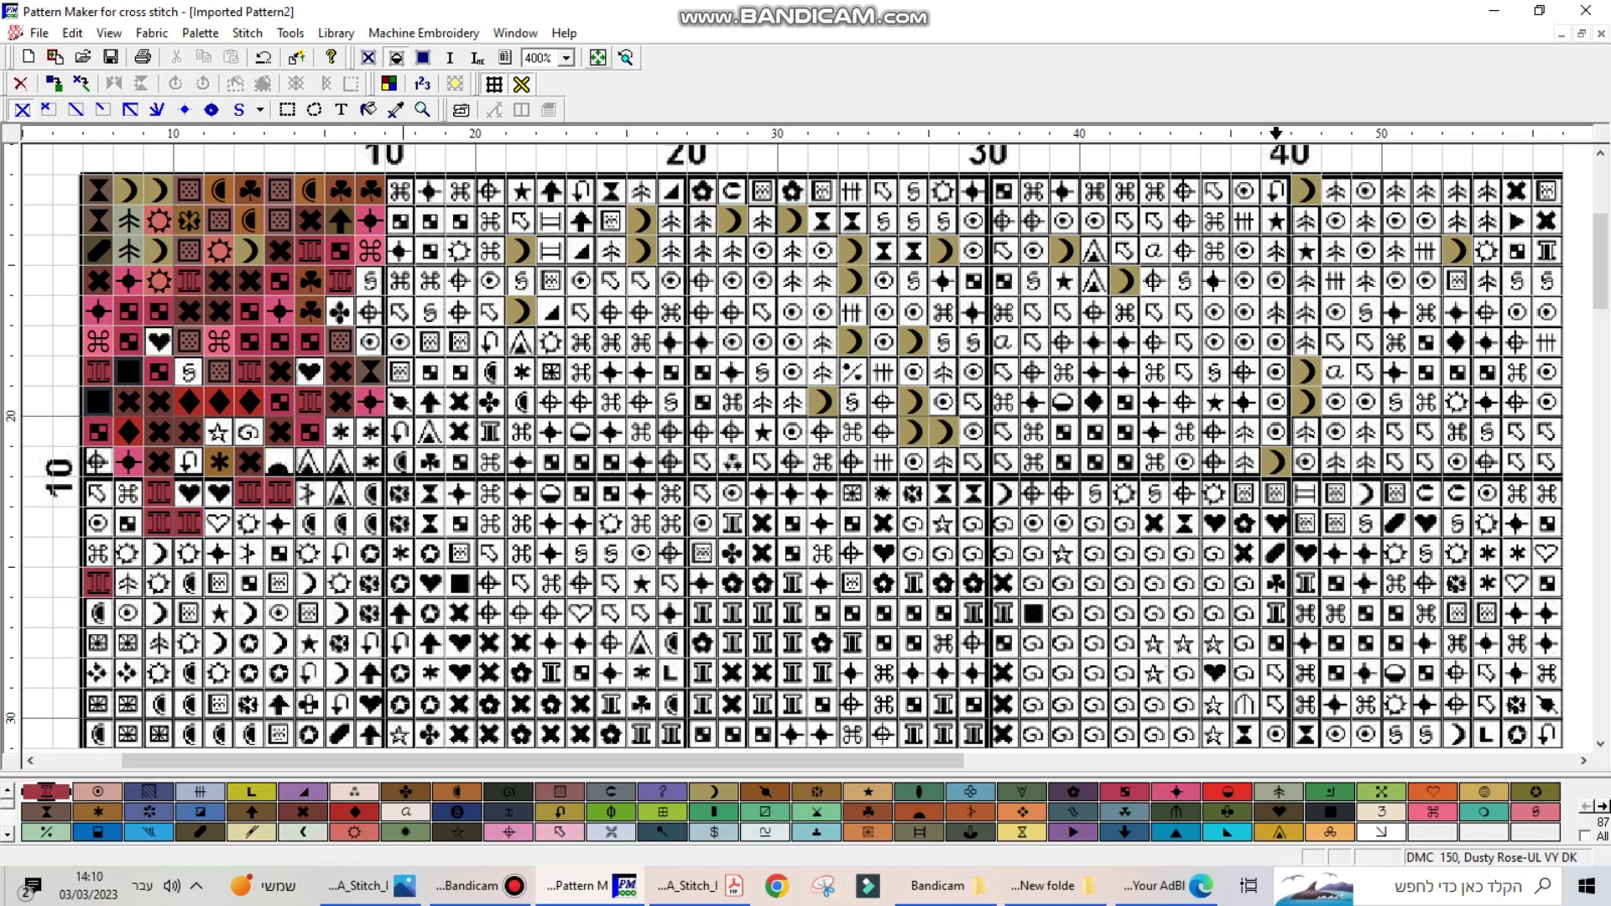
# Step: Clear the imported black-and-white chart from the whole pattern, keeping only the placed stitches
pyautogui.click(598, 57)
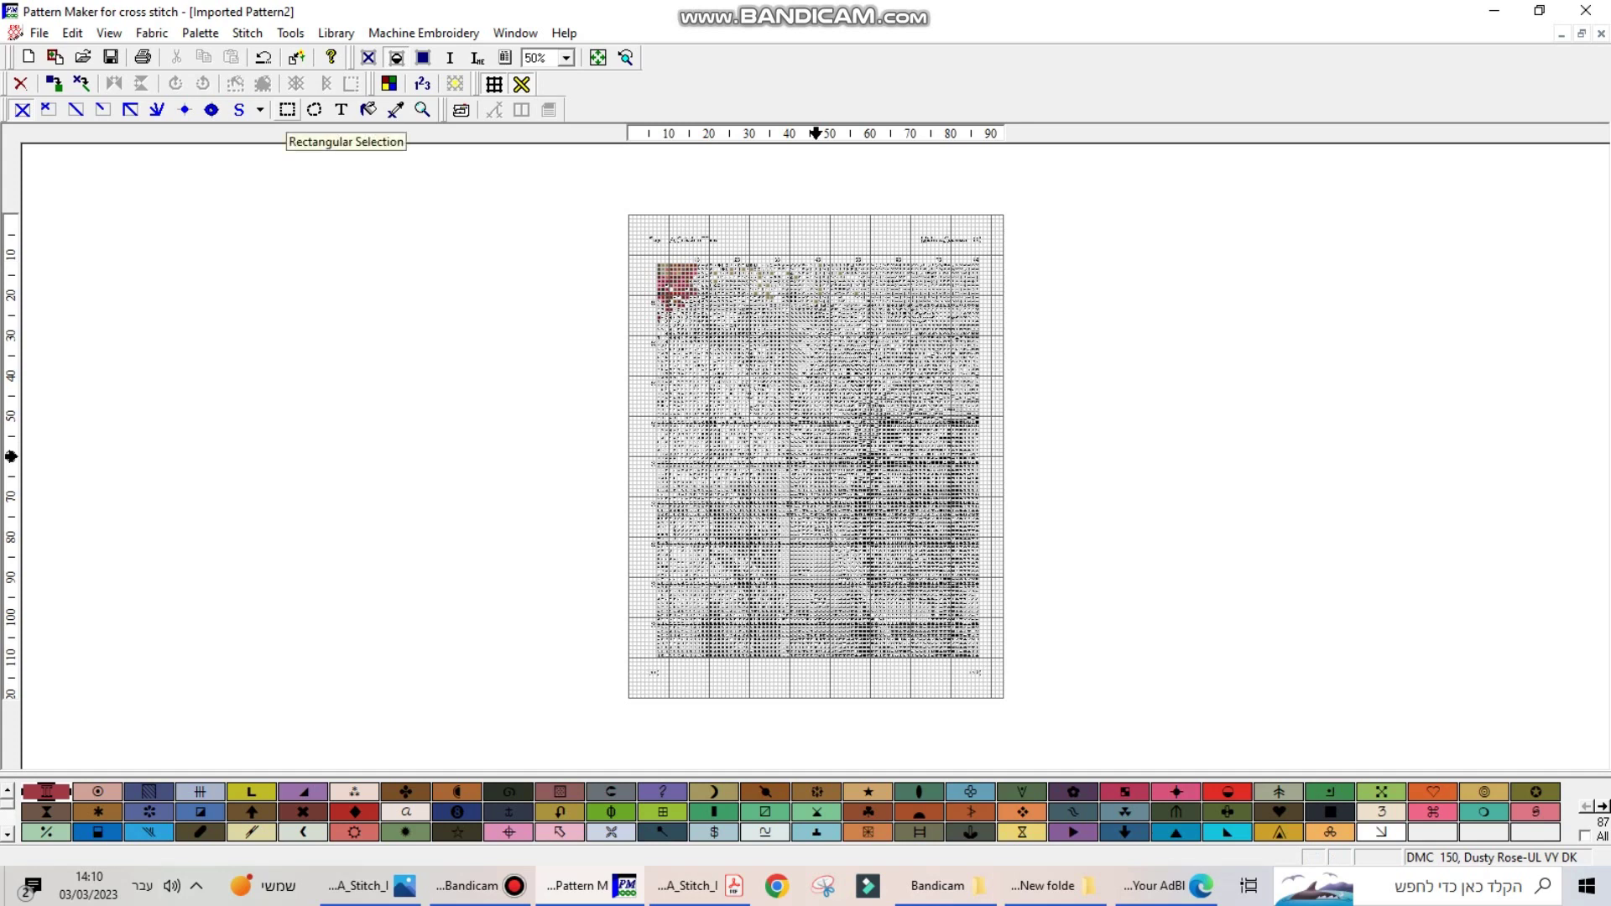
pyautogui.click(287, 110)
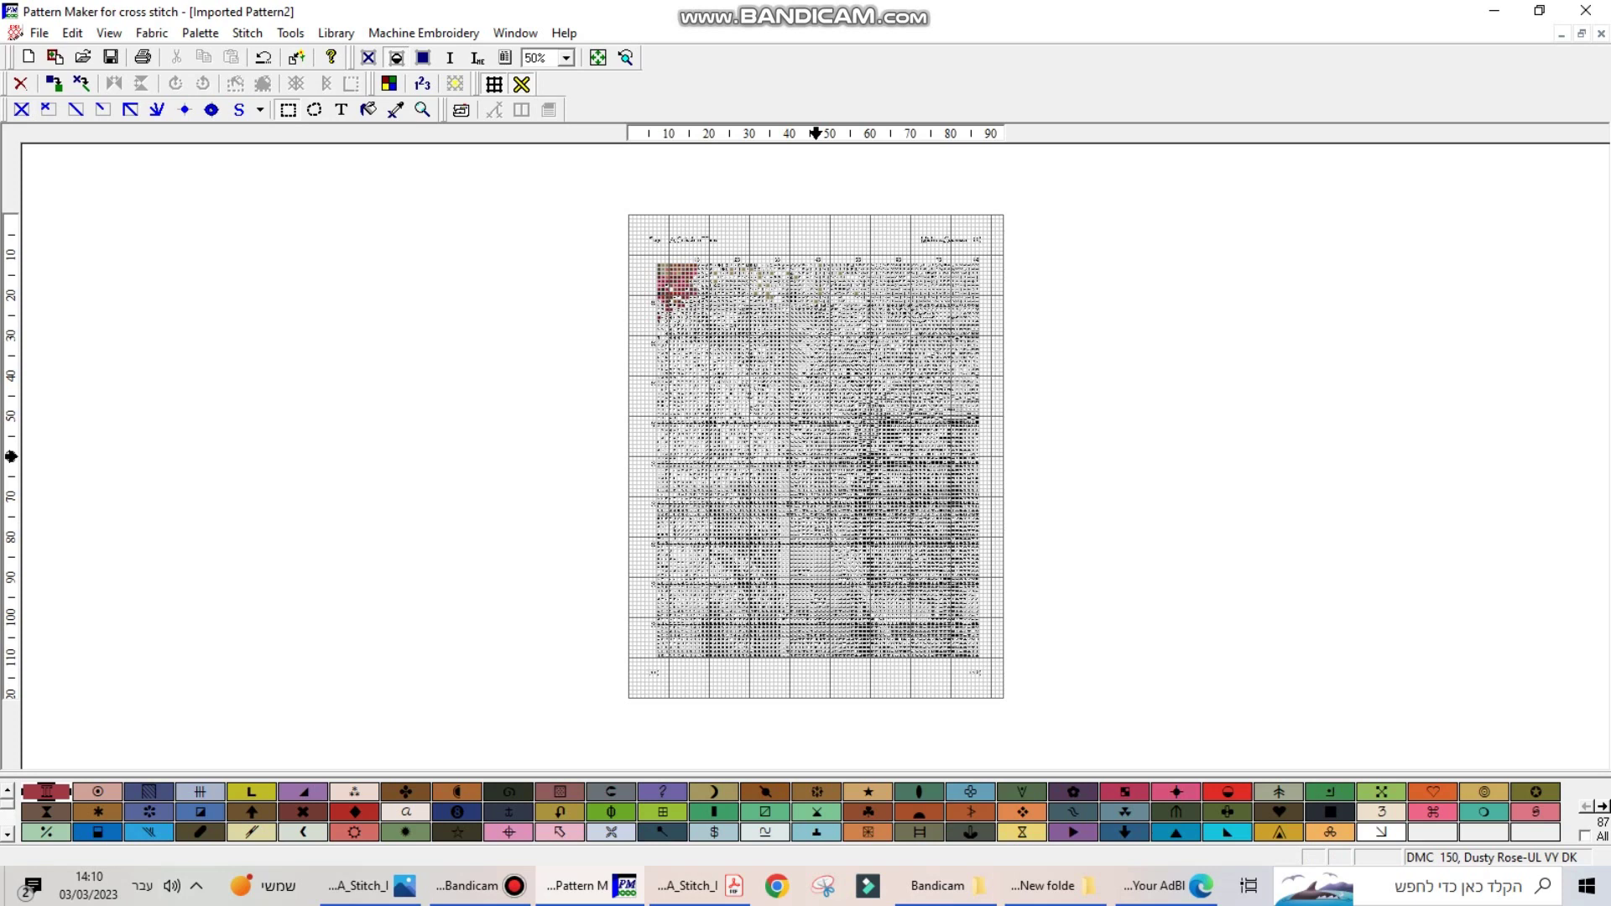
pyautogui.hotkey('ctrl', 'a')
pyautogui.press('Delete')
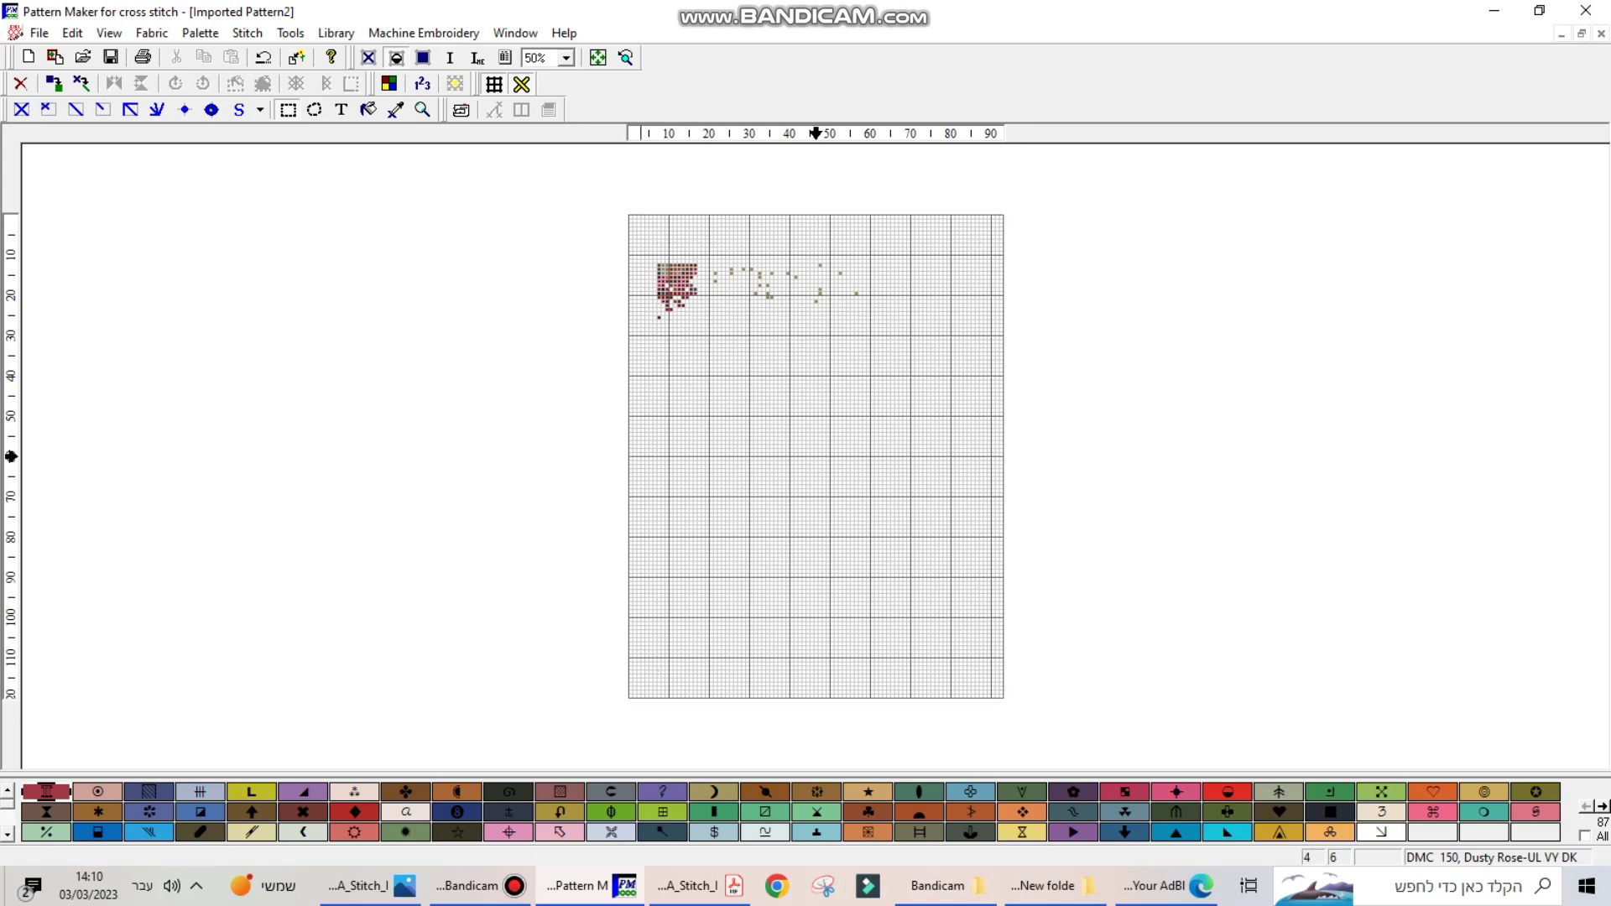
# Step: Select a 14x18 region around the densely stitched block in the chart's upper-left corner and copy it
pyautogui.moveTo(650, 236); pyautogui.dragTo(987, 669)
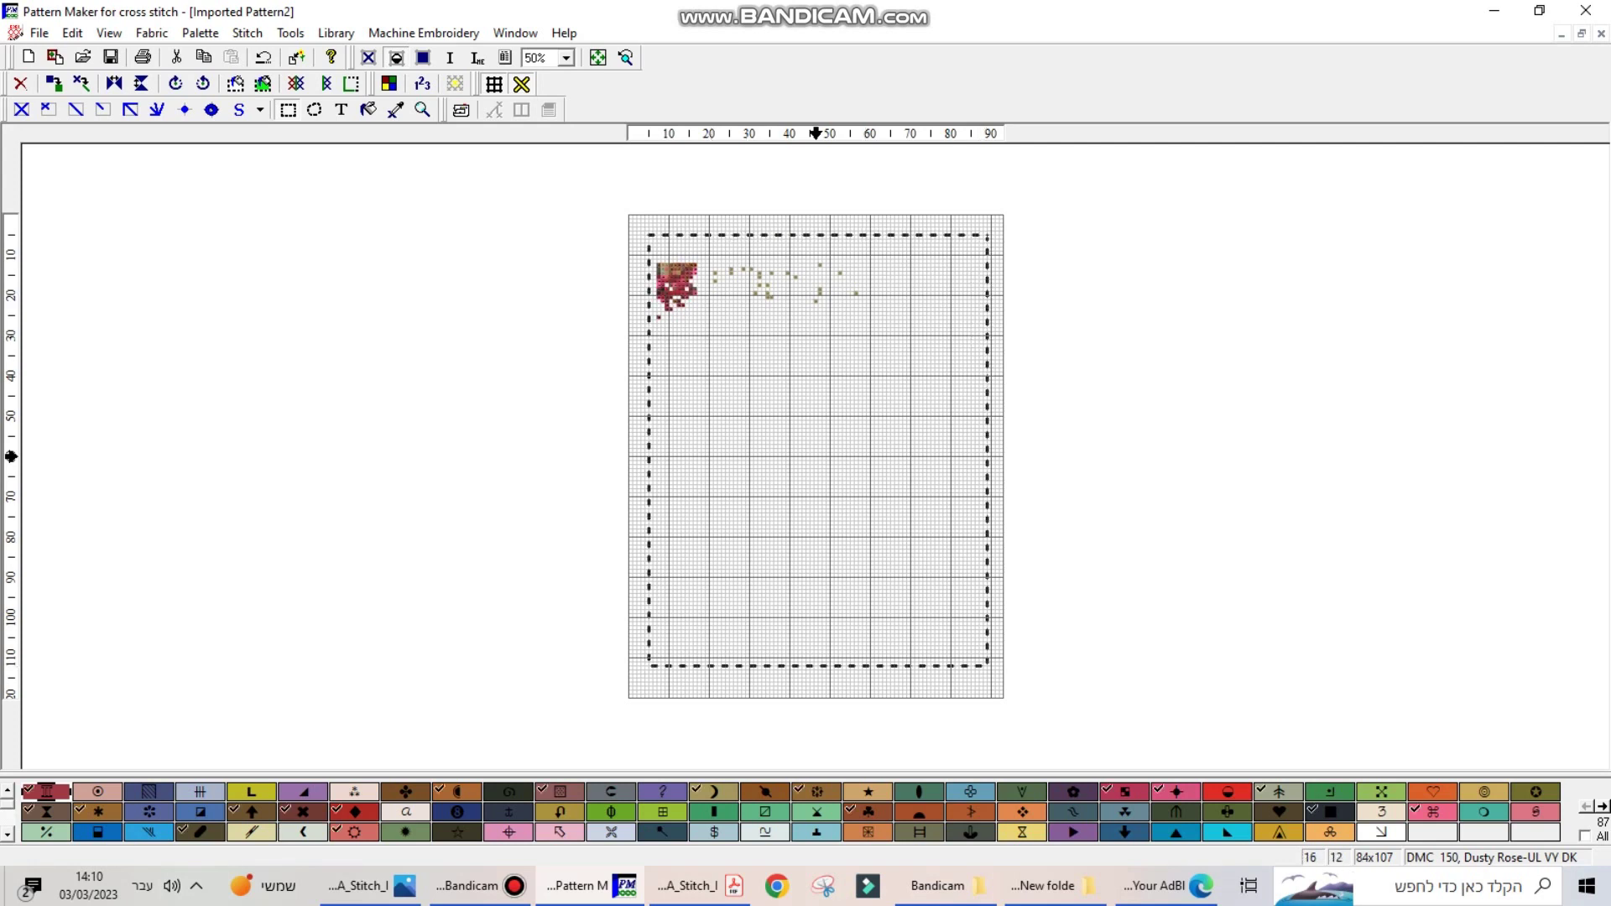
pyautogui.moveTo(648, 251); pyautogui.dragTo(706, 325)
pyautogui.click(203, 56)
pyautogui.click(203, 56)
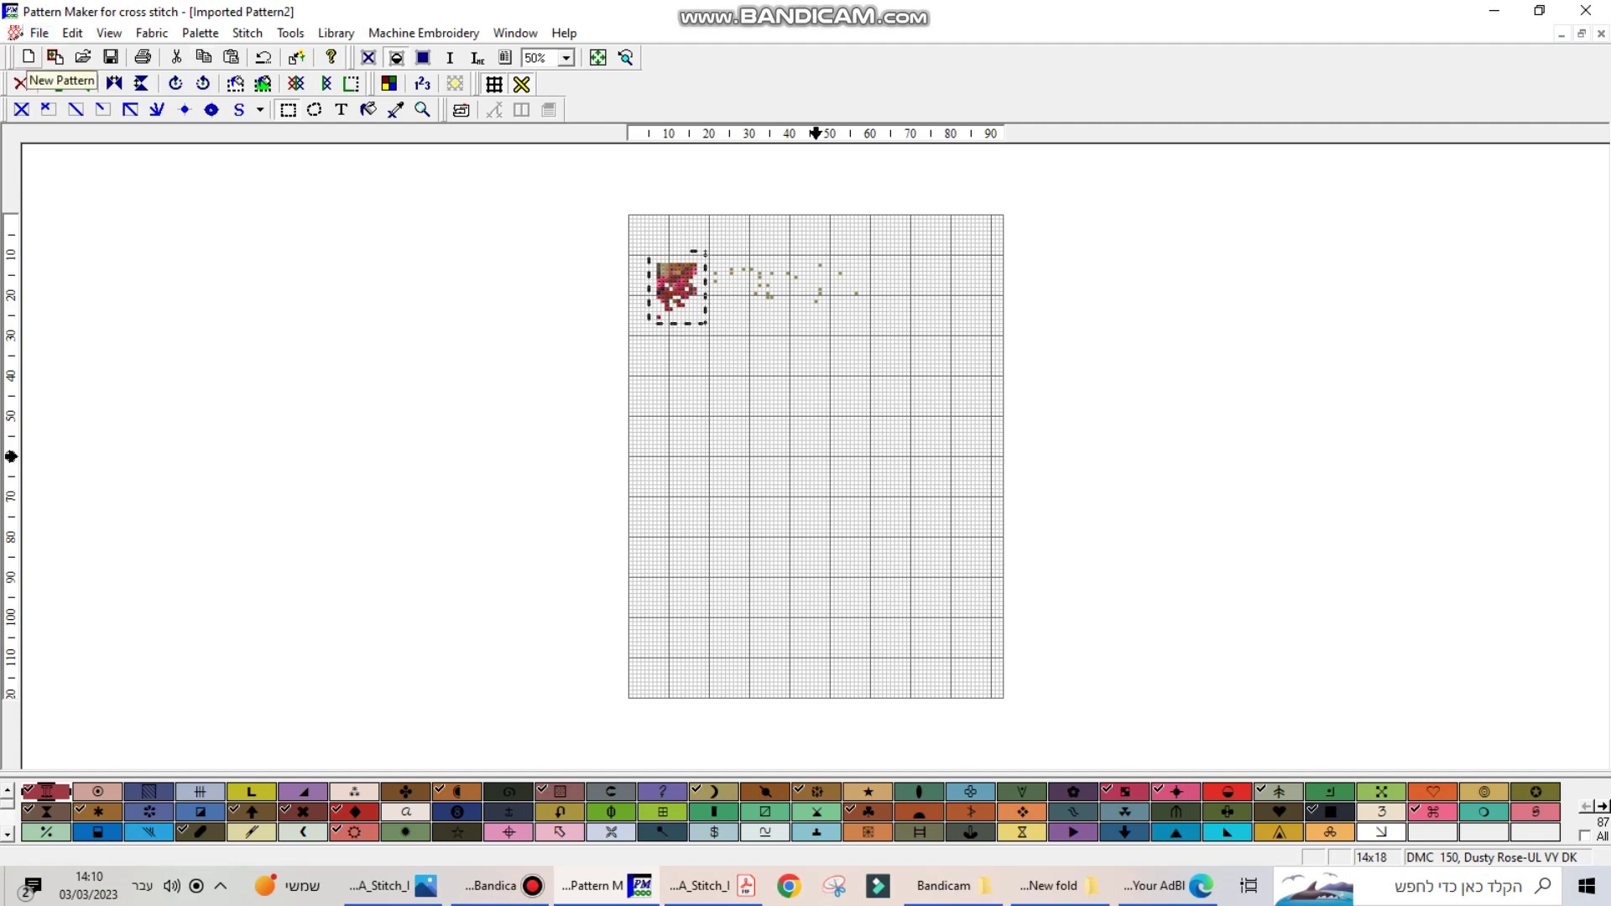
# Step: Start a new pattern and go through its fabric size, color, type and grid options
pyautogui.hotkey('ctrl', 'n')
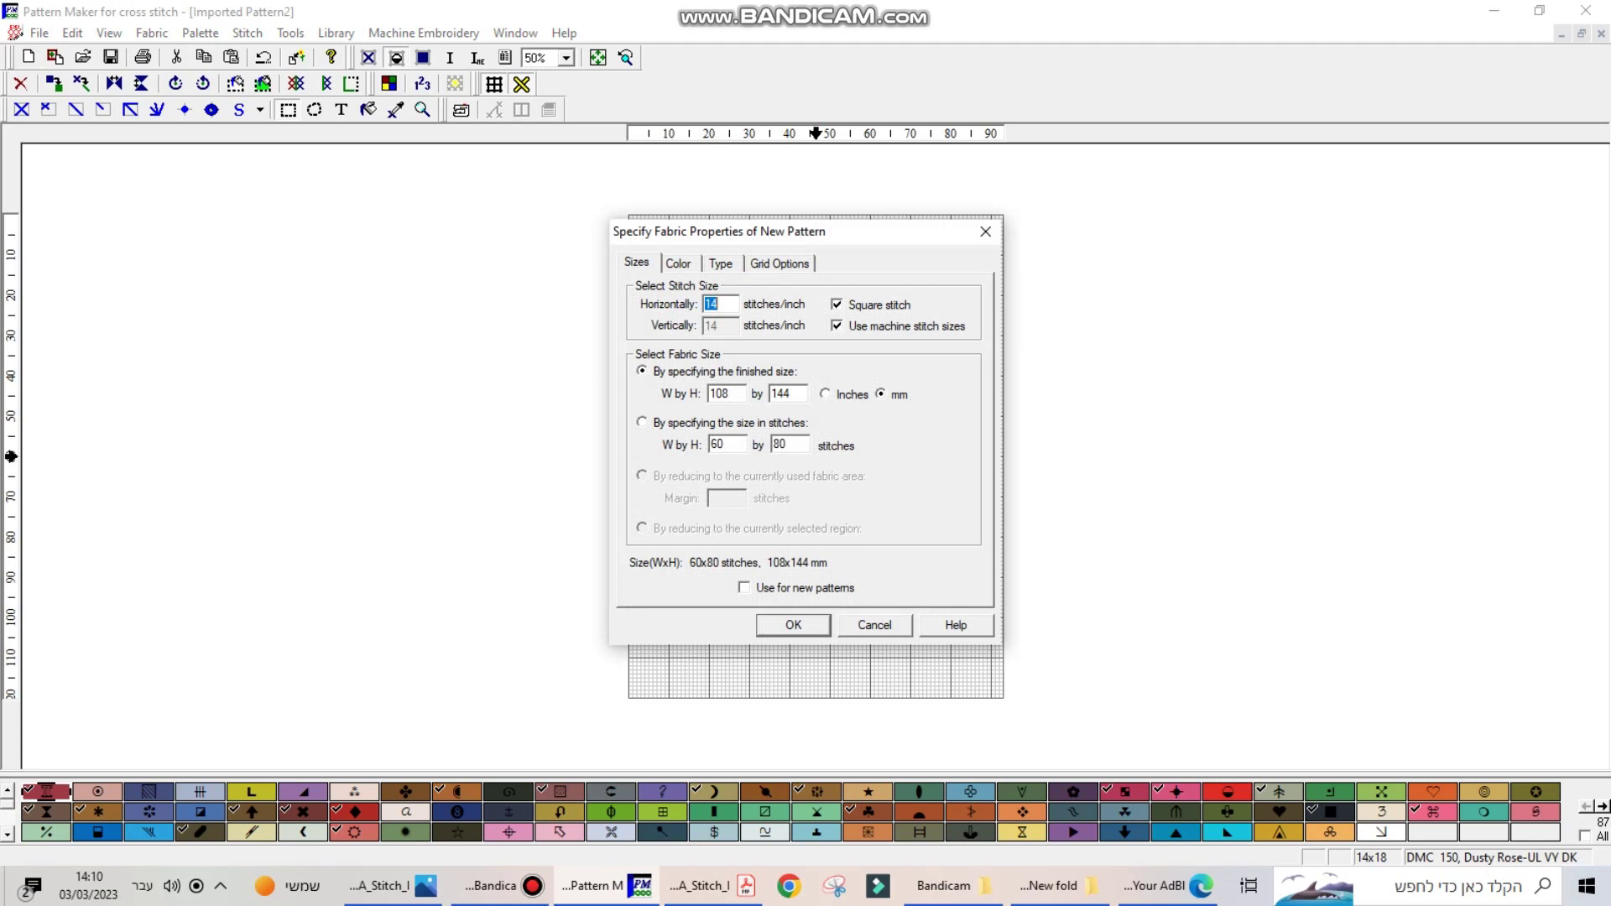
pyautogui.click(721, 305)
pyautogui.hotkey('shift', 'Home')
pyautogui.write('20')
pyautogui.press('Tab')
pyautogui.write('20')
pyautogui.click(679, 263)
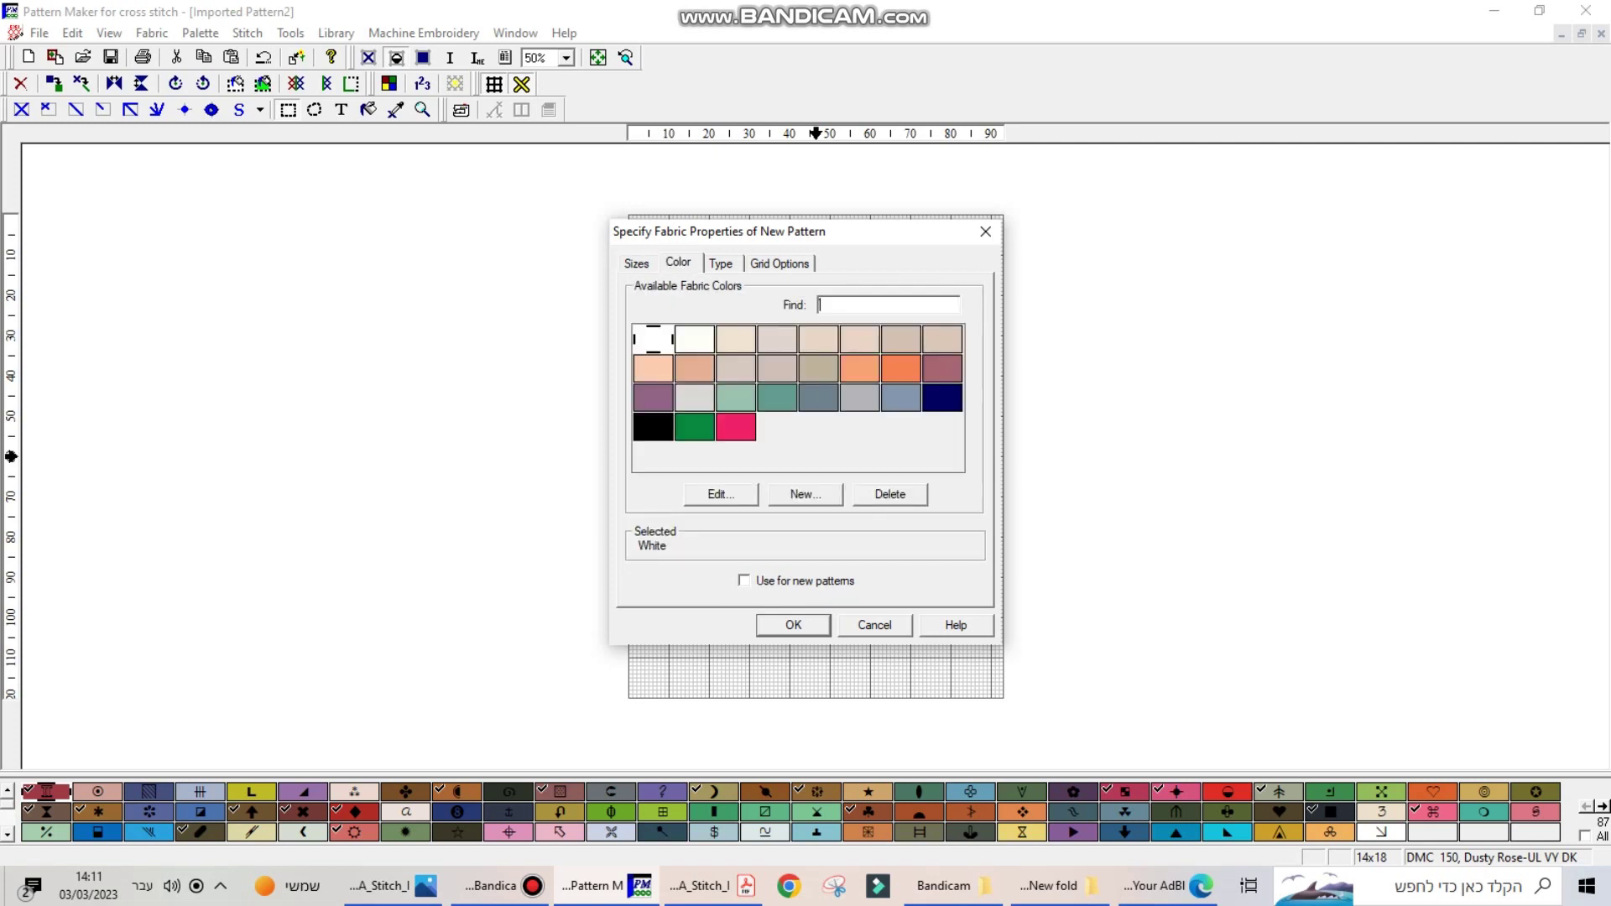
pyautogui.hotkey('ctrl', 'Tab')
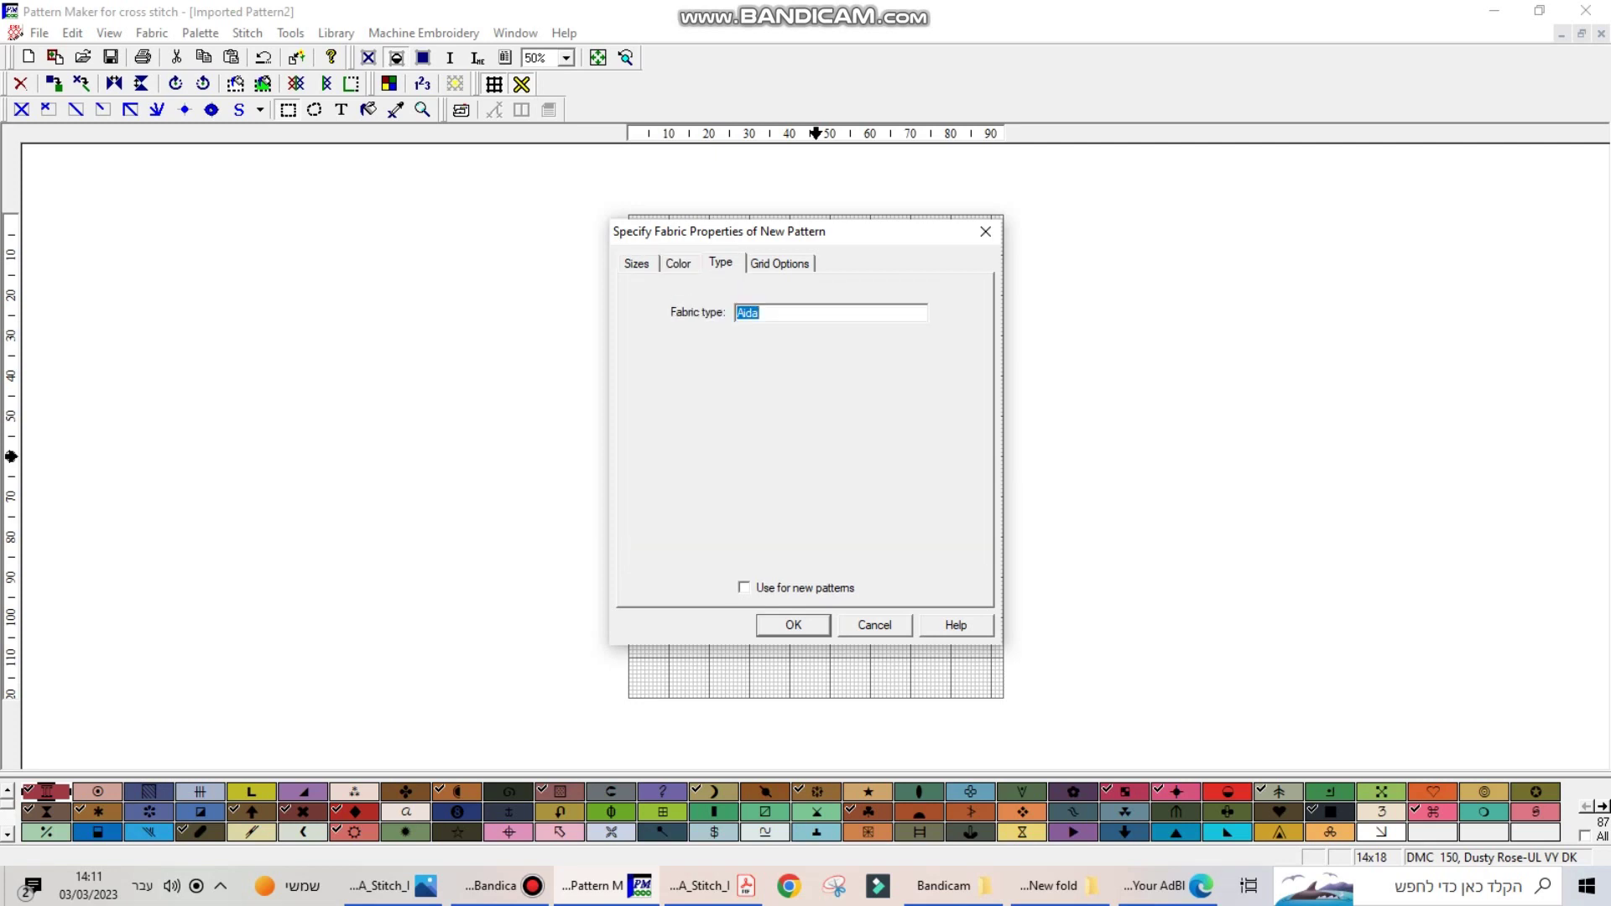
pyautogui.hotkey('ctrl', 'Tab')
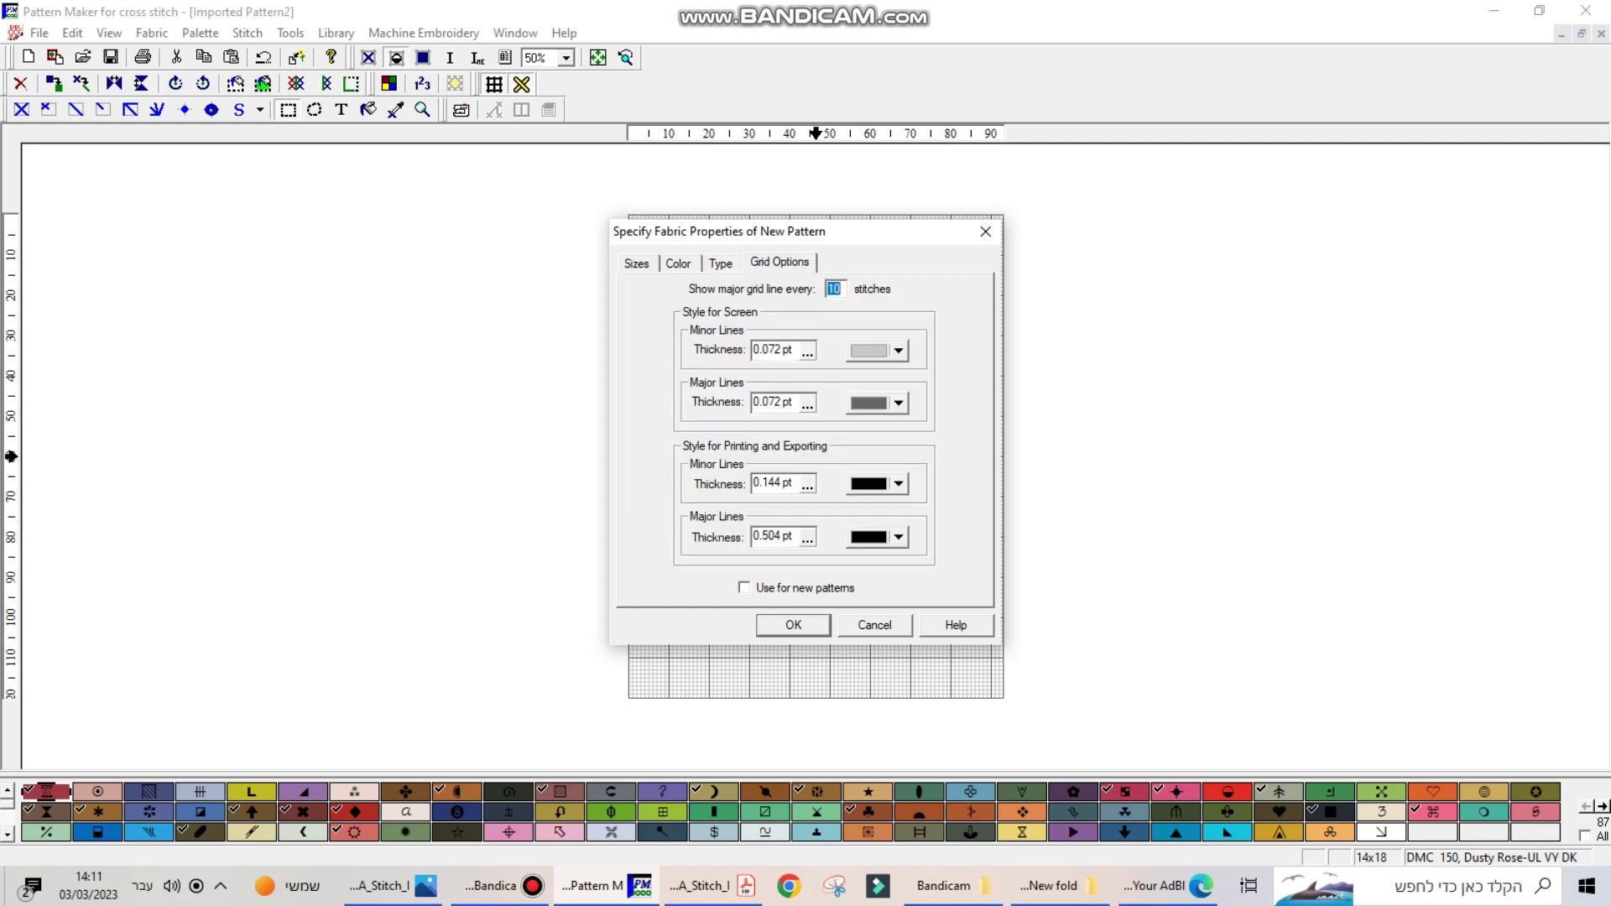
pyautogui.hotkey('ctrl', 'Tab')
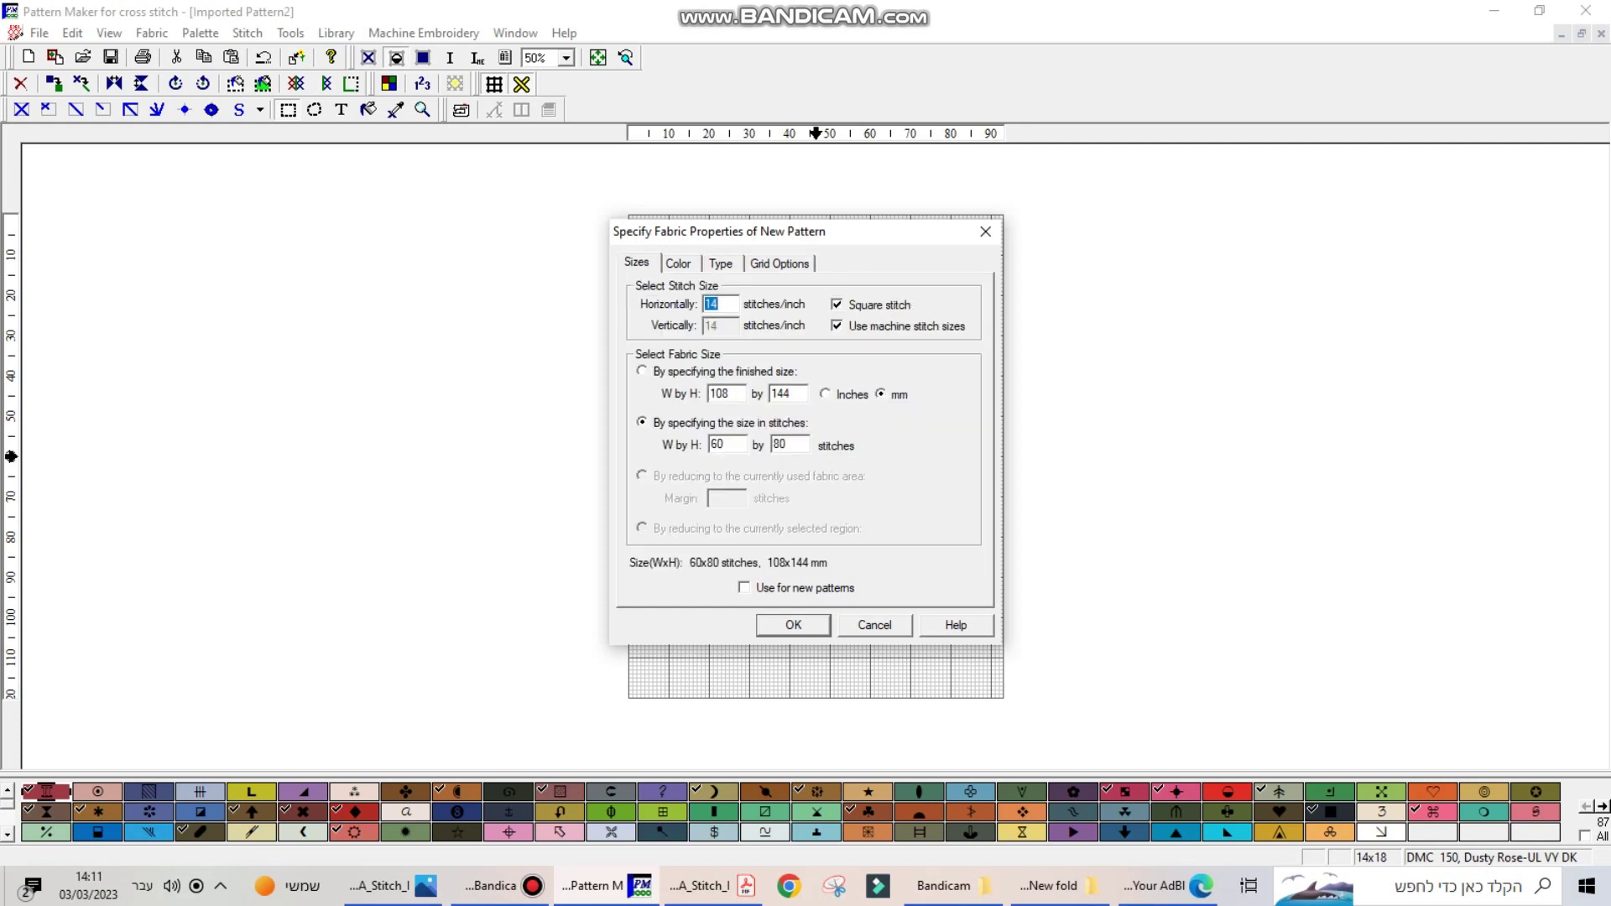
# Step: Set the new pattern's fabric size to 20 by 20 stitches and create it
pyautogui.moveTo(726, 445); pyautogui.dragTo(711, 444)
pyautogui.write('20')
pyautogui.moveTo(786, 444); pyautogui.dragTo(773, 444)
pyautogui.write('20')
pyautogui.press('Return')
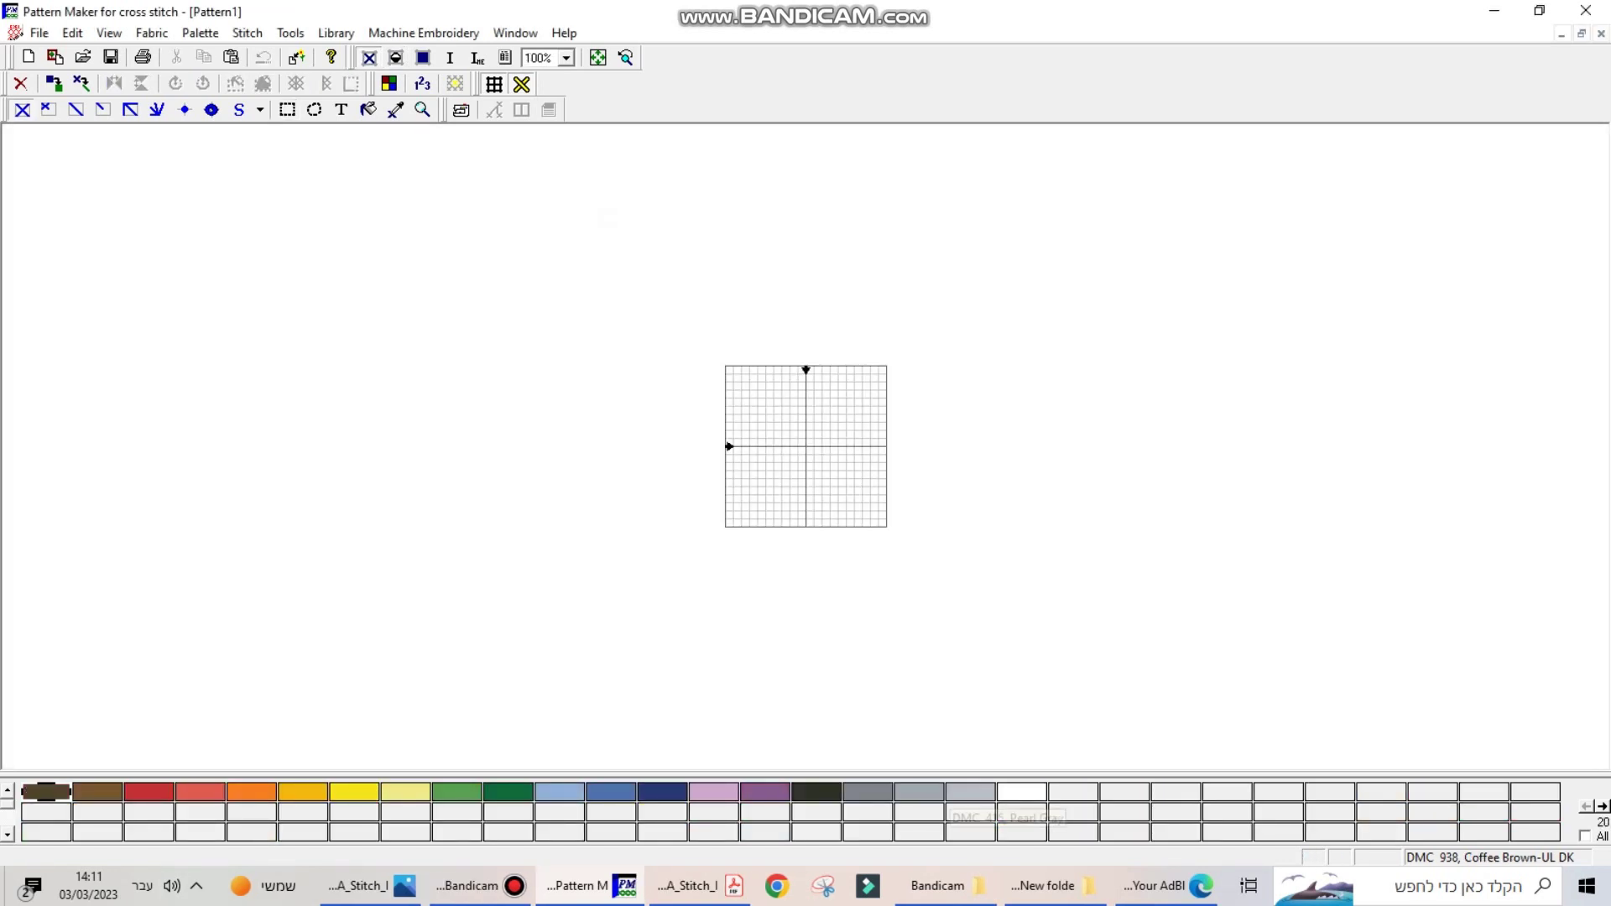
# Step: Delete all default colors from the new pattern's palette
pyautogui.rightClick(971, 792)
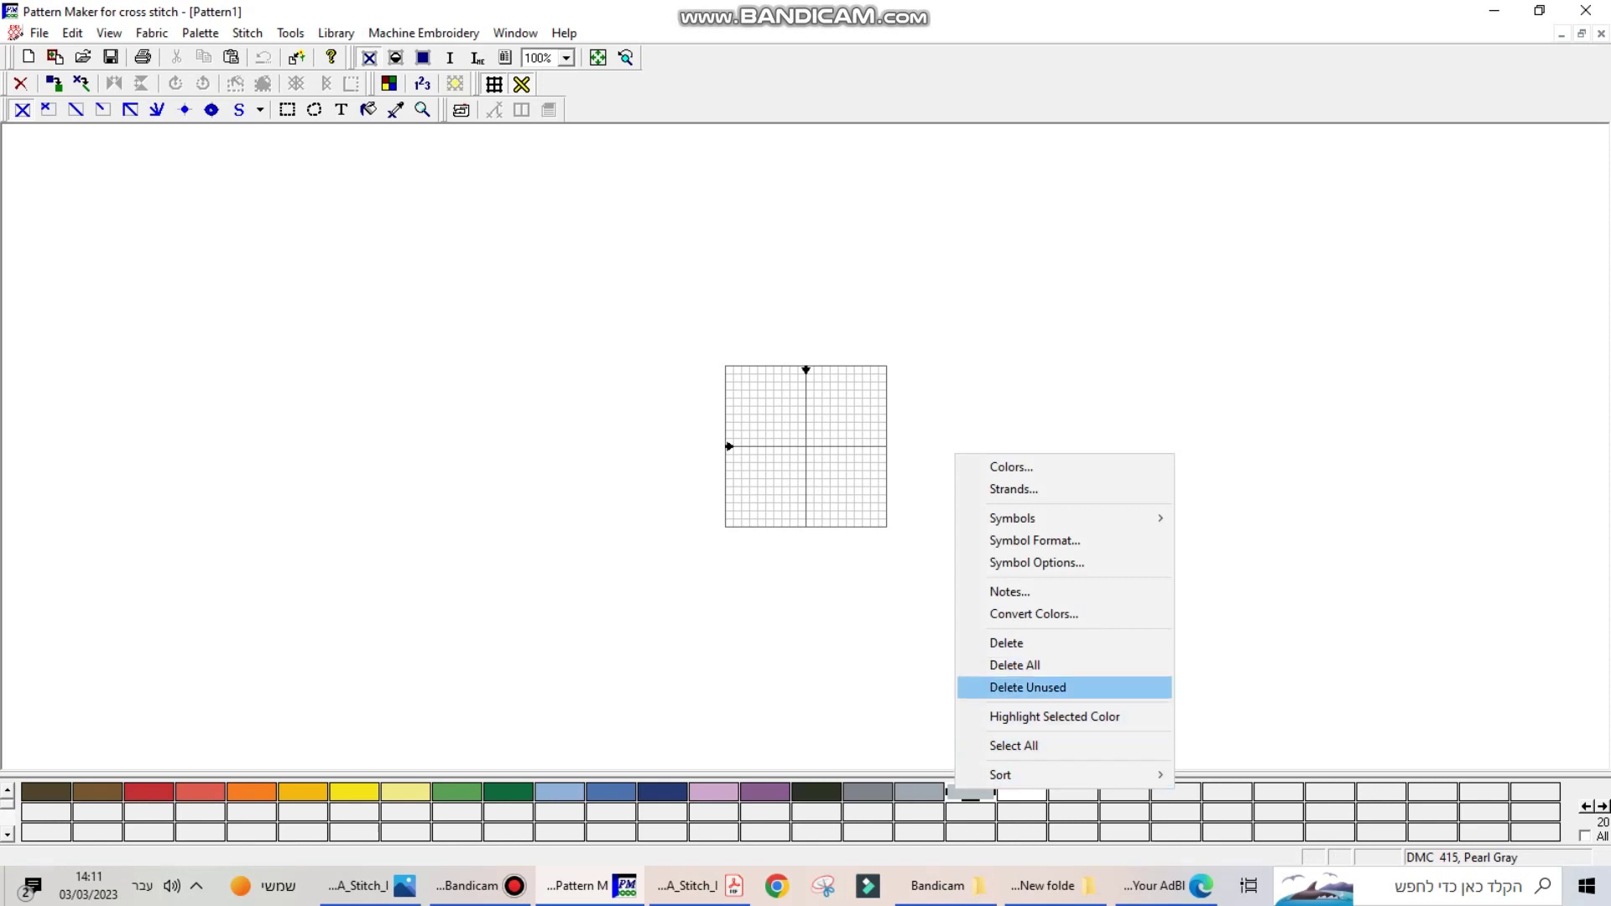
pyautogui.press('Return')
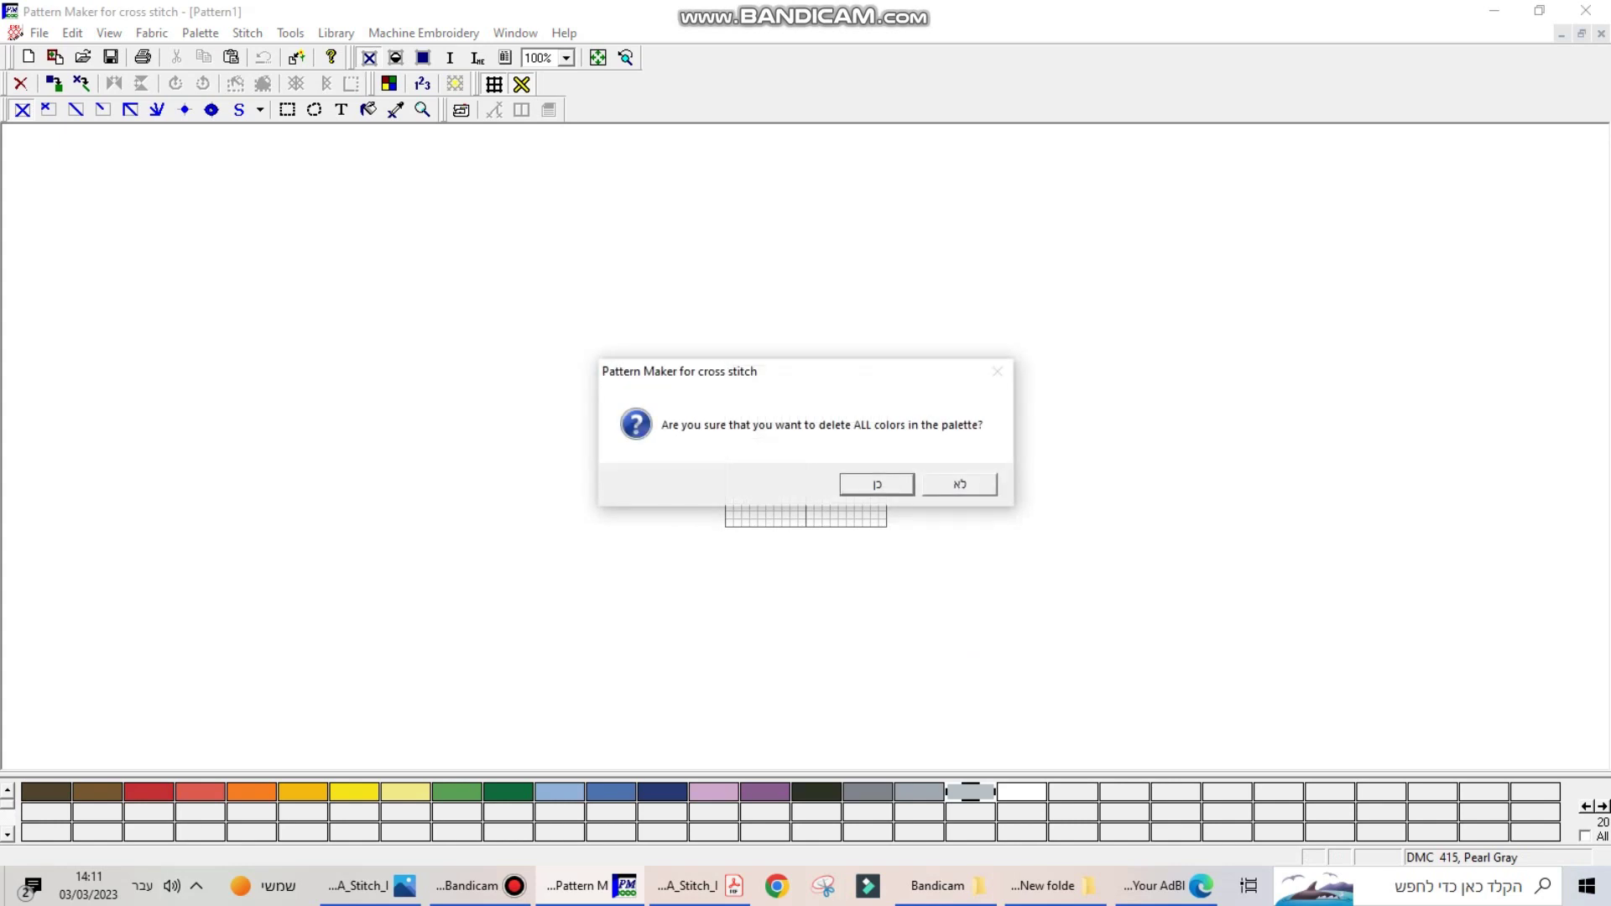
pyautogui.press('Return')
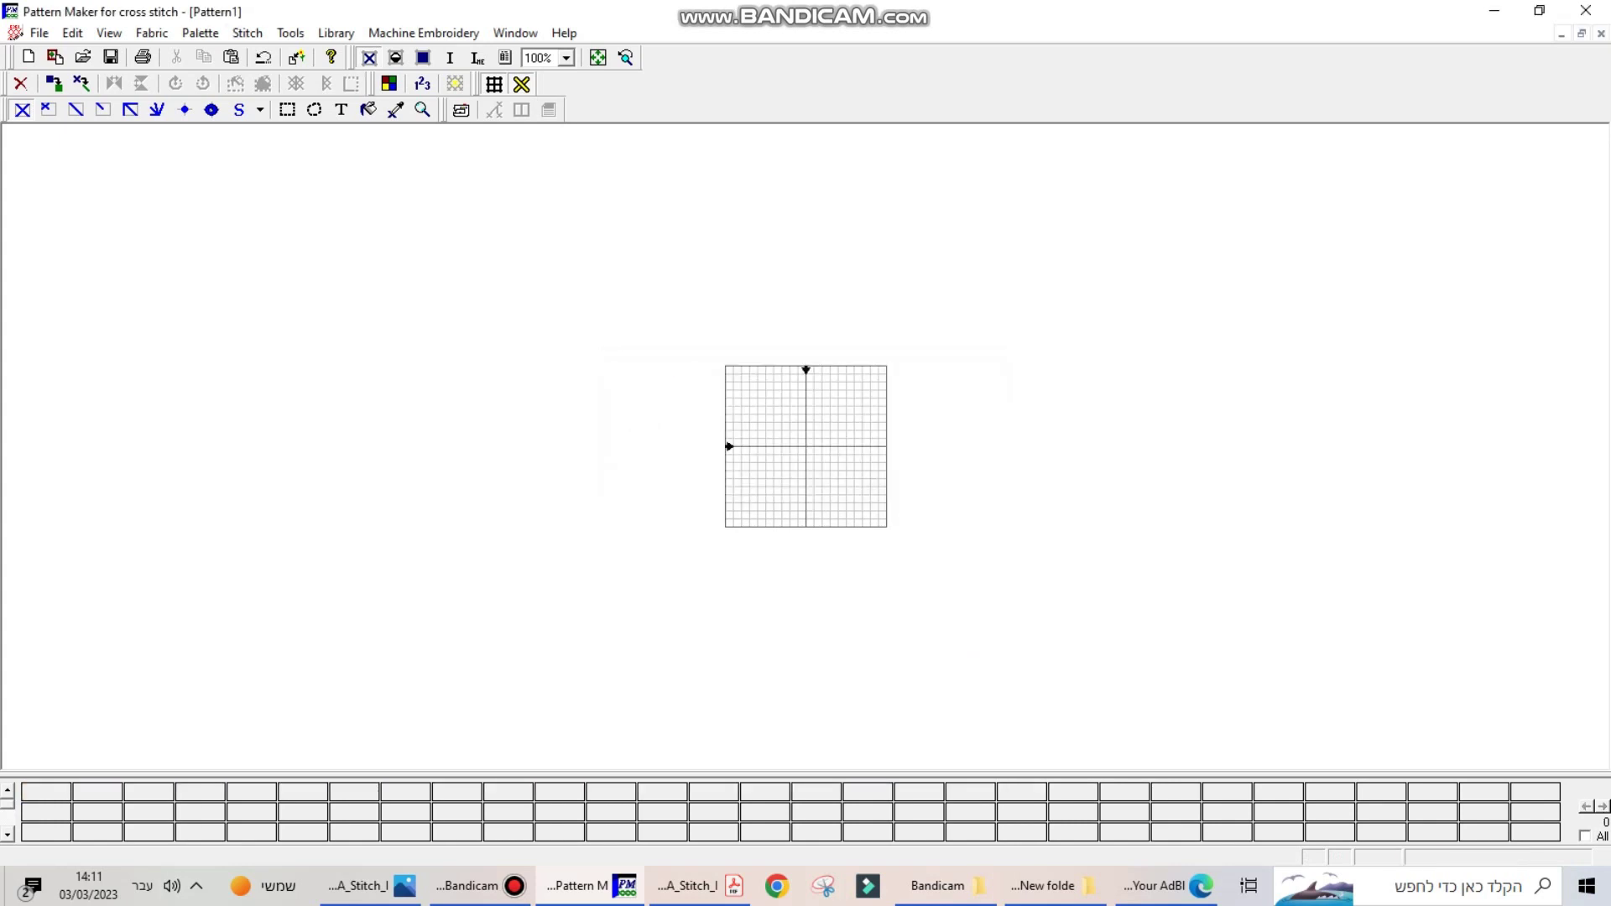
# Step: Load the saved DMC palette file from New folder (3) into the new pattern
pyautogui.click(200, 33)
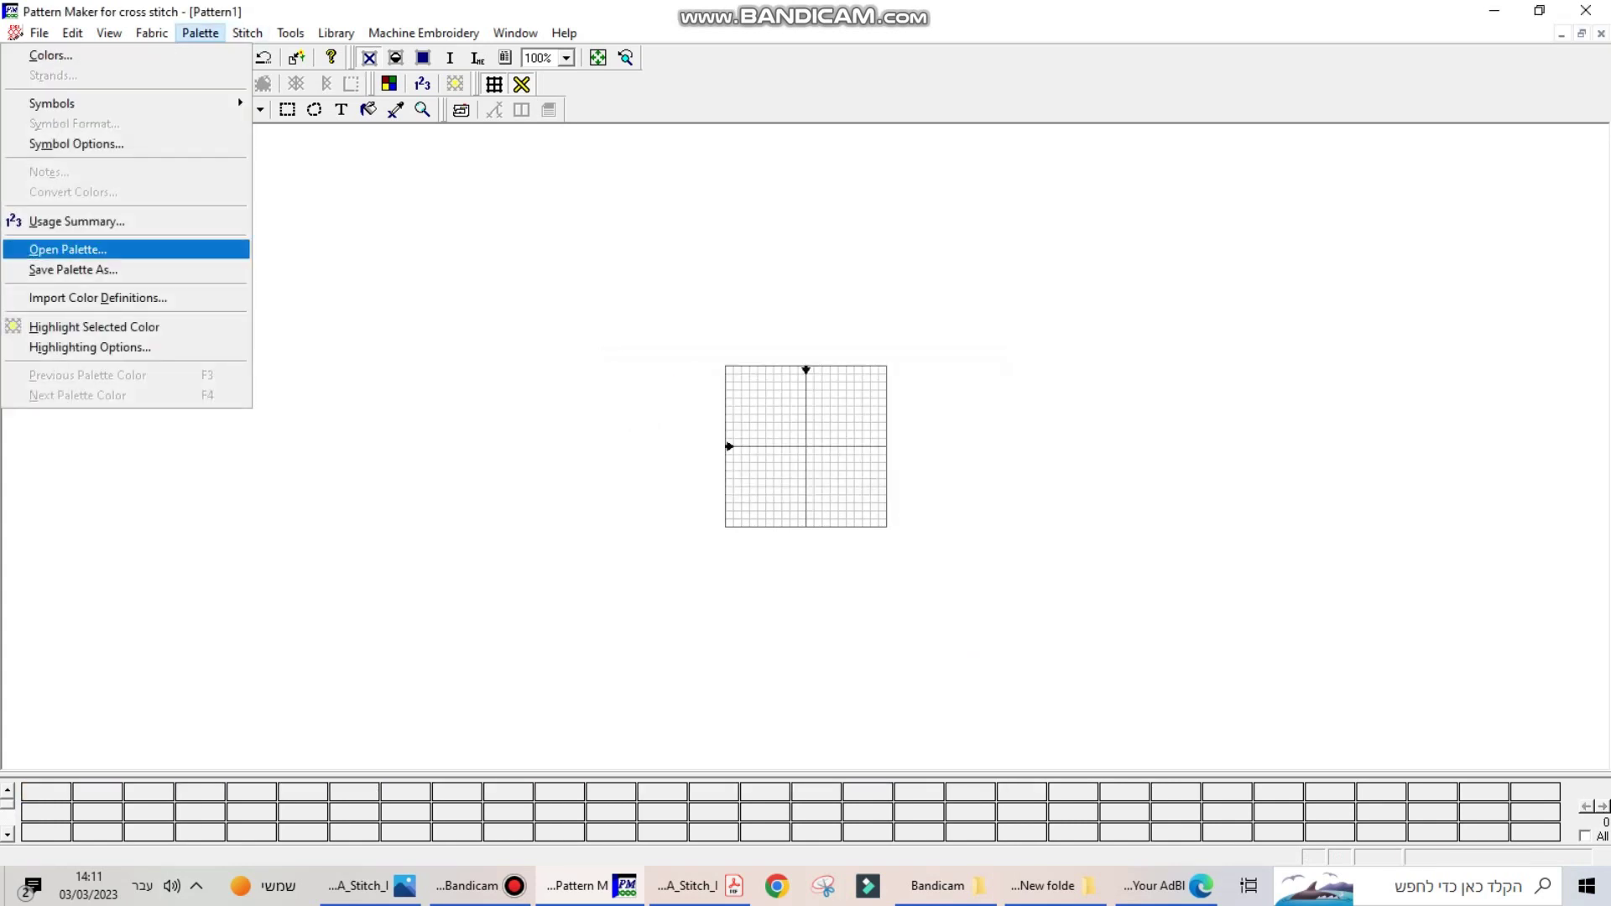
pyautogui.click(67, 249)
pyautogui.scroll(3, 613, 377)
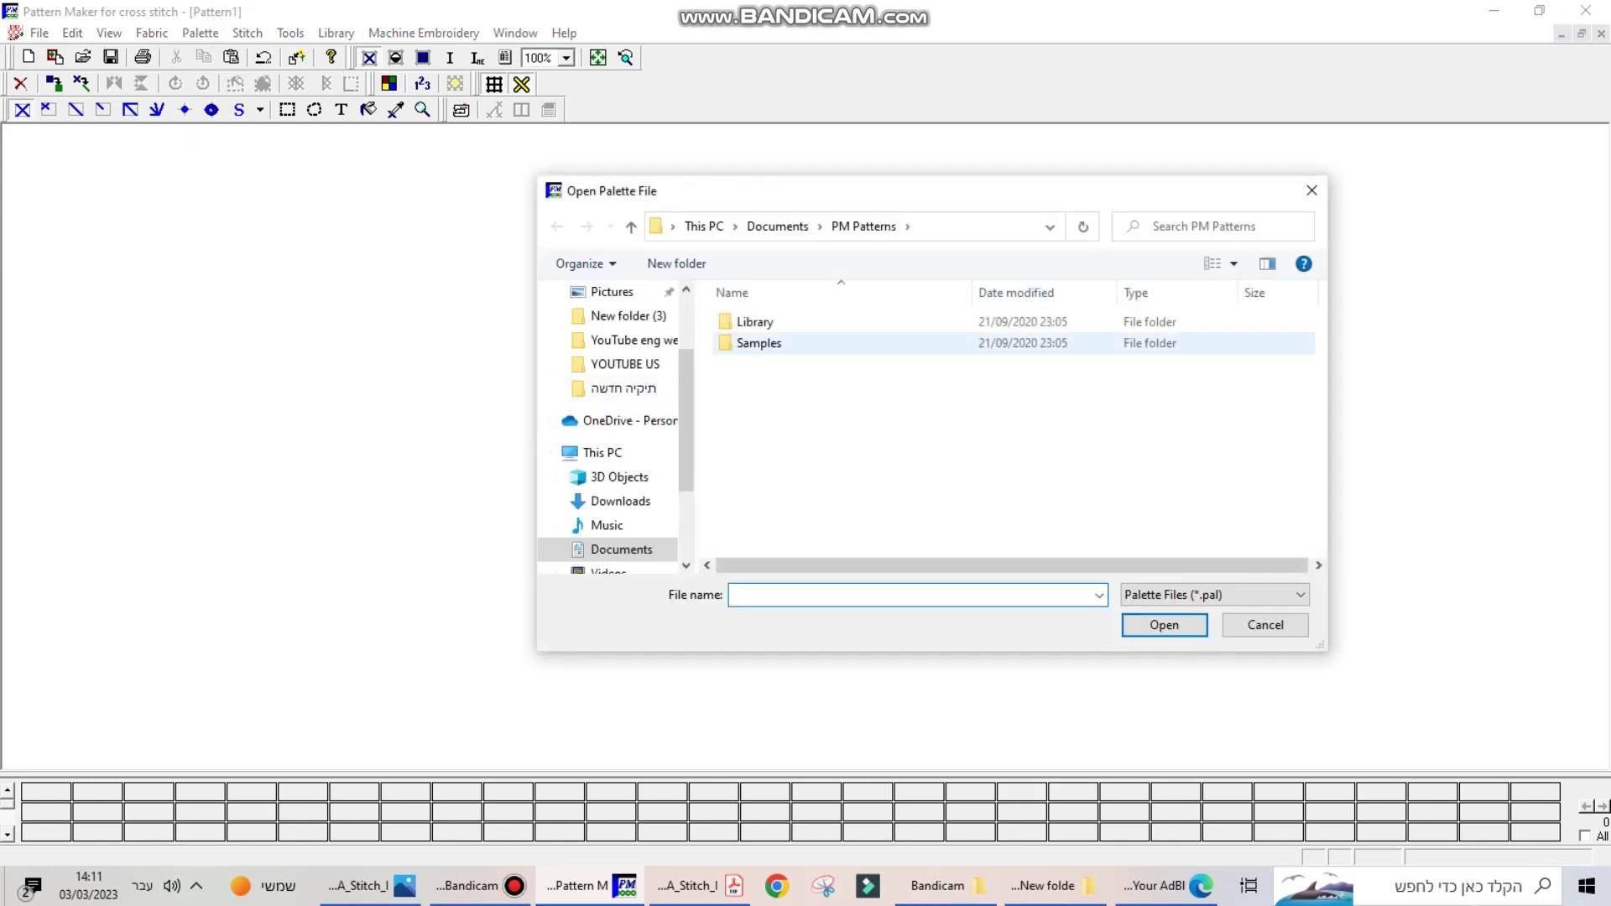
pyautogui.click(627, 315)
pyautogui.doubleClick(765, 344)
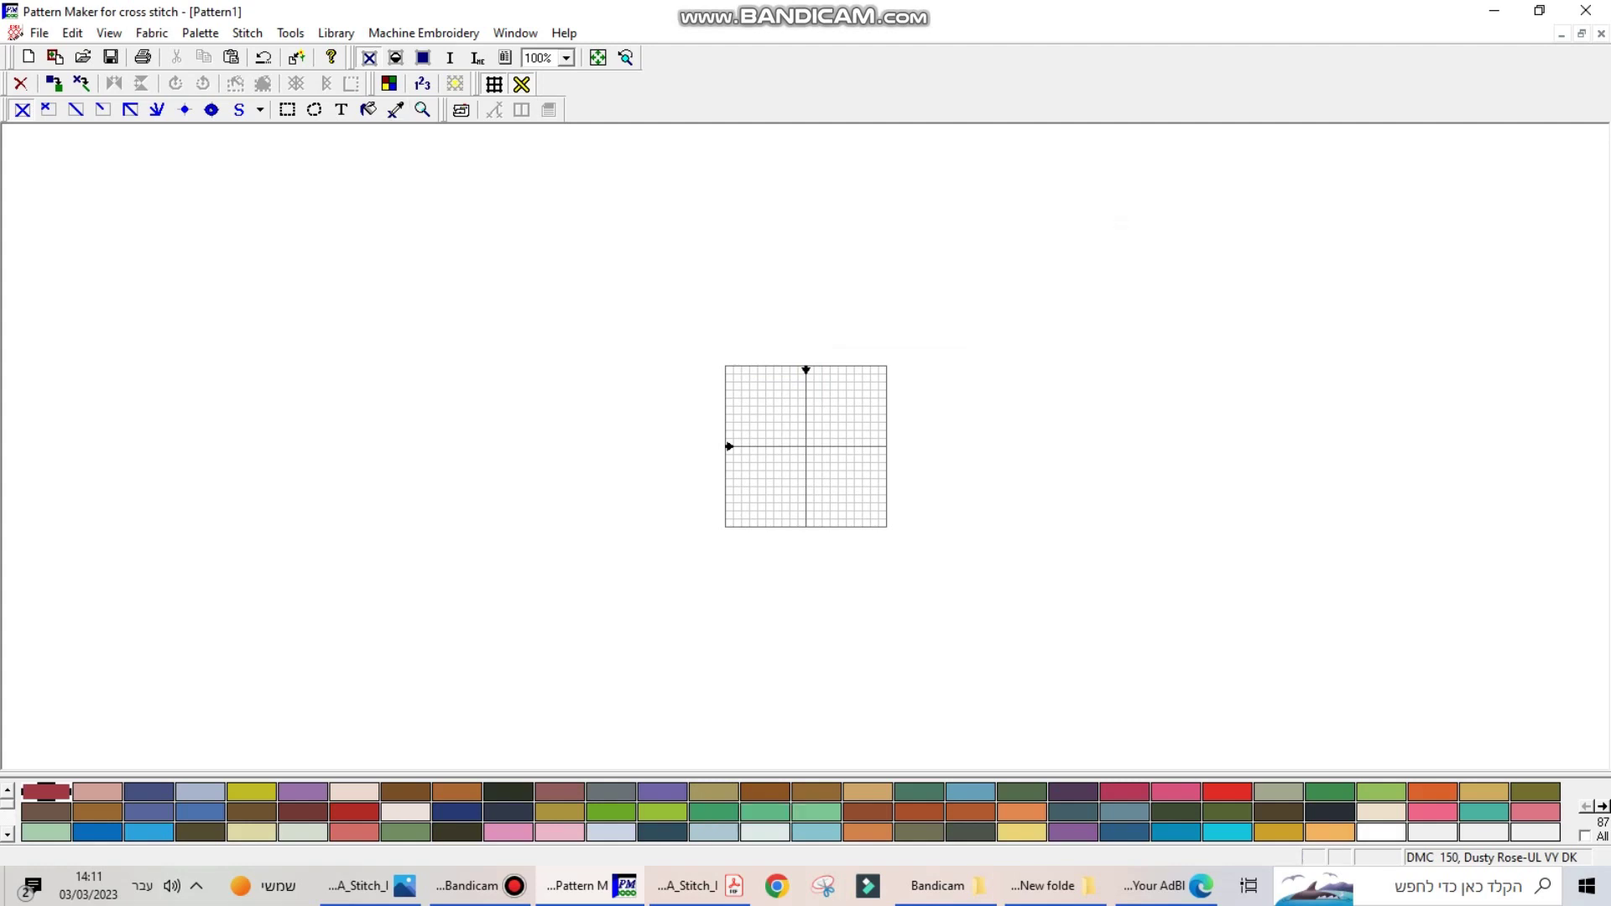
# Step: Paste the copied stitches and move them so the design starts in the new pattern's upper-left corner
pyautogui.hotkey('ctrl', 'v')
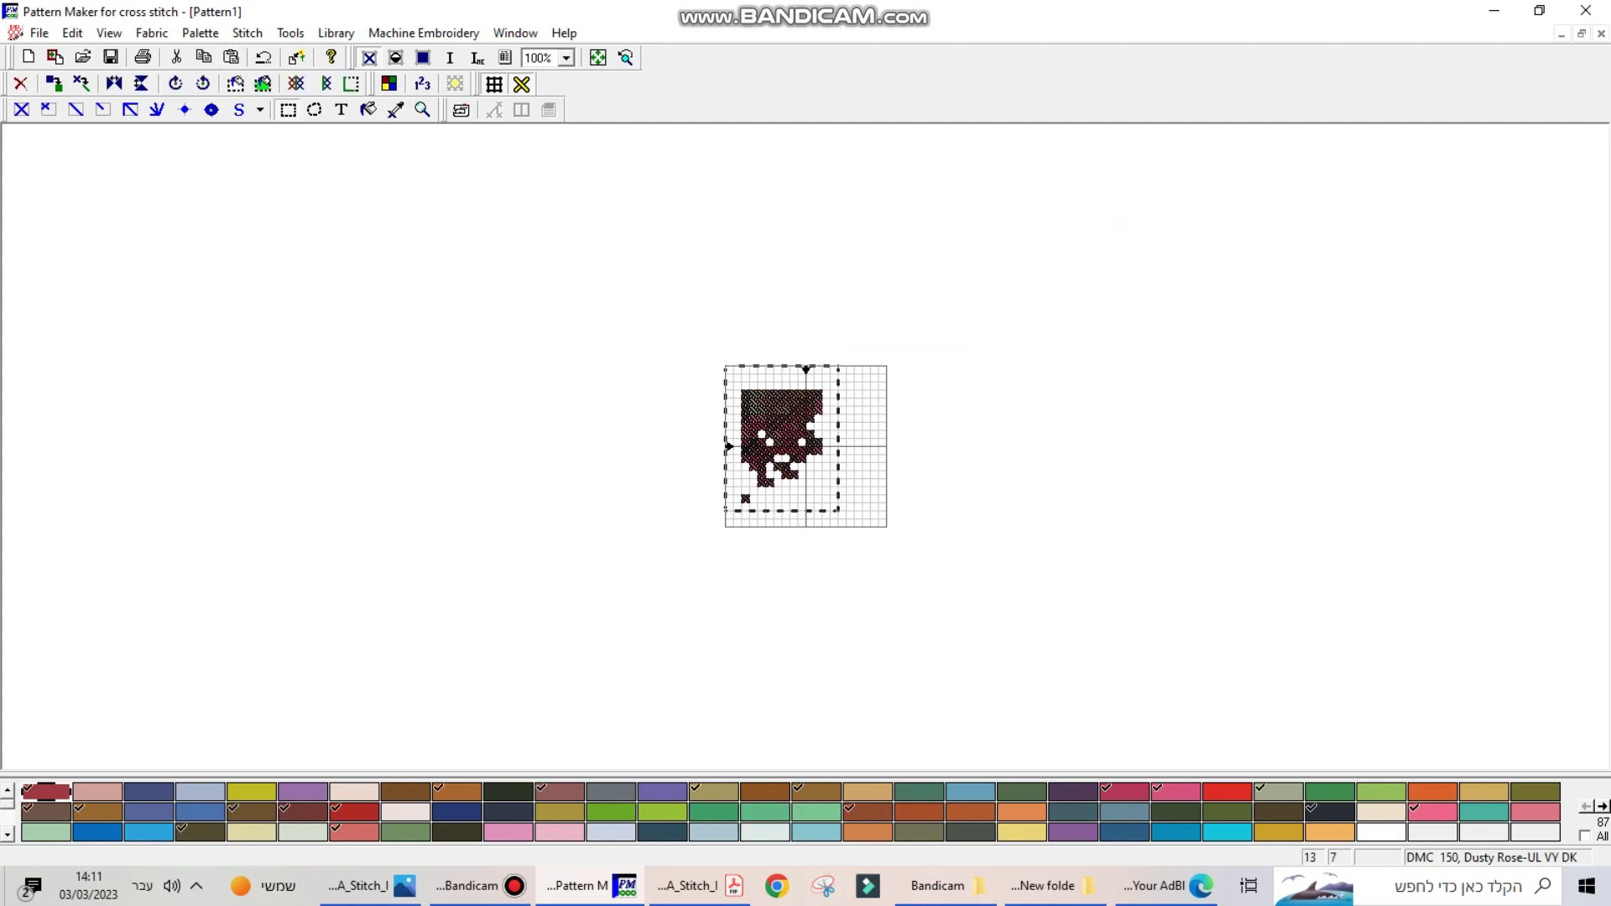
pyautogui.moveTo(801, 426); pyautogui.dragTo(786, 402)
pyautogui.click(957, 420)
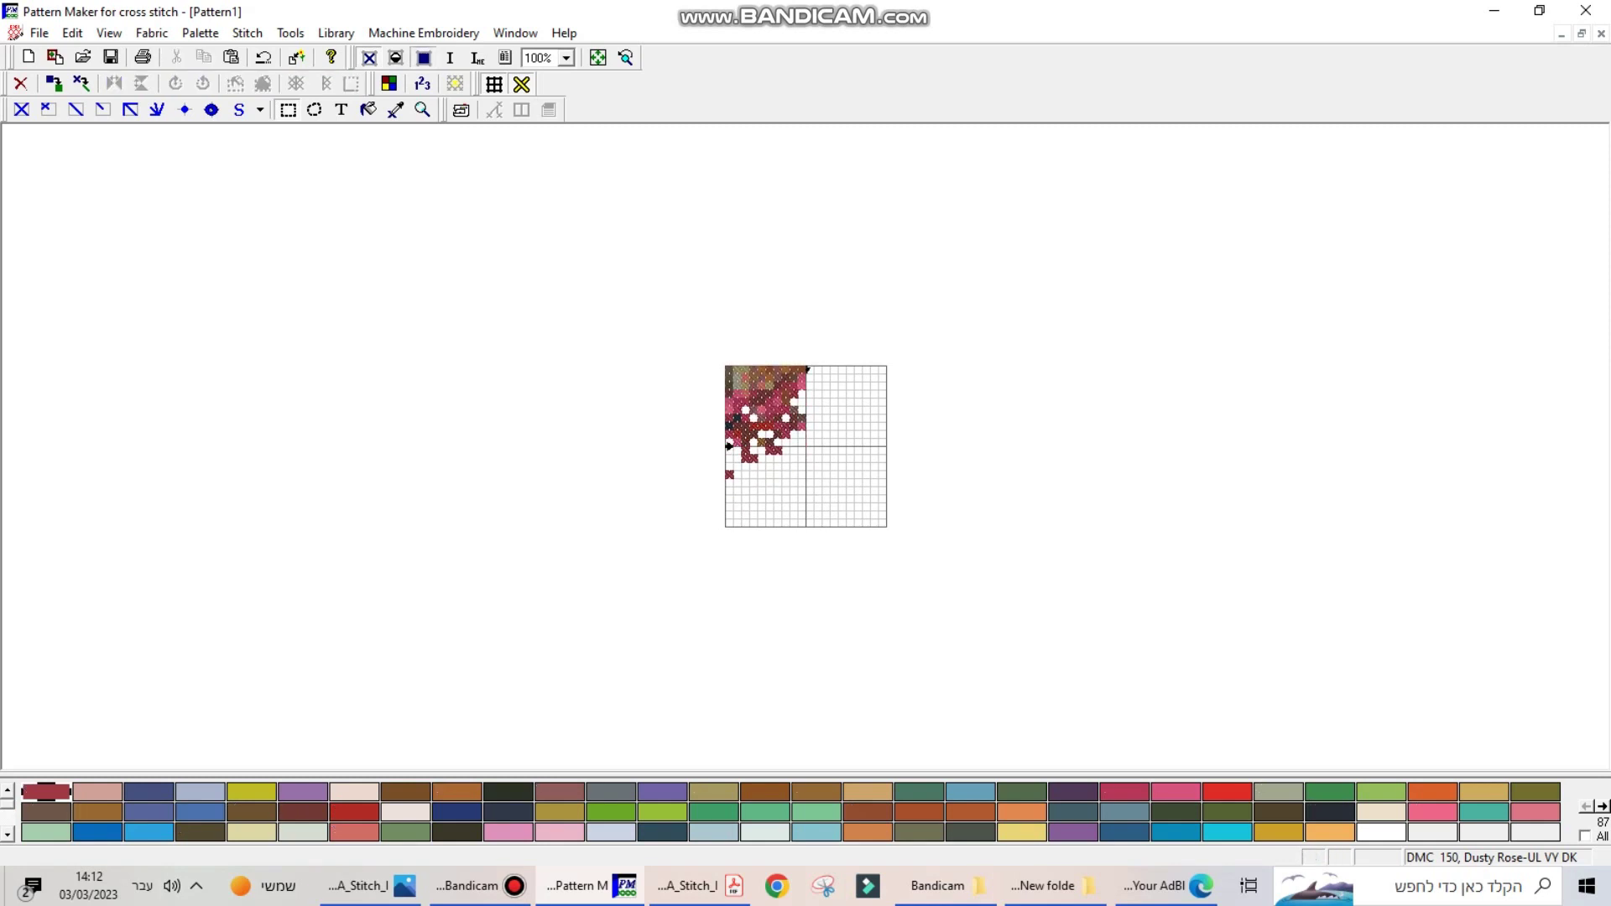
# Step: Display the pasted design as solid color blocks at 300% zoom
pyautogui.click(424, 57)
pyautogui.click(567, 57)
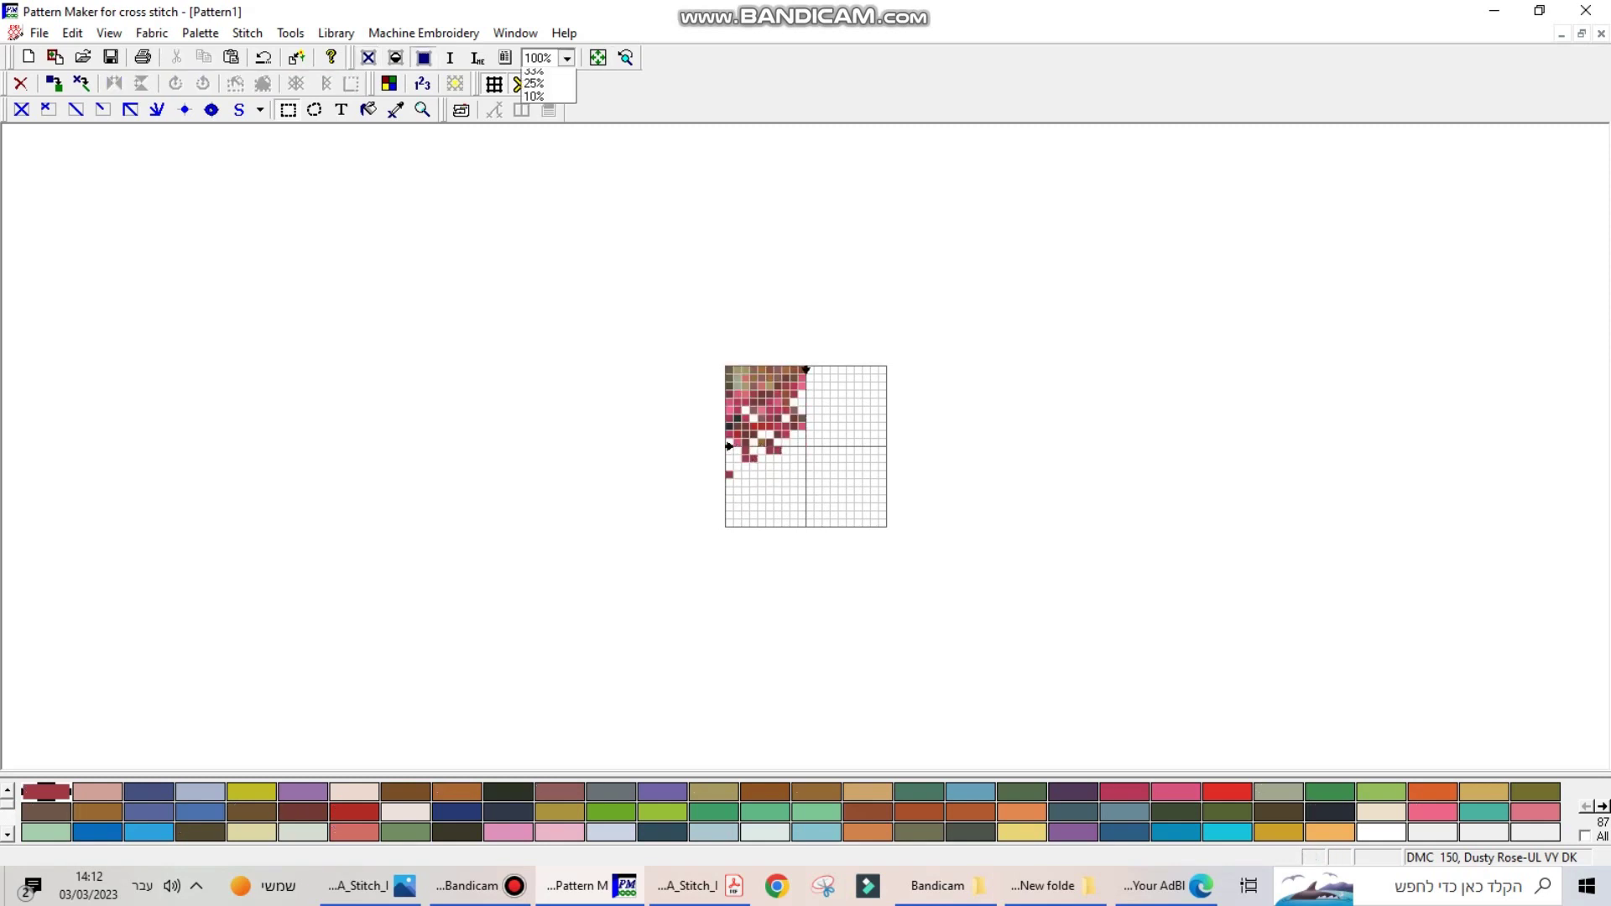
pyautogui.click(537, 92)
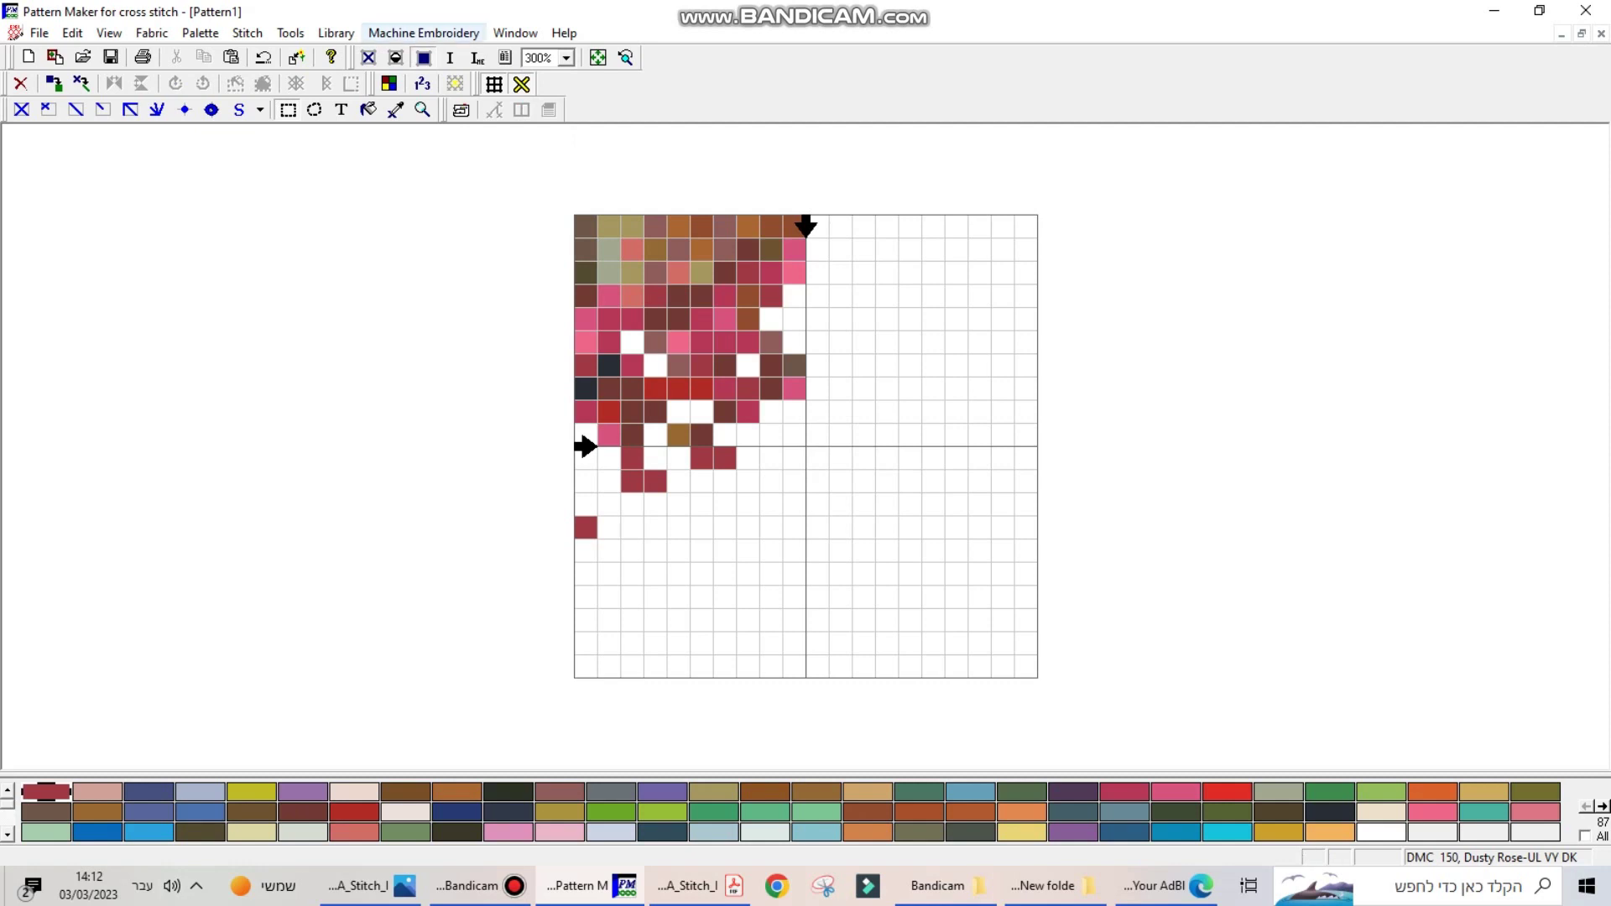
# Step: Show the design as symbols and open the floss list image A_Stitch_In_Time_AS_Chart_Pack_Page_03.jpg to compare its symbols
pyautogui.click(396, 57)
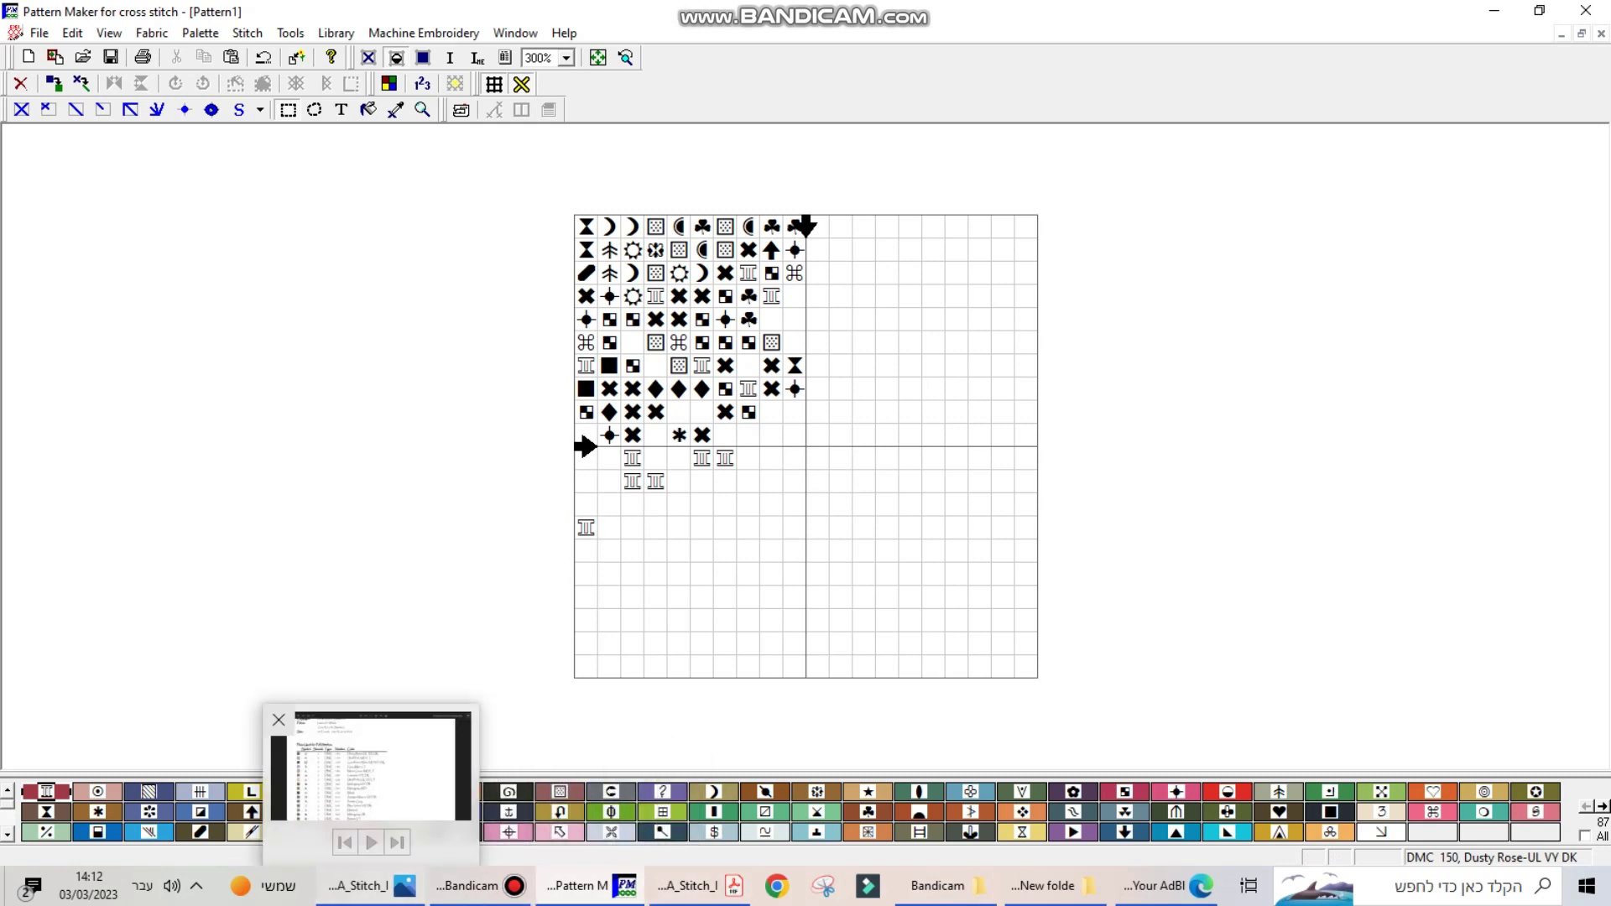
pyautogui.click(370, 886)
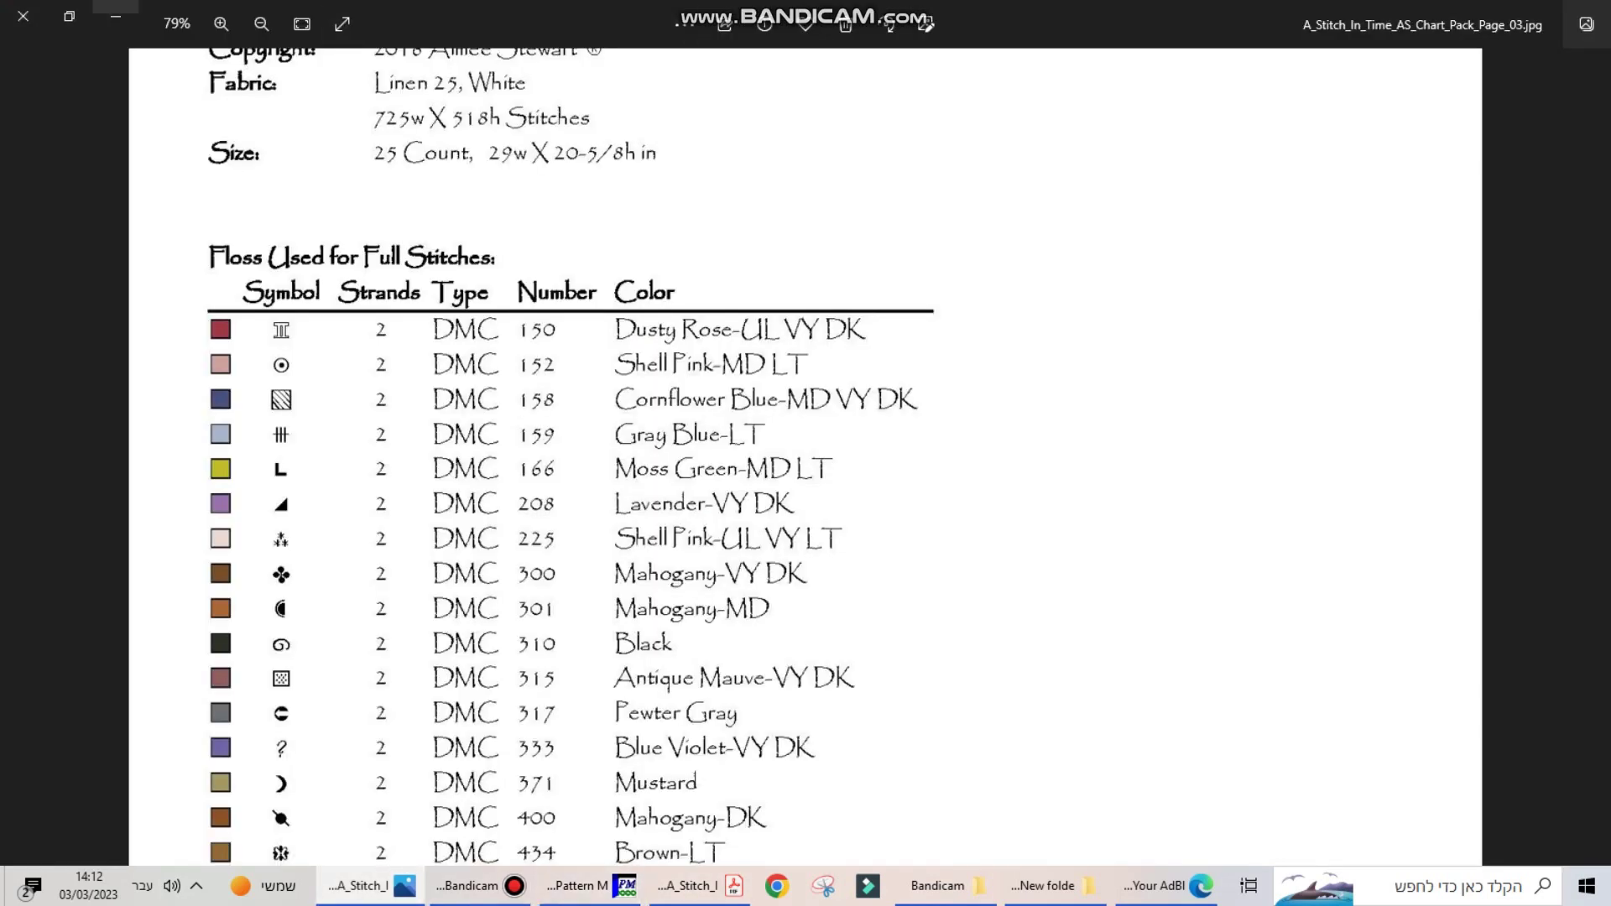
pyautogui.scroll(-5, 805, 453)
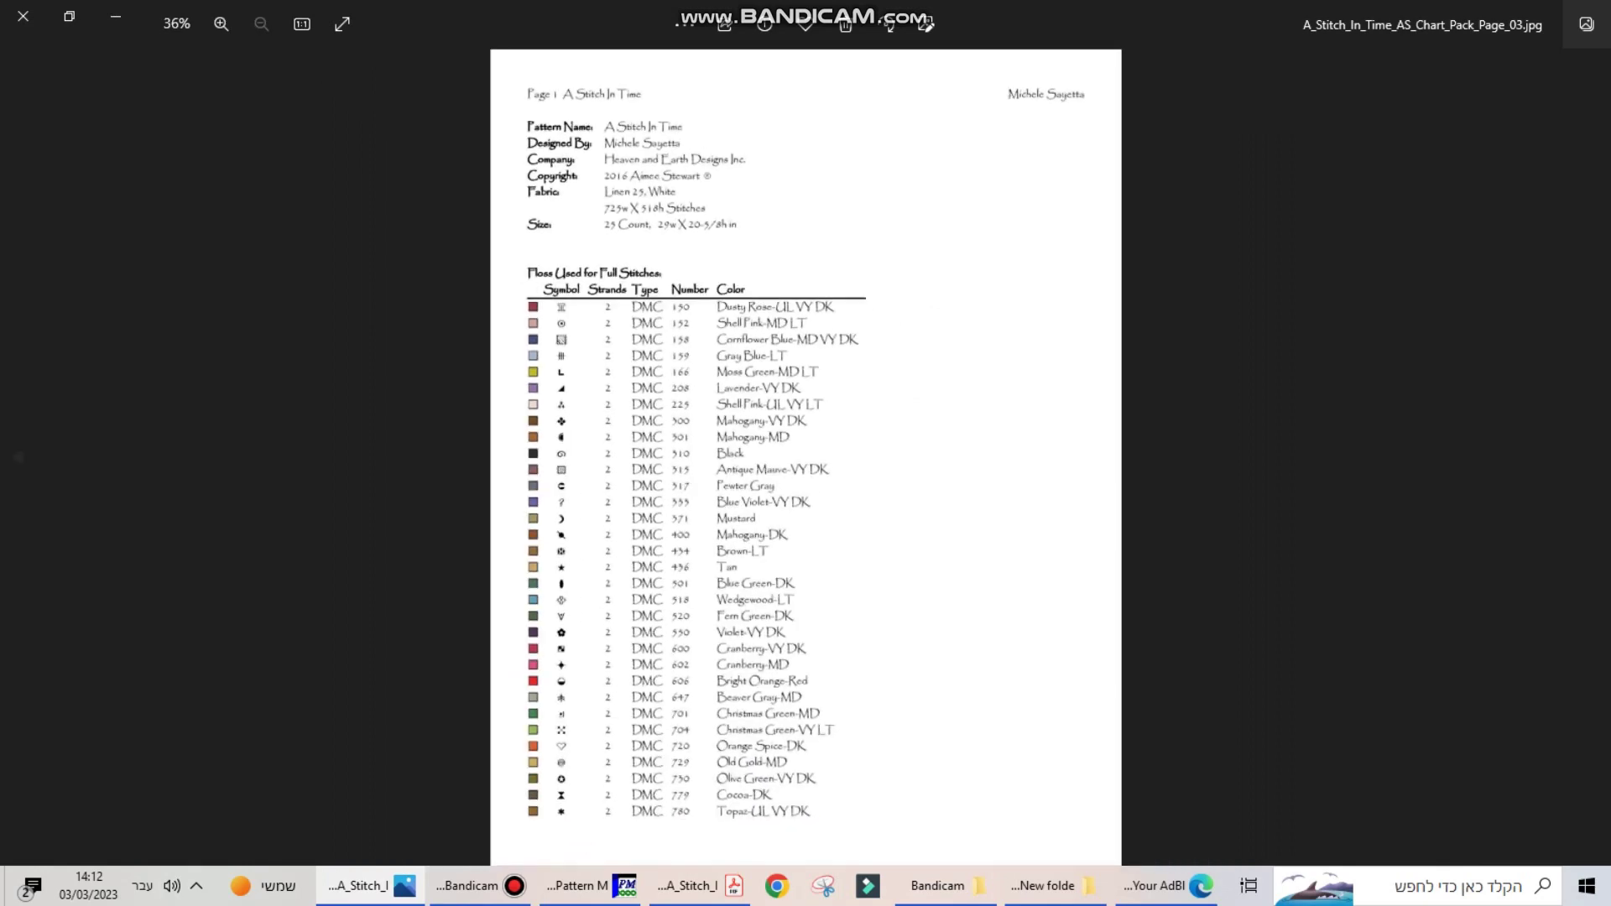
# Step: Close the floss list image and show the first chart page of A_Stitch_In_Time_AS_Chart_Pack.pdf at 300% zoom
pyautogui.click(22, 16)
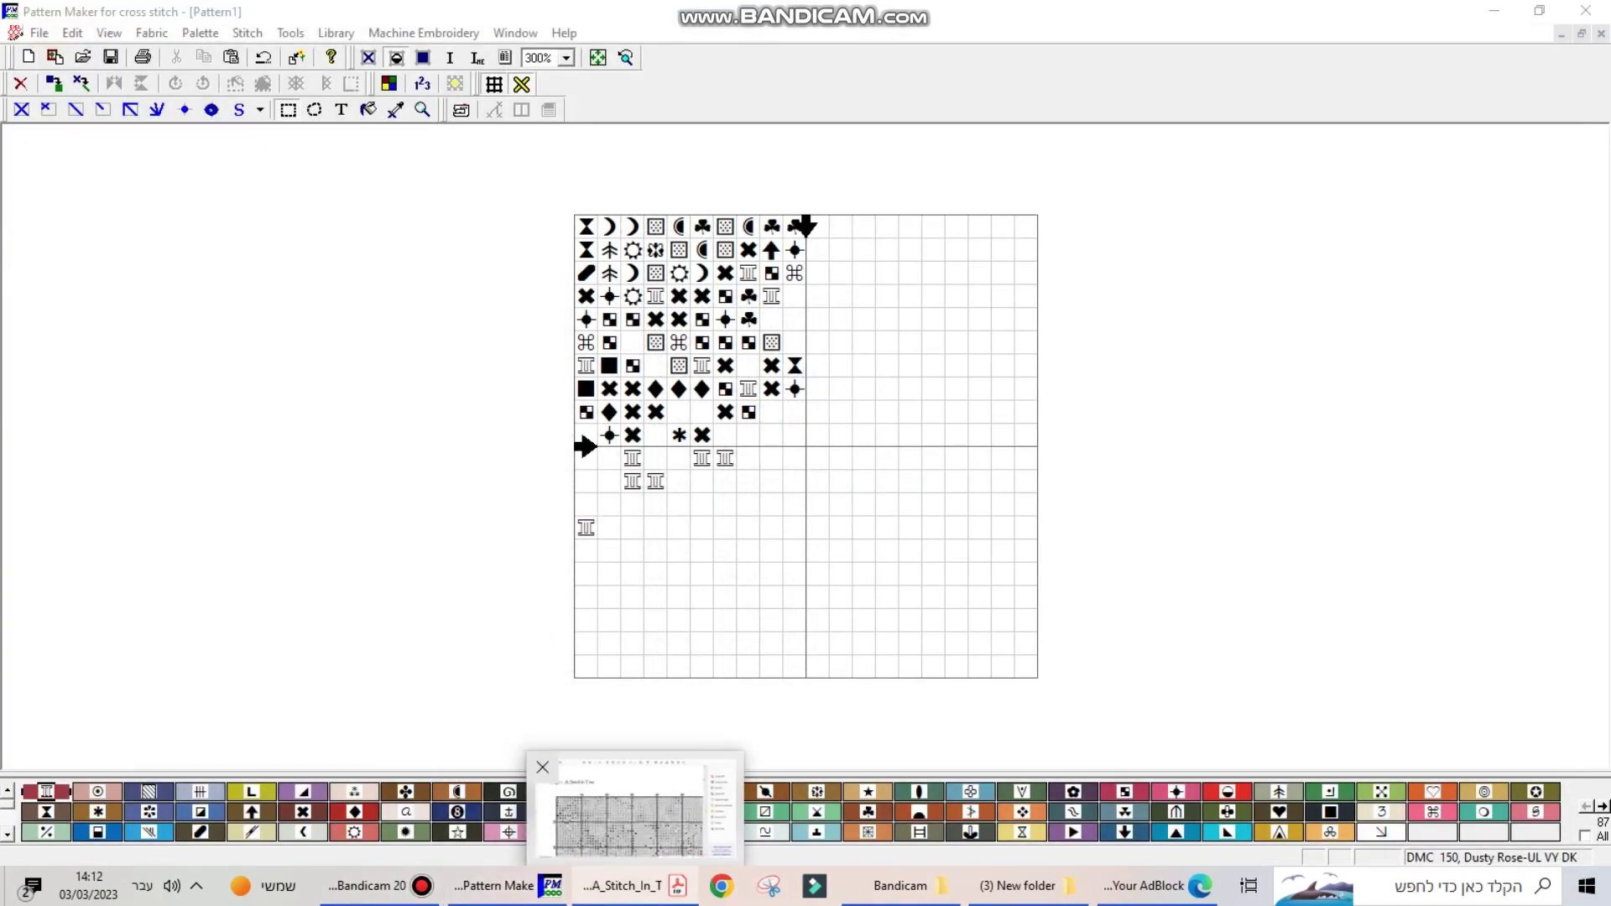
pyautogui.click(635, 886)
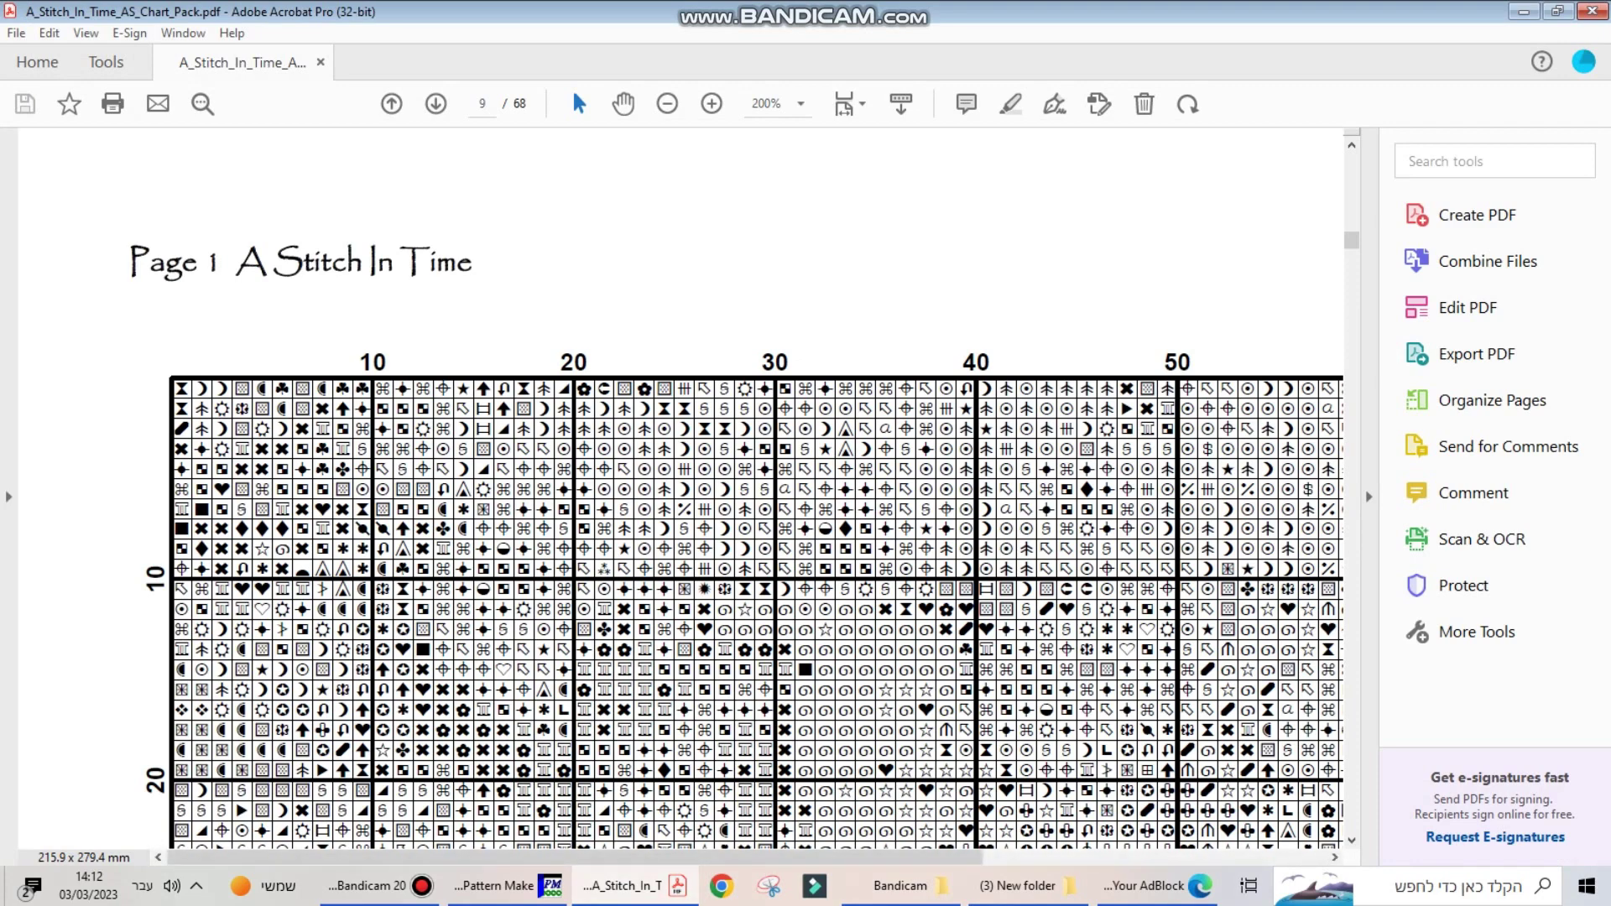
pyautogui.click(712, 104)
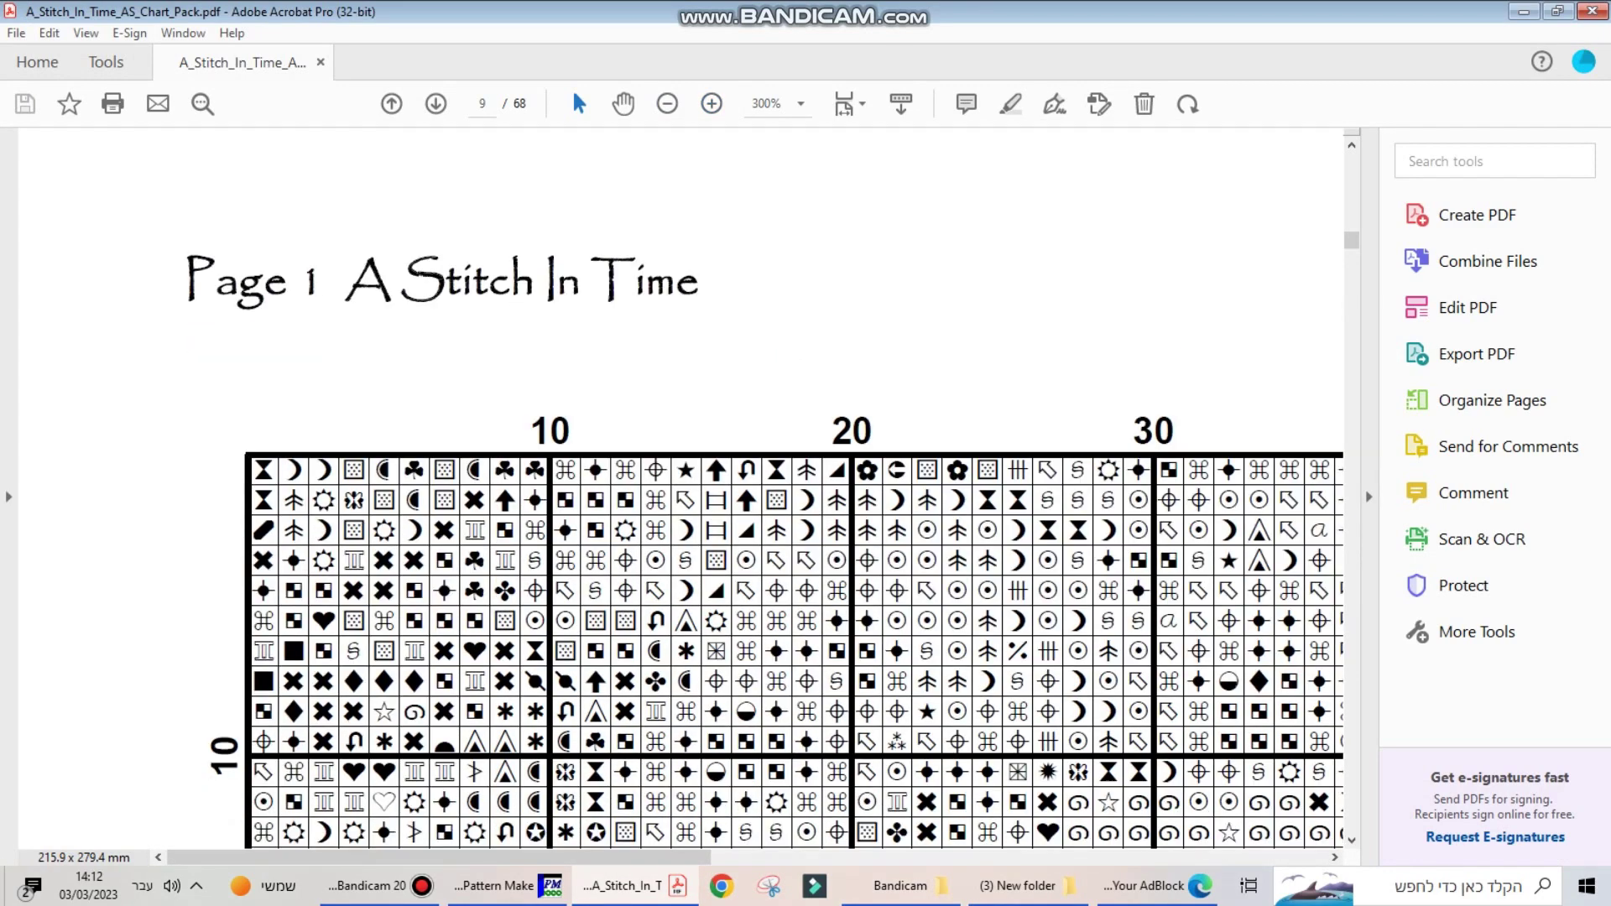
pyautogui.scroll(-3, 765, 528)
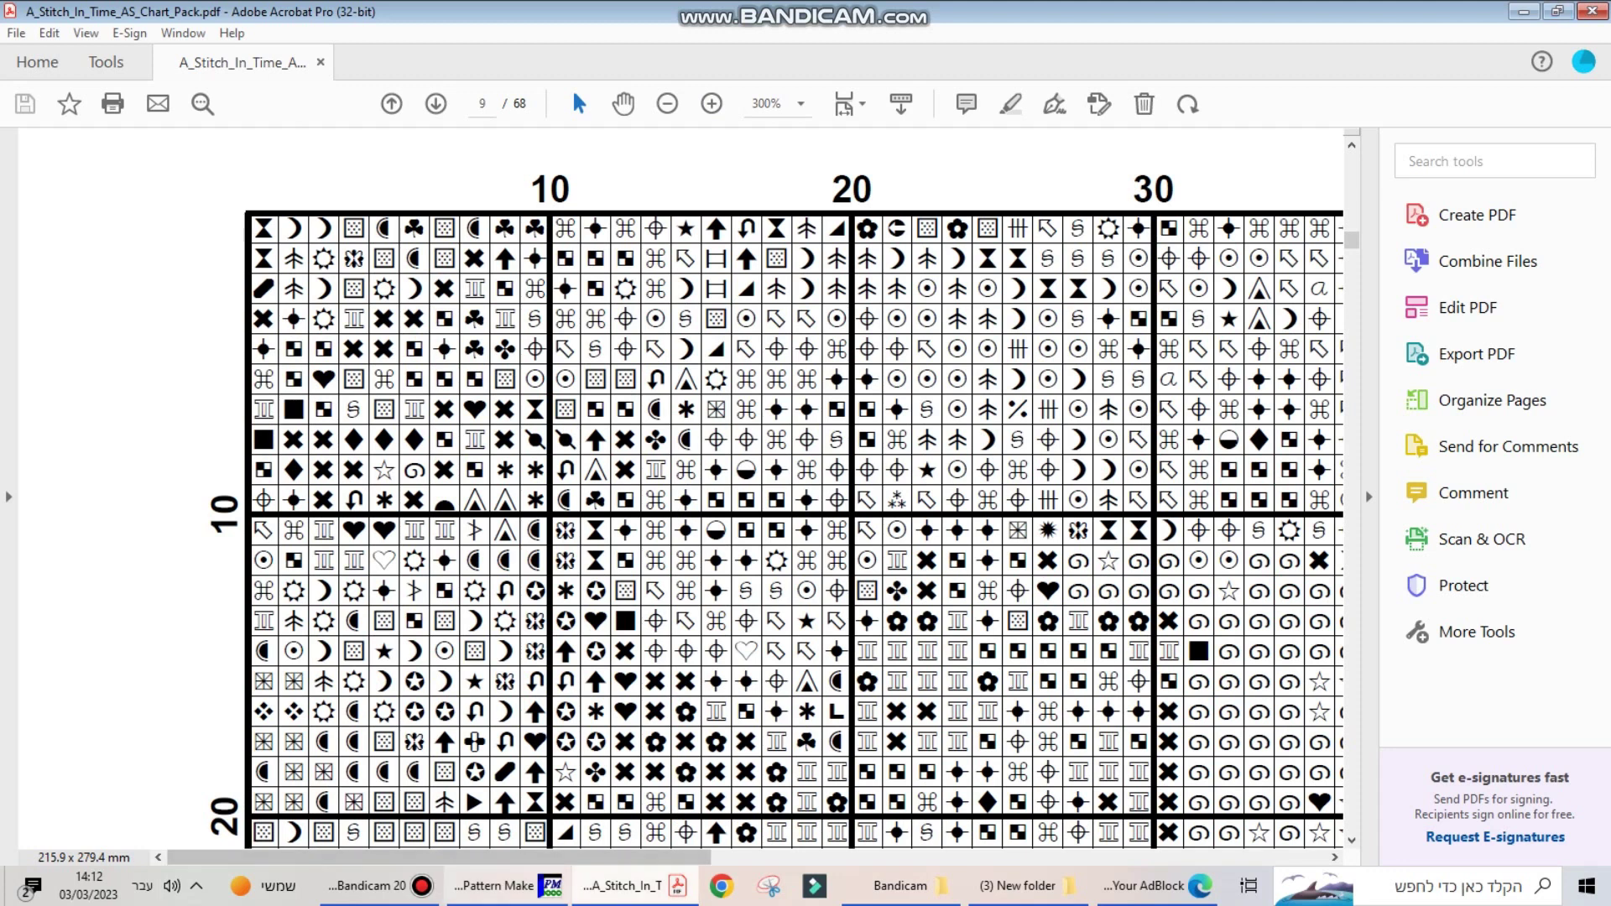
# Step: Return to the new pattern in Pattern Maker and set its zoom to 400%
pyautogui.hotkey('alt', 'Tab')
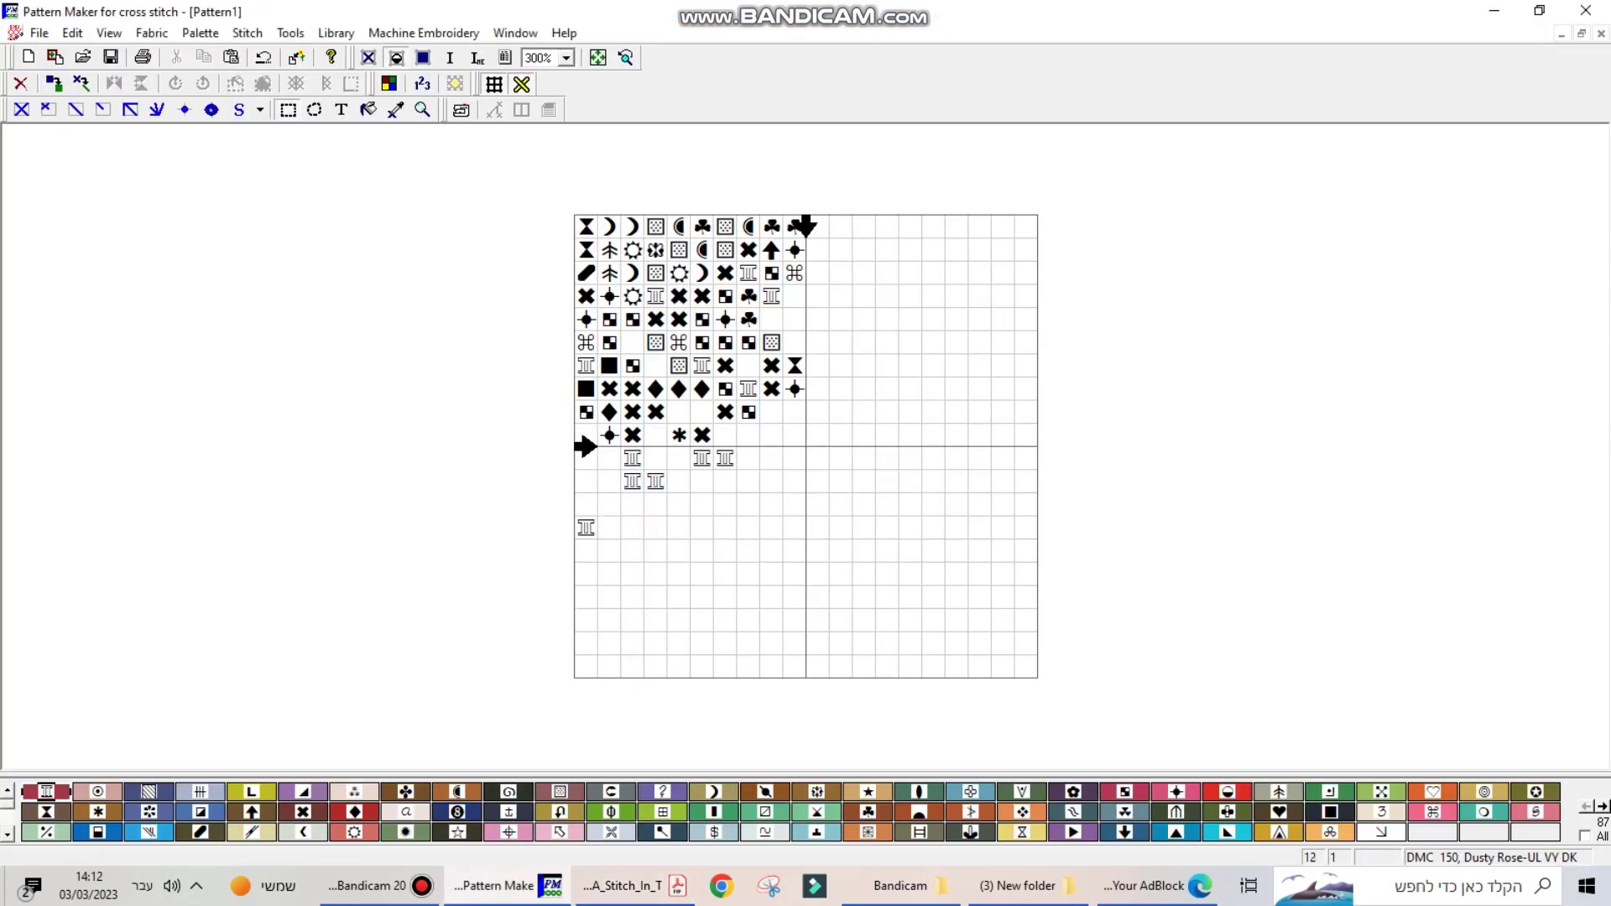
pyautogui.click(566, 58)
pyautogui.click(549, 74)
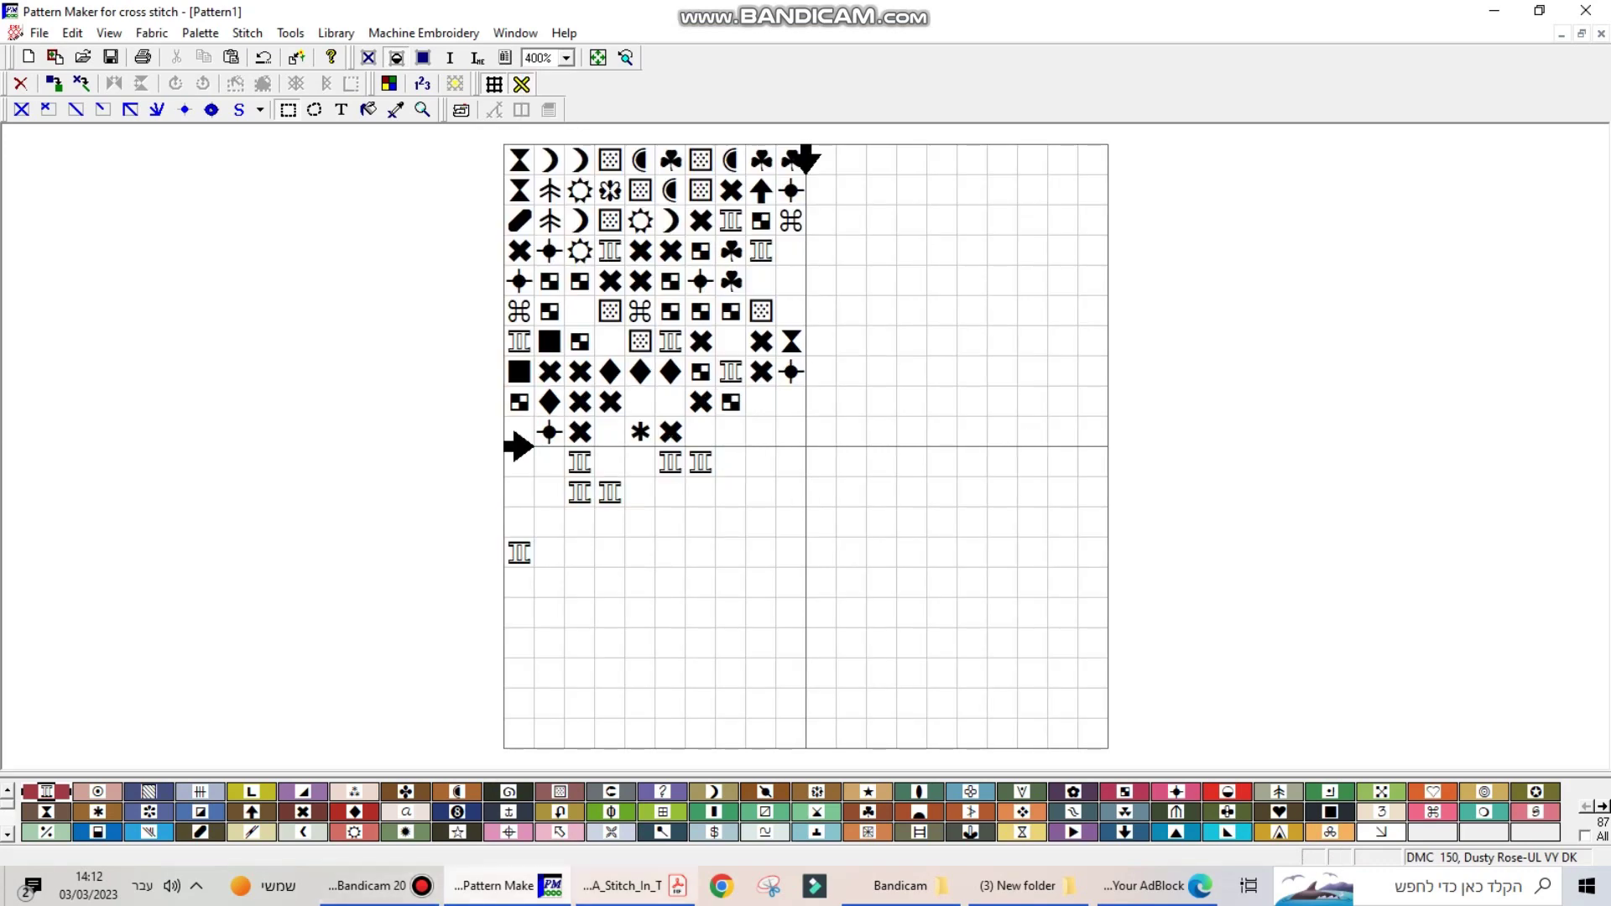
# Step: Restore and resize the chart PDF window so it sits beside the new pattern, and compare the symbols in both
pyautogui.click(634, 886)
pyautogui.click(1558, 12)
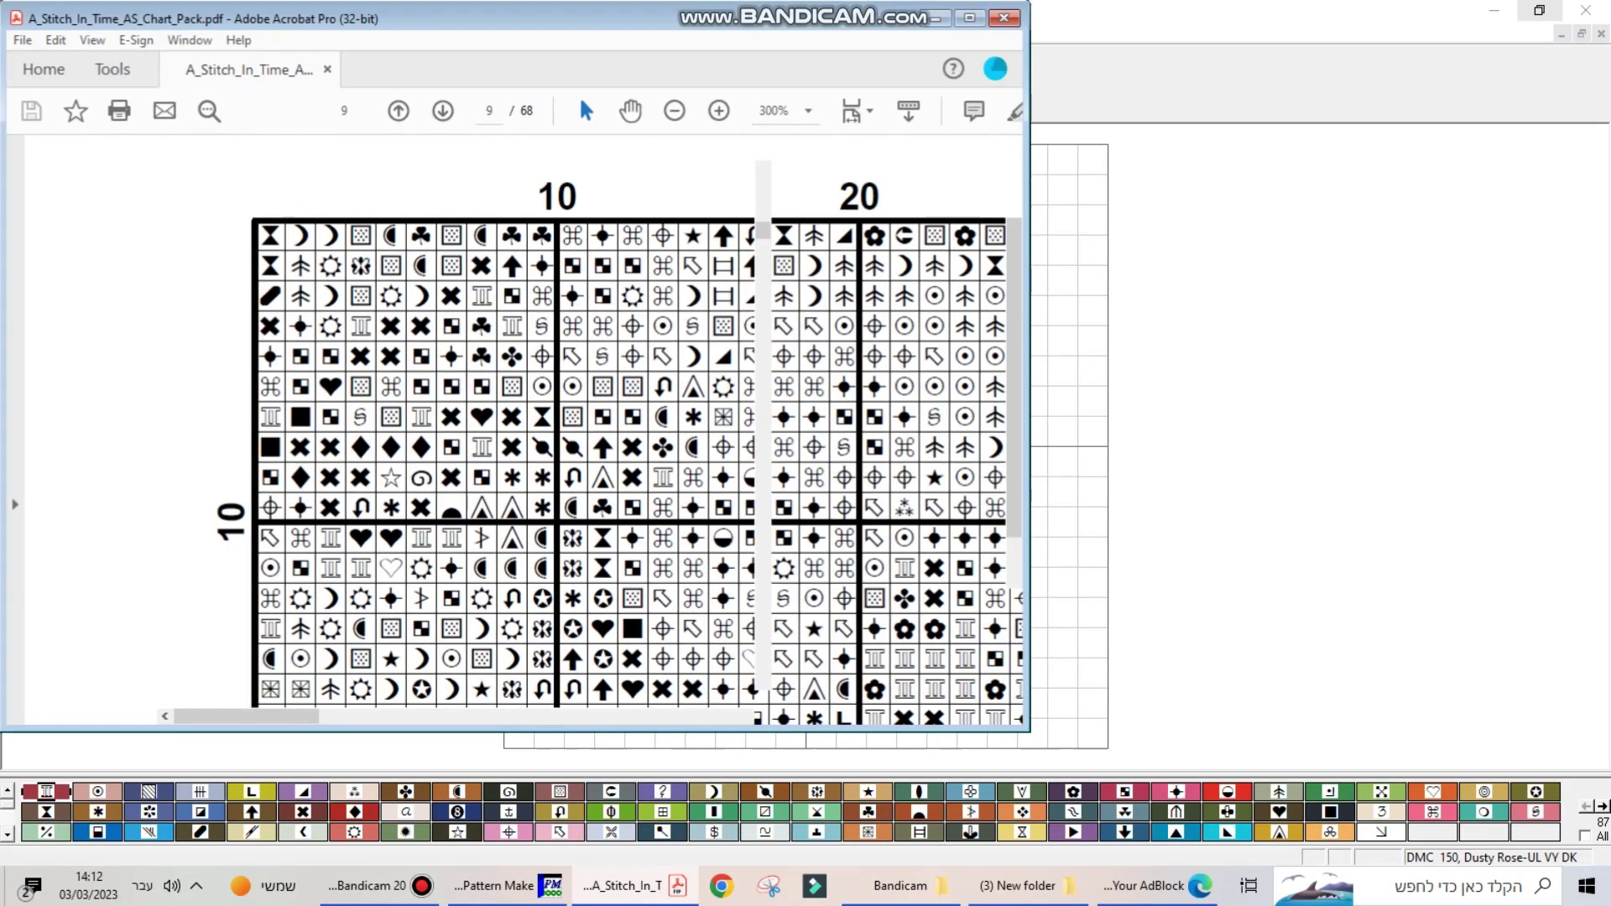
pyautogui.moveTo(453, 24); pyautogui.dragTo(1248, 4)
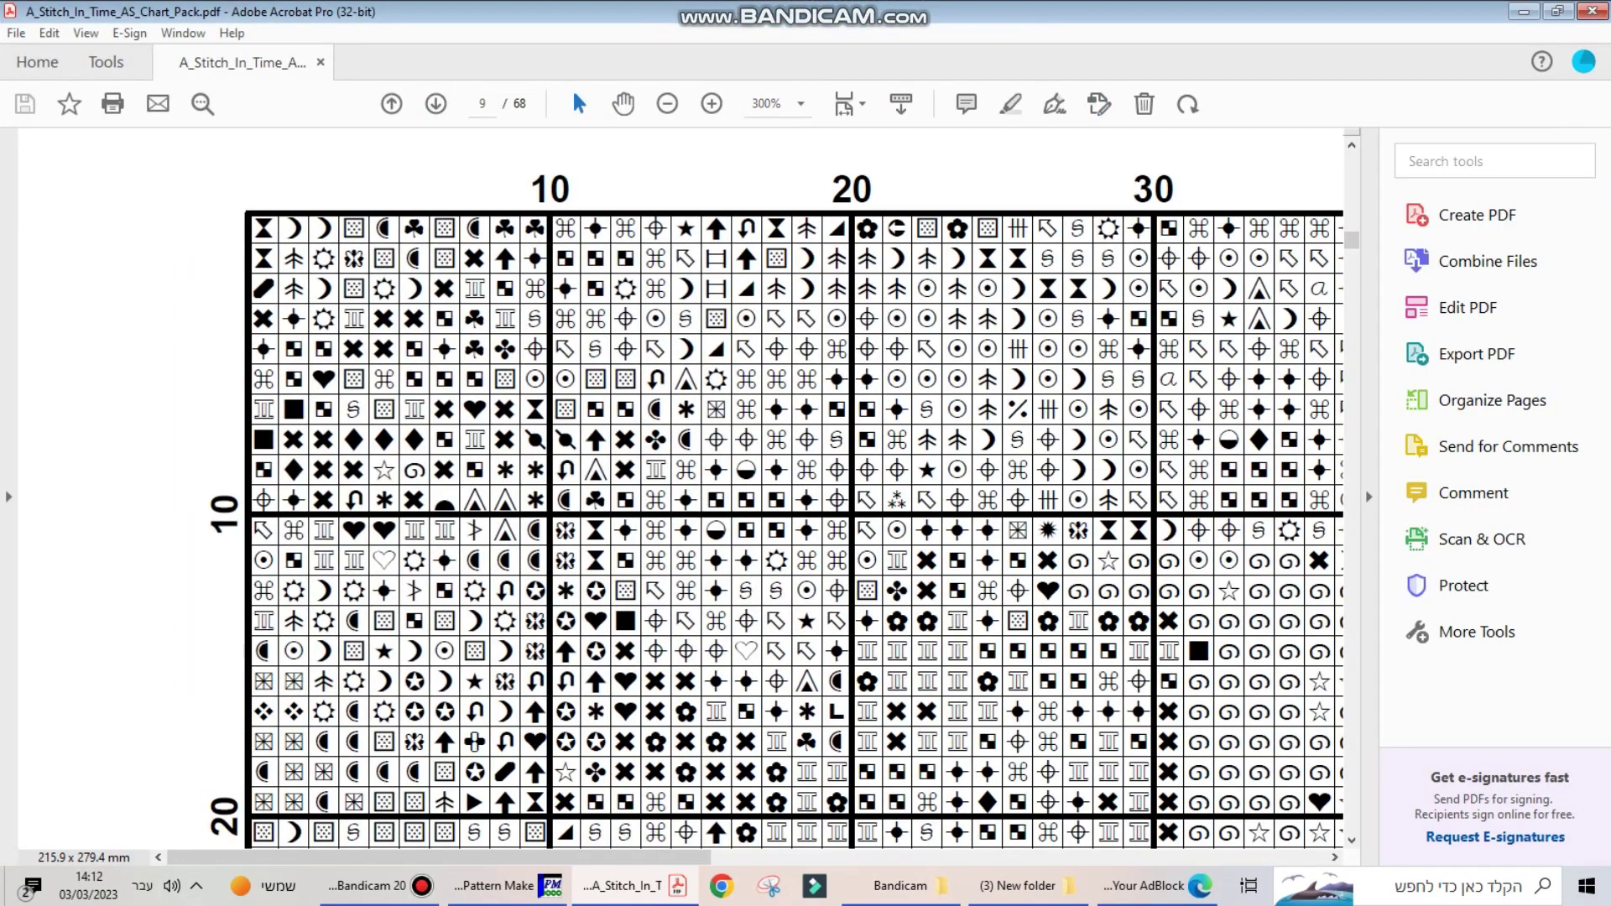
pyautogui.click(1558, 11)
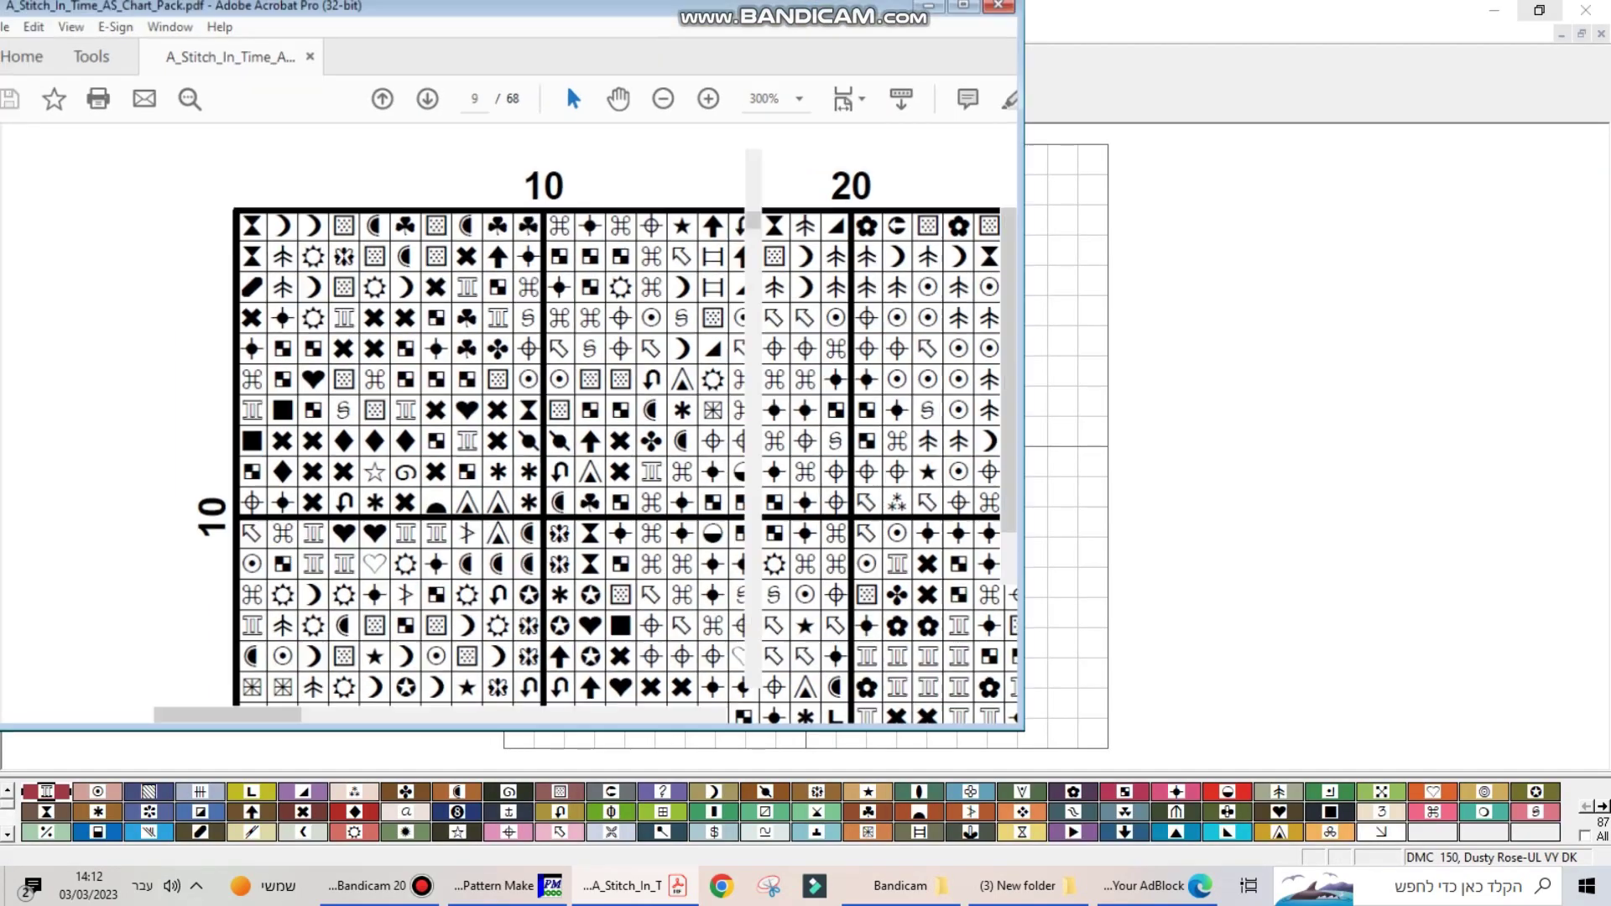
pyautogui.moveTo(254, 23); pyautogui.dragTo(944, 62)
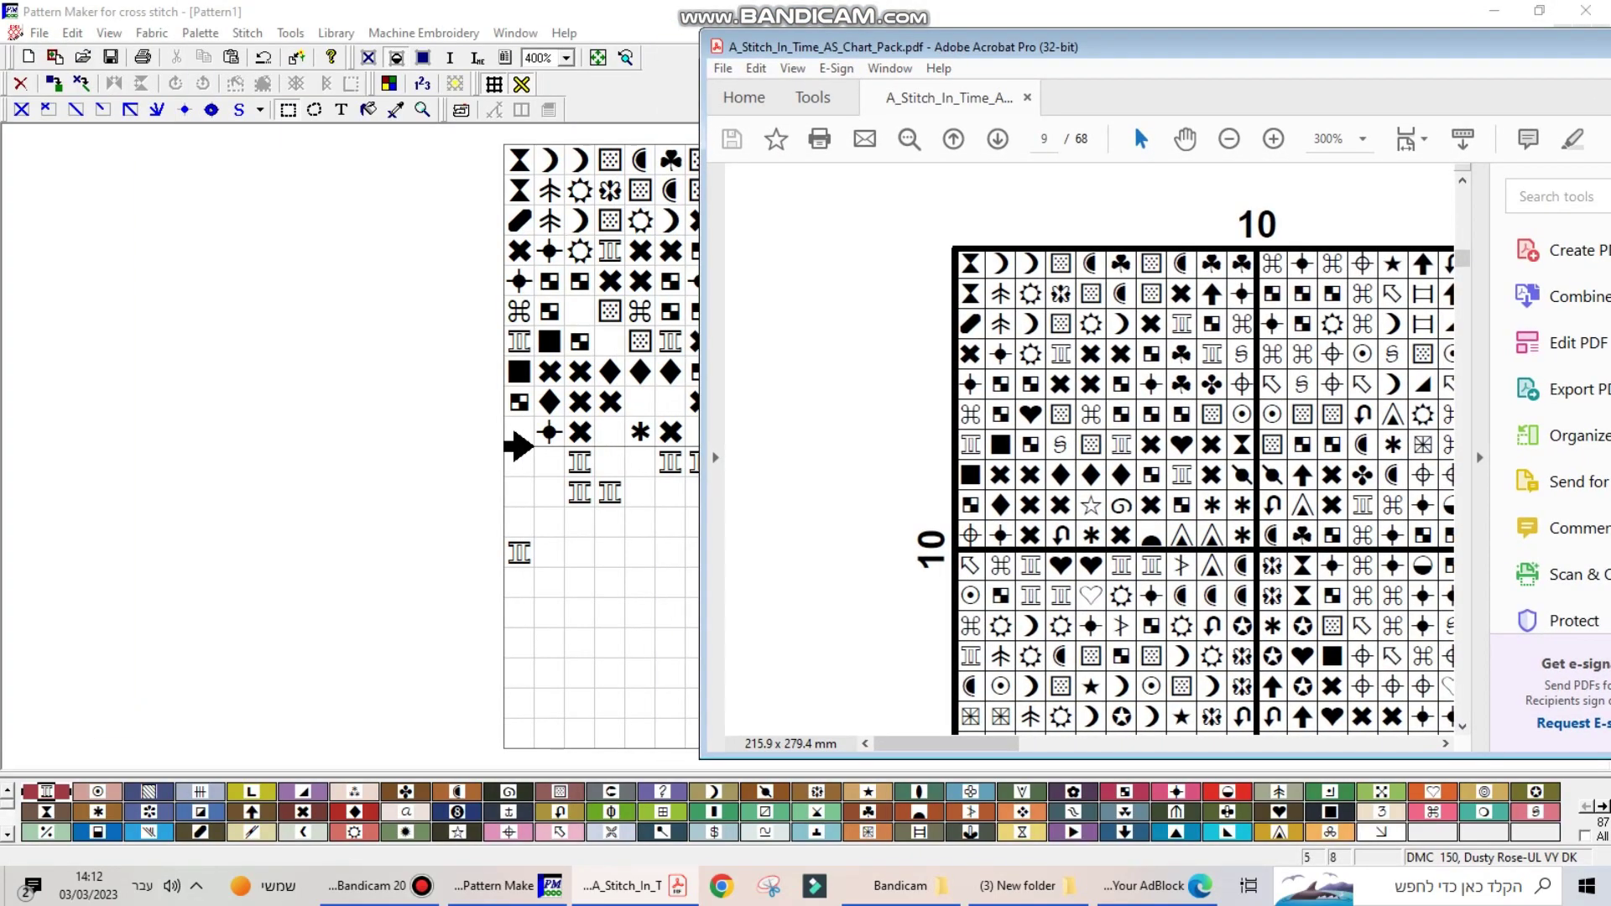
pyautogui.moveTo(703, 411); pyautogui.dragTo(871, 415)
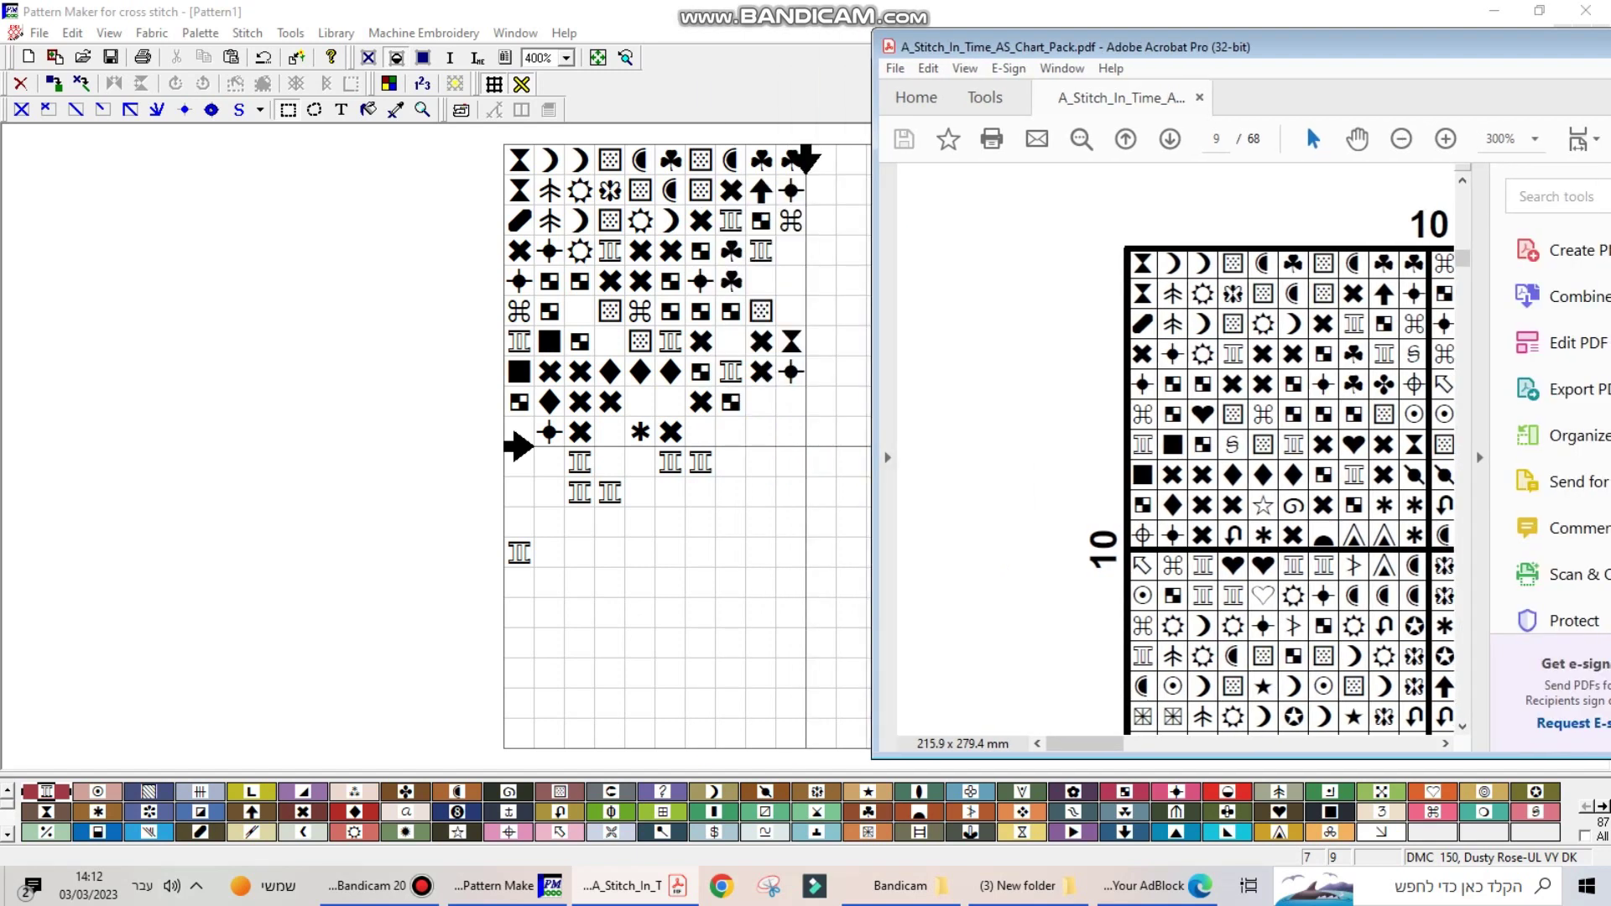
pyautogui.moveTo(1092, 745)
pyautogui.mouseDown()
pyautogui.moveTo(1129, 744)
pyautogui.moveTo(1104, 745)
pyautogui.mouseUp()
pyautogui.moveTo(1073, 53); pyautogui.dragTo(1037, 61)
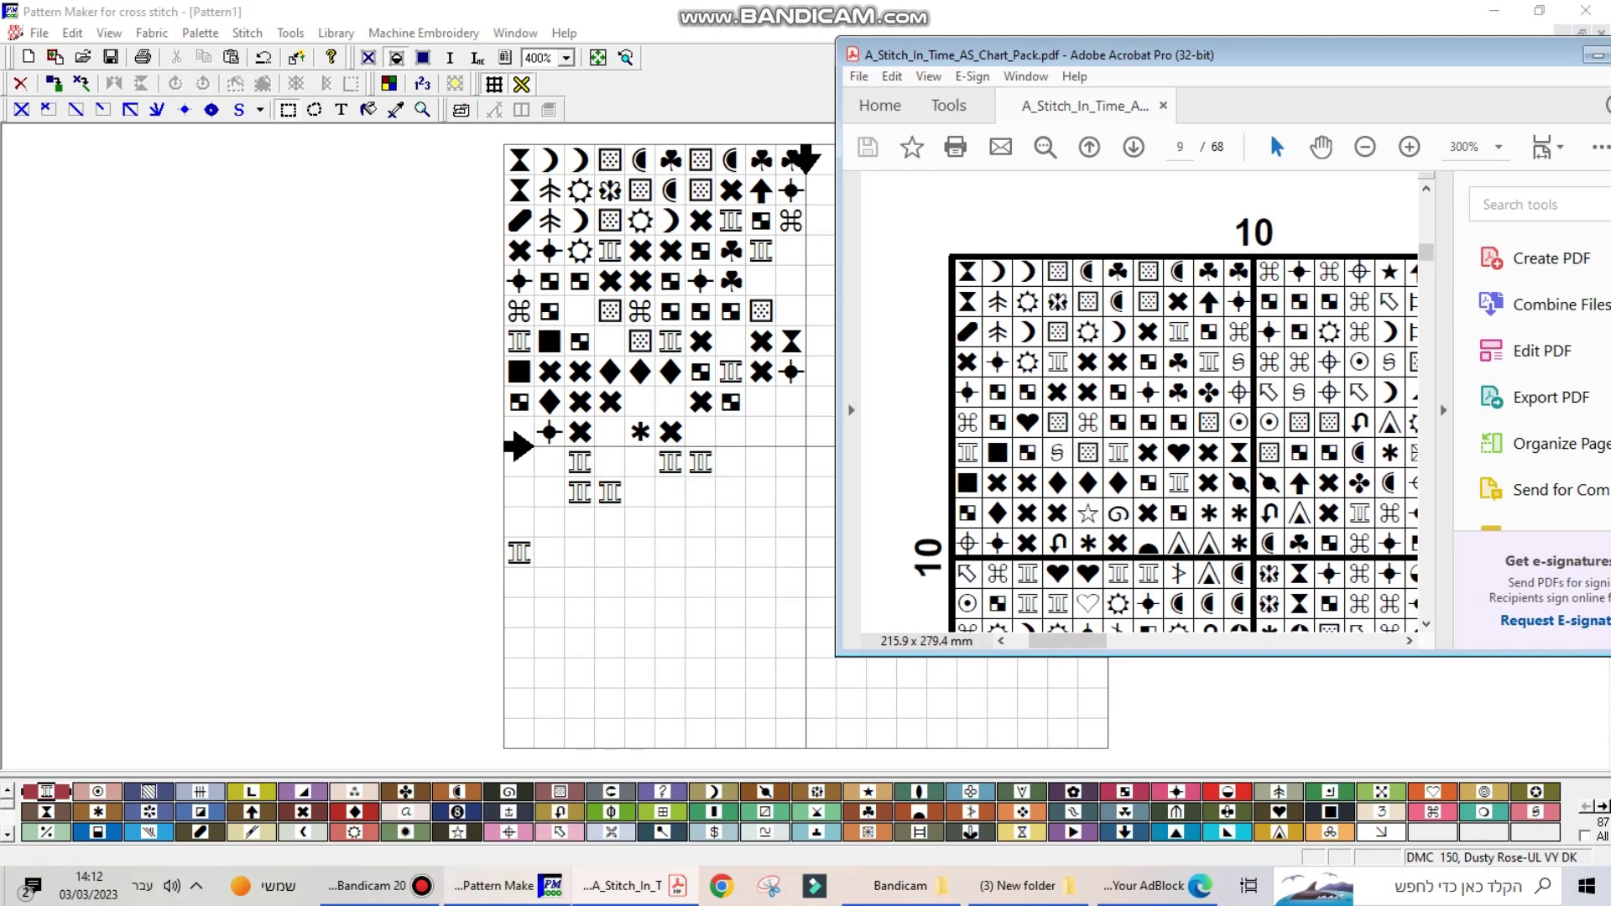
# Step: Switch to Pattern Maker and close the Imported Pattern2 window without saving its changes
pyautogui.click(495, 886)
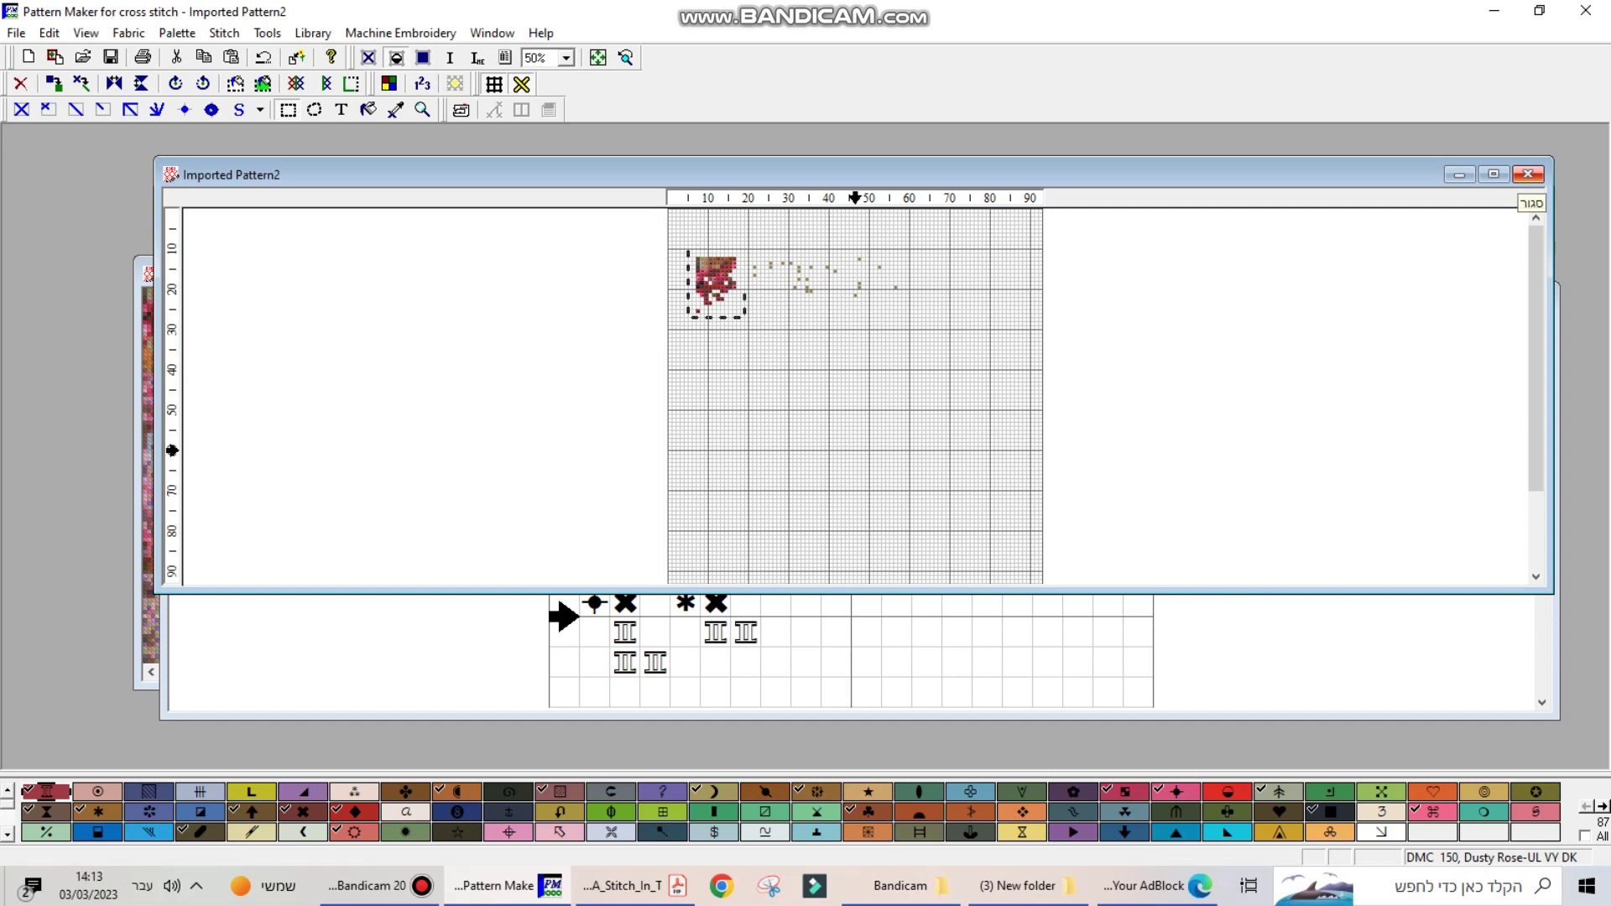
pyautogui.click(1528, 174)
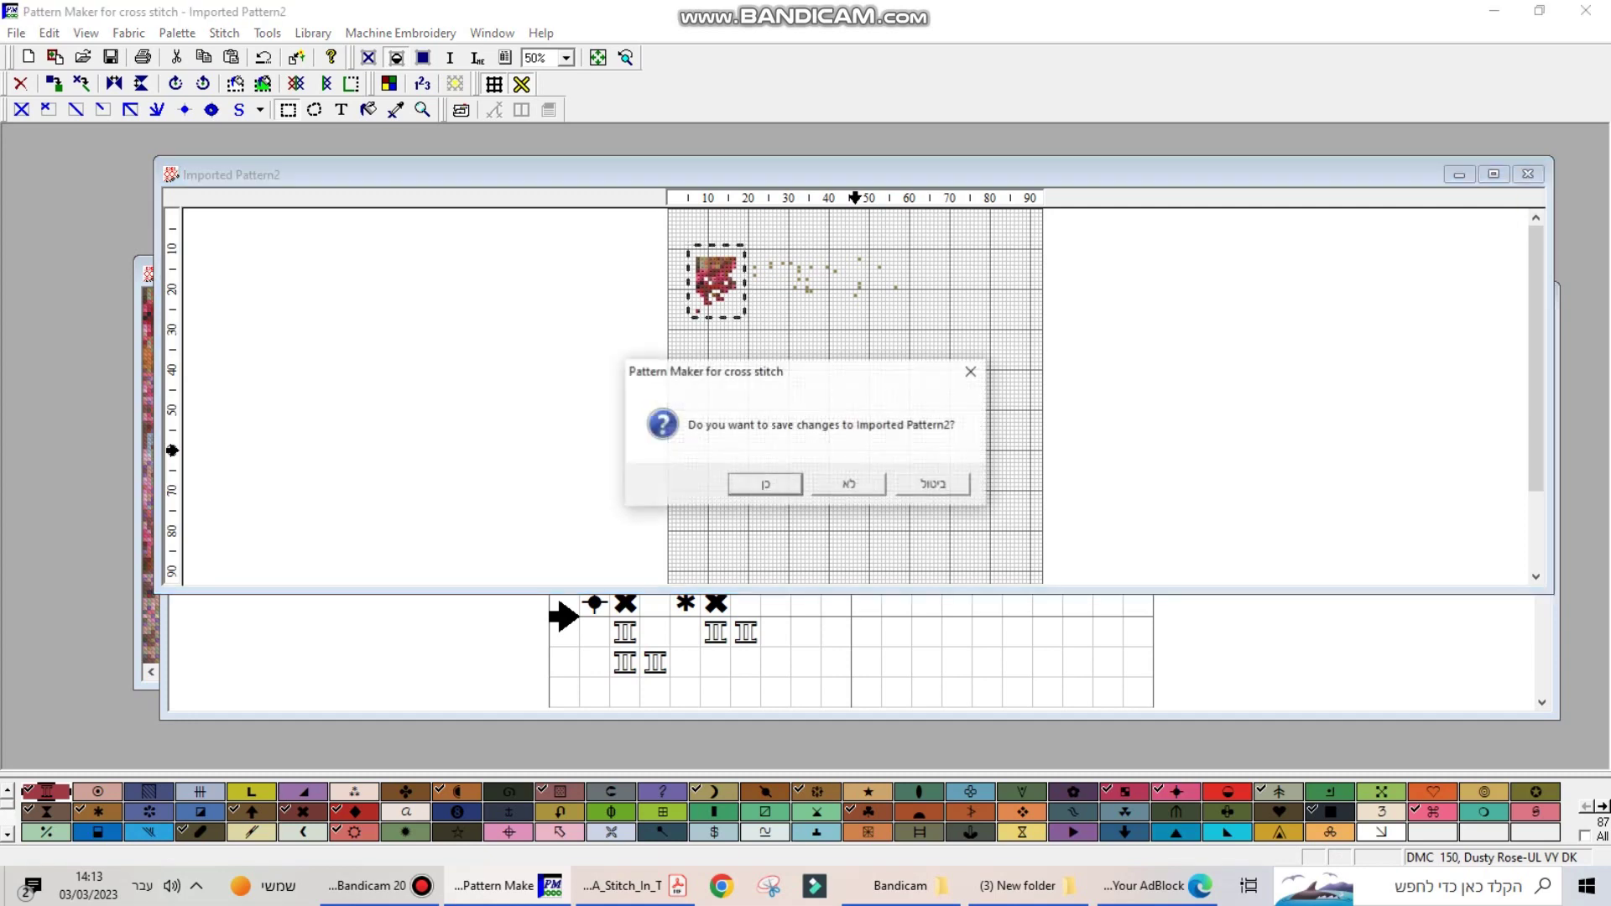
pyautogui.click(849, 484)
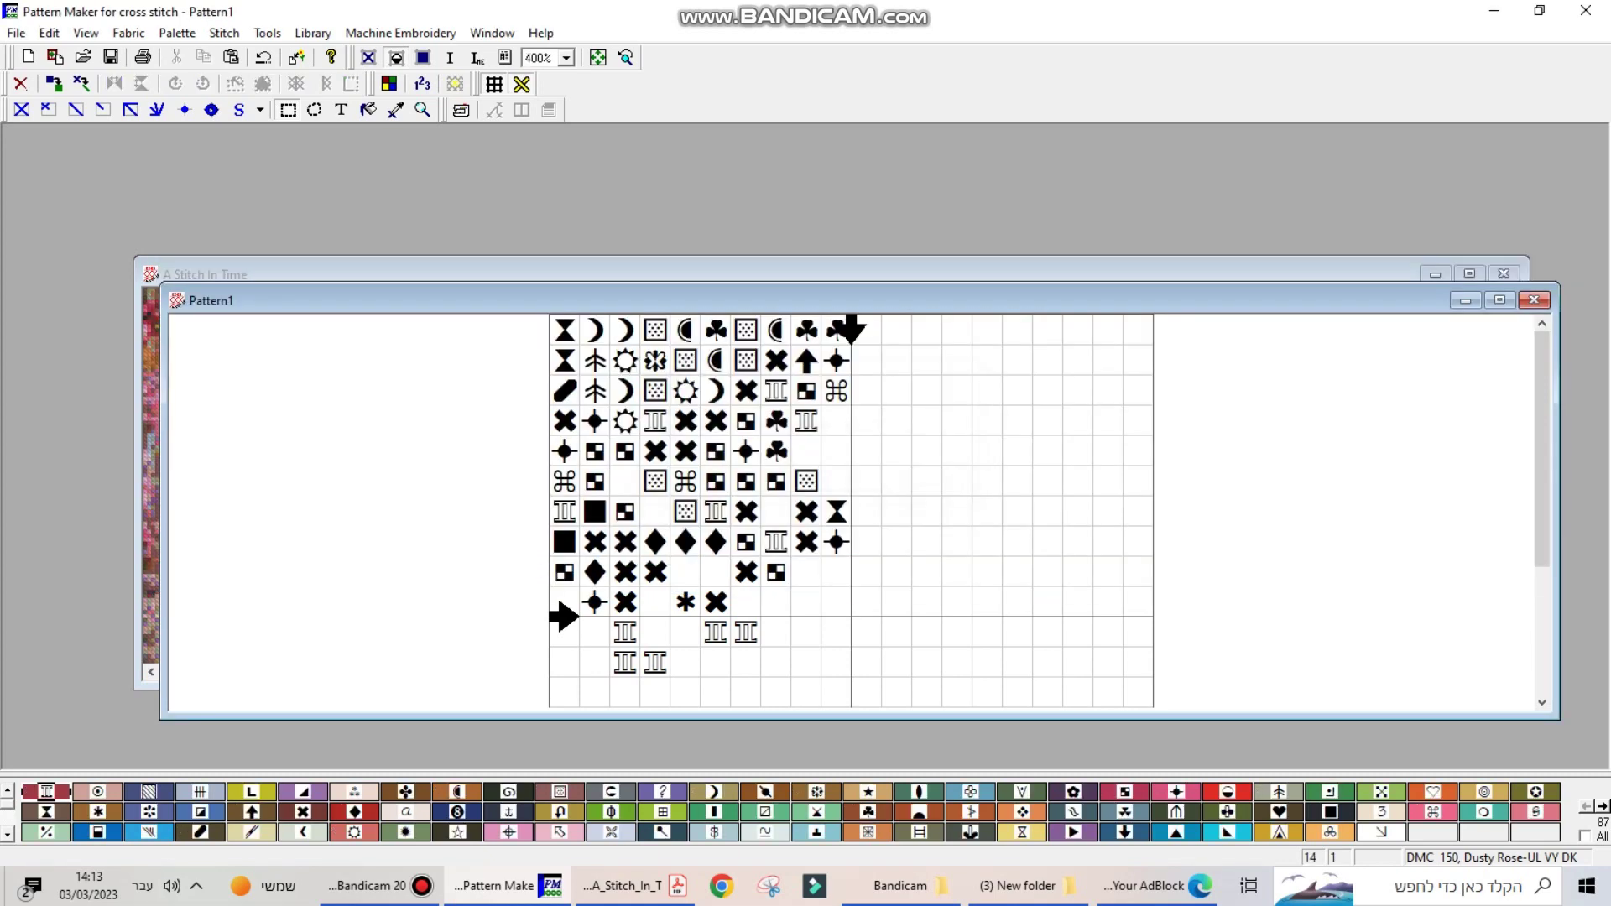
# Step: Move the Pattern1 window clear of the other pattern and close it without saving
pyautogui.moveTo(504, 299); pyautogui.dragTo(594, 179)
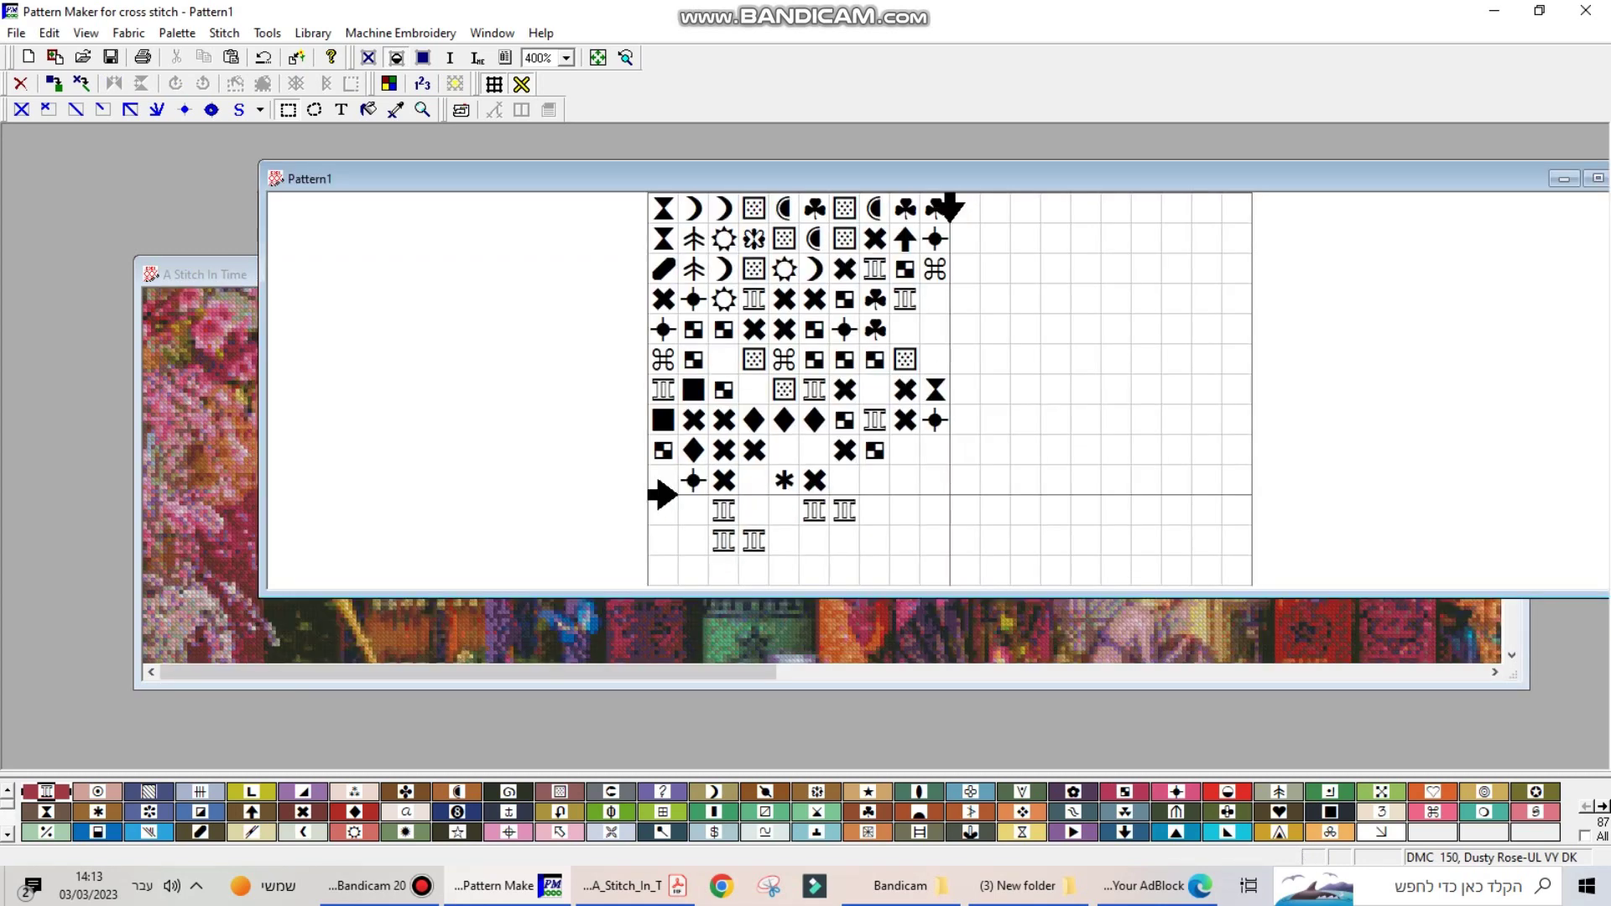
pyautogui.moveTo(1535, 178); pyautogui.dragTo(1397, 154)
pyautogui.click(1495, 154)
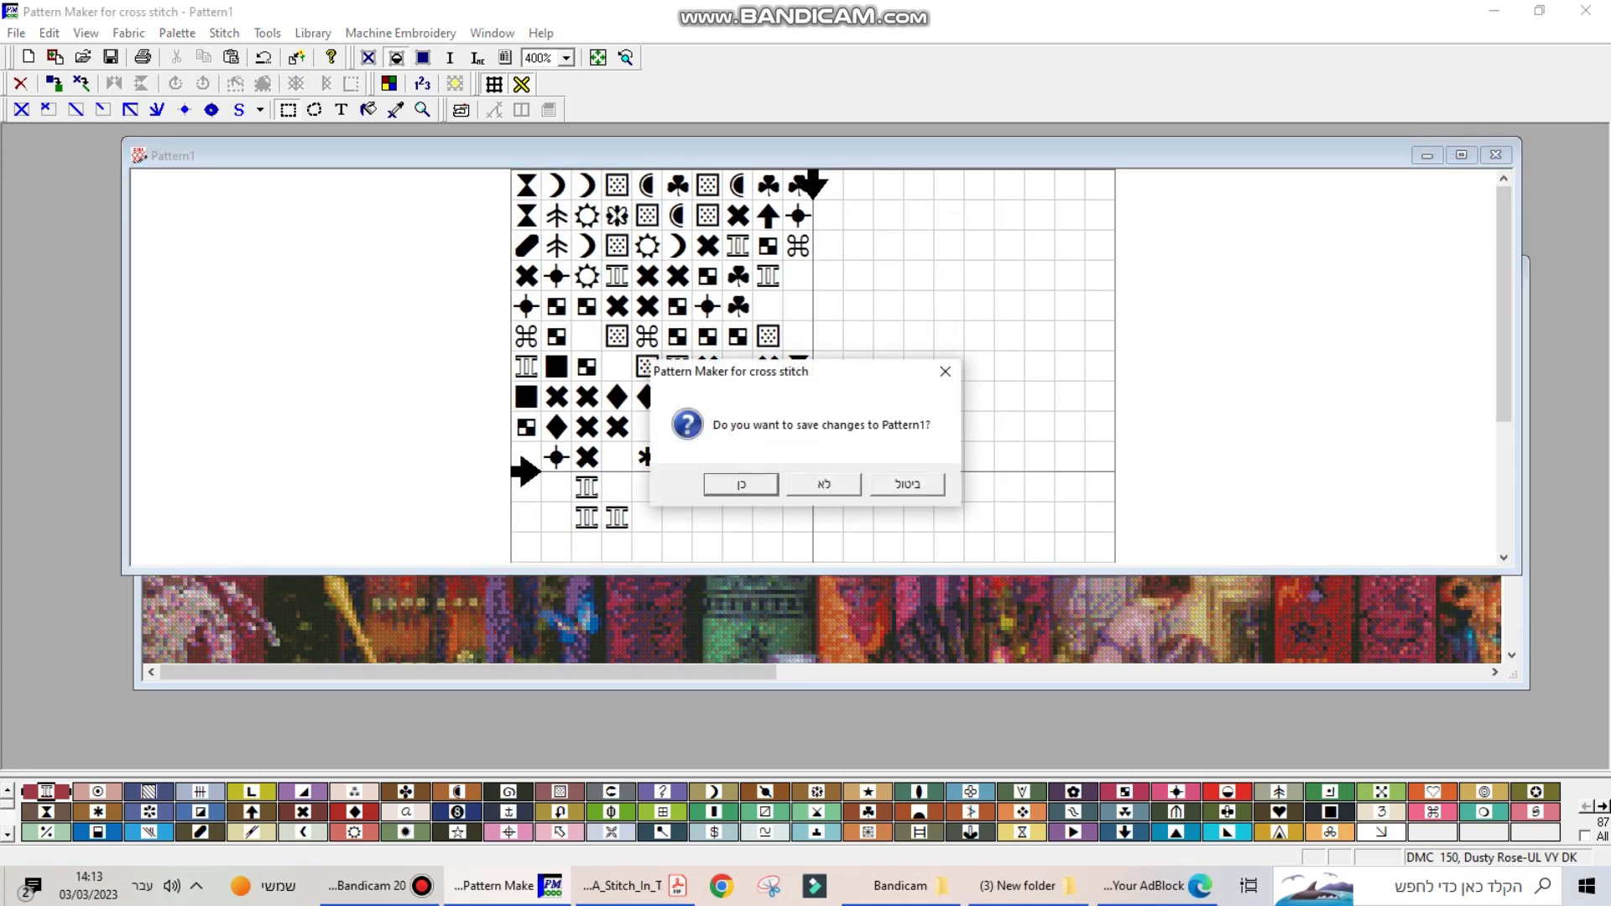
pyautogui.press('Tab')
pyautogui.press('Return')
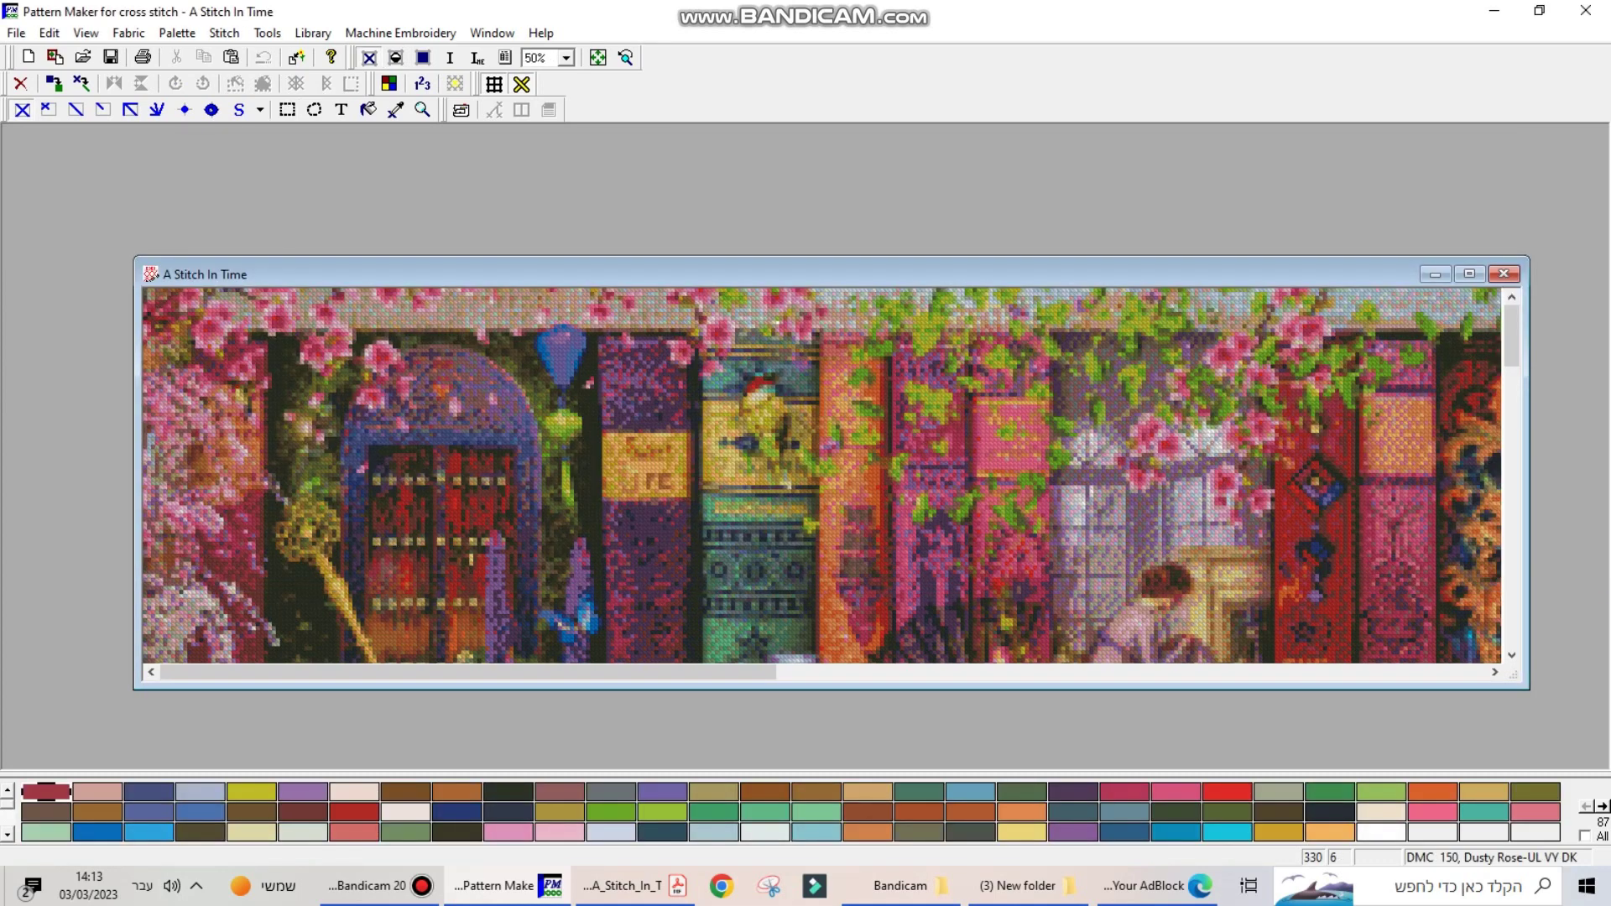
# Step: Maximize the A Stitch In Time pattern and display it as symbols at 350% zoom
pyautogui.click(1470, 273)
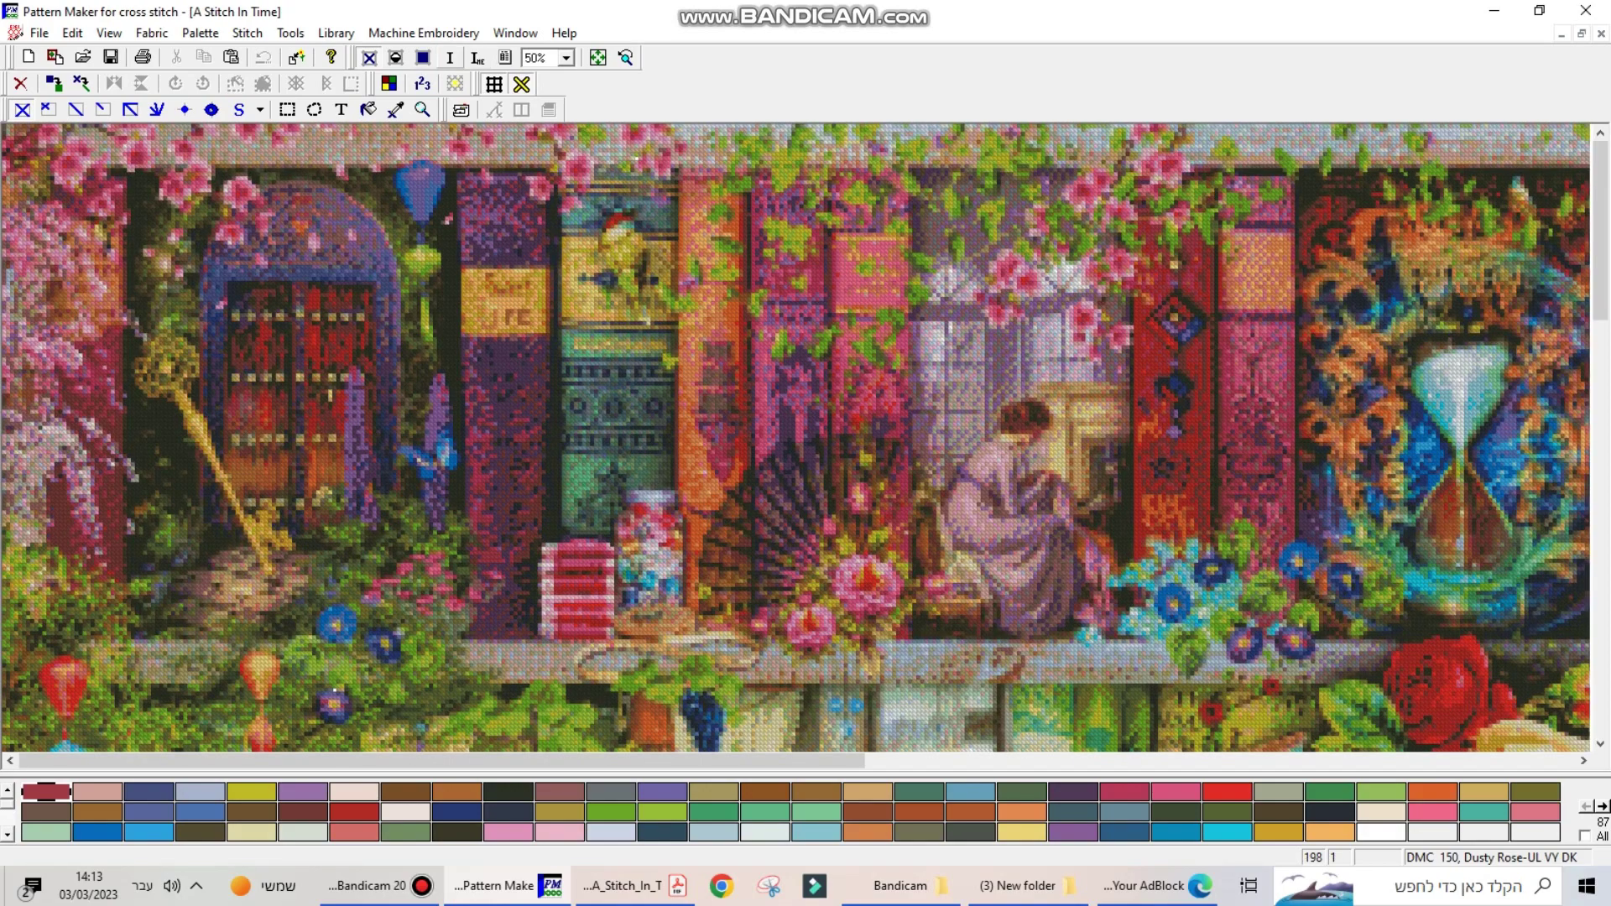
pyautogui.click(396, 57)
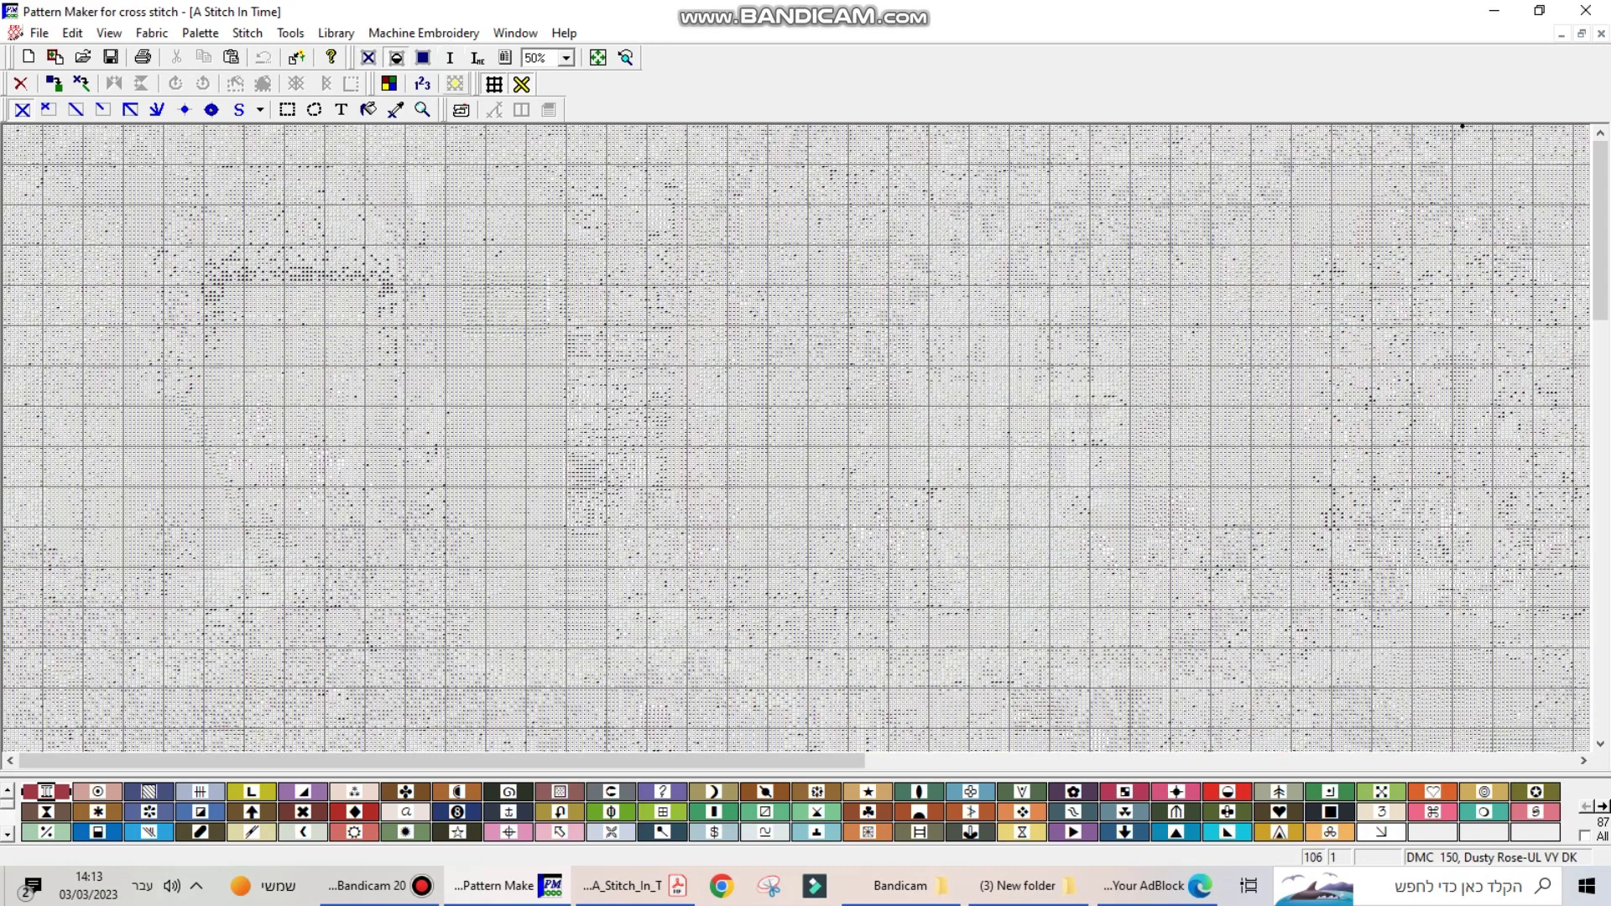
pyautogui.click(566, 57)
pyautogui.click(537, 89)
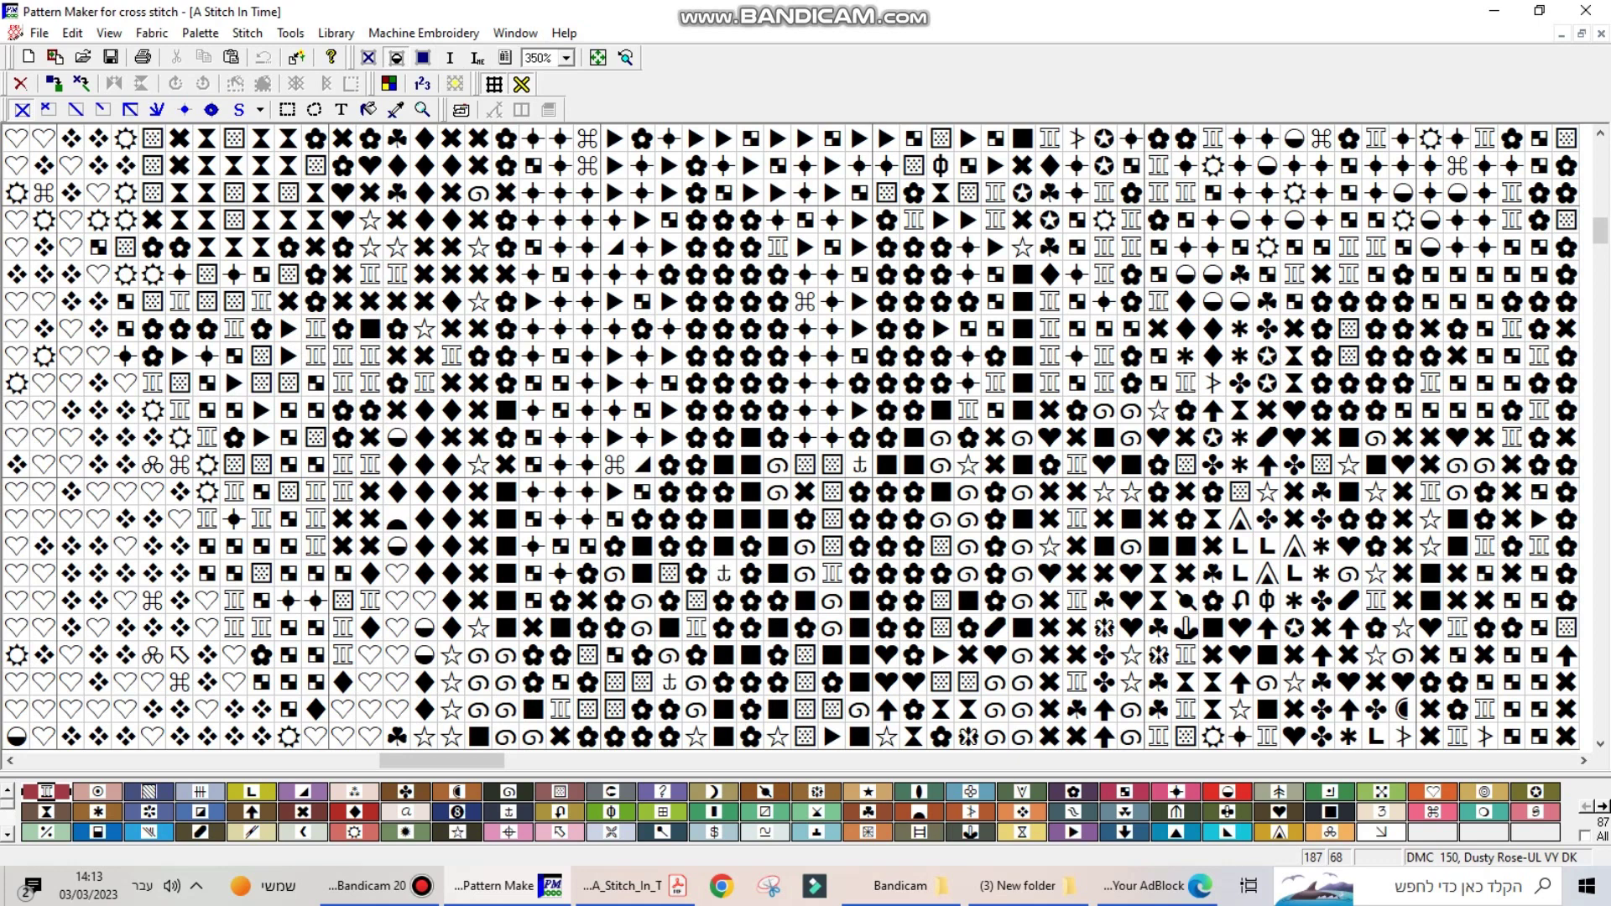
# Step: Compare the solid color and symbol views of A Stitch In Time, ending with the whole design in solid colors at 10% zoom
pyautogui.click(424, 57)
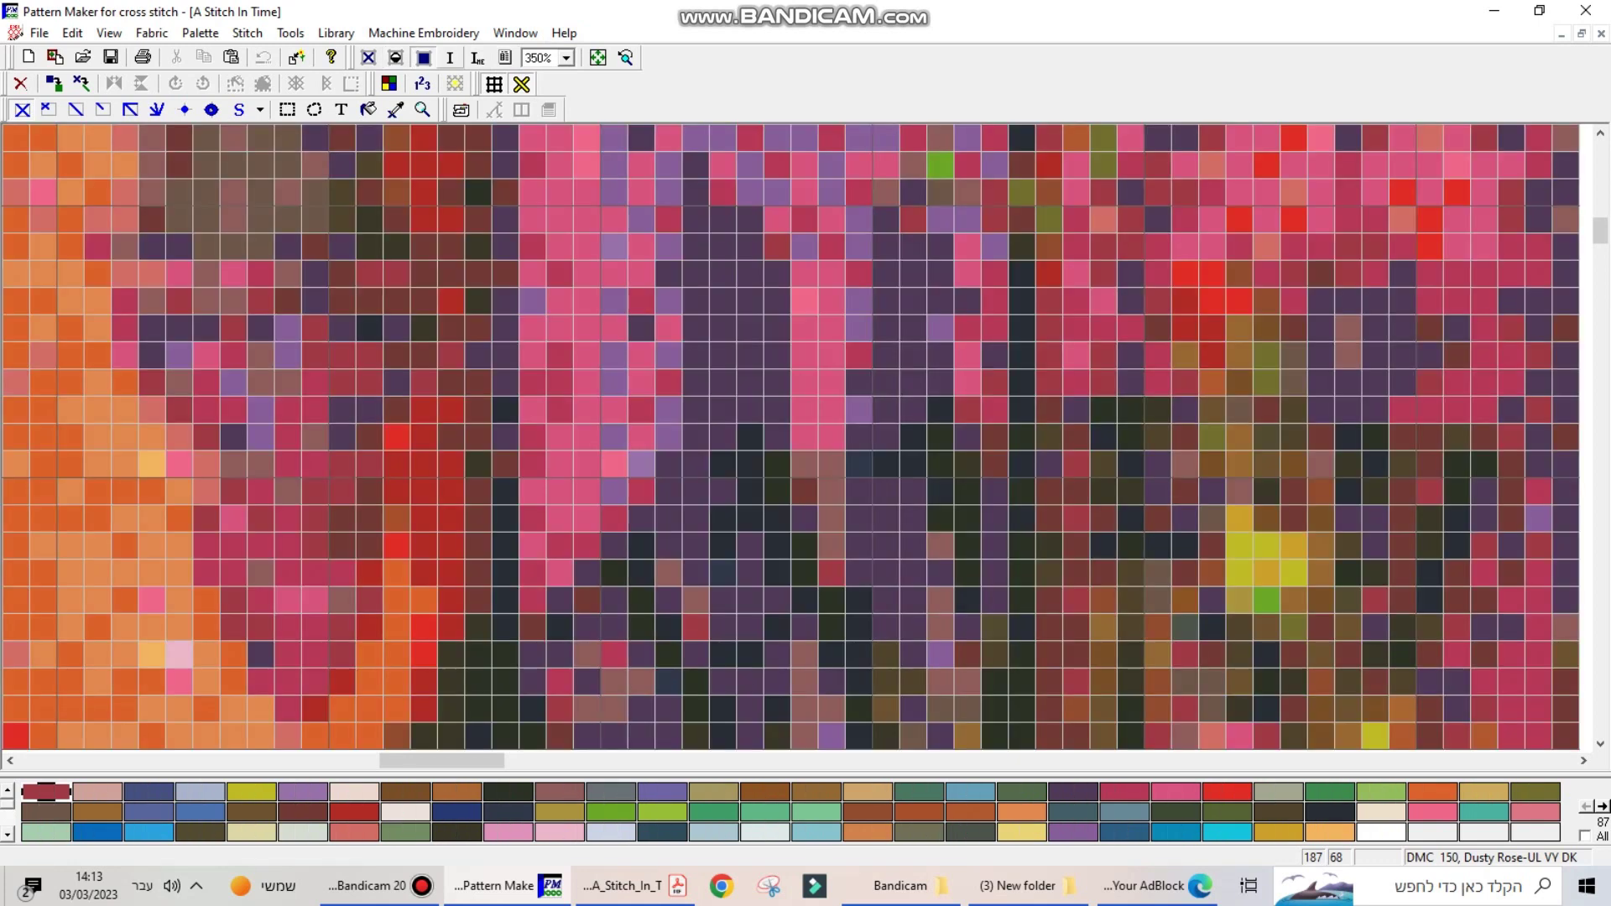
pyautogui.click(396, 57)
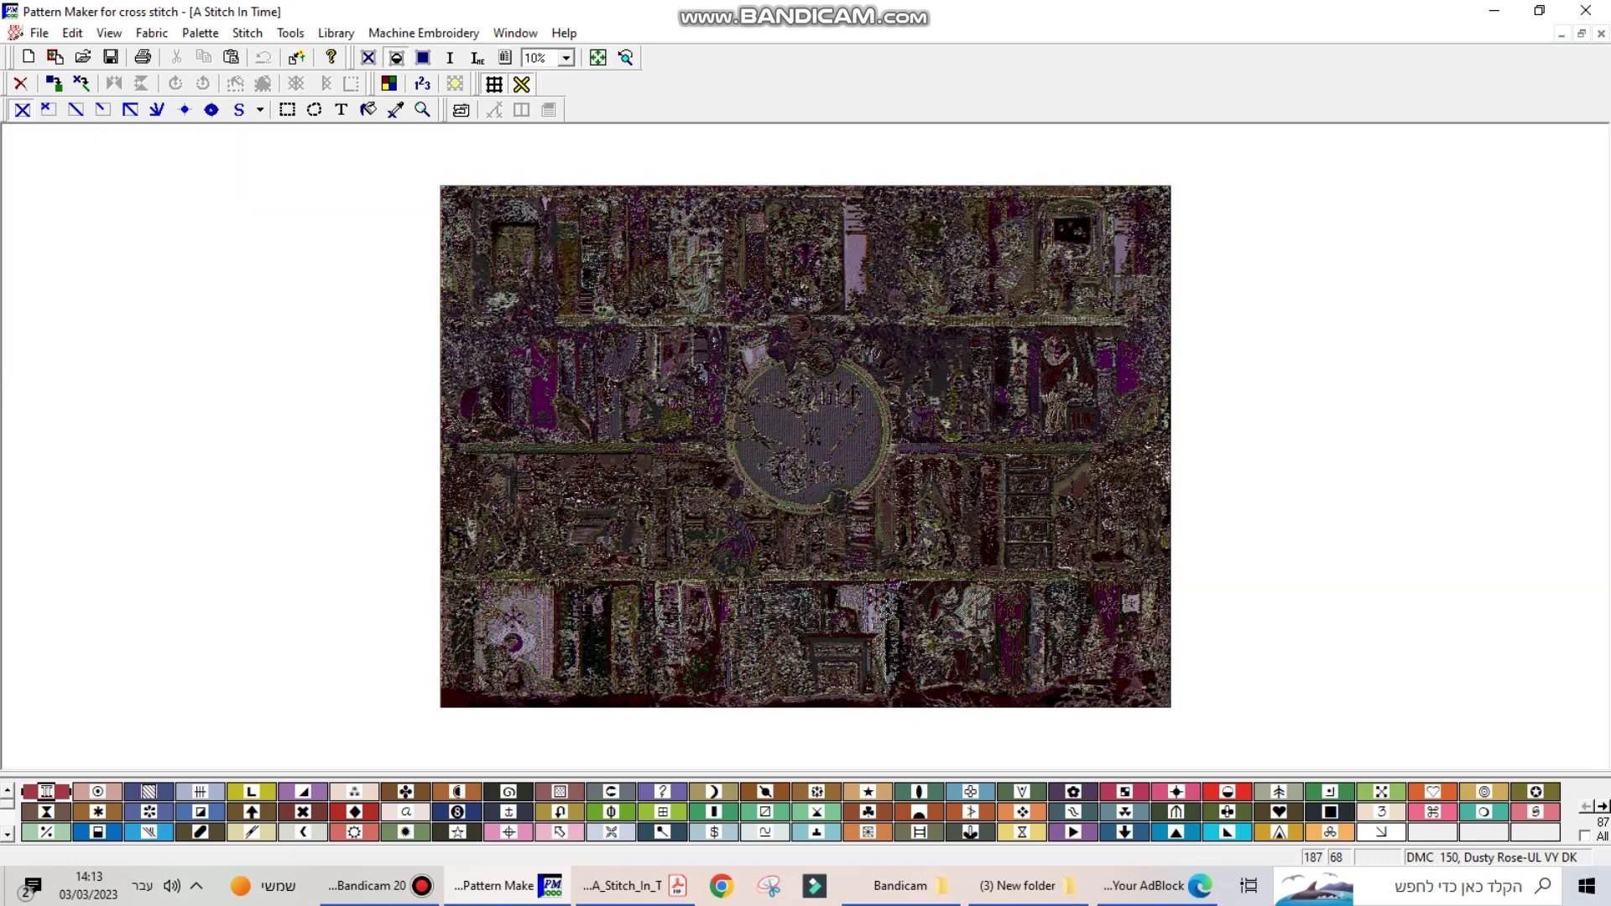
pyautogui.click(423, 57)
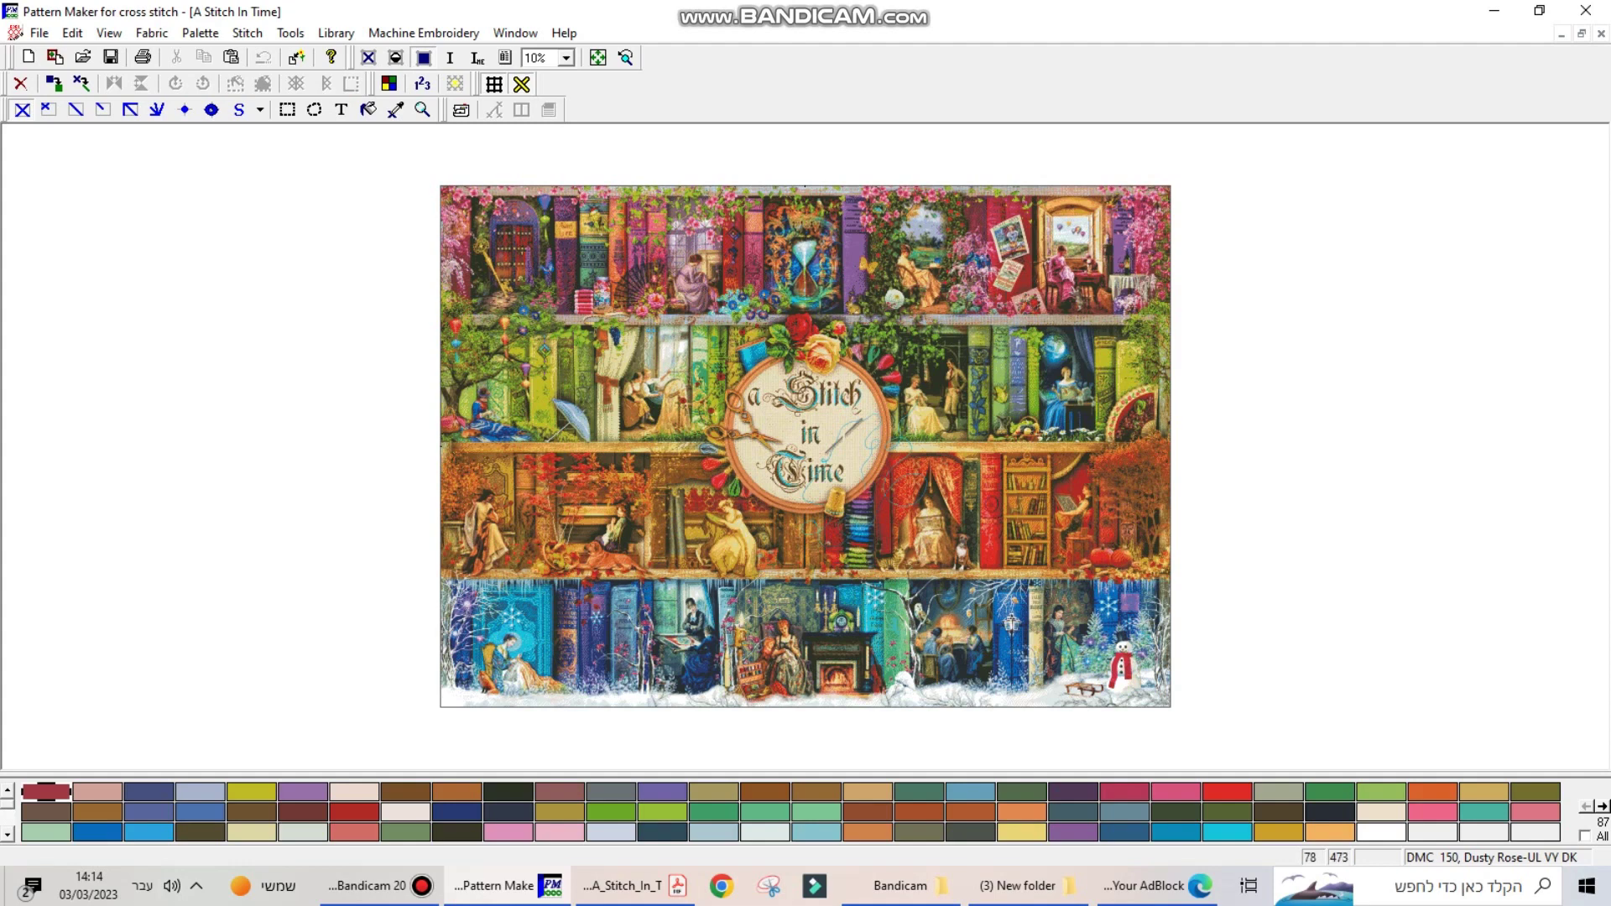
pyautogui.moveTo(370, 885)
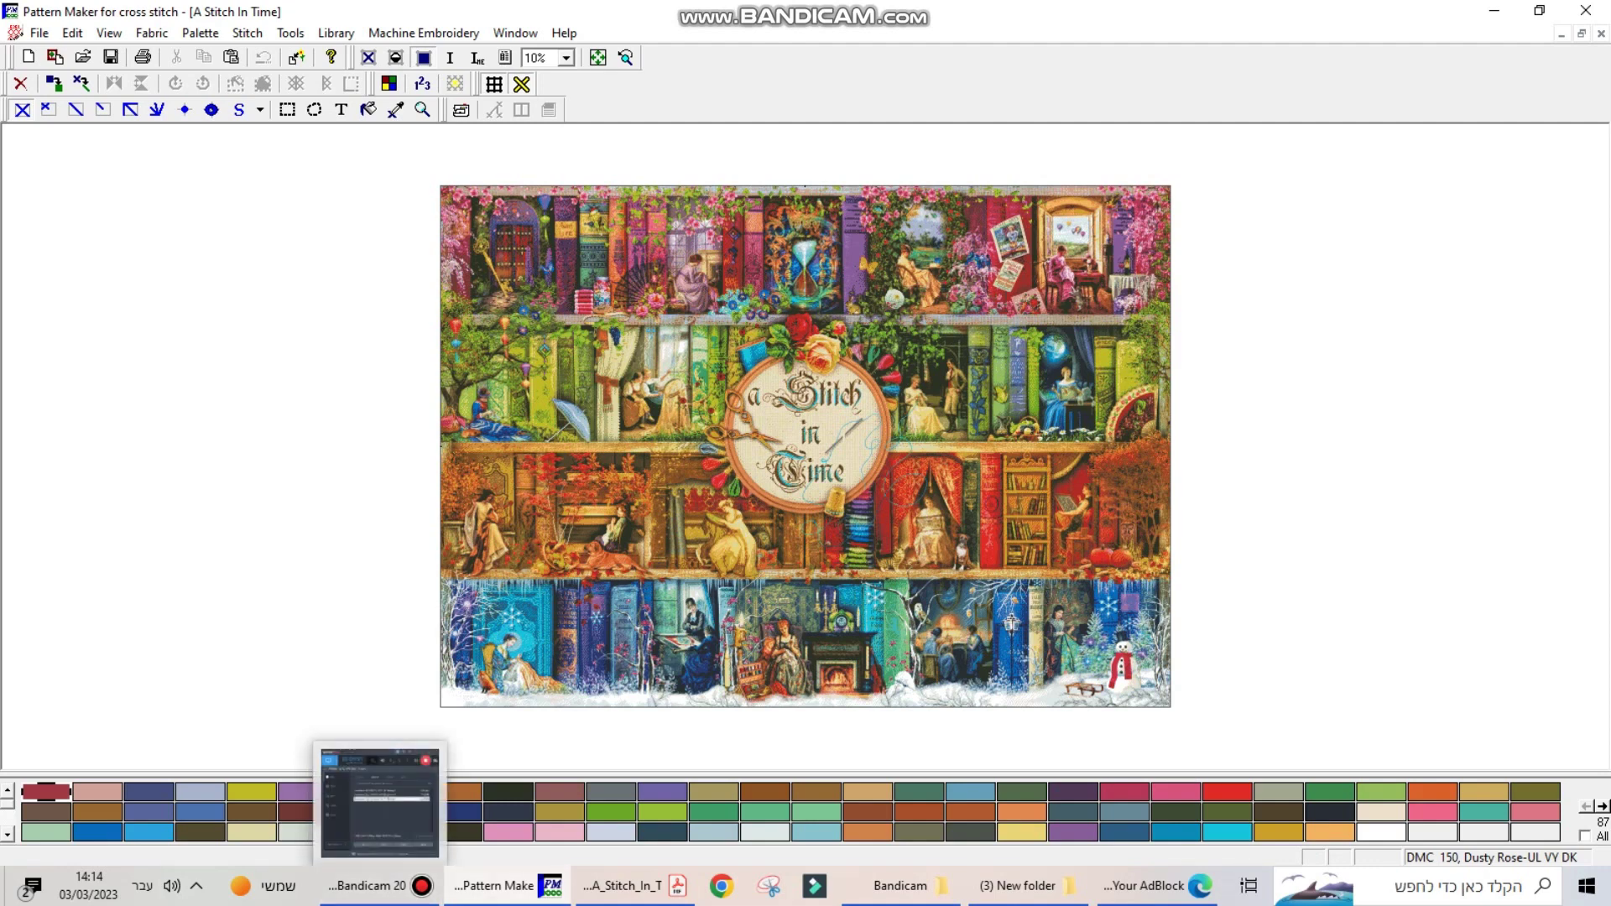